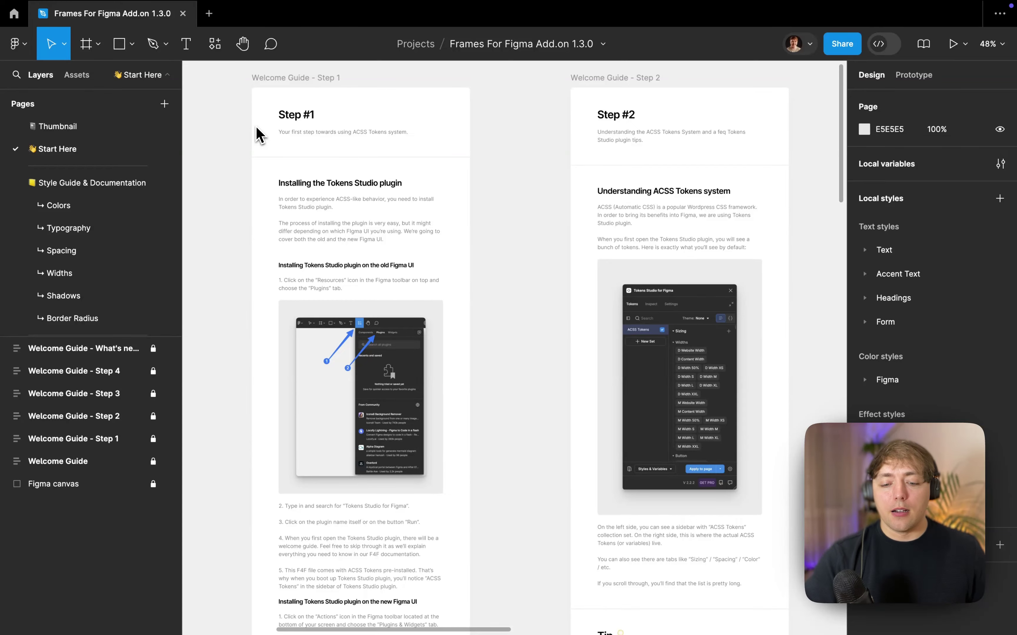
Look over all the Welcome Guide frames on the Start Here page, from Step 1 through What's next
{"action": "scroll", "coordinate": [257, 135], "scroll_direction": "down", "scroll_amount": 5}
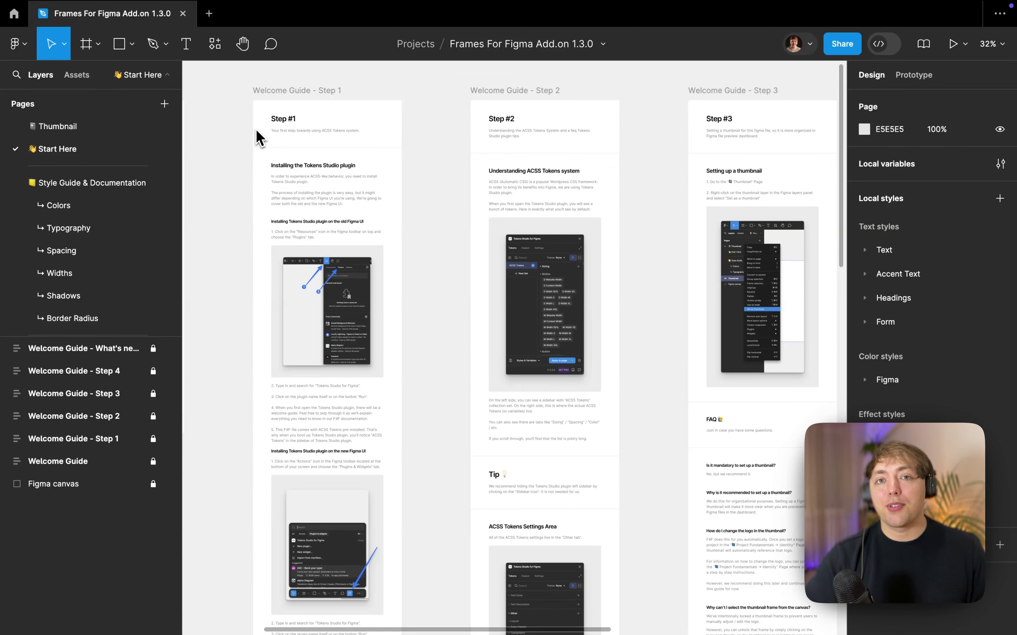
{"action": "scroll", "coordinate": [257, 136], "scroll_direction": "down", "scroll_amount": 5}
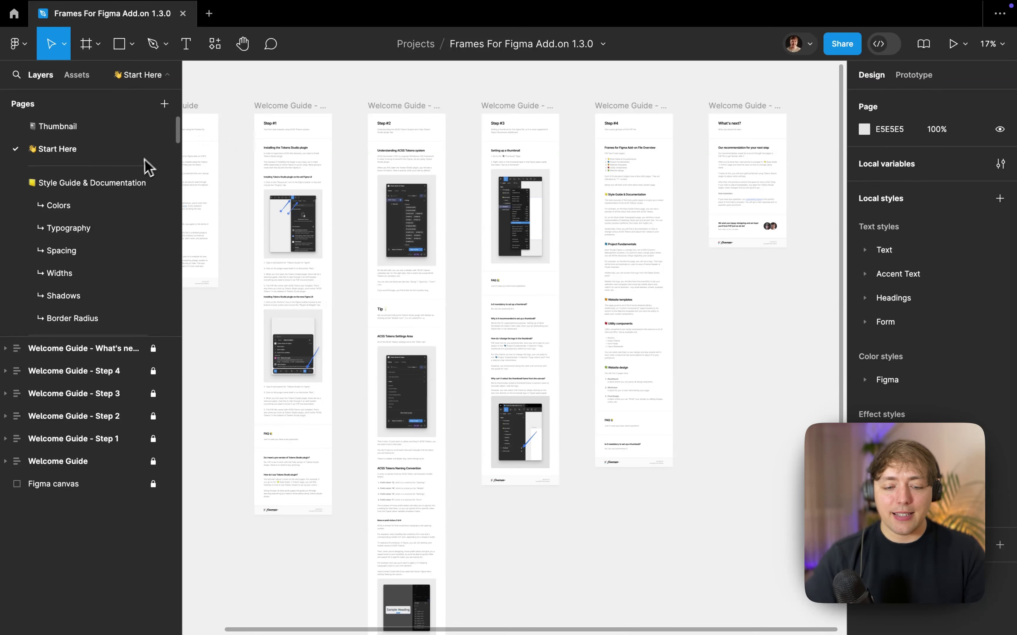
{"action": "scroll", "coordinate": [140, 168], "scroll_direction": "down", "scroll_amount": 3}
{"action": "scroll", "coordinate": [140, 168], "scroll_direction": "up", "scroll_amount": 3}
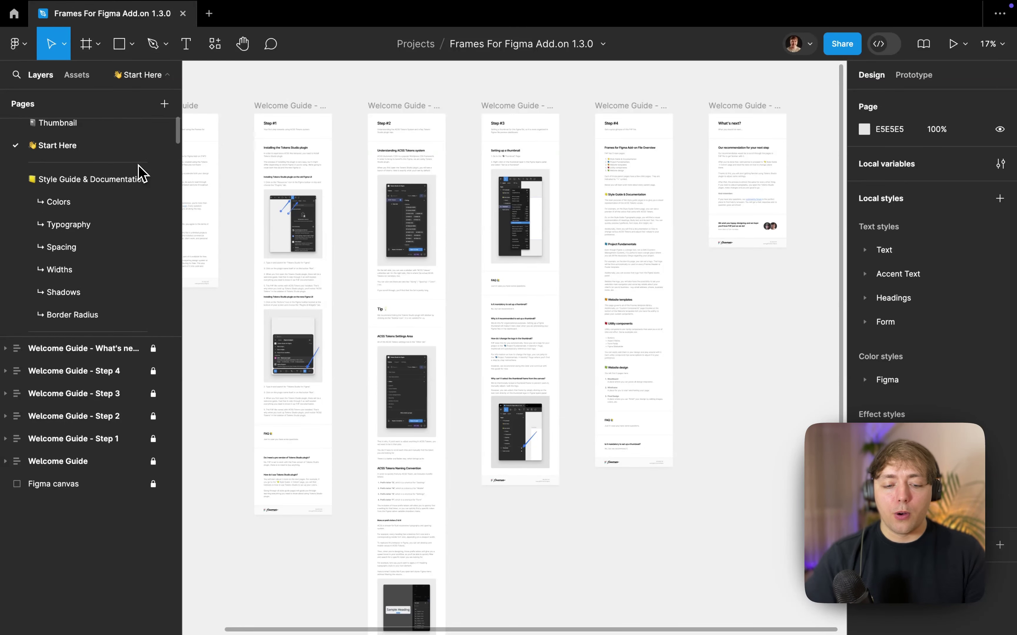
View the Style Guide & Documentation placeholder page and open its Colors sub-page at the Colors overview frame
{"action": "left_click", "coordinate": [116, 180]}
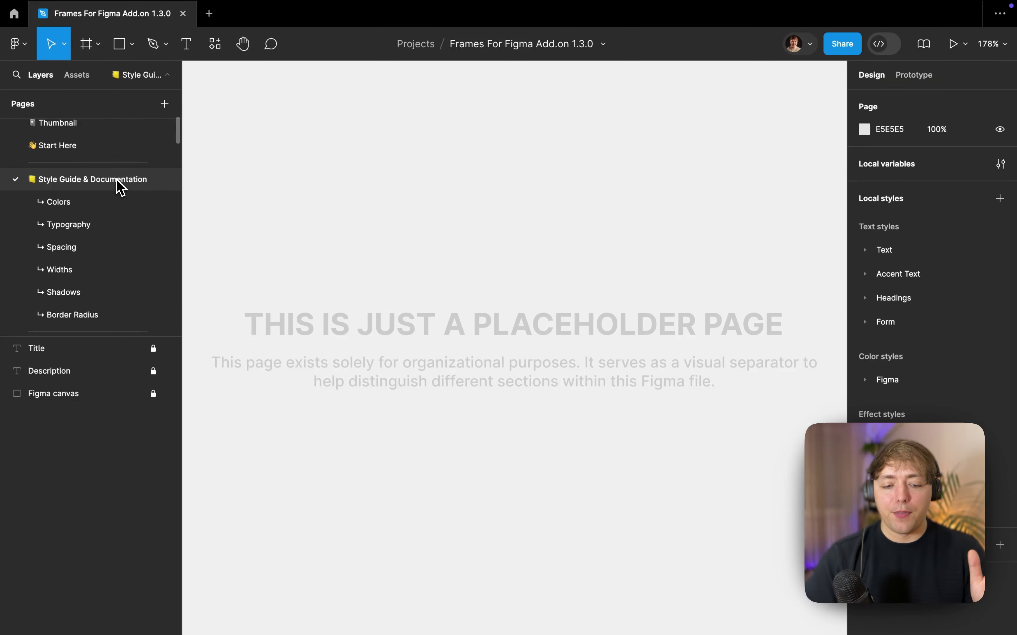
{"action": "left_click", "coordinate": [110, 203]}
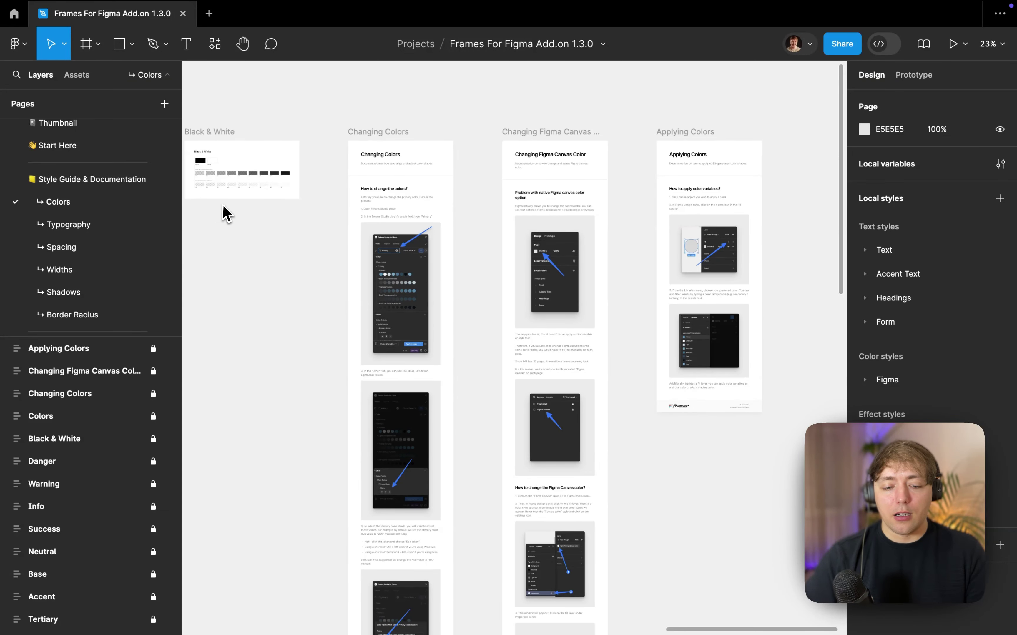
{"action": "scroll", "coordinate": [102, 171], "scroll_direction": "down", "scroll_amount": 2}
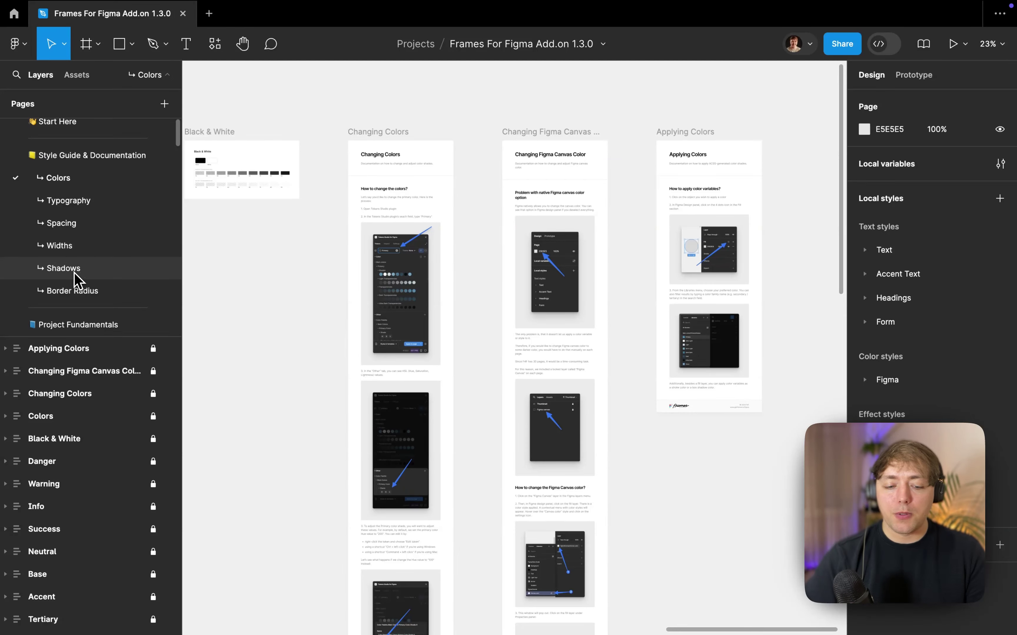
{"action": "scroll", "coordinate": [231, 238], "scroll_direction": "left", "scroll_amount": 10}
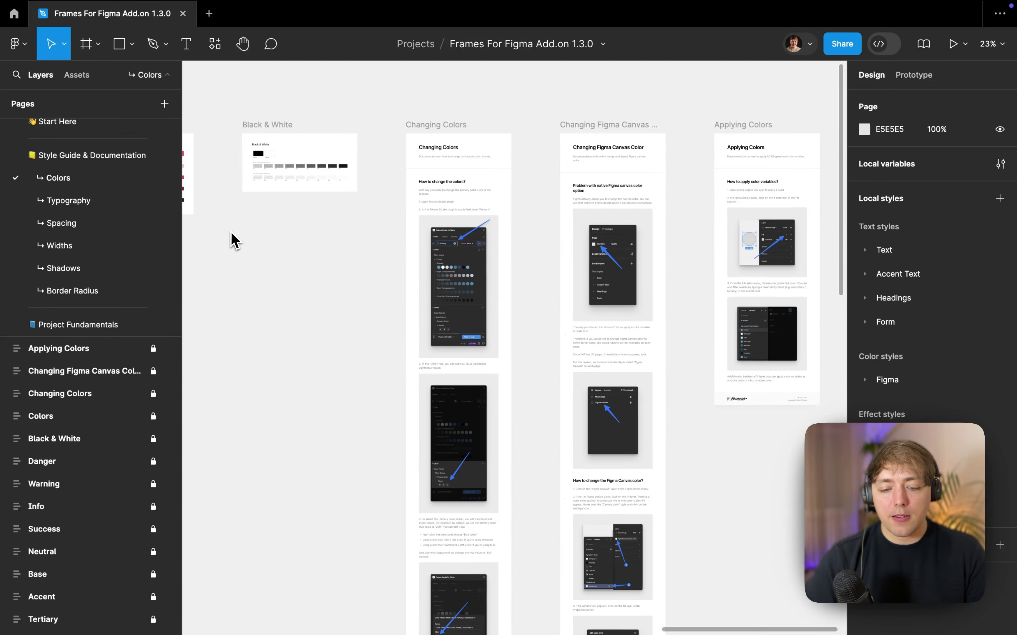
{"action": "scroll", "coordinate": [231, 239], "scroll_direction": "left", "scroll_amount": 15}
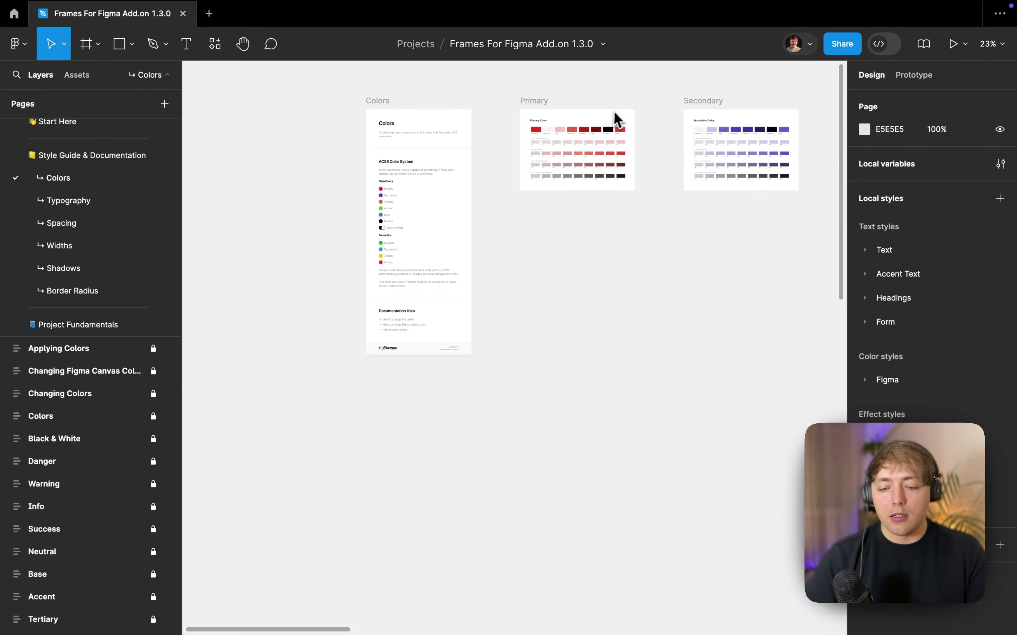
Examine the Colors page's palettes from Primary to Black & White and its guides on changing and applying colors
{"action": "key", "text": "n"}
{"action": "scroll", "coordinate": [622, 115], "scroll_direction": "down", "scroll_amount": 5}
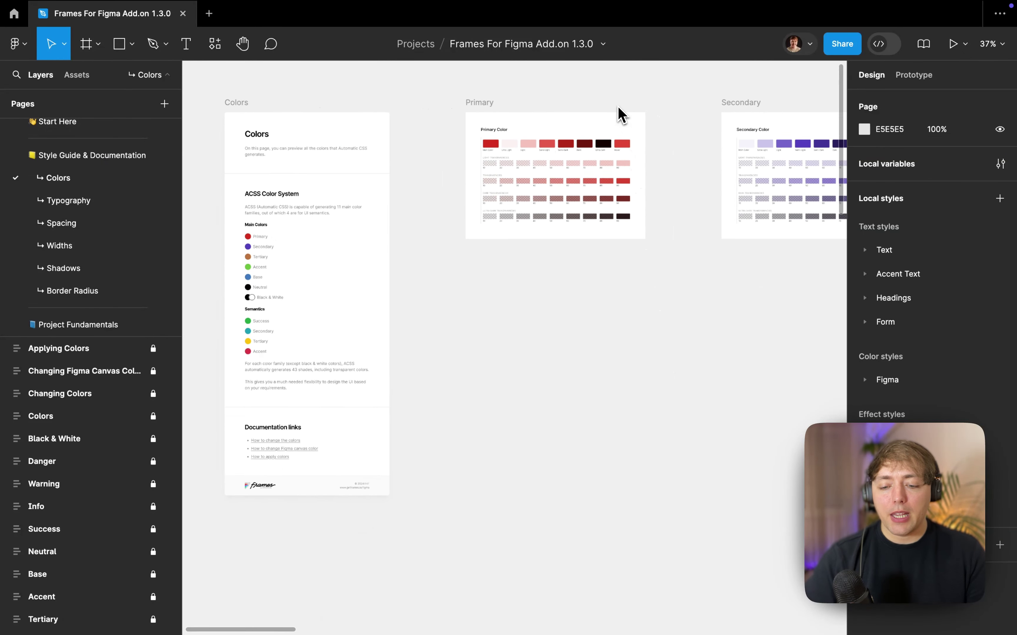
{"action": "scroll", "coordinate": [622, 114], "scroll_direction": "right", "scroll_amount": 5}
{"action": "scroll", "coordinate": [622, 114], "scroll_direction": "right", "scroll_amount": 3}
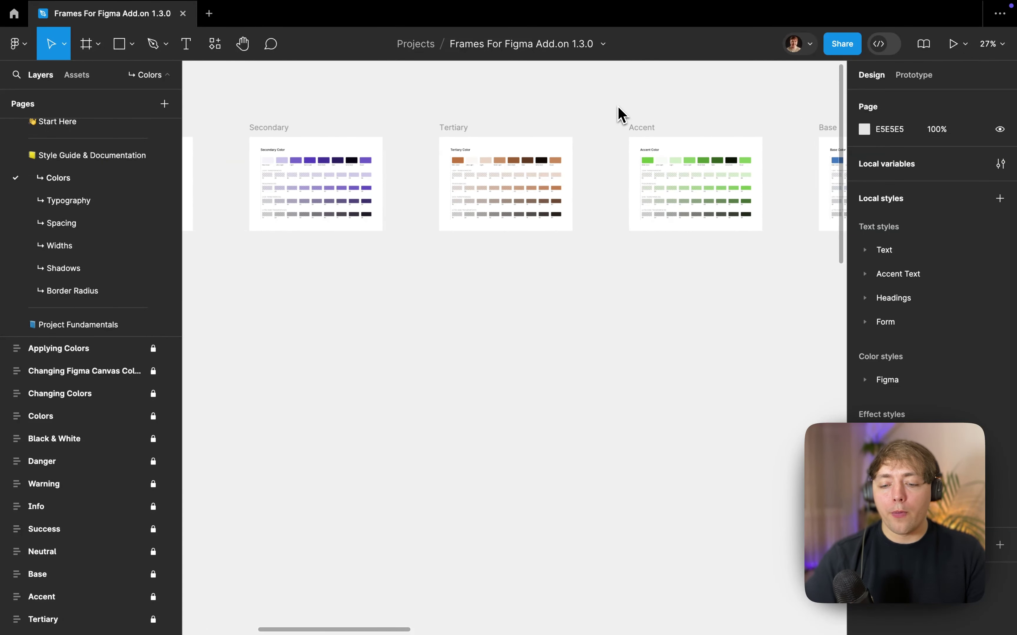
{"action": "scroll", "coordinate": [622, 115], "scroll_direction": "right", "scroll_amount": 10}
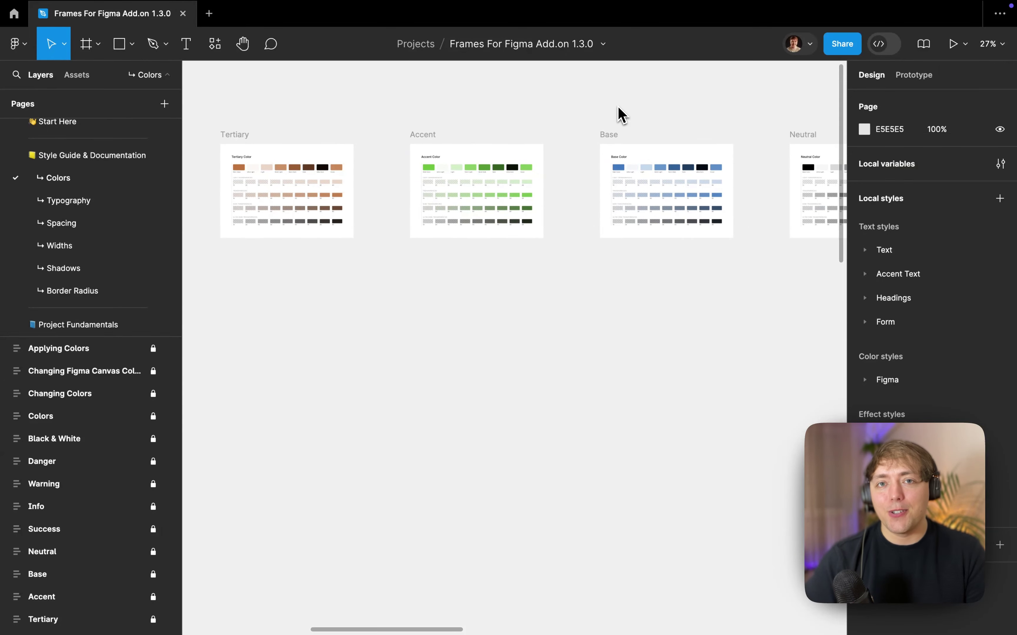
{"action": "scroll", "coordinate": [622, 114], "scroll_direction": "right", "scroll_amount": 20}
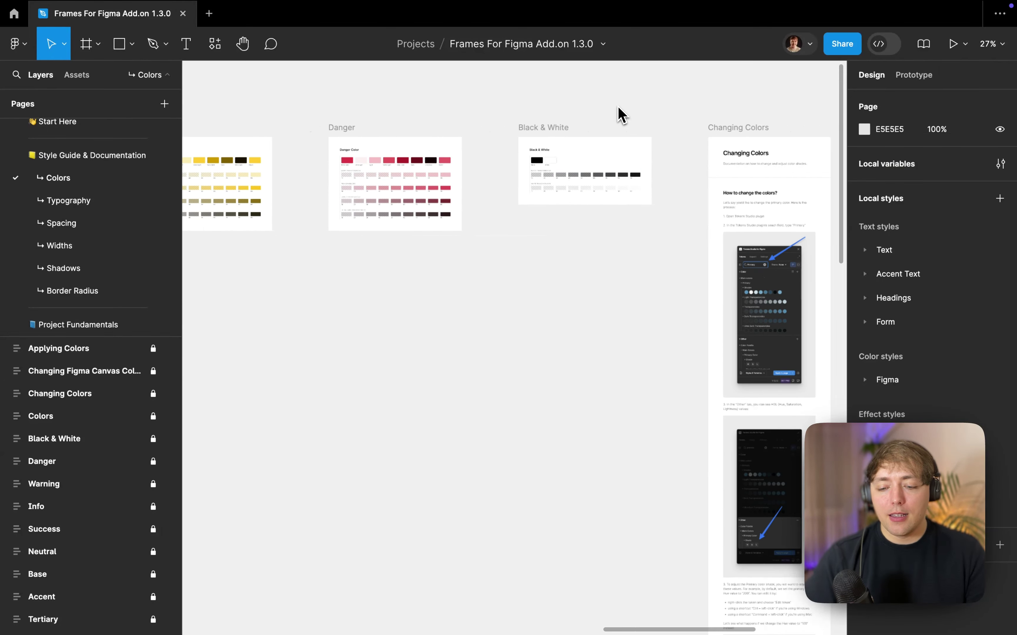
{"action": "scroll", "coordinate": [622, 115], "scroll_direction": "right", "scroll_amount": 5}
{"action": "scroll", "coordinate": [622, 114], "scroll_direction": "down", "scroll_amount": 8, "text": "ctrl"}
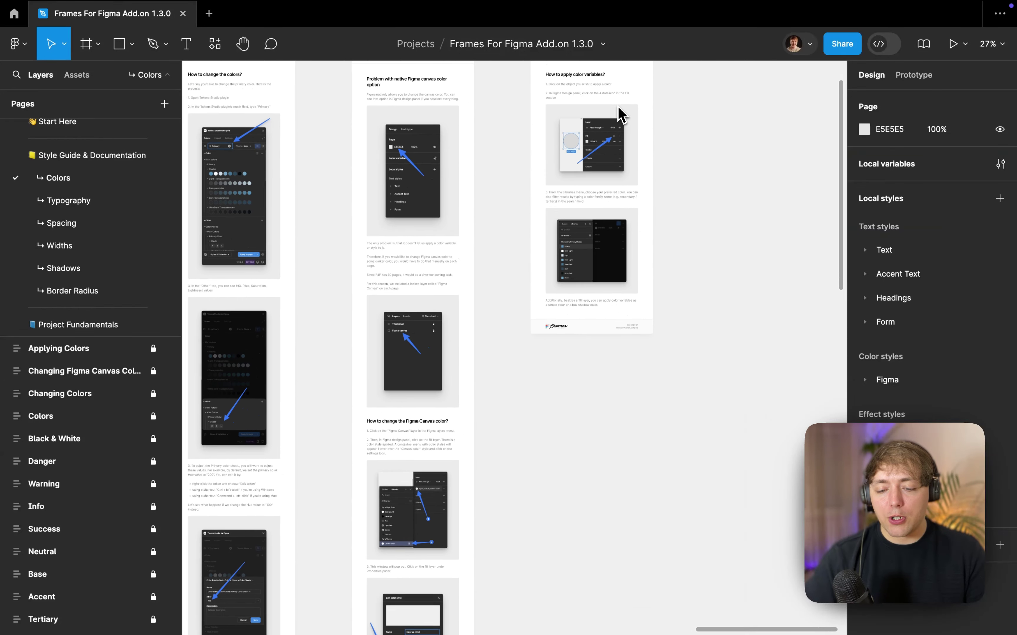
{"action": "scroll", "coordinate": [622, 115], "scroll_direction": "down", "scroll_amount": 1, "text": "ctrl"}
{"action": "scroll", "coordinate": [622, 115], "scroll_direction": "left", "scroll_amount": 15}
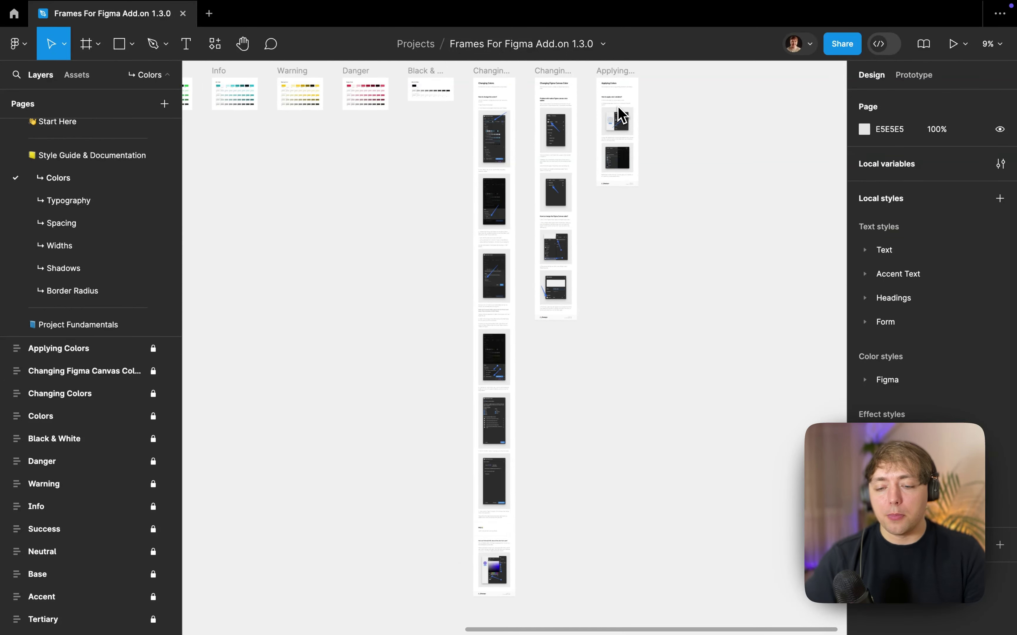
{"action": "scroll", "coordinate": [621, 115], "scroll_direction": "left", "scroll_amount": 5}
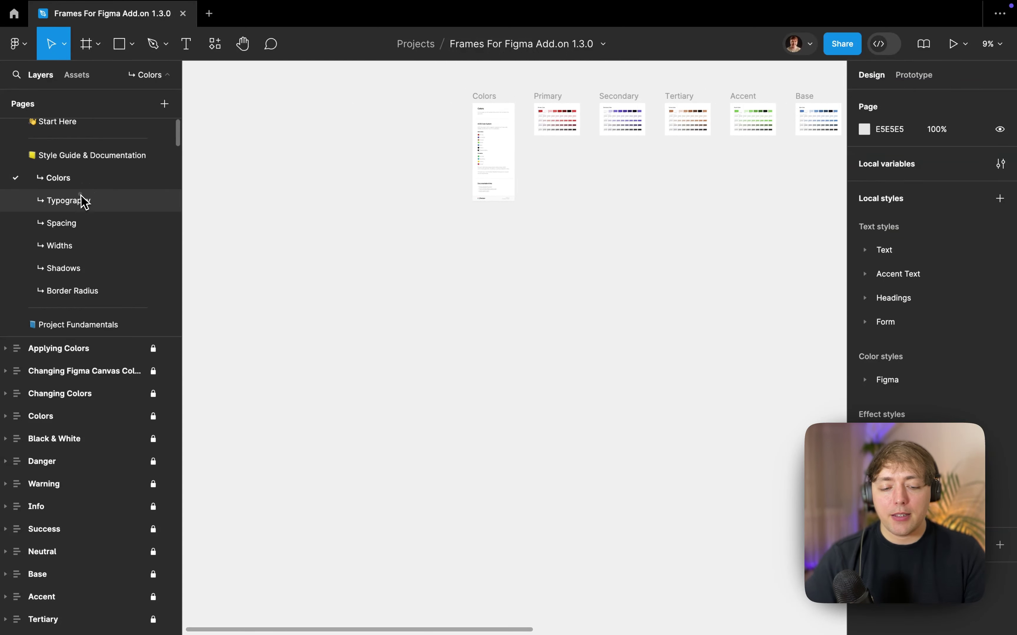
Open the Typography page and review the Headings, Body Text and Accent Text preview frames
{"action": "left_click", "coordinate": [67, 200]}
{"action": "scroll", "coordinate": [324, 177], "scroll_direction": "down", "scroll_amount": 2, "text": "ctrl"}
{"action": "scroll", "coordinate": [324, 177], "scroll_direction": "left", "scroll_amount": 3}
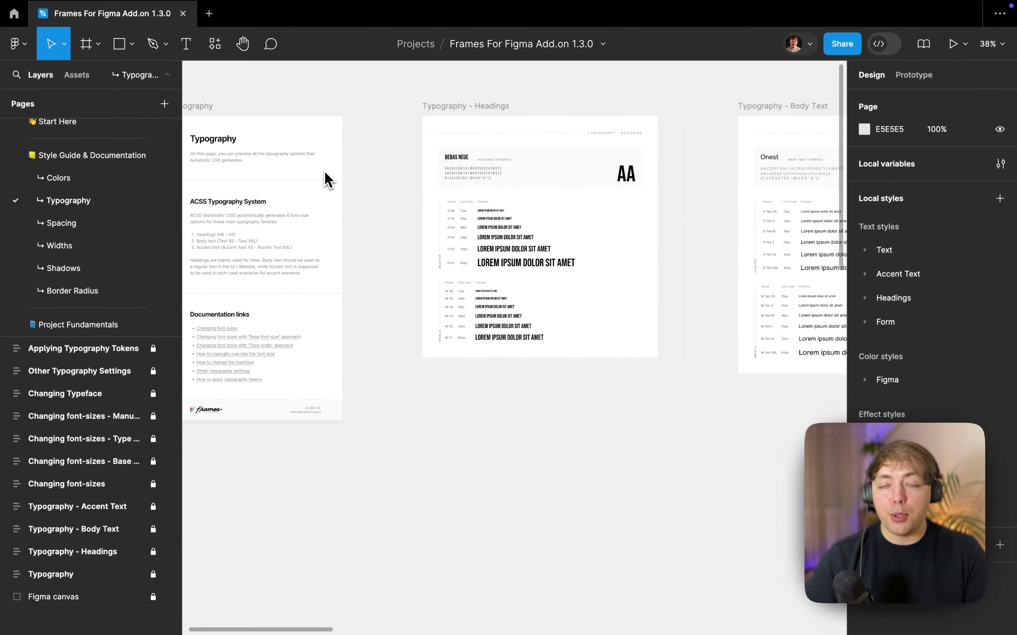
{"action": "scroll", "coordinate": [325, 179], "scroll_direction": "right", "scroll_amount": 15}
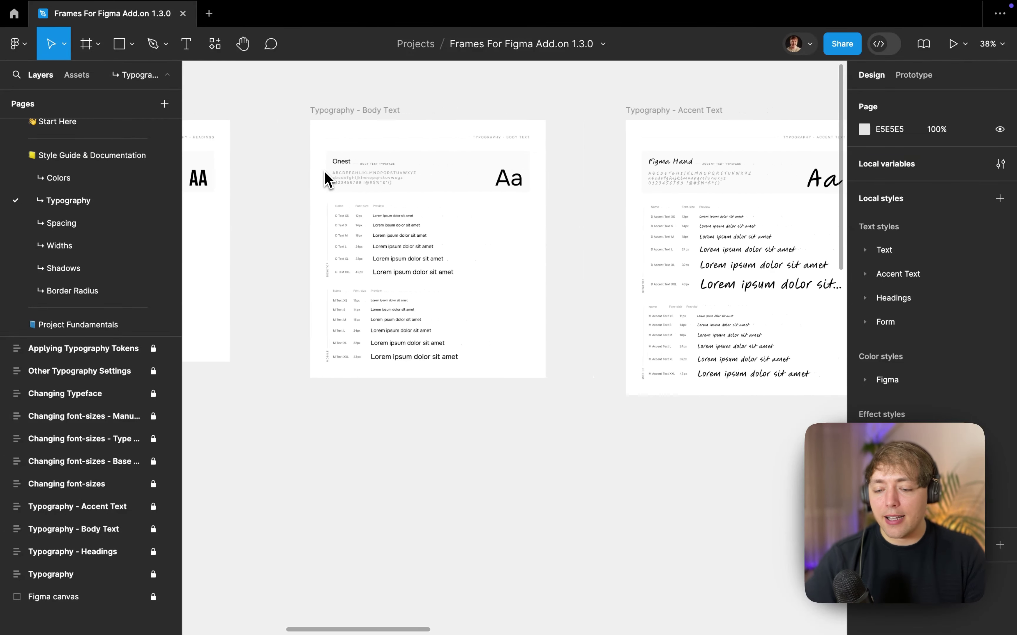
{"action": "scroll", "coordinate": [325, 171], "scroll_direction": "right", "scroll_amount": 3}
{"action": "scroll", "coordinate": [325, 172], "scroll_direction": "up", "scroll_amount": 1}
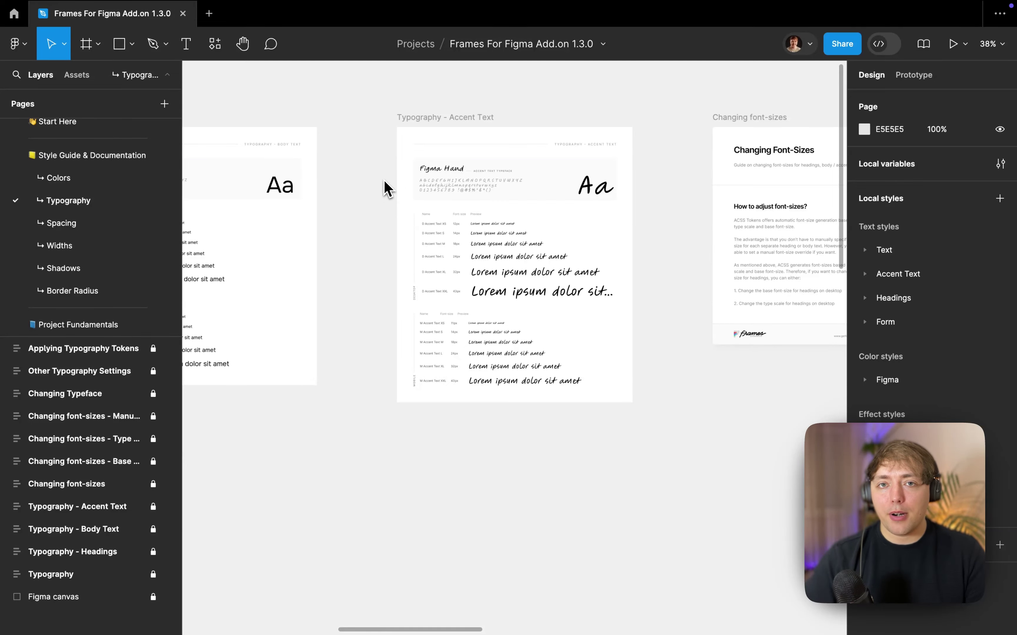
Review the Typography page's documentation frames on changing font sizes and the typeface
{"action": "scroll", "coordinate": [387, 190], "scroll_direction": "right", "scroll_amount": 5}
{"action": "scroll", "coordinate": [386, 189], "scroll_direction": "down", "scroll_amount": 5}
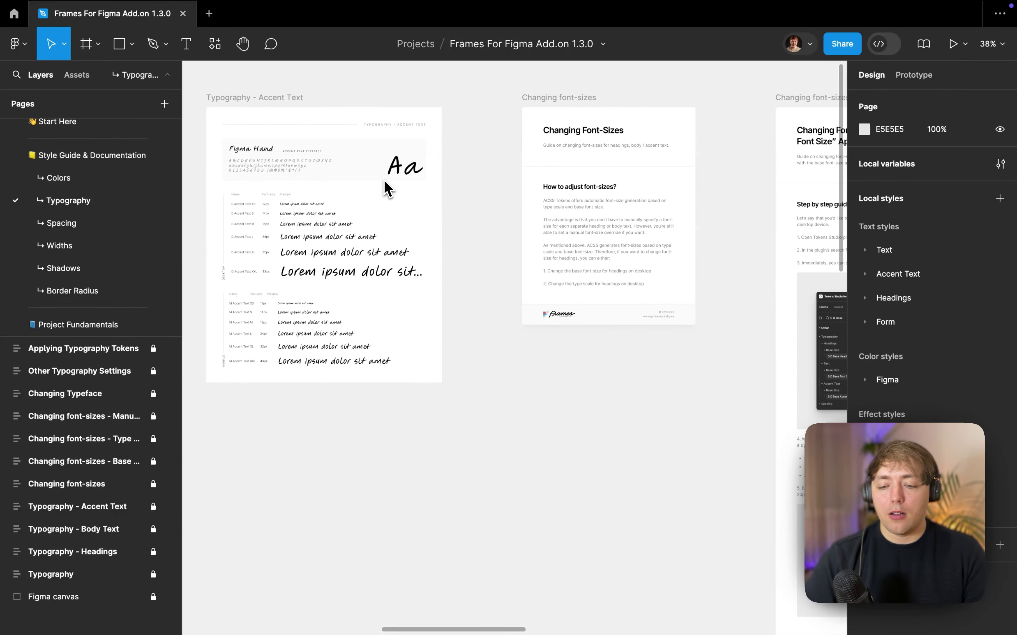
{"action": "scroll", "coordinate": [588, 208], "scroll_direction": "right", "scroll_amount": 10}
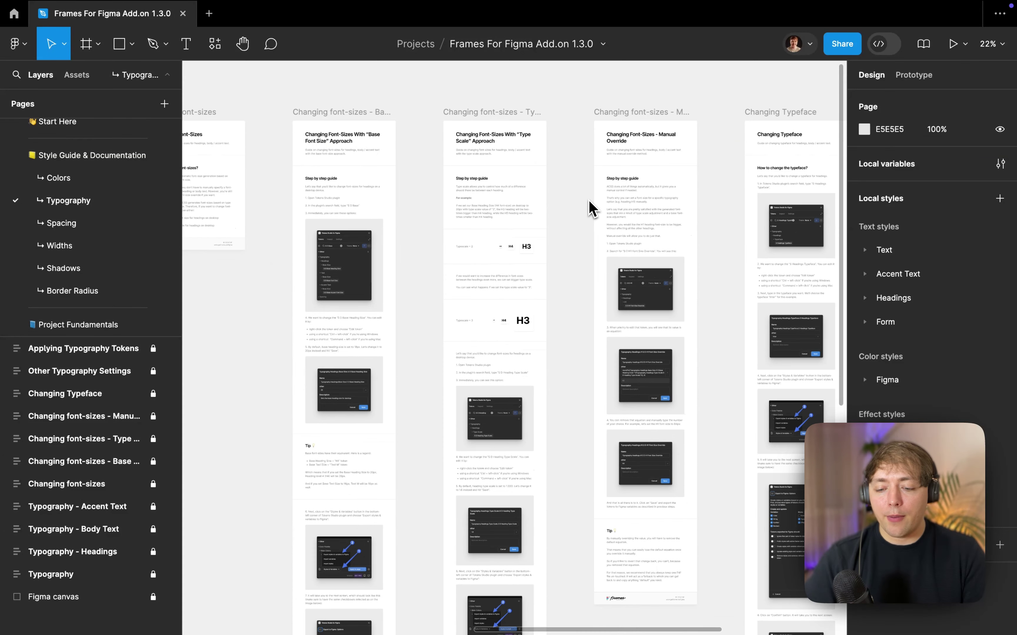
{"action": "scroll", "coordinate": [588, 200], "scroll_direction": "left", "scroll_amount": 10}
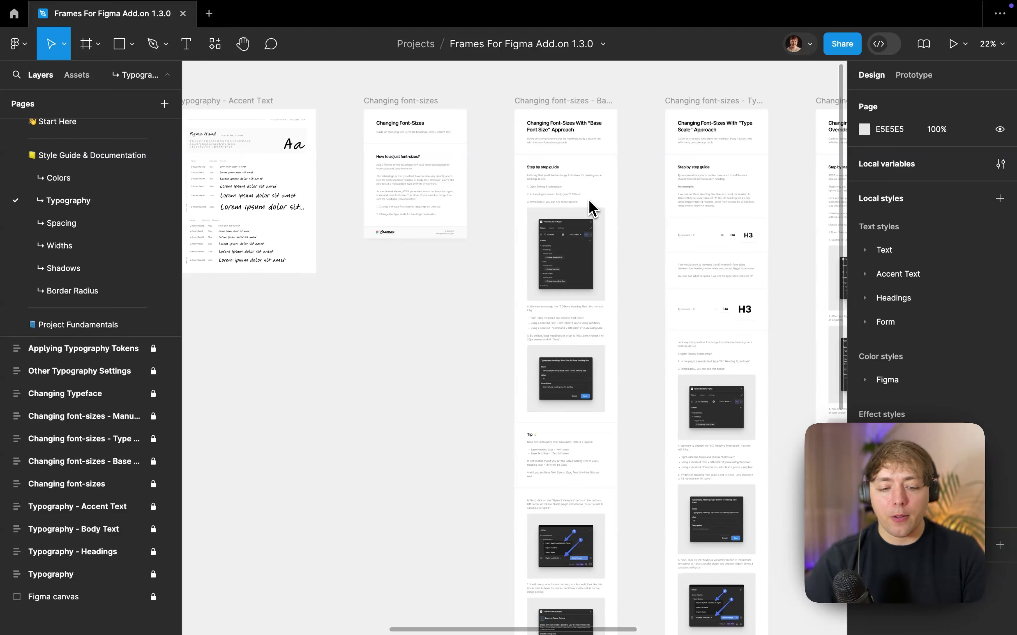
Open the Identity page under Project Fundamentals and inspect its business details, logo and copyright text fields
{"action": "scroll", "coordinate": [121, 222], "scroll_direction": "down", "scroll_amount": 6}
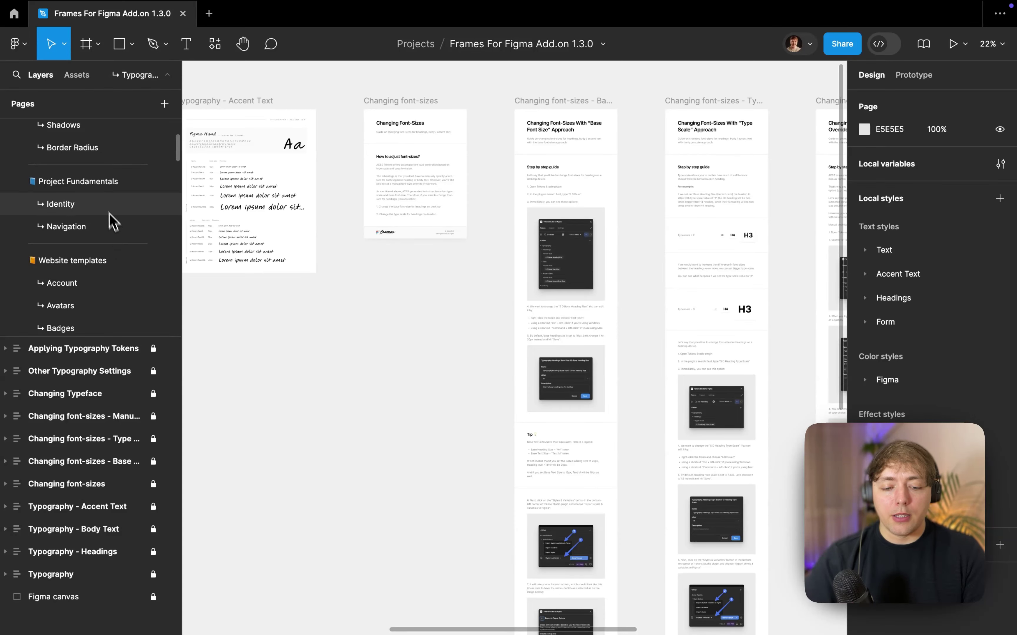
{"action": "left_click", "coordinate": [91, 205]}
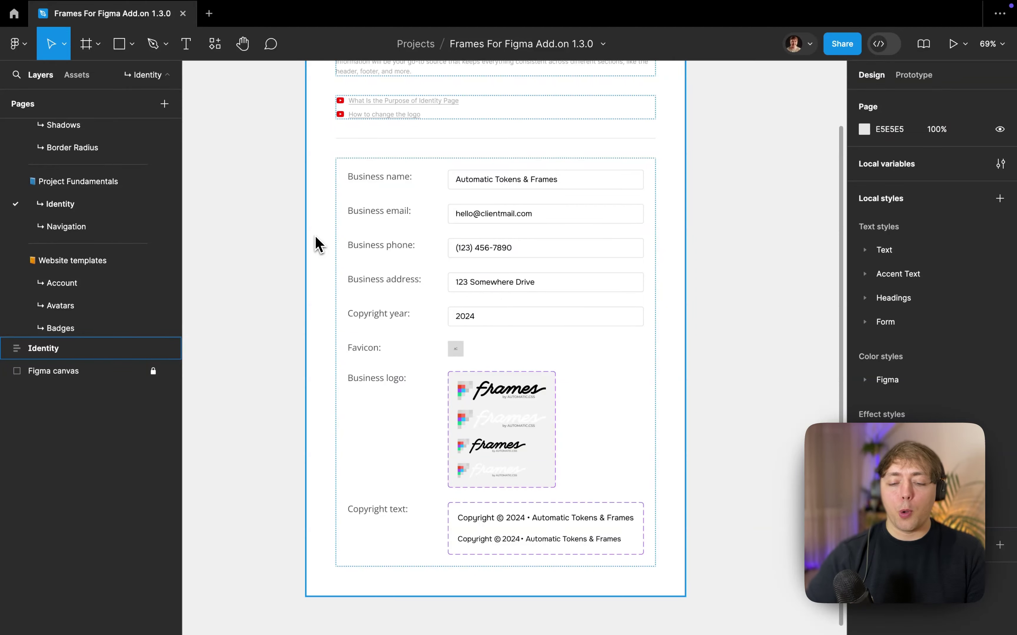
{"action": "scroll", "coordinate": [319, 244], "scroll_direction": "up", "scroll_amount": 5}
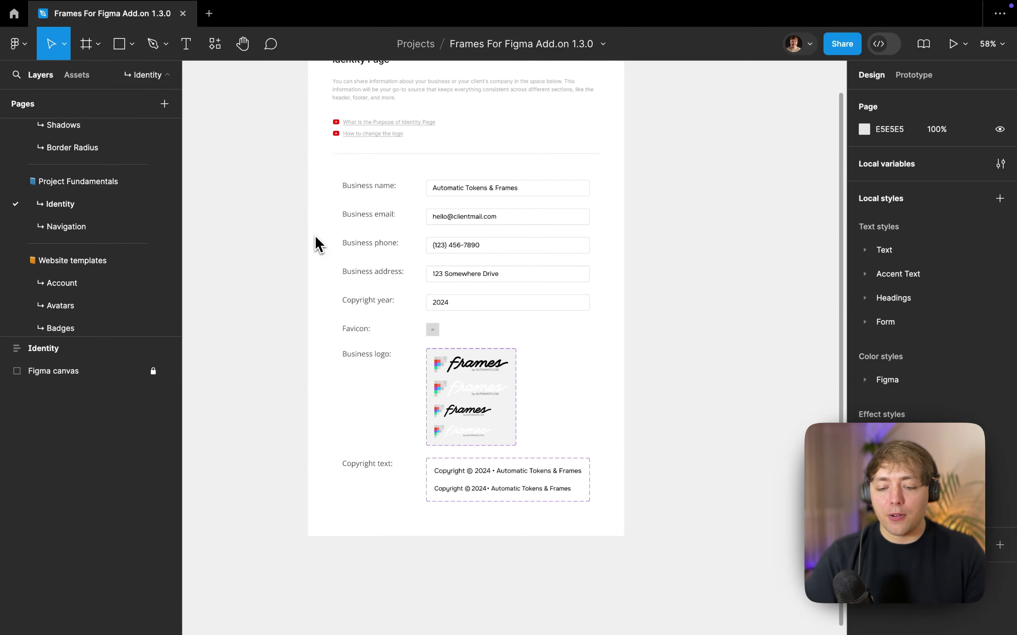
{"action": "scroll", "coordinate": [508, 454], "scroll_direction": "down", "scroll_amount": 2}
{"action": "scroll", "coordinate": [446, 399], "scroll_direction": "up", "scroll_amount": 4}
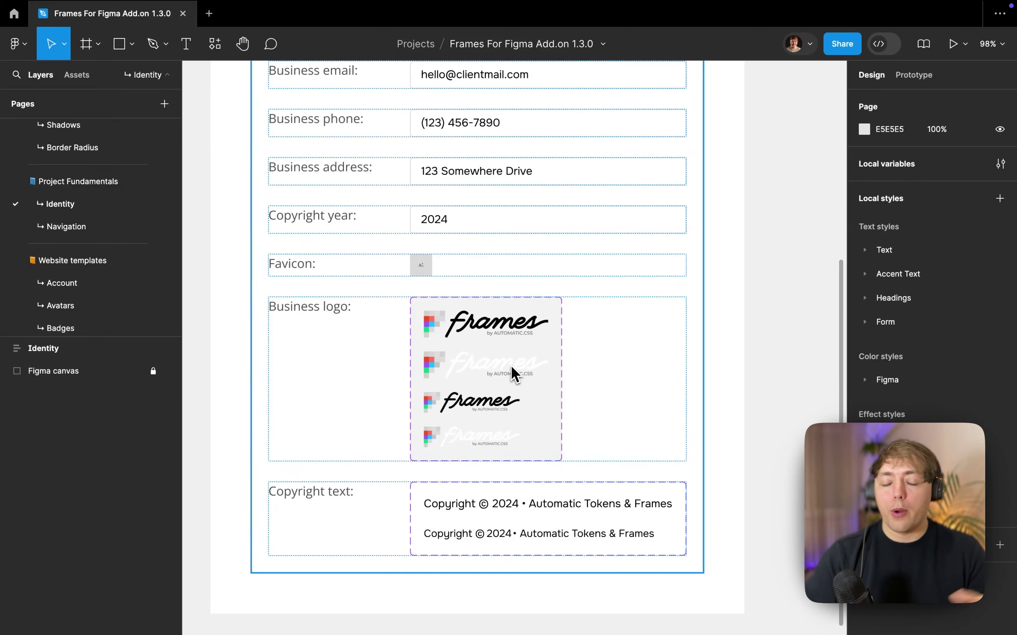
{"action": "scroll", "coordinate": [504, 356], "scroll_direction": "down", "scroll_amount": 3}
{"action": "scroll", "coordinate": [507, 357], "scroll_direction": "down", "scroll_amount": 2}
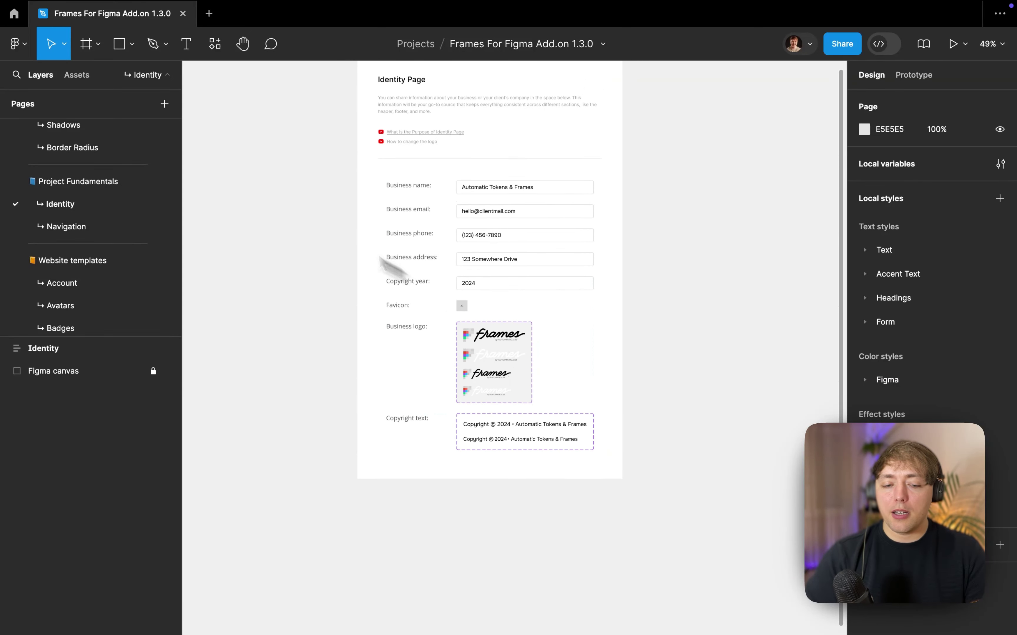
View the logo on the Thumbnail page and open the Website templates parent page to see its sub-pages
{"action": "scroll", "coordinate": [117, 195], "scroll_direction": "up", "scroll_amount": 5}
{"action": "left_click", "coordinate": [97, 135]}
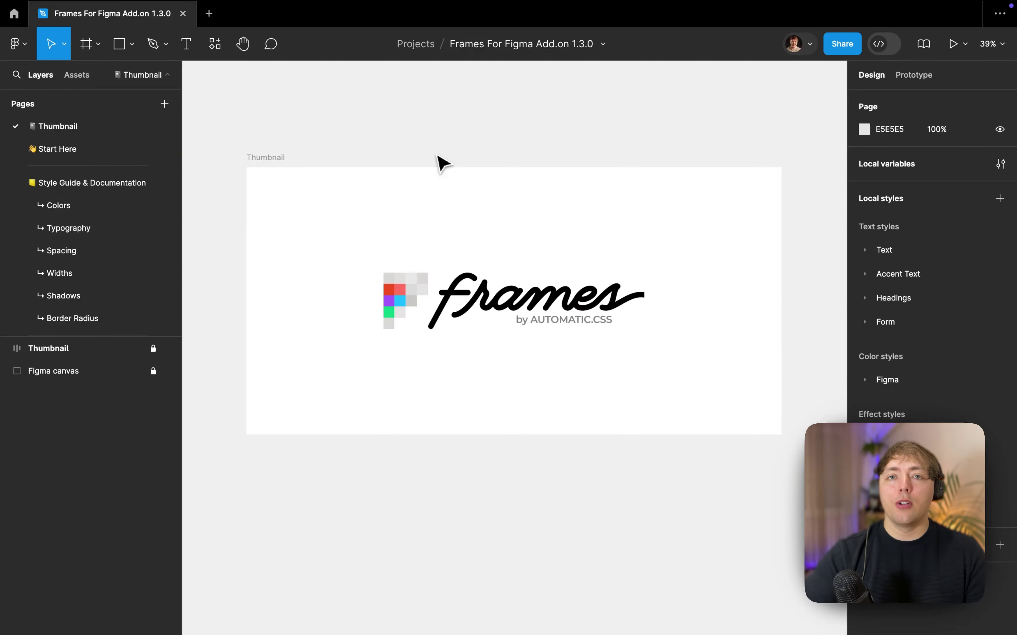
{"action": "scroll", "coordinate": [128, 265], "scroll_direction": "down", "scroll_amount": 5}
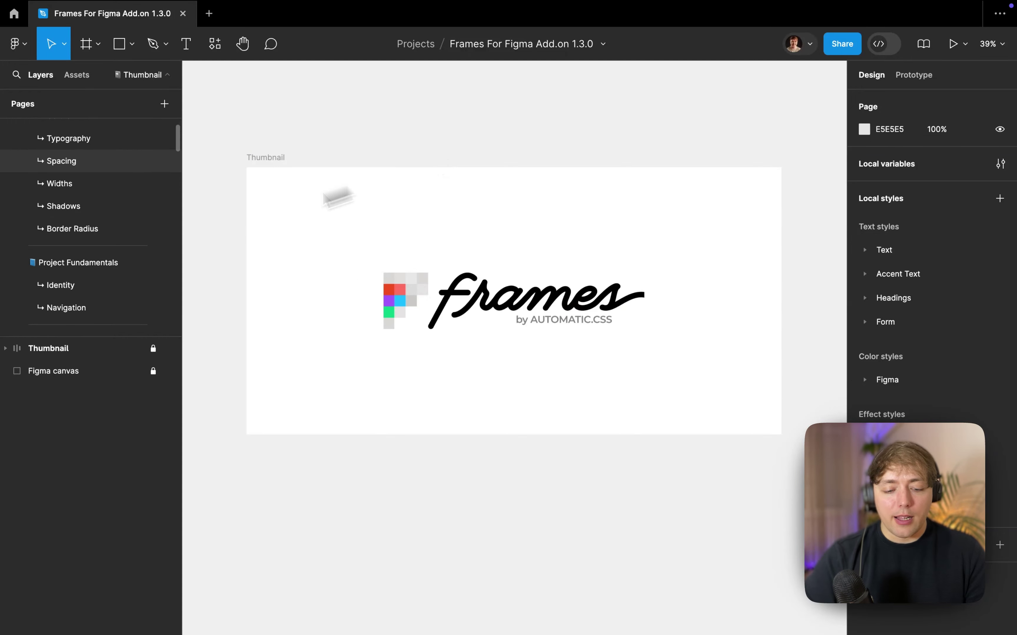
{"action": "left_click", "coordinate": [125, 212]}
{"action": "scroll", "coordinate": [128, 217], "scroll_direction": "down", "scroll_amount": 3}
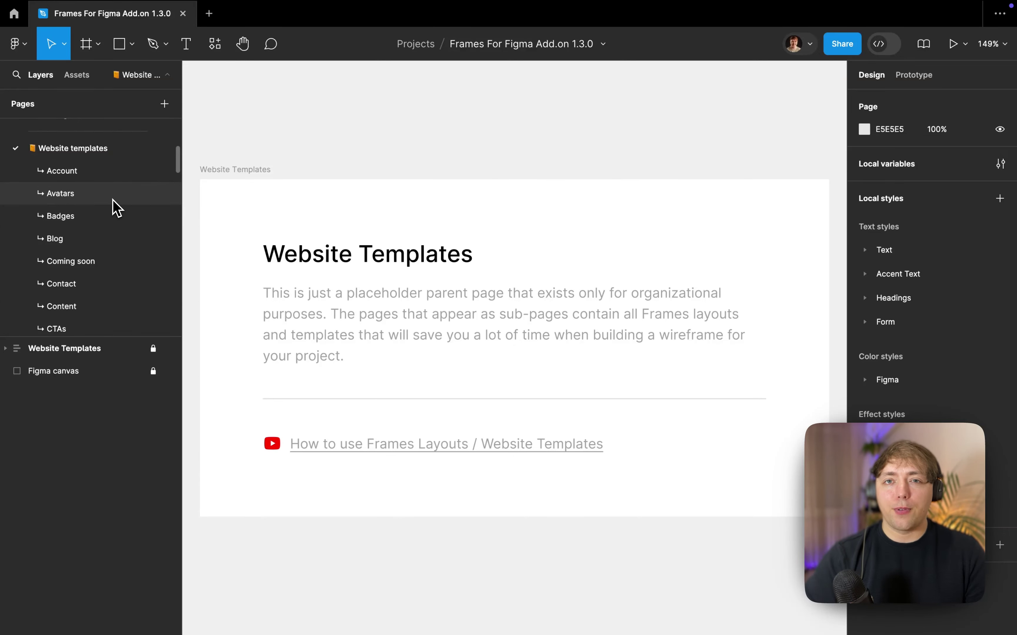
{"action": "scroll", "coordinate": [114, 205], "scroll_direction": "down", "scroll_amount": 2}
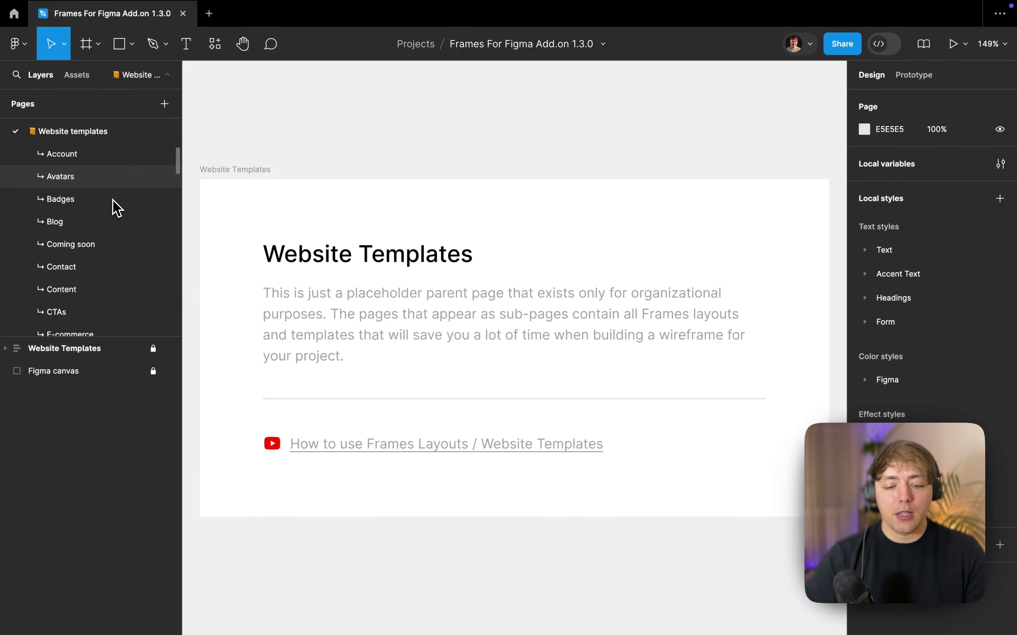
Open the Blog template page and examine its Article Cards, Article Grids and Blog section layouts
{"action": "left_click", "coordinate": [94, 212]}
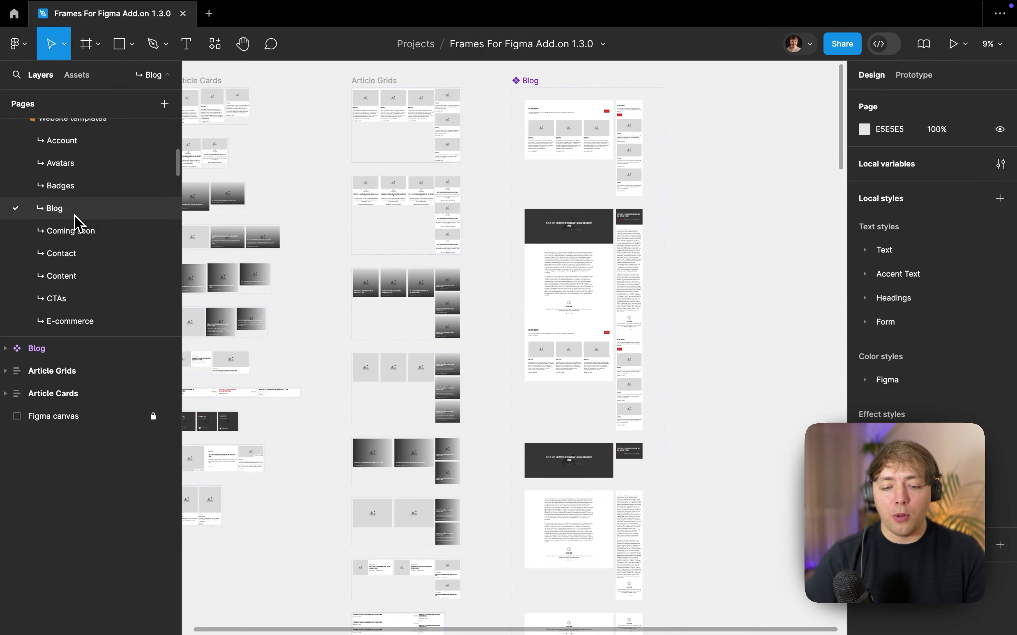
{"action": "scroll", "coordinate": [302, 181], "scroll_direction": "left", "scroll_amount": 5}
{"action": "scroll", "coordinate": [301, 182], "scroll_direction": "up", "scroll_amount": 1}
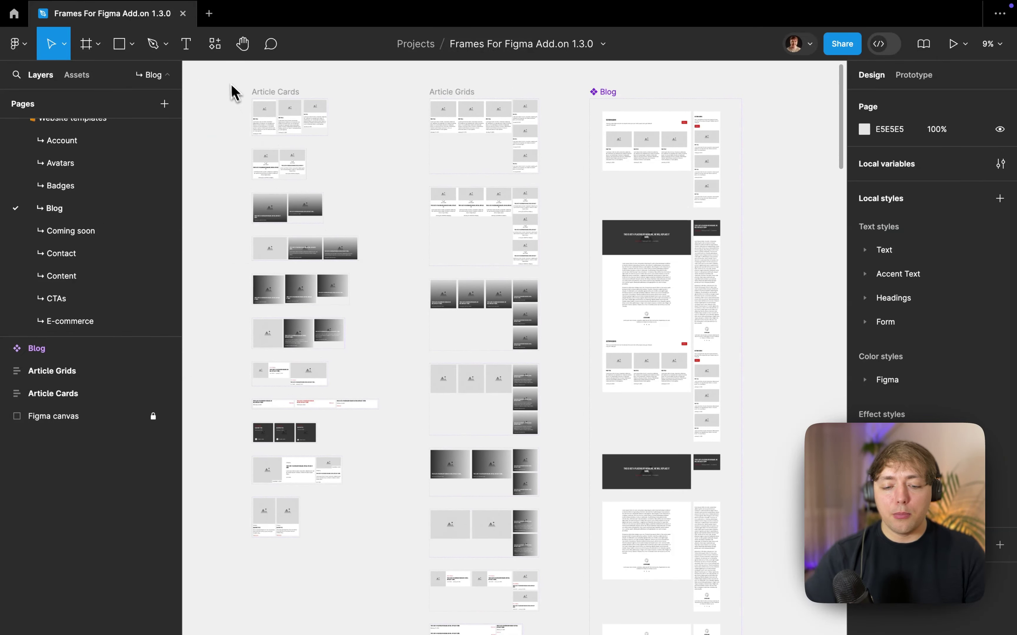
{"action": "scroll", "coordinate": [232, 91], "scroll_direction": "up", "scroll_amount": 3}
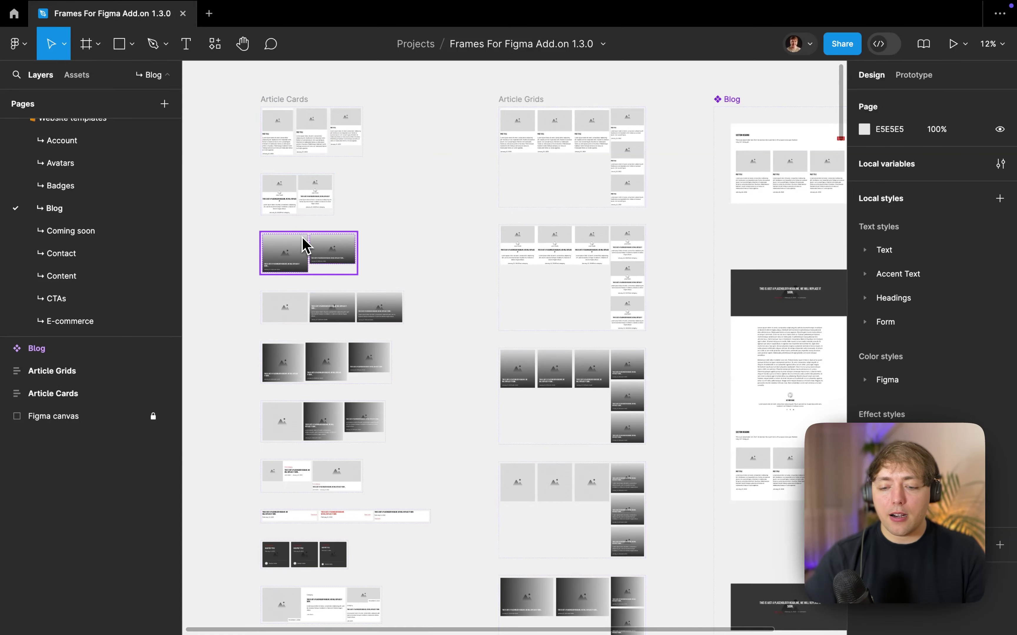
{"action": "scroll", "coordinate": [404, 188], "scroll_direction": "right", "scroll_amount": 6}
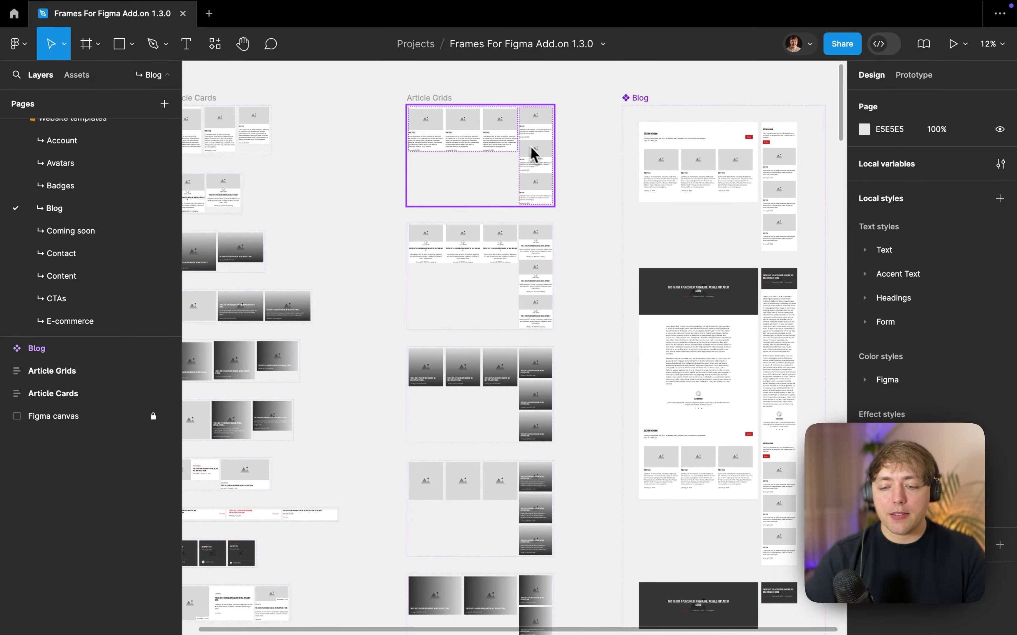
{"action": "scroll", "coordinate": [534, 151], "scroll_direction": "right", "scroll_amount": 8}
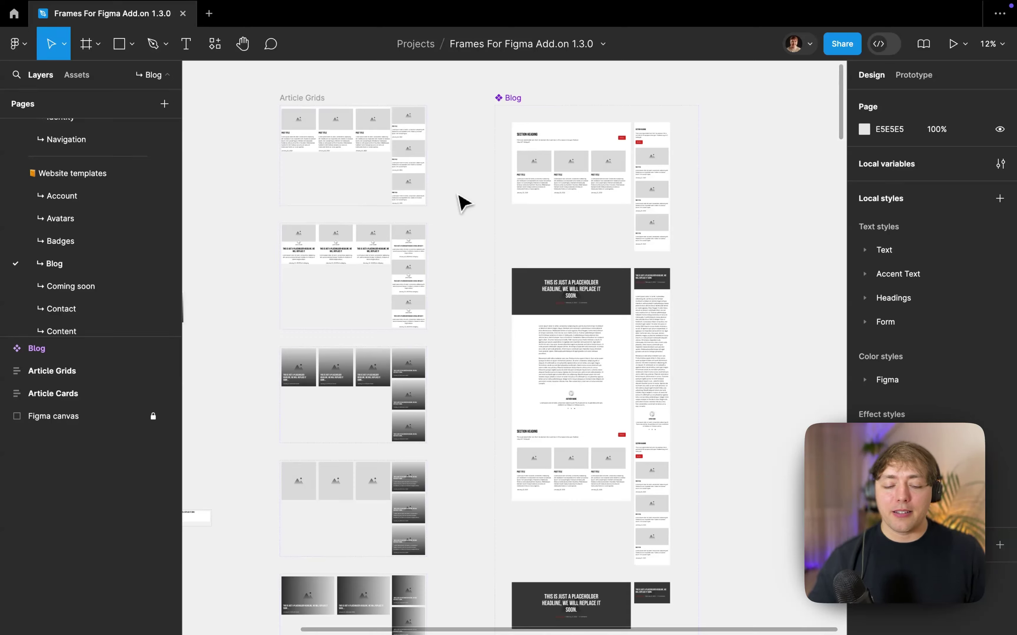
Open the Final design page under Website design and inspect the Home - Desktop frame up close with the interface hidden
{"action": "scroll", "coordinate": [116, 257], "scroll_direction": "down", "scroll_amount": 15}
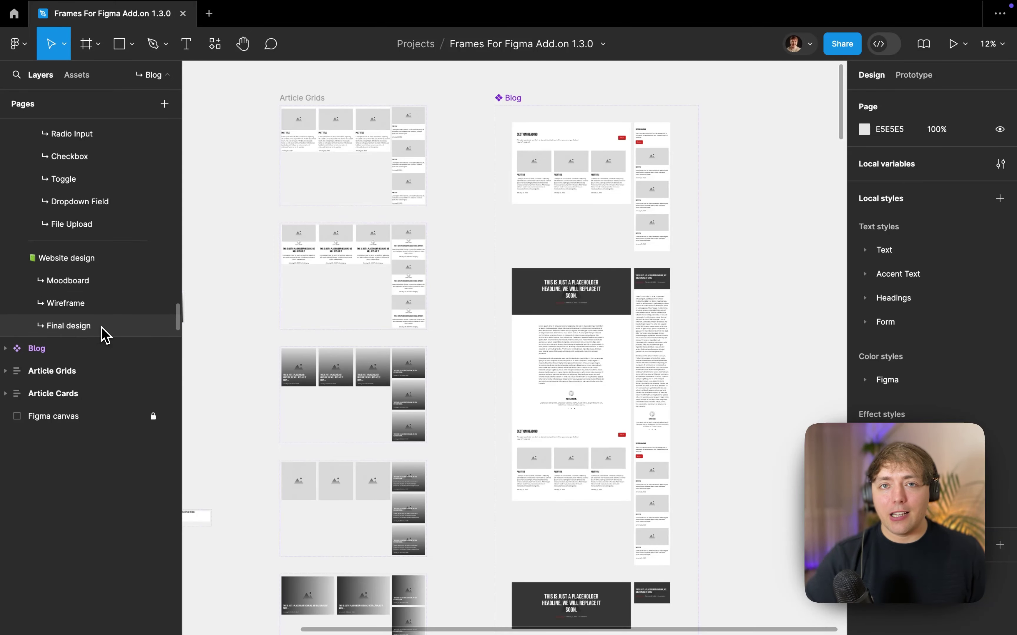
{"action": "left_click", "coordinate": [102, 330]}
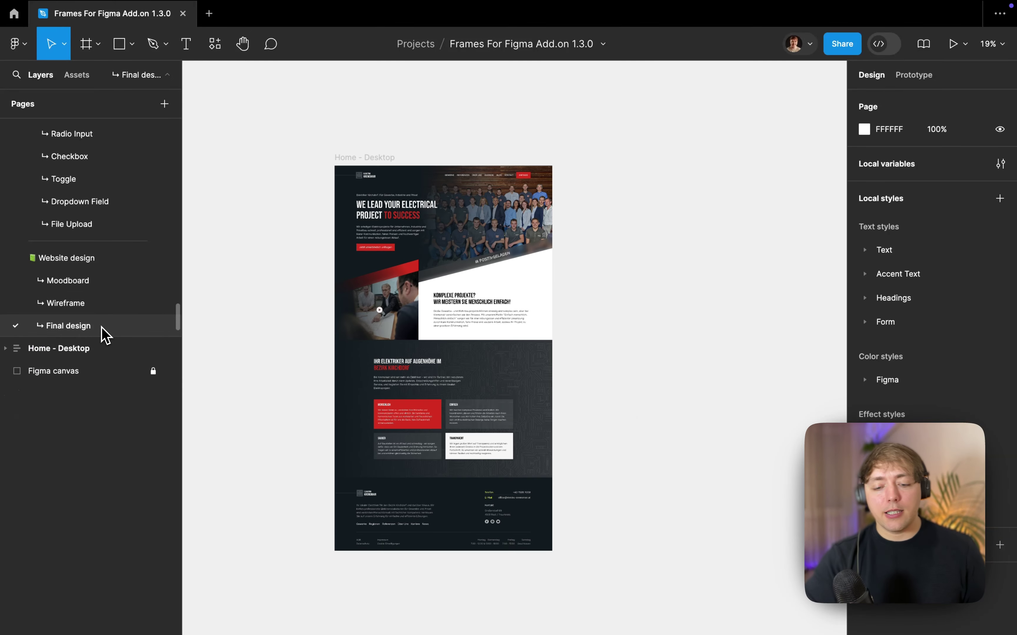
{"action": "key", "text": "super+backslash"}
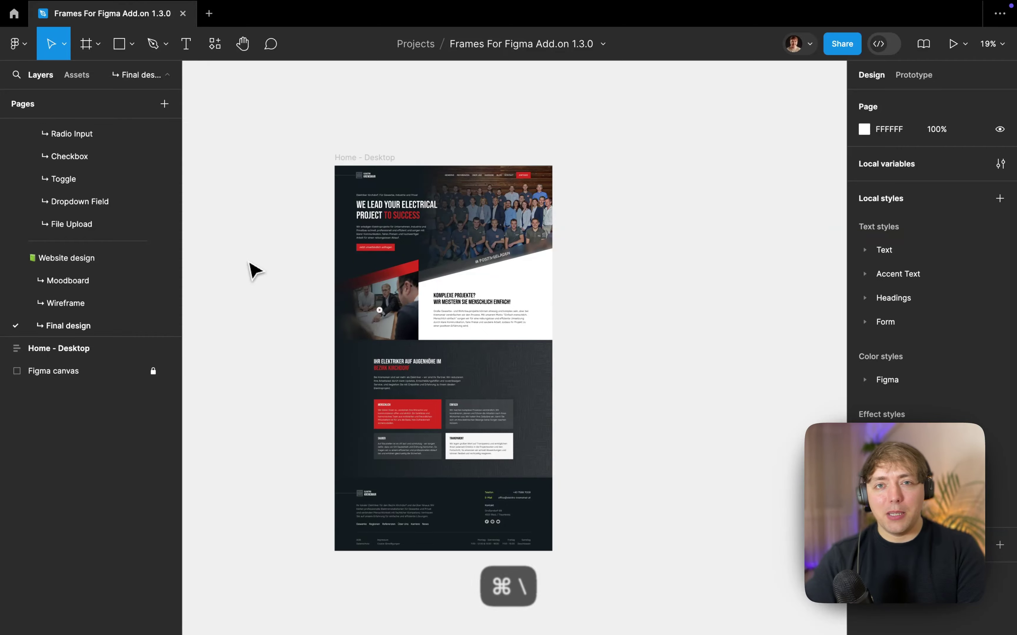
{"action": "scroll", "coordinate": [454, 243], "scroll_direction": "up", "scroll_amount": 5}
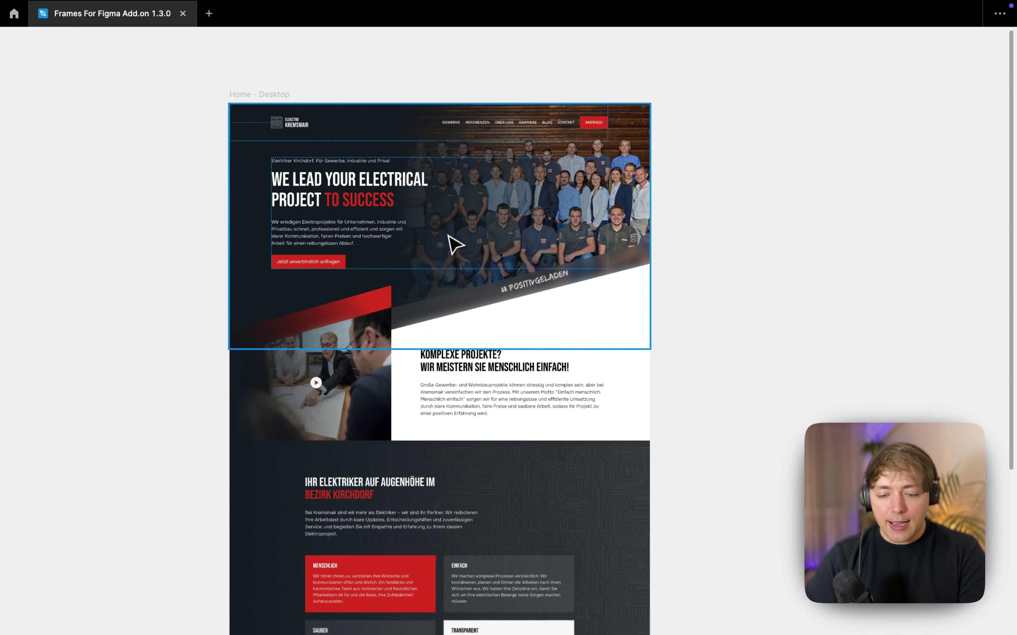
{"action": "scroll", "coordinate": [670, 227], "scroll_direction": "left", "scroll_amount": 2}
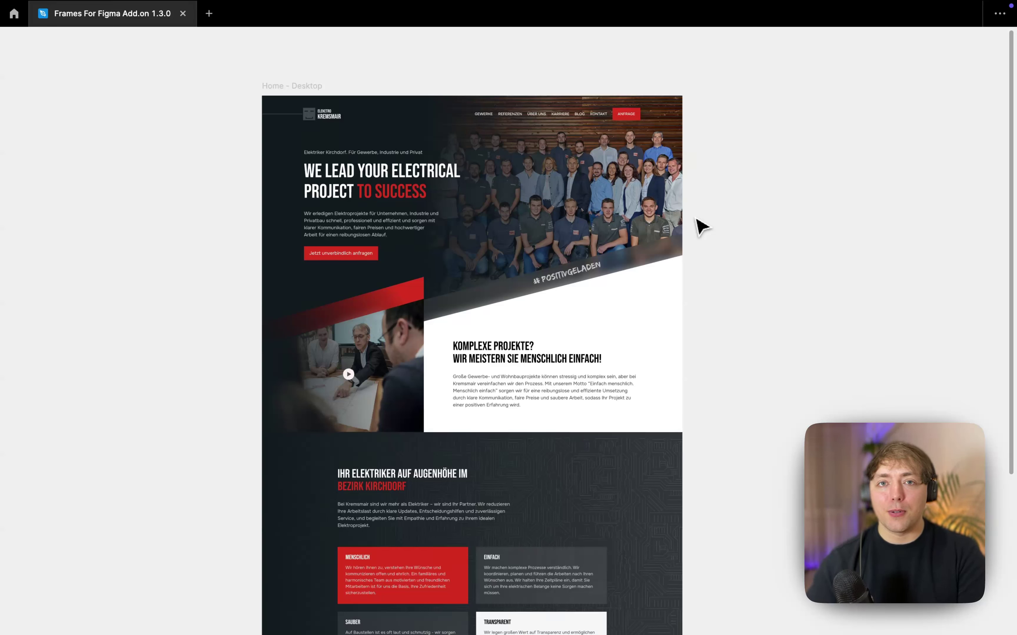
{"action": "key", "text": "super+backslash"}
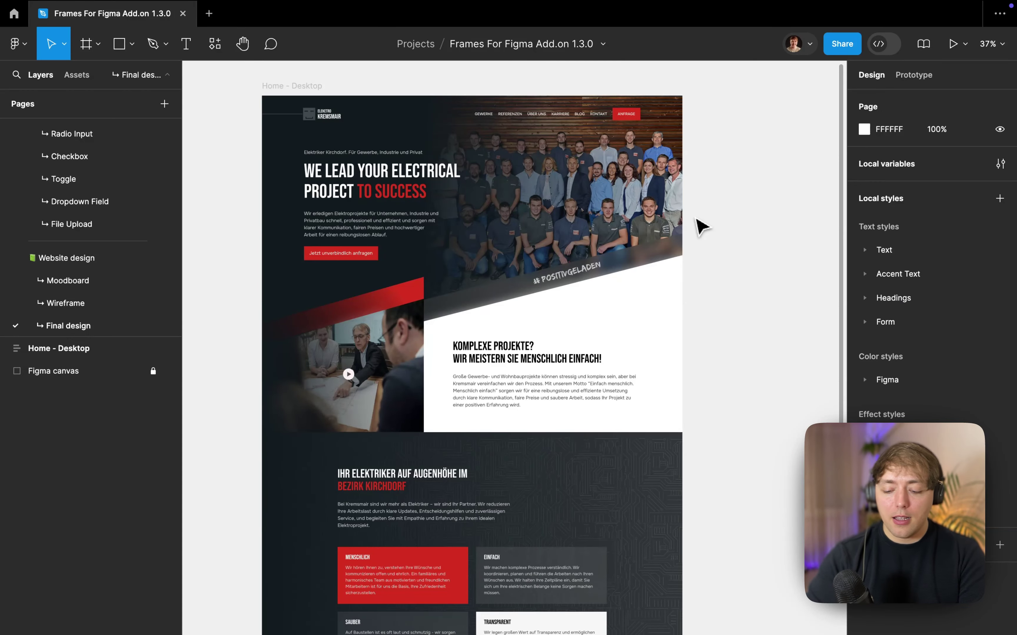
Launch the Tokens Studio for Figma plugin, hide its token set list and search the tokens for "Primary"
{"action": "key", "text": "super+p"}
{"action": "type", "text": "tokens"}
{"action": "key", "text": "Return"}
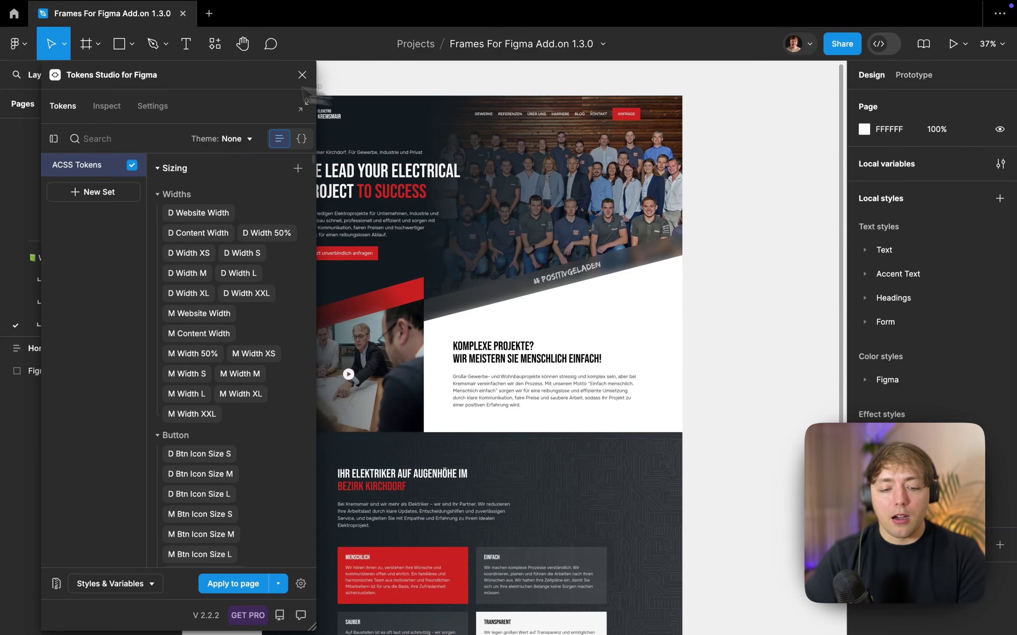
{"action": "left_click", "coordinate": [54, 139]}
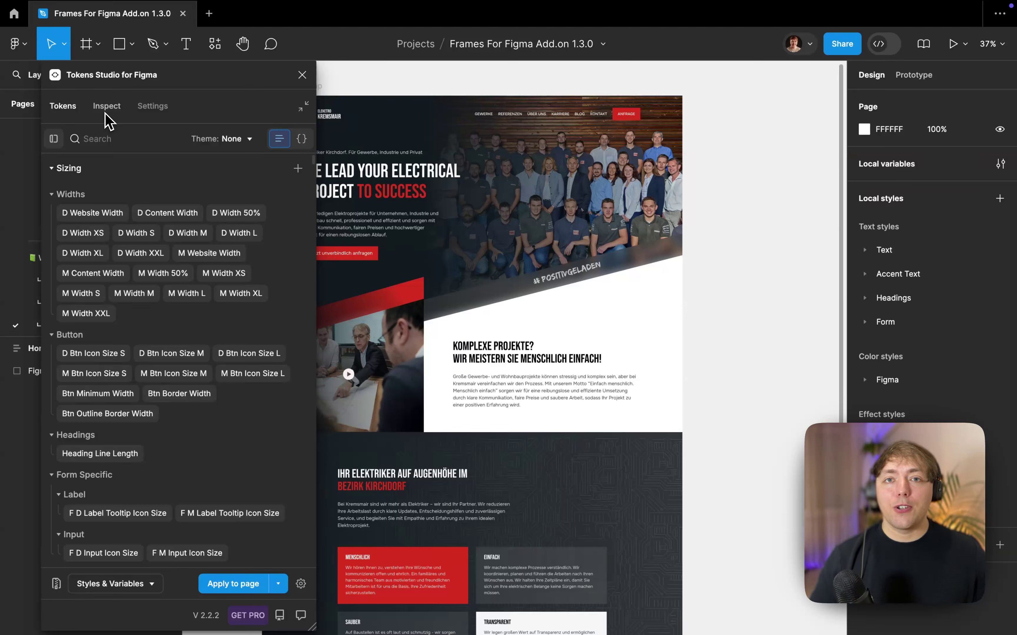
{"action": "left_click", "coordinate": [111, 138]}
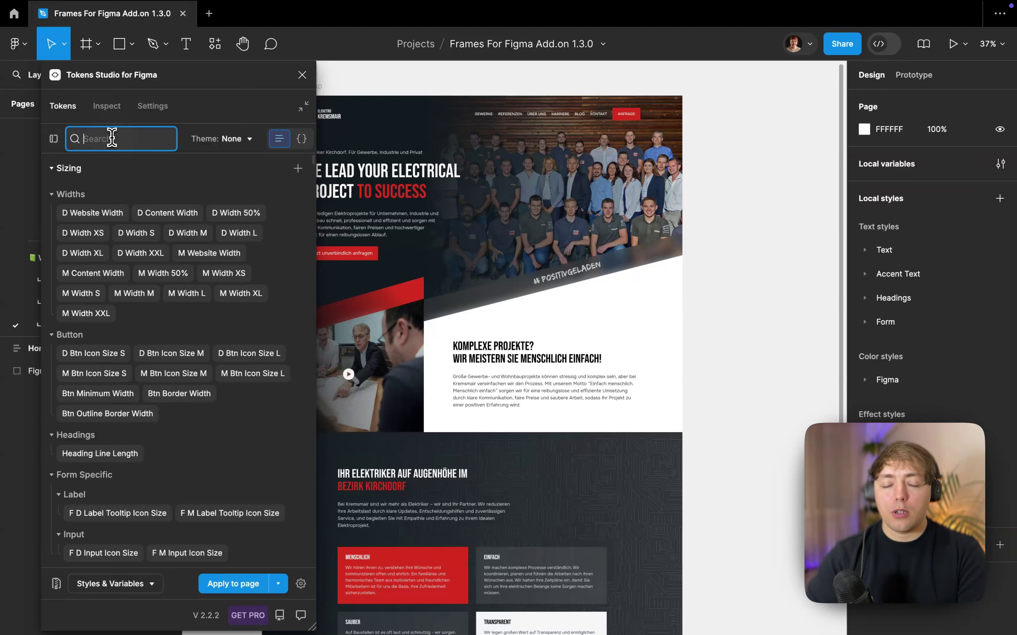
{"action": "scroll", "coordinate": [447, 203], "scroll_direction": "left", "scroll_amount": 3}
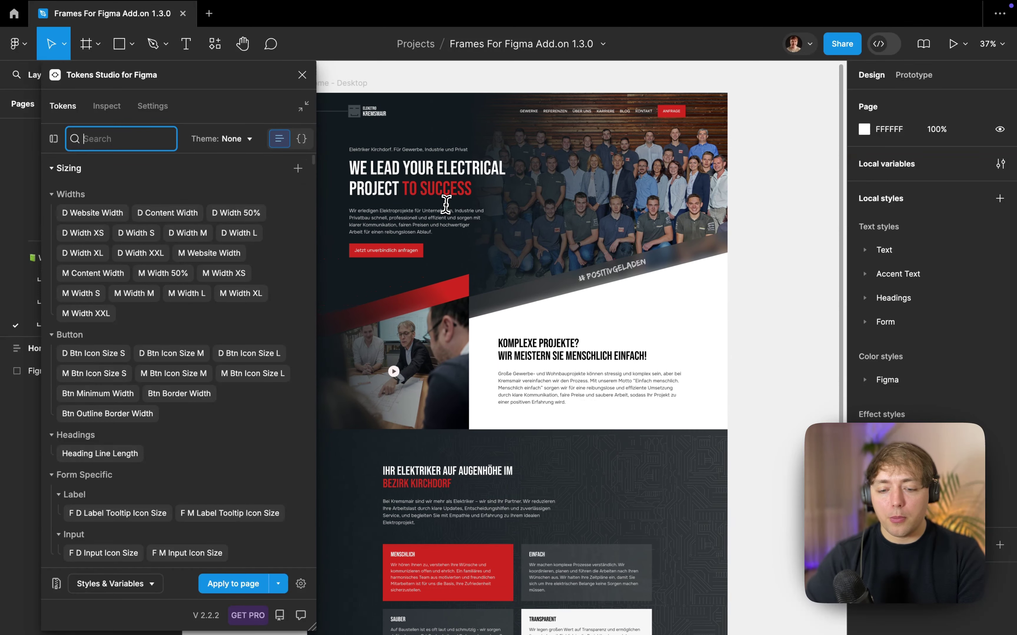
{"action": "scroll", "coordinate": [446, 204], "scroll_direction": "left", "scroll_amount": 3}
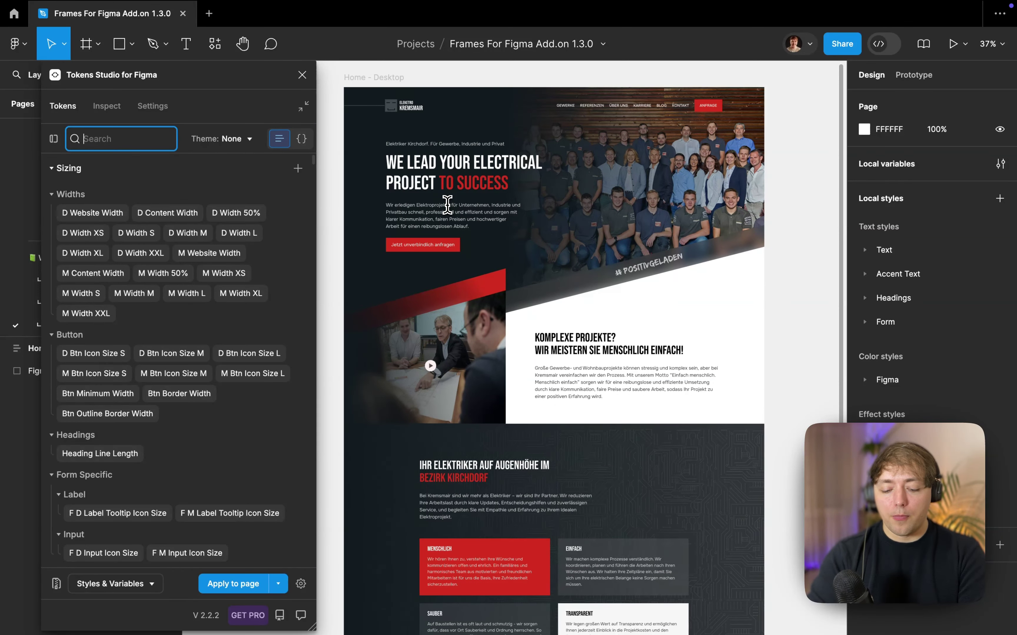
{"action": "type", "text": "Primary"}
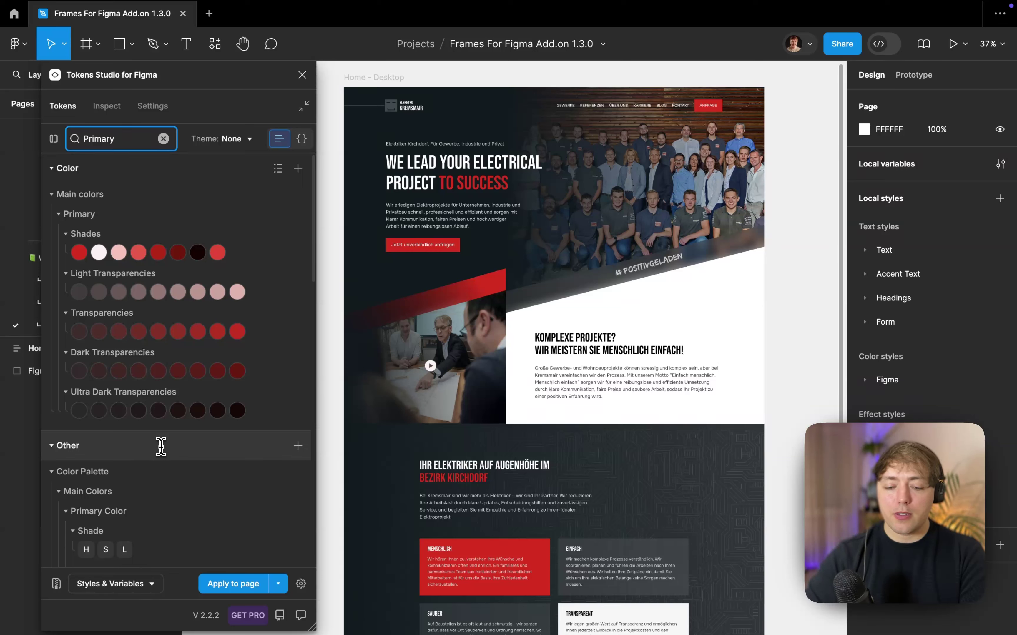
Set the Primary Color Shade H token to 90 and save it
{"action": "scroll", "coordinate": [168, 454], "scroll_direction": "down", "scroll_amount": 2}
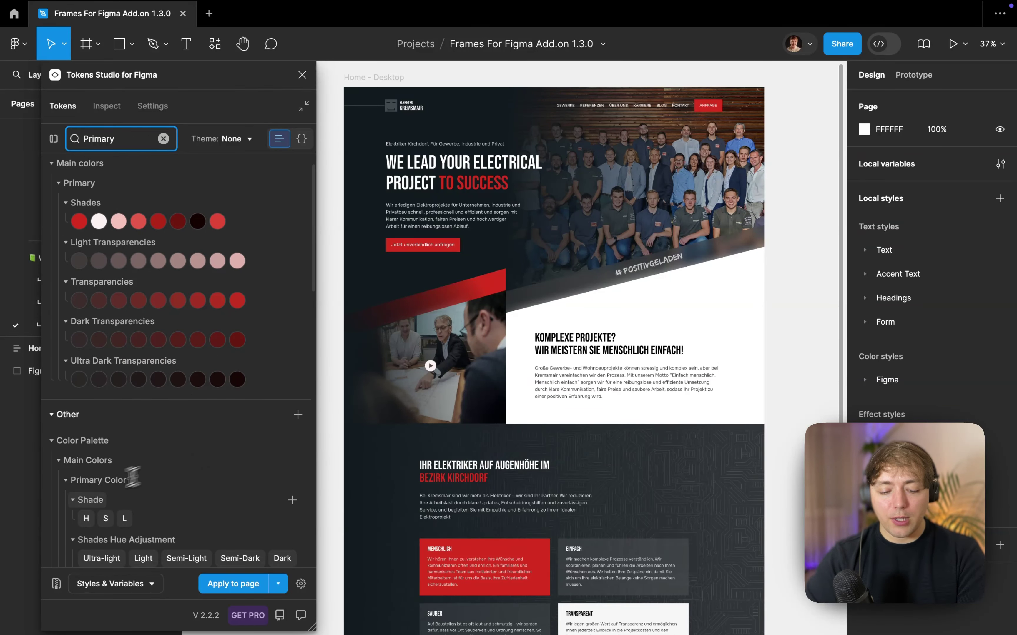
{"action": "right_click", "coordinate": [92, 530]}
{"action": "left_click", "coordinate": [98, 537]}
{"action": "left_click", "coordinate": [143, 362]}
{"action": "key", "text": "super+a"}
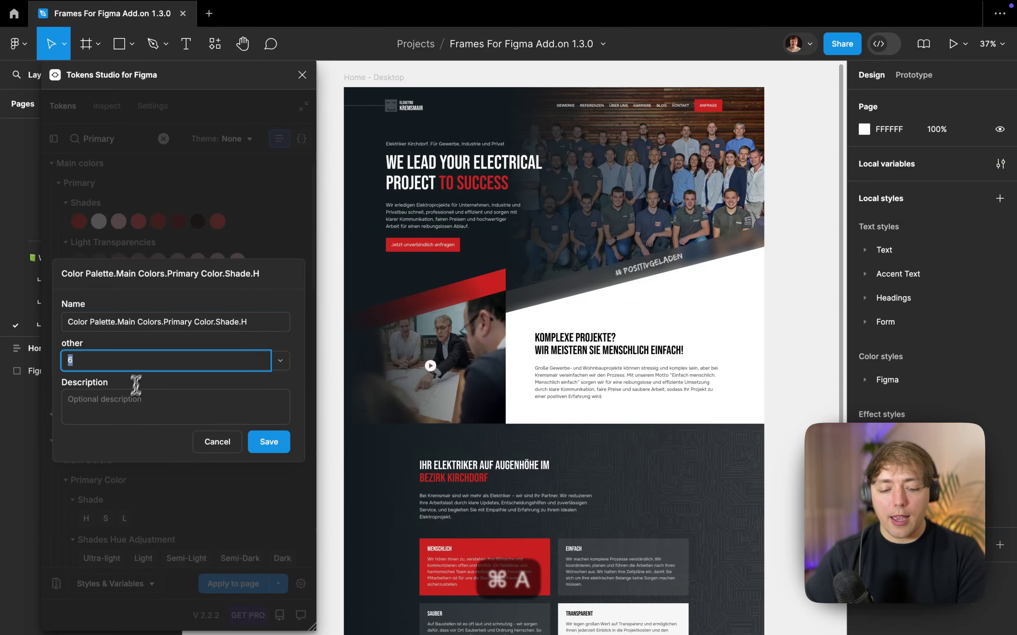
{"action": "type", "text": "100"}
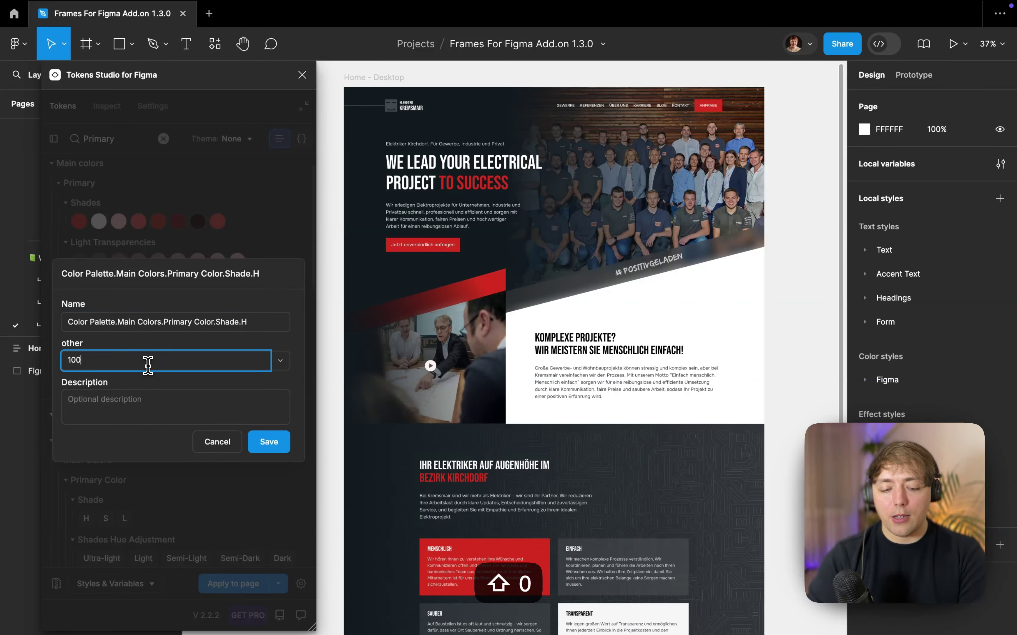
{"action": "key", "text": "super+a"}
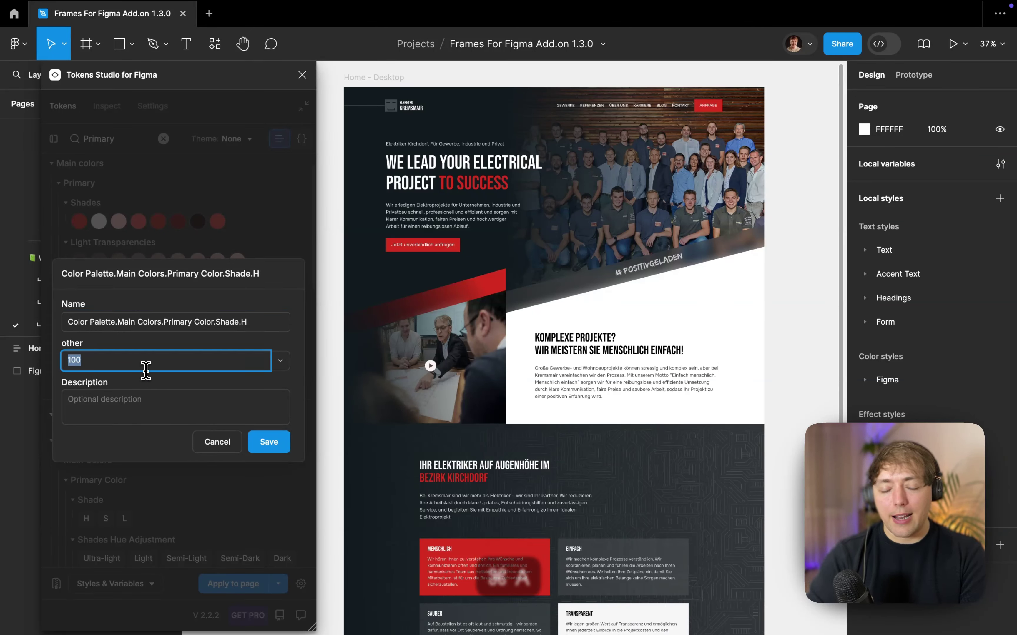
{"action": "type", "text": "90"}
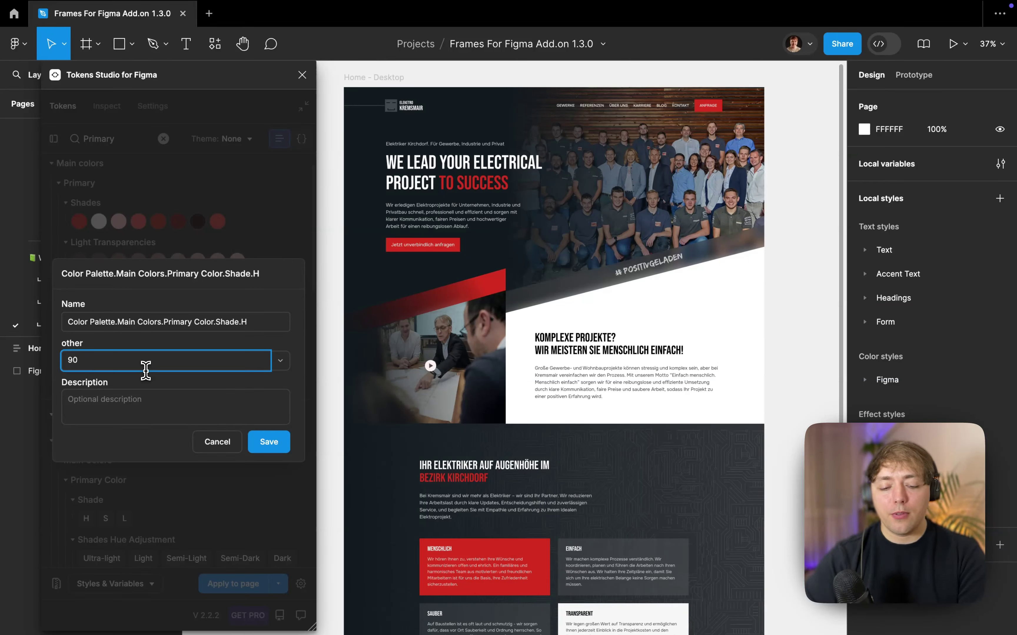
{"action": "left_click", "coordinate": [268, 443]}
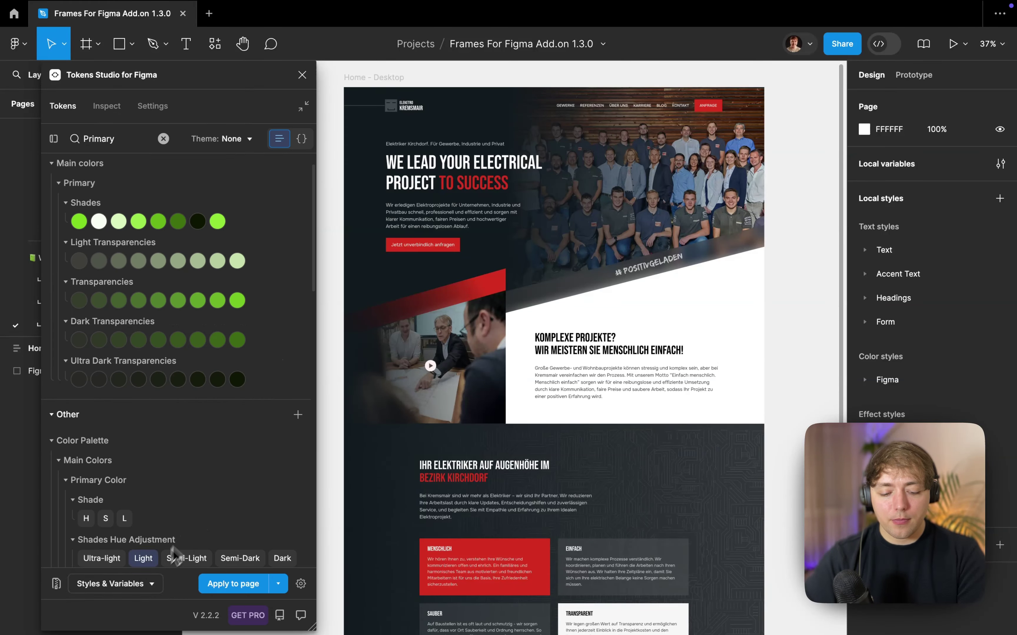
Export the styles and variables to Figma with the existing options and check the accent colors on the Home - Desktop frame
{"action": "left_click", "coordinate": [146, 593]}
{"action": "left_click", "coordinate": [148, 515]}
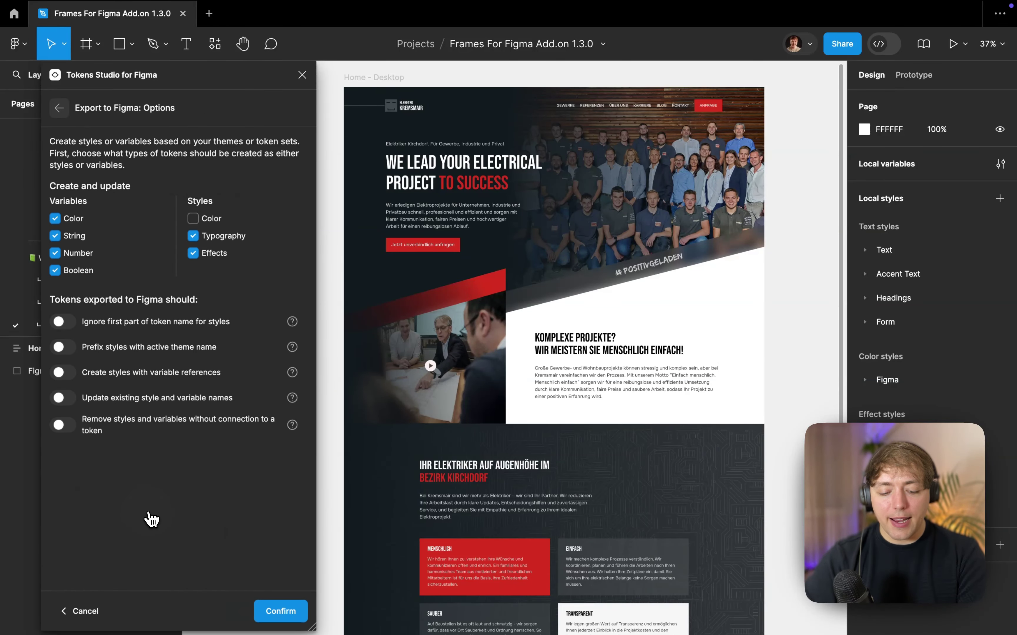
{"action": "left_click", "coordinate": [279, 610]}
{"action": "left_click", "coordinate": [279, 613]}
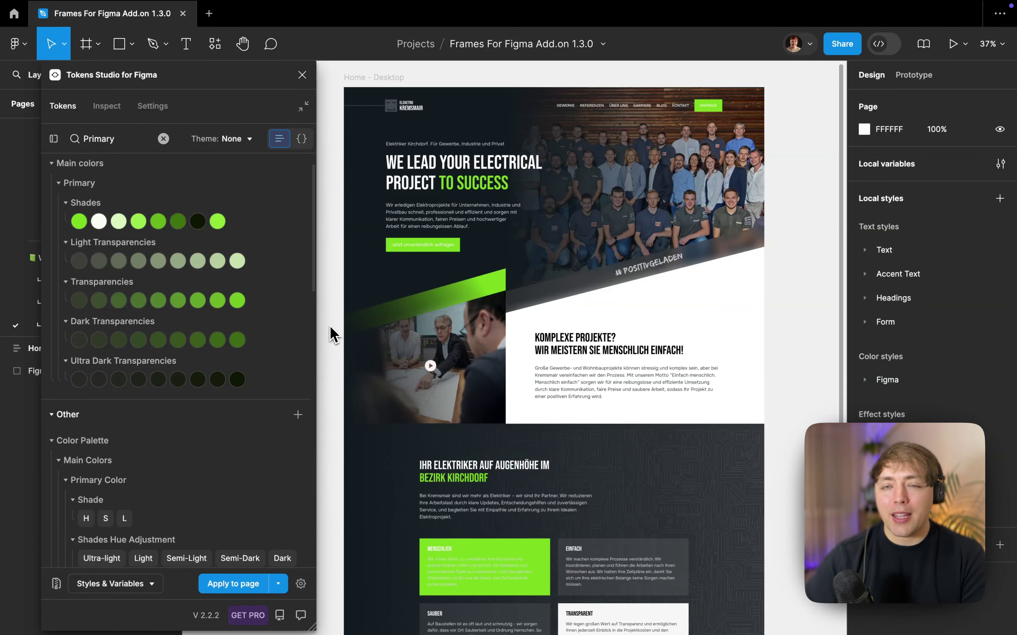
{"action": "scroll", "coordinate": [405, 274], "scroll_direction": "up", "scroll_amount": 5}
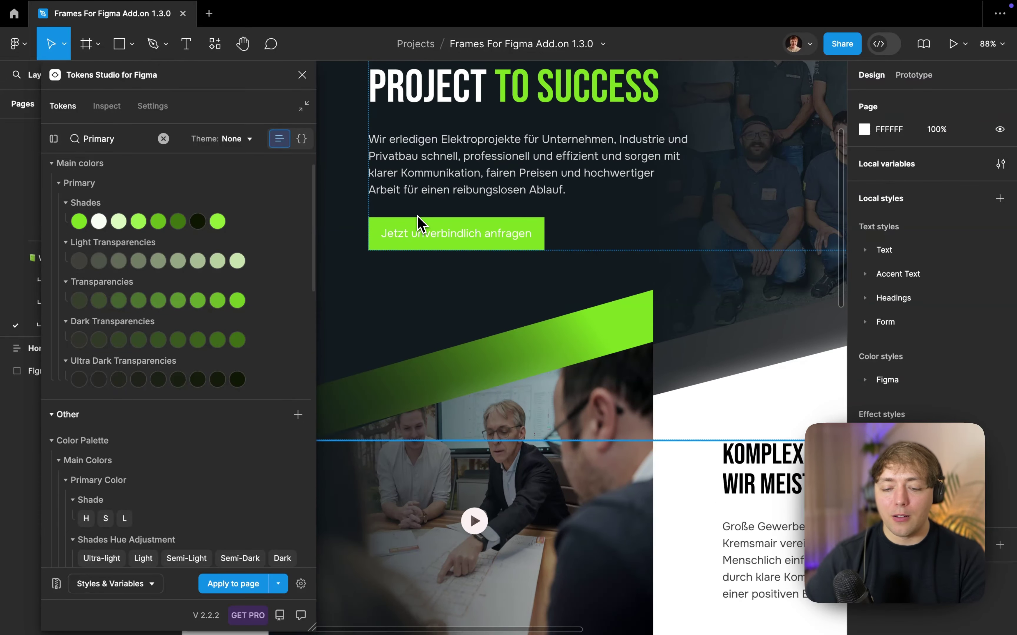
{"action": "scroll", "coordinate": [417, 216], "scroll_direction": "down", "scroll_amount": 5}
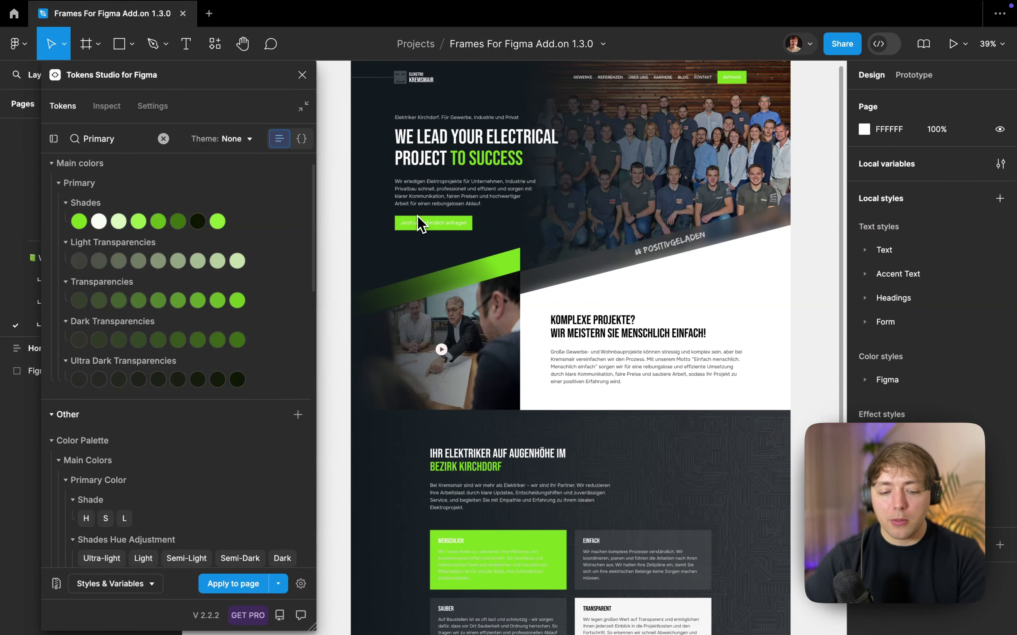
Set the Primary Color Shade H token back to 6 and save it
{"action": "right_click", "coordinate": [86, 518]}
{"action": "left_click", "coordinate": [89, 524]}
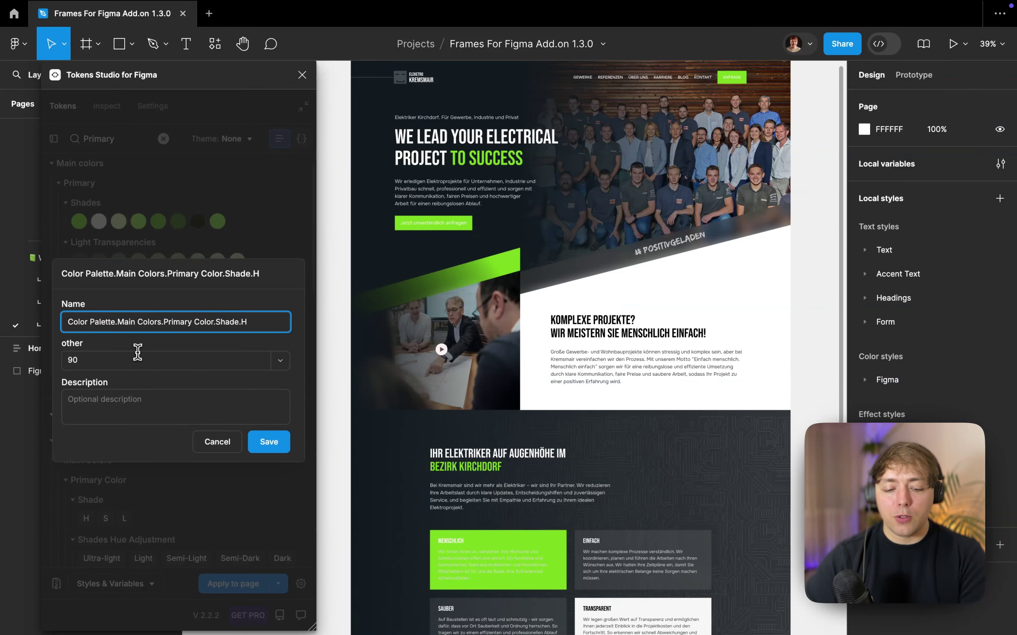
{"action": "left_click", "coordinate": [135, 362]}
{"action": "key", "text": "super+a"}
{"action": "type", "text": "6"}
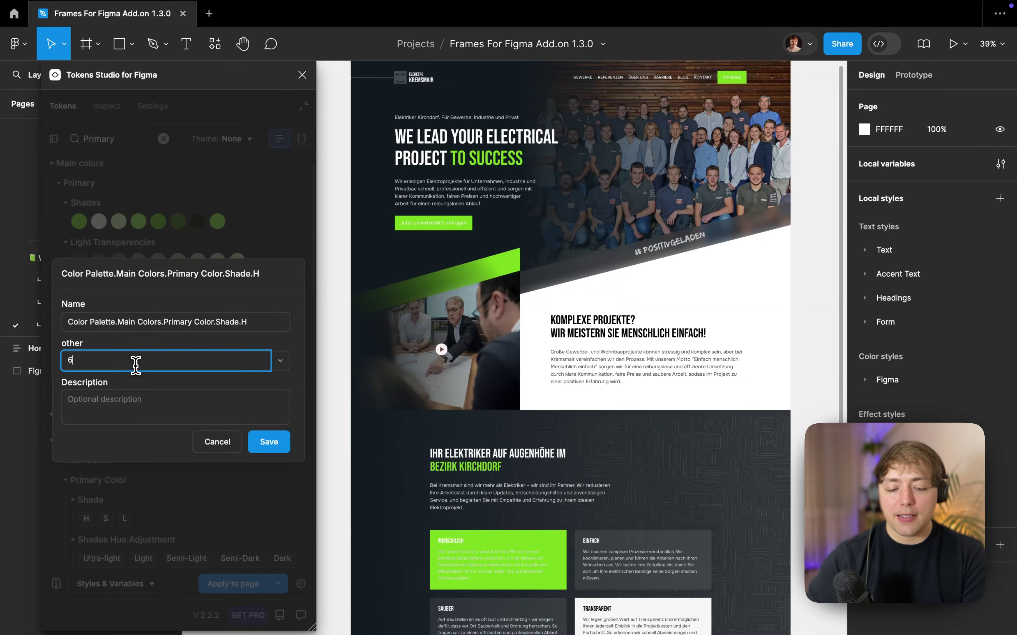
{"action": "key", "text": "Return"}
Export the restored primary color tokens to Figma as styles and variables
{"action": "left_click", "coordinate": [162, 588]}
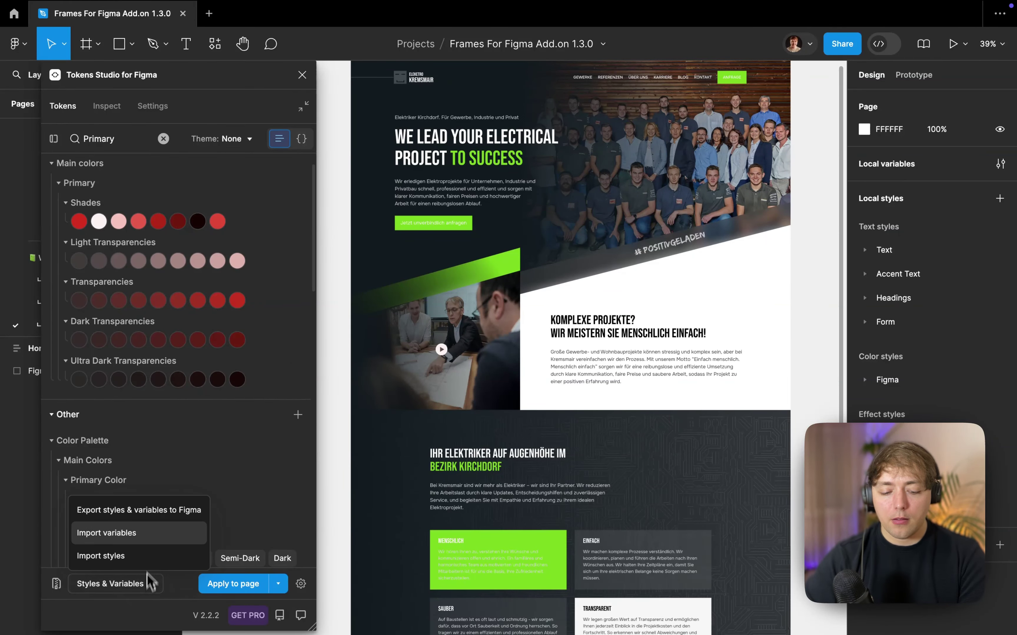
{"action": "left_click", "coordinate": [155, 511]}
{"action": "left_click", "coordinate": [263, 608]}
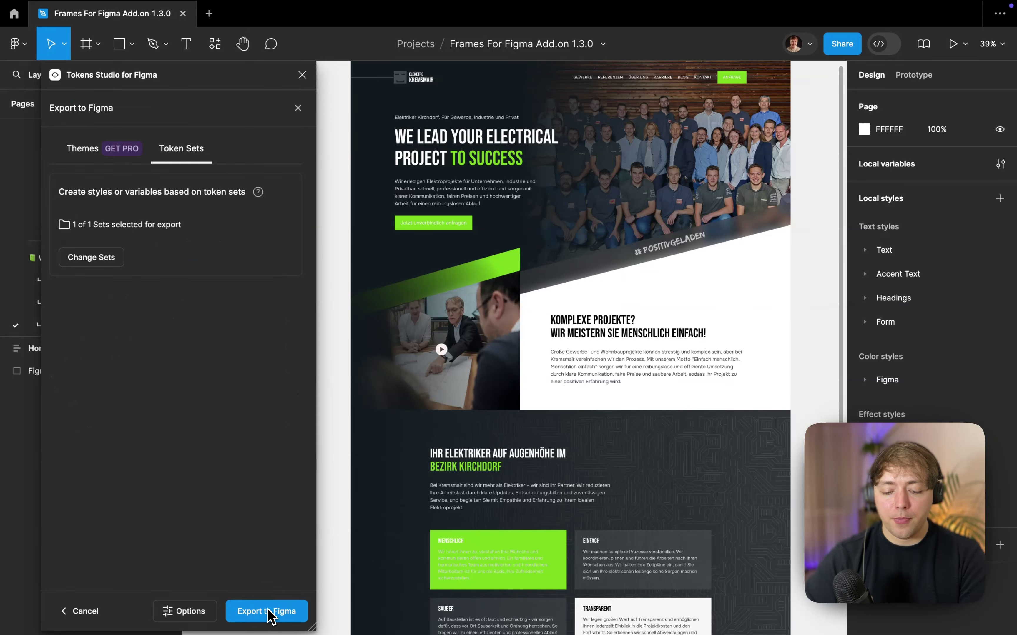
{"action": "left_click", "coordinate": [269, 613]}
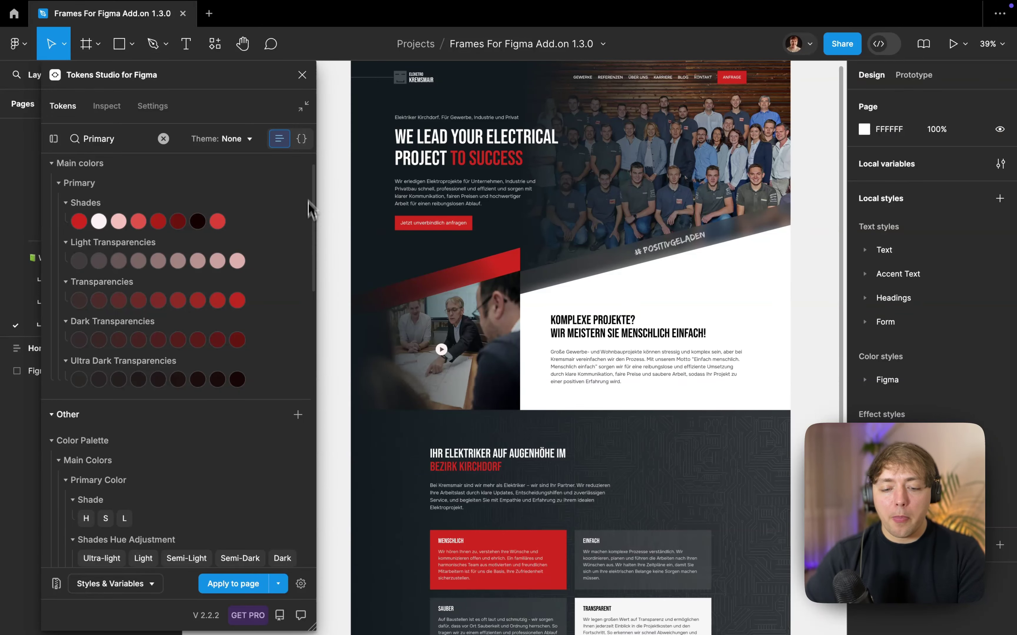
Minimize the Tokens Studio plugin, open the Colors page of the style guide and examine the Primary palette frame
{"action": "left_click", "coordinate": [306, 117]}
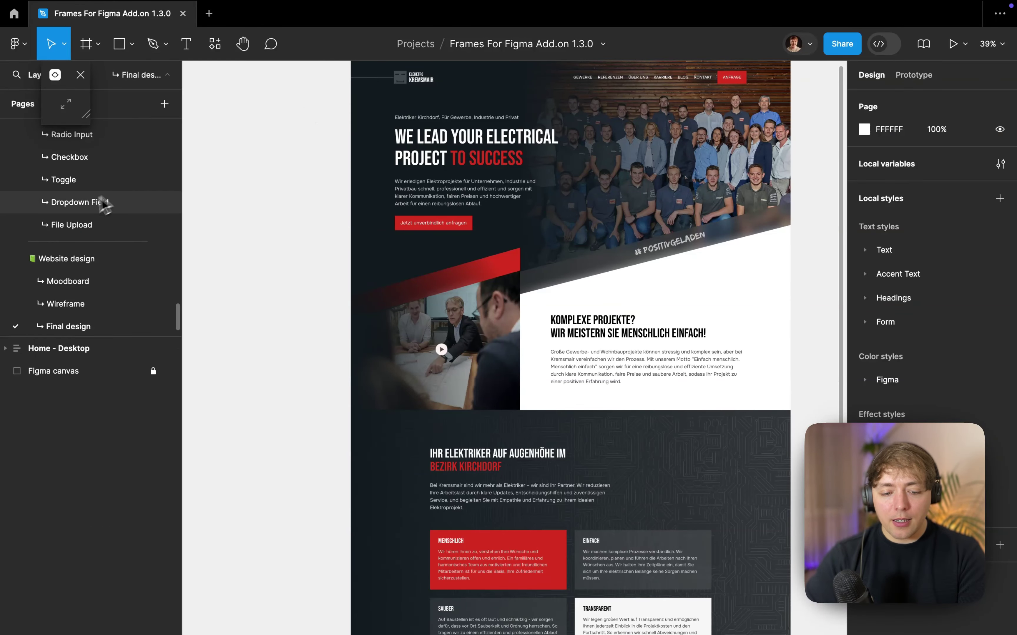
{"action": "scroll", "coordinate": [84, 210], "scroll_direction": "up", "scroll_amount": 10}
{"action": "left_click", "coordinate": [76, 214]}
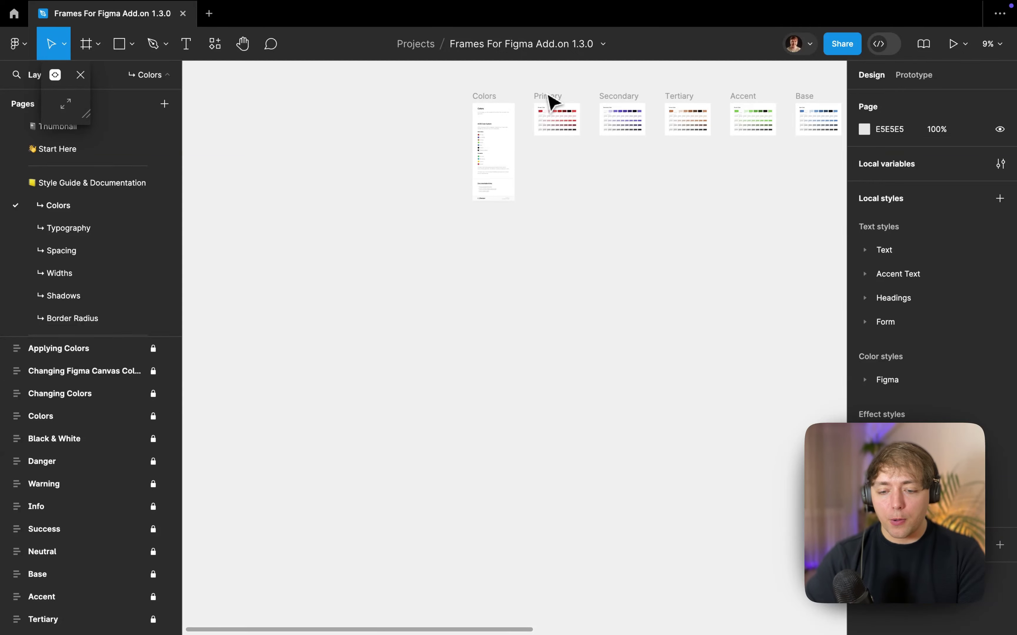
{"action": "scroll", "coordinate": [576, 98], "scroll_direction": "up", "scroll_amount": 10}
{"action": "scroll", "coordinate": [404, 250], "scroll_direction": "up", "scroll_amount": 5}
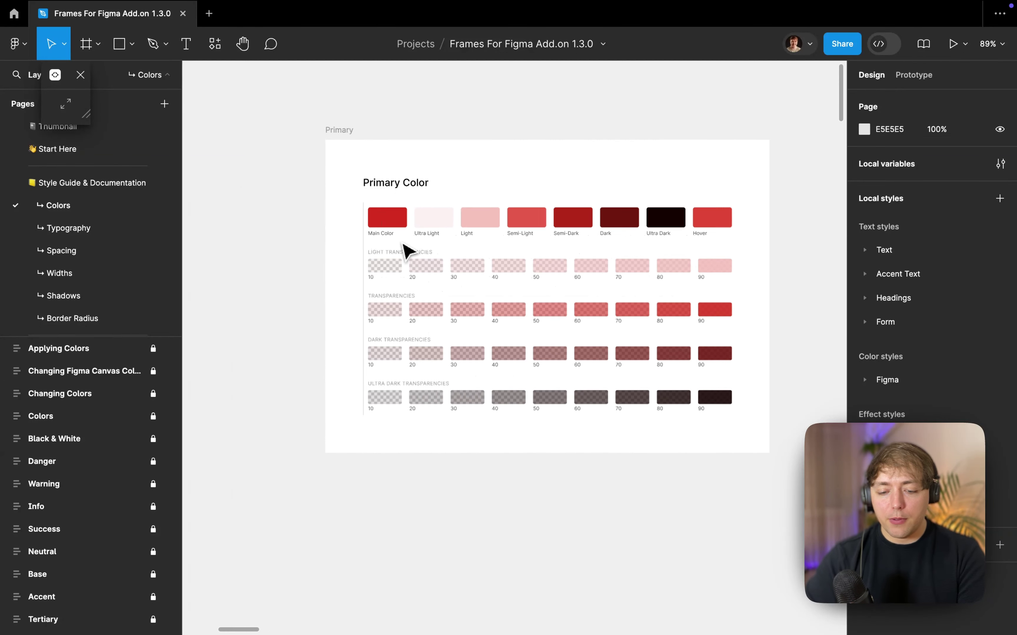
{"action": "scroll", "coordinate": [404, 249], "scroll_direction": "right", "scroll_amount": 1}
Restore the Tokens Studio plugin window, hide the token set list and set the Primary Color Shade H token to 90
{"action": "left_click", "coordinate": [65, 104]}
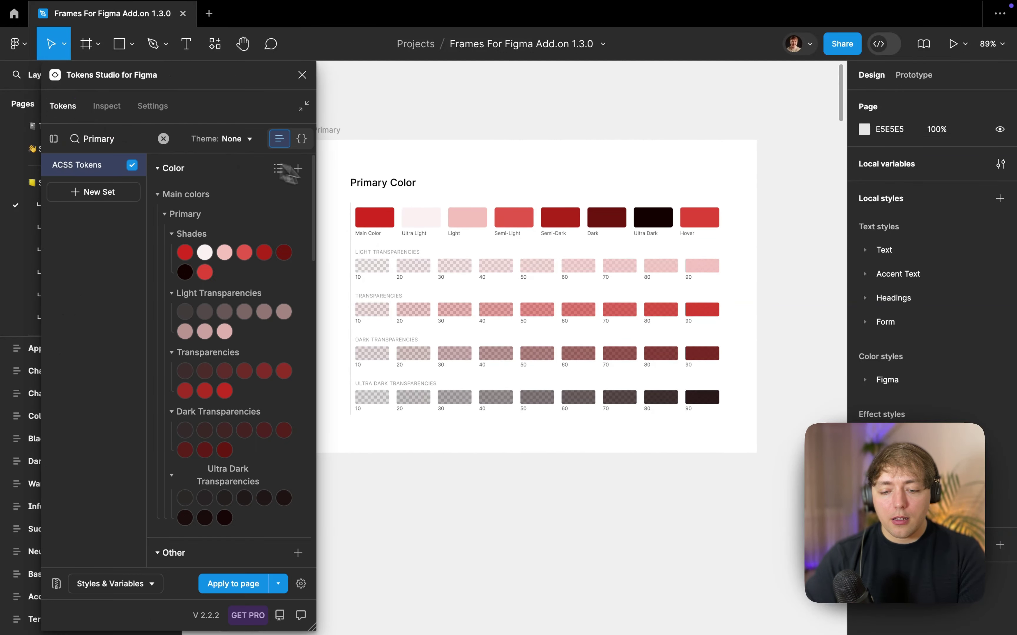
{"action": "left_click", "coordinate": [54, 140]}
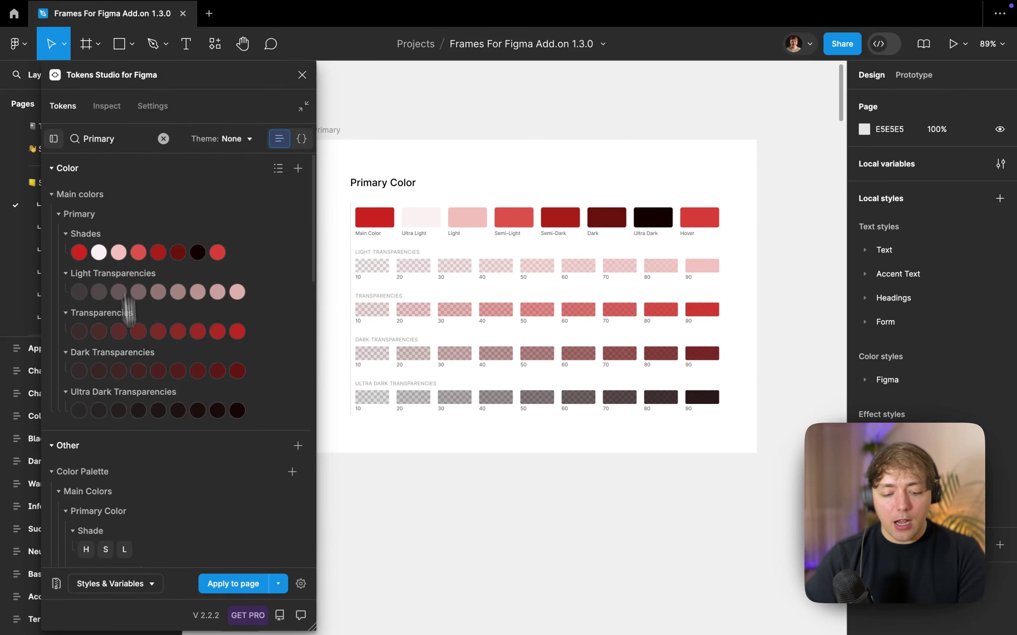
{"action": "left_click", "coordinate": [86, 550]}
{"action": "left_click", "coordinate": [143, 360]}
{"action": "key", "text": "super+a"}
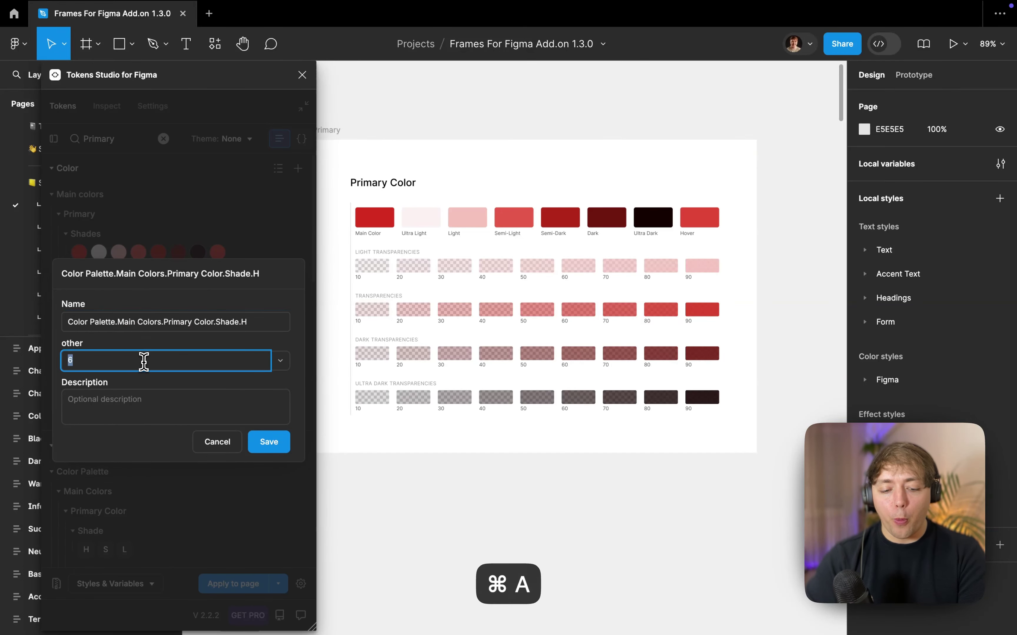
{"action": "type", "text": "1"}
{"action": "key", "text": "BackSpace"}
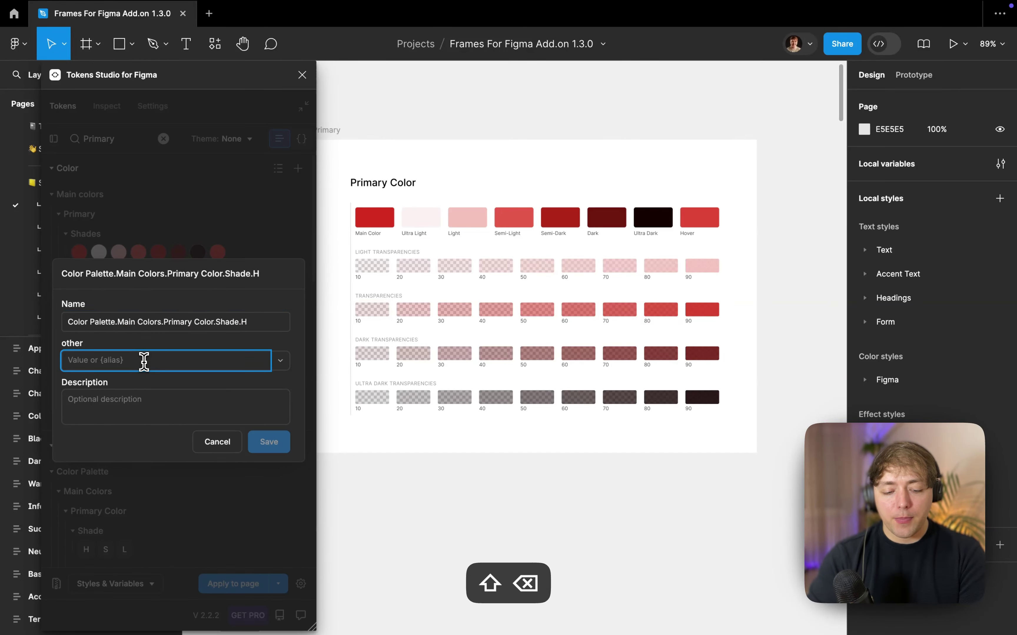
{"action": "type", "text": "90"}
{"action": "left_click", "coordinate": [271, 444]}
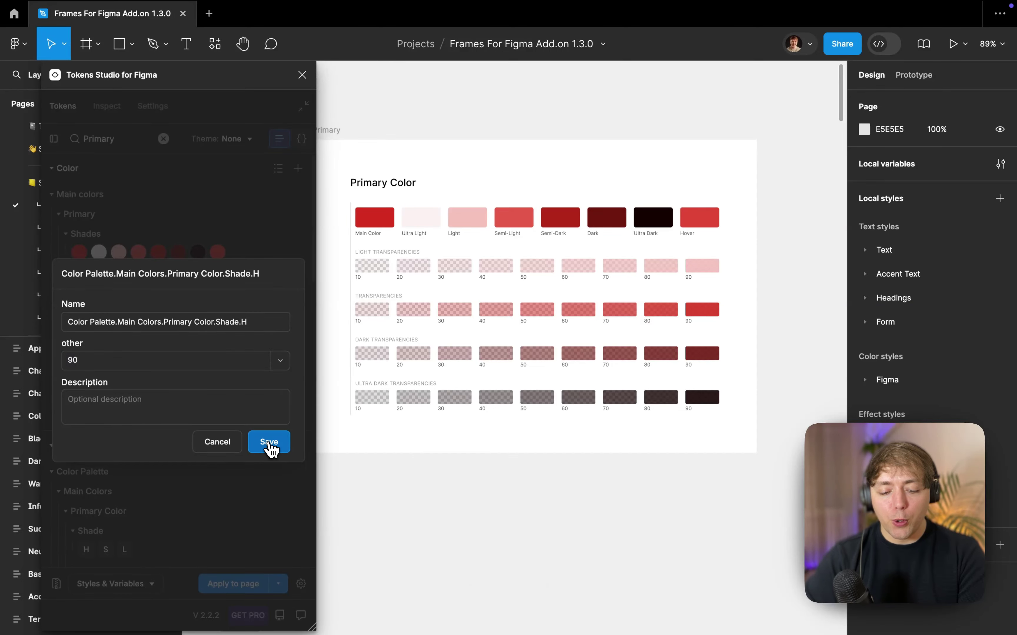
Export the changed primary color tokens to Figma as styles and variables with the current export options
{"action": "left_click", "coordinate": [140, 597]}
{"action": "left_click", "coordinate": [174, 513]}
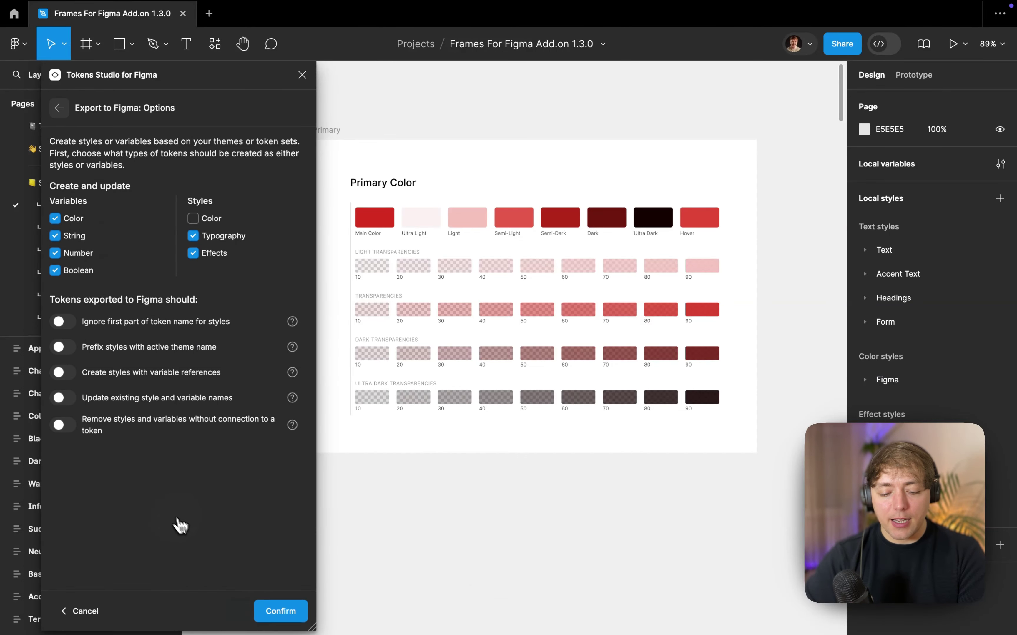
{"action": "left_click", "coordinate": [275, 613]}
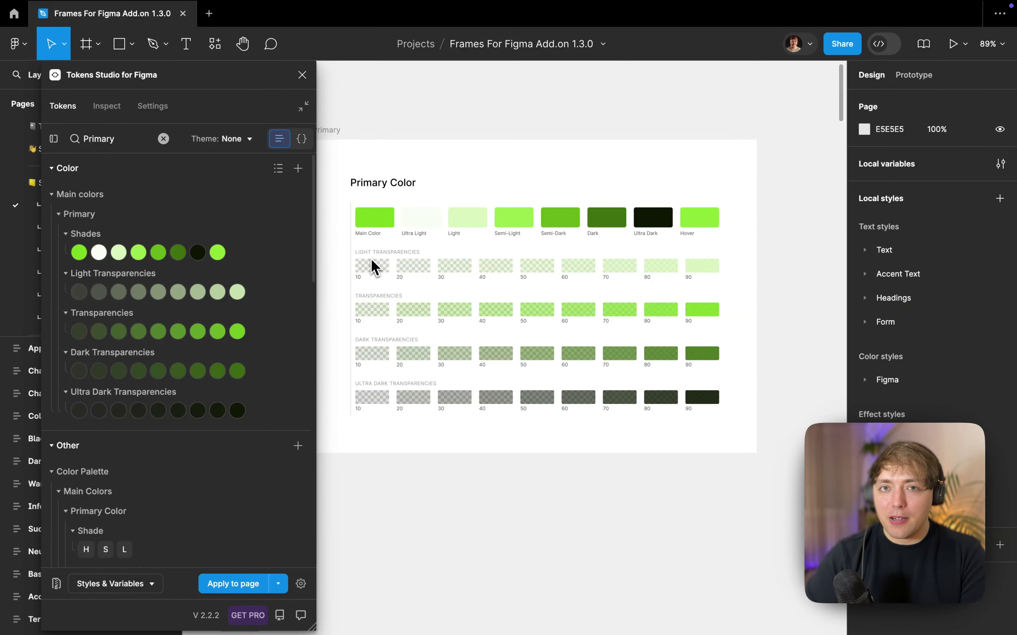
Examine the palette frames on the Colors page from Secondary through Warning, and return to the Primary frame
{"action": "scroll", "coordinate": [450, 296], "scroll_direction": "down", "scroll_amount": 5}
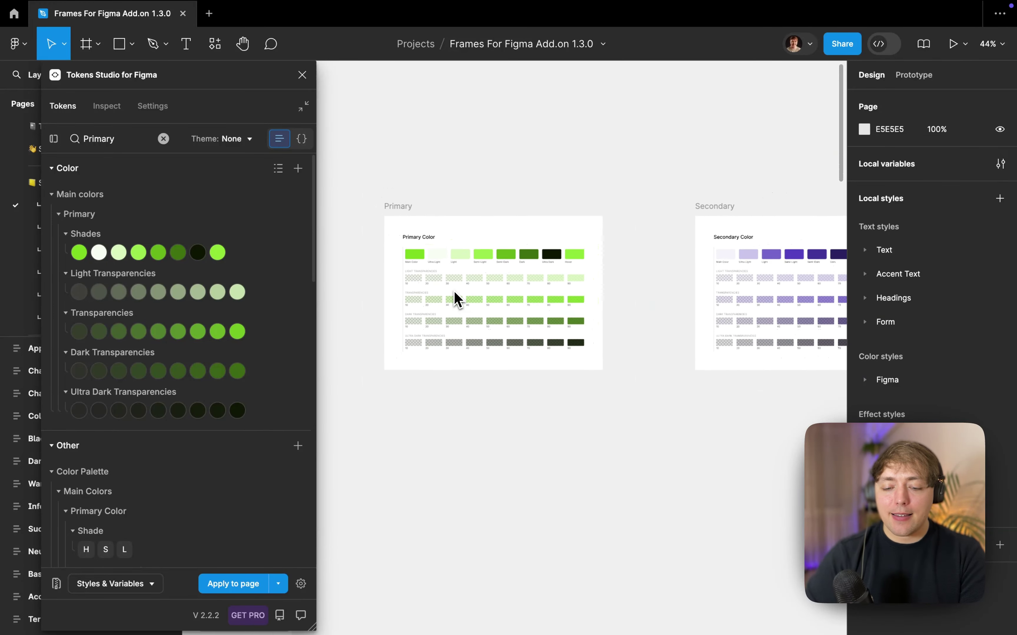
{"action": "scroll", "coordinate": [454, 291], "scroll_direction": "right", "scroll_amount": 10}
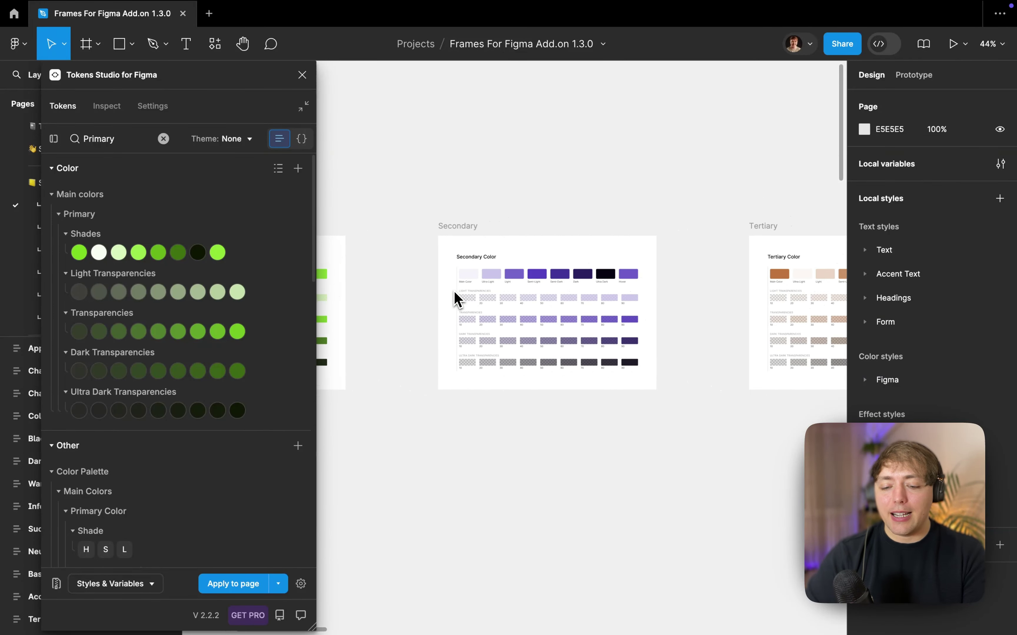
{"action": "scroll", "coordinate": [454, 291], "scroll_direction": "right", "scroll_amount": 10}
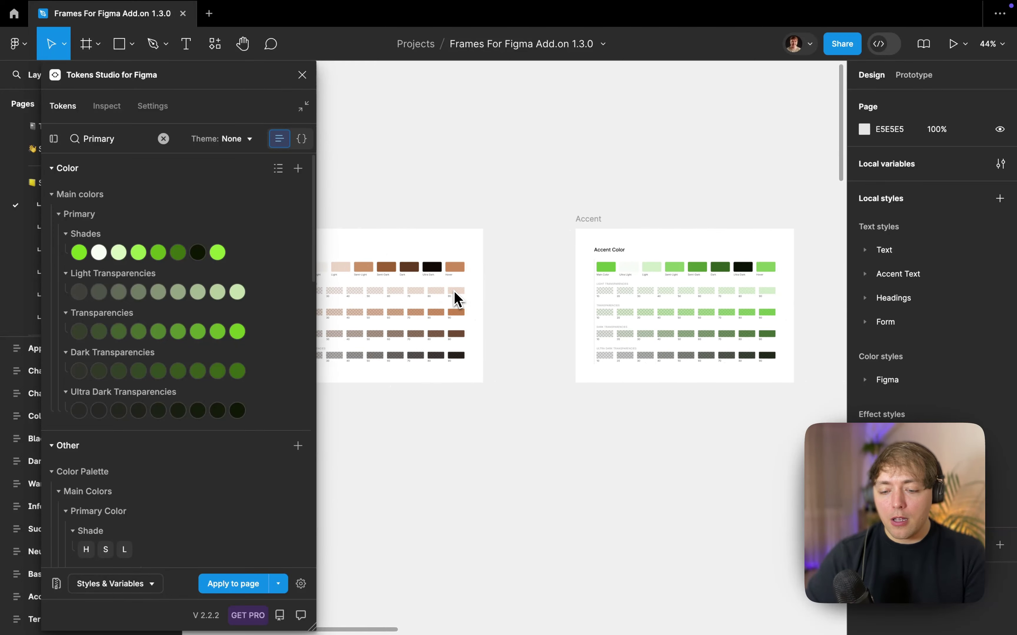
{"action": "scroll", "coordinate": [454, 291], "scroll_direction": "down", "scroll_amount": 3}
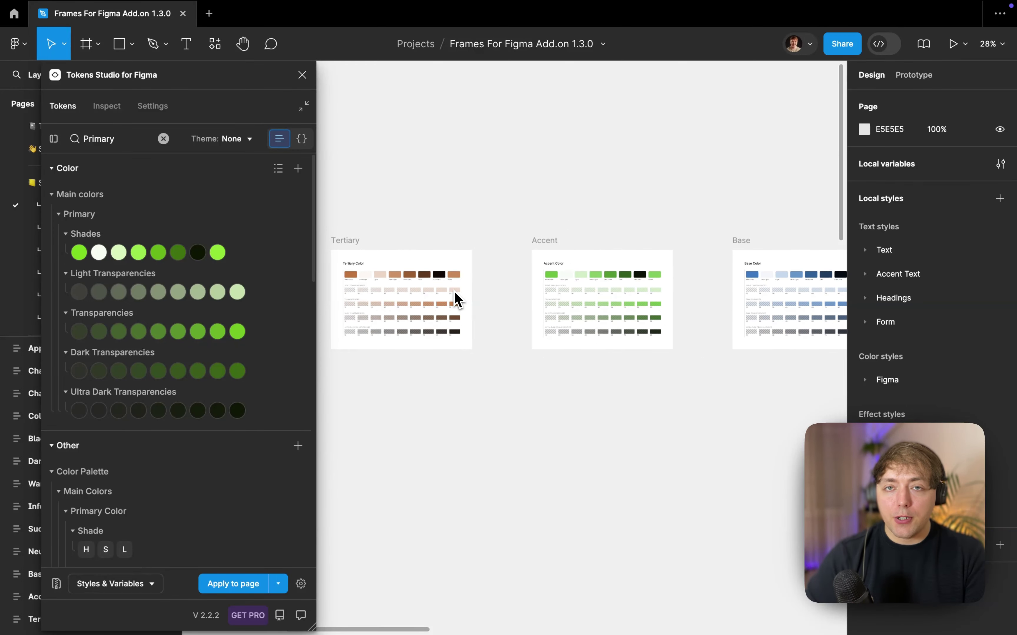
{"action": "scroll", "coordinate": [455, 293], "scroll_direction": "right", "scroll_amount": 8}
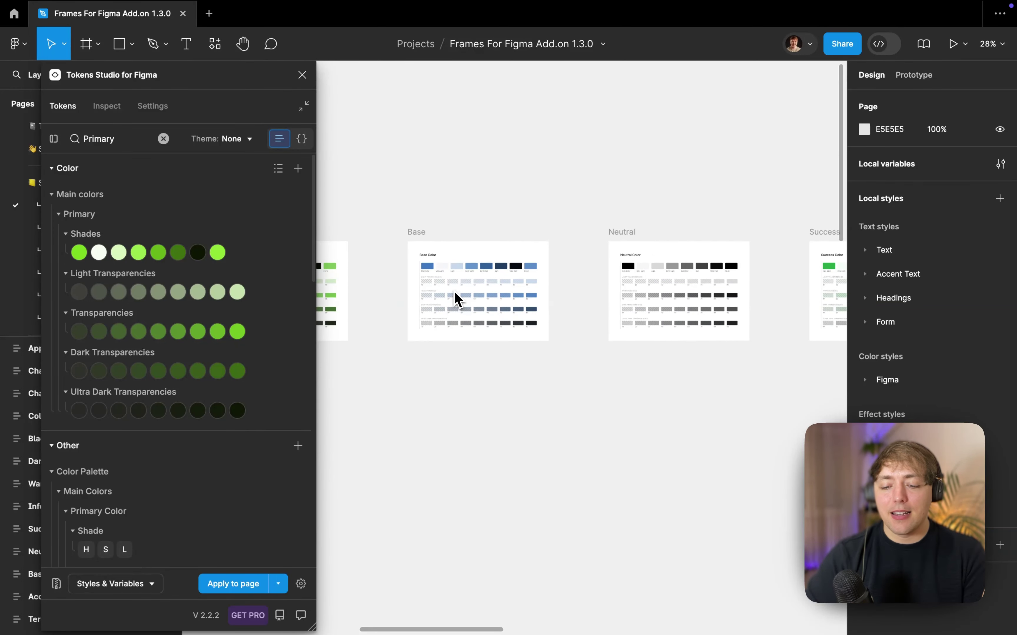
{"action": "scroll", "coordinate": [455, 293], "scroll_direction": "right", "scroll_amount": 10}
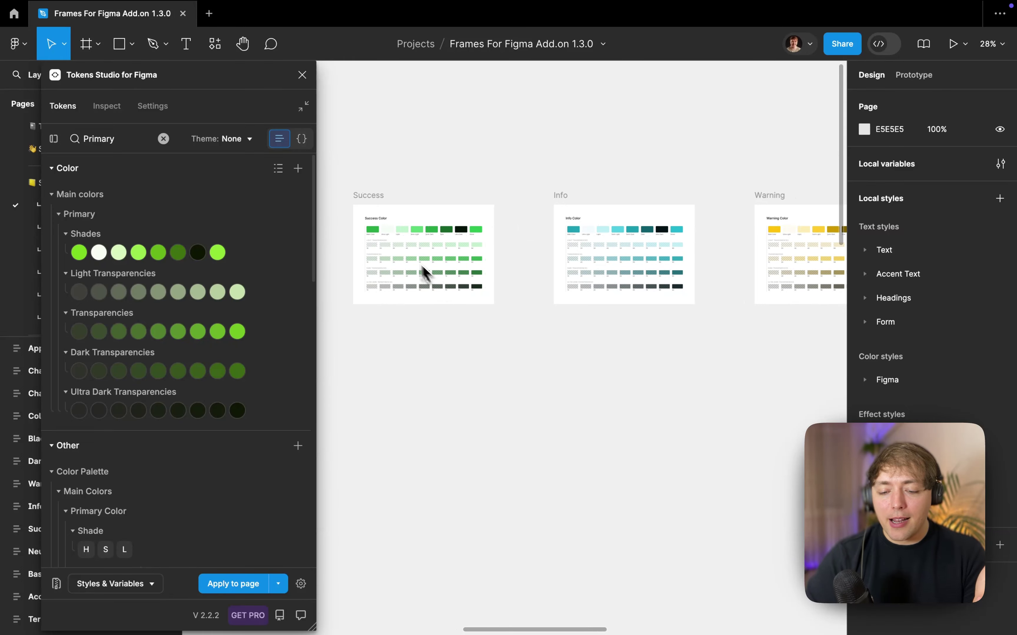
{"action": "scroll", "coordinate": [608, 220], "scroll_direction": "down", "scroll_amount": 3}
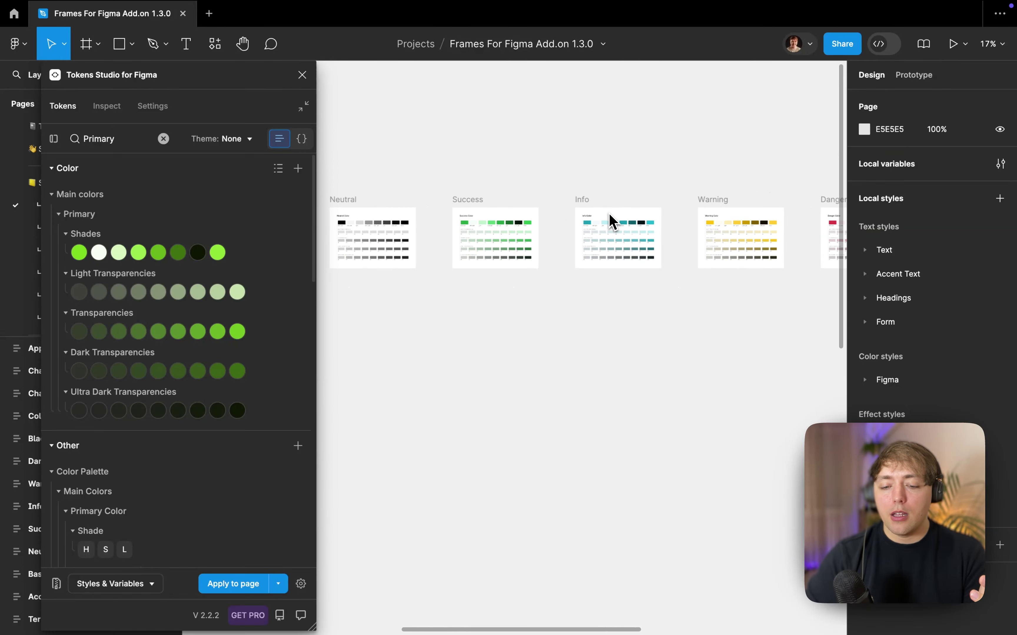
{"action": "scroll", "coordinate": [608, 220], "scroll_direction": "left", "scroll_amount": 6}
{"action": "scroll", "coordinate": [613, 221], "scroll_direction": "left", "scroll_amount": 8}
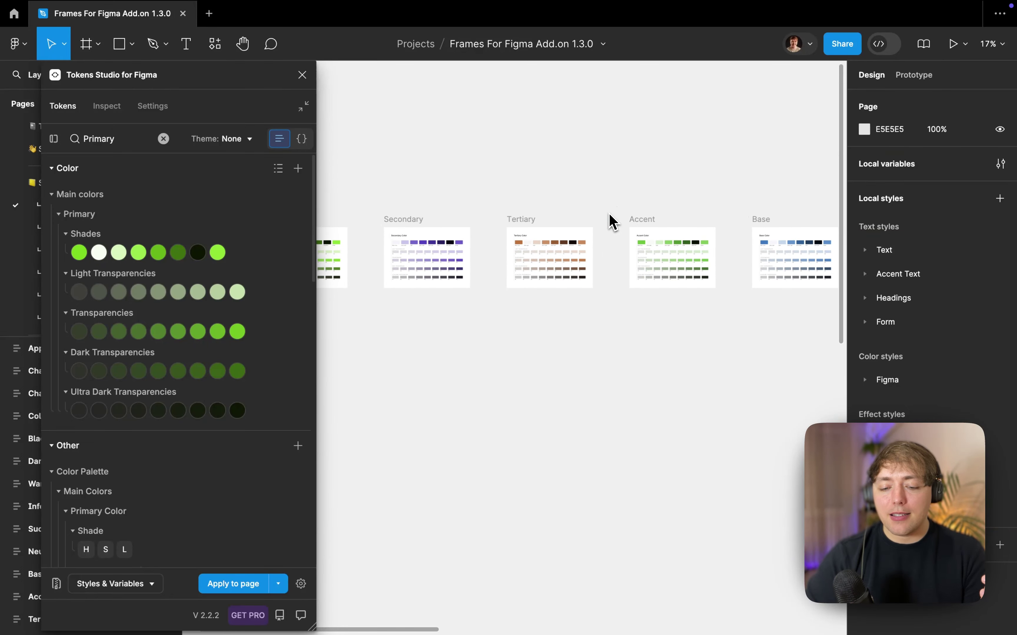
{"action": "scroll", "coordinate": [404, 220], "scroll_direction": "up", "scroll_amount": 10}
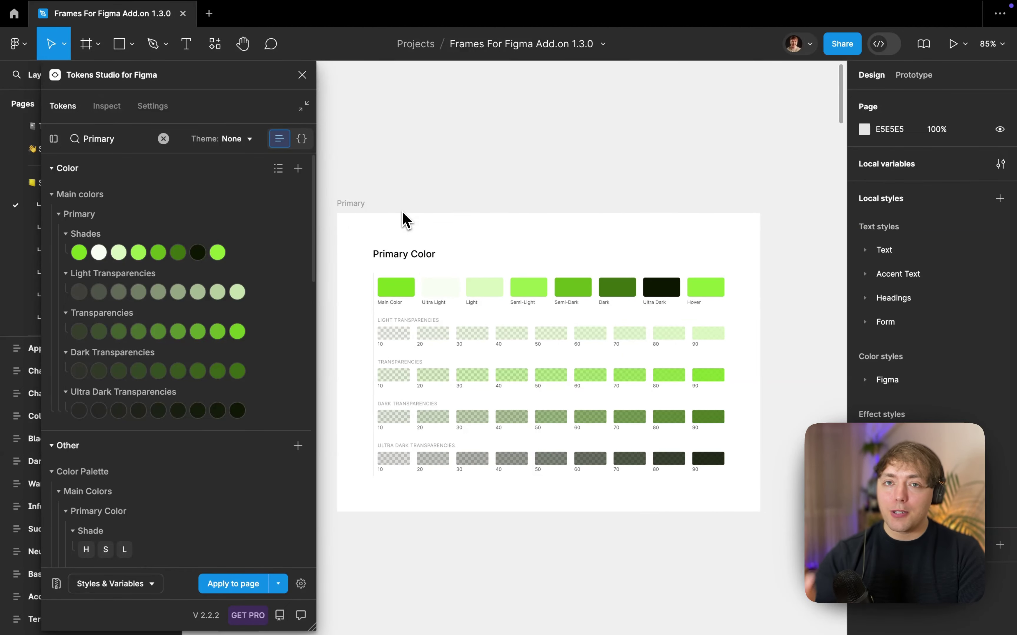
Set the Primary Color Shade H token to 6 and save it
{"action": "left_click", "coordinate": [87, 552]}
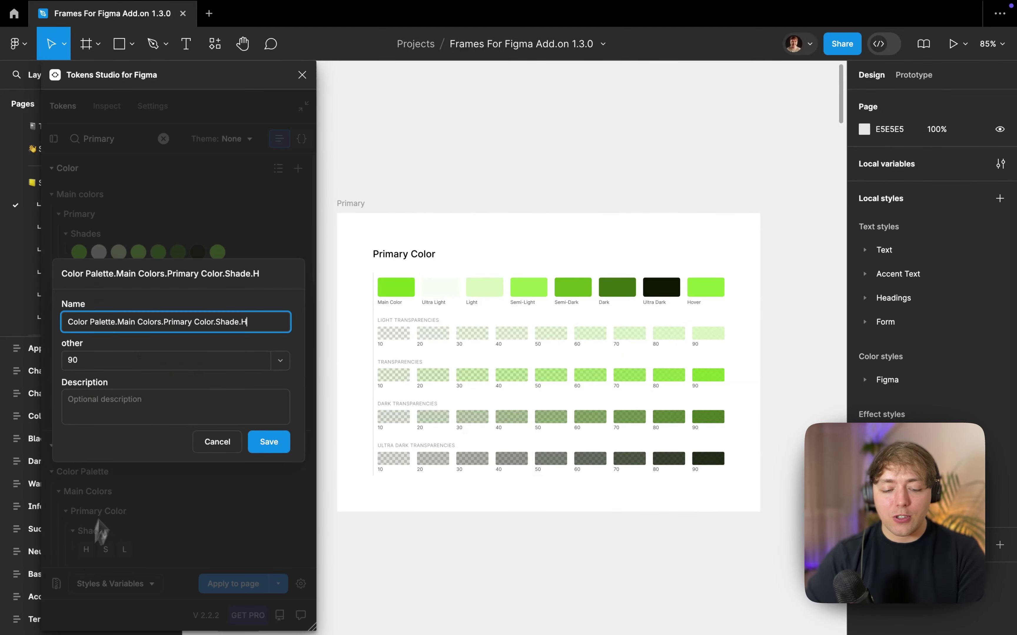
{"action": "left_click", "coordinate": [141, 364]}
{"action": "key", "text": "super+a"}
{"action": "type", "text": "6"}
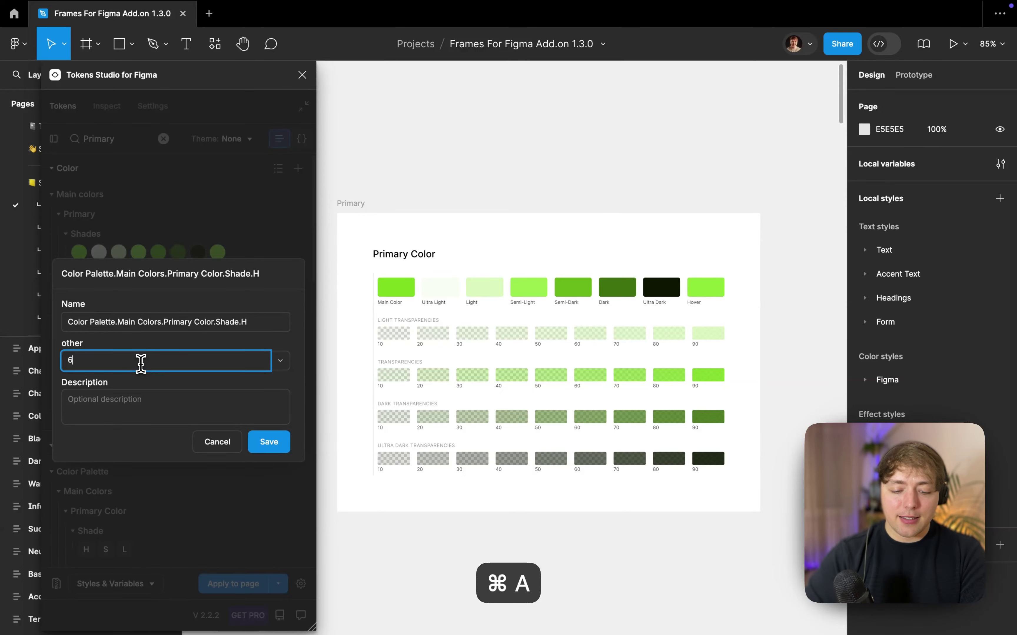
{"action": "key", "text": "Return"}
Export the primary color tokens with the Shade H value of 6 to Figma as styles and variables
{"action": "left_click", "coordinate": [151, 584]}
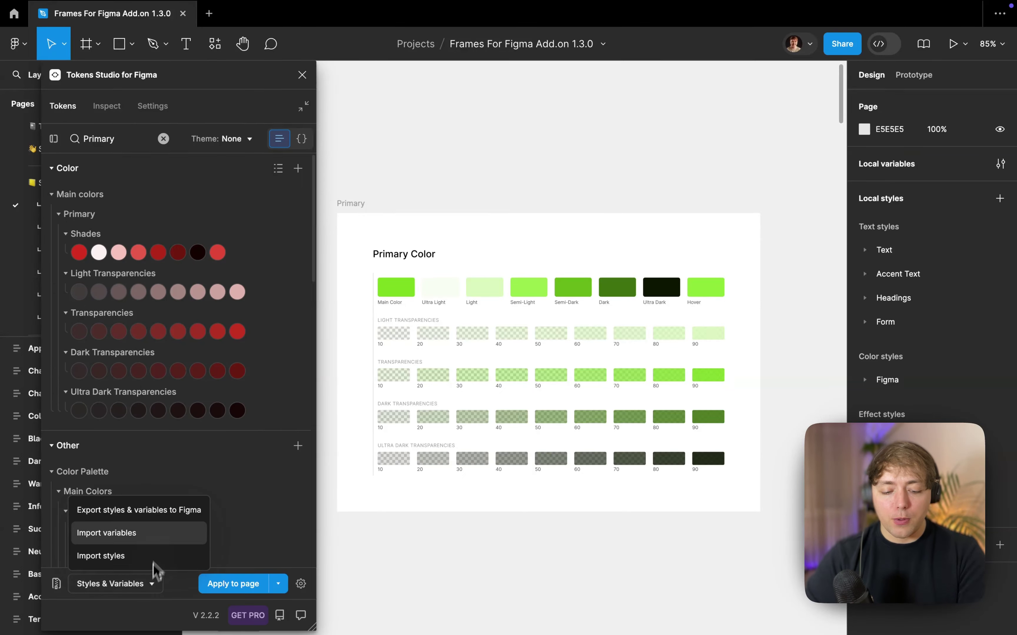
{"action": "left_click", "coordinate": [170, 521]}
{"action": "left_click", "coordinate": [281, 612]}
{"action": "left_click", "coordinate": [280, 612]}
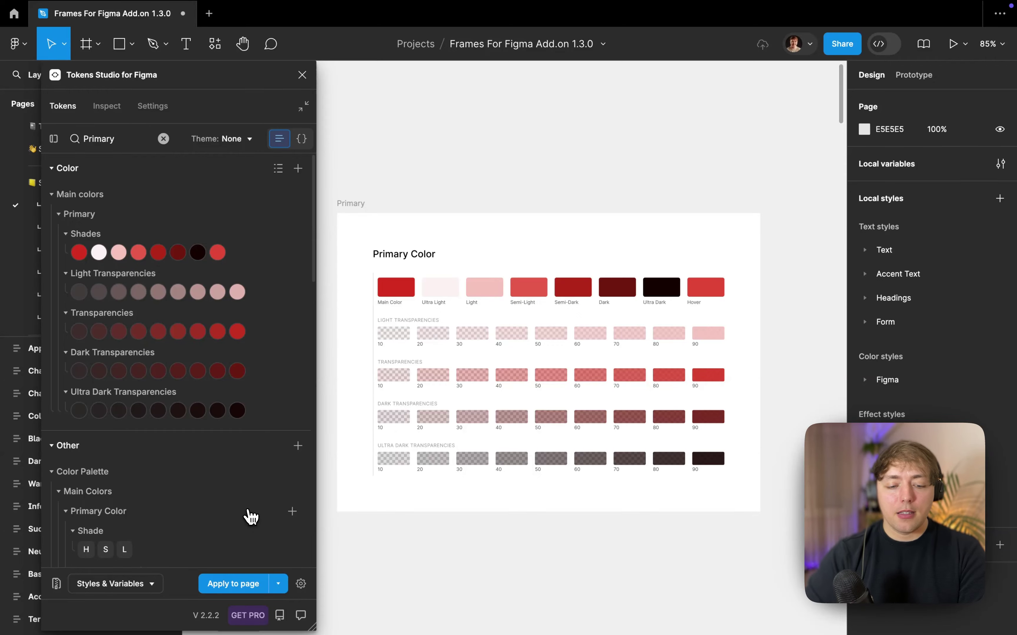
Minimize the Tokens Studio plugin, open the Final design page and view the upper part of the Home - Desktop frame
{"action": "left_click", "coordinate": [303, 106]}
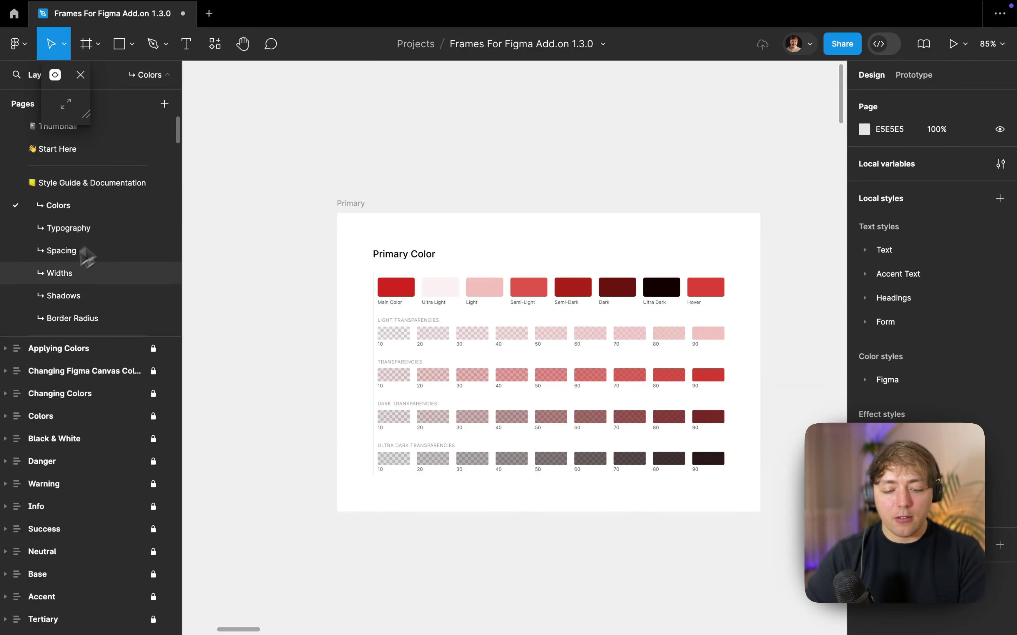
{"action": "scroll", "coordinate": [87, 257], "scroll_direction": "down", "scroll_amount": 5}
{"action": "left_click", "coordinate": [63, 326]}
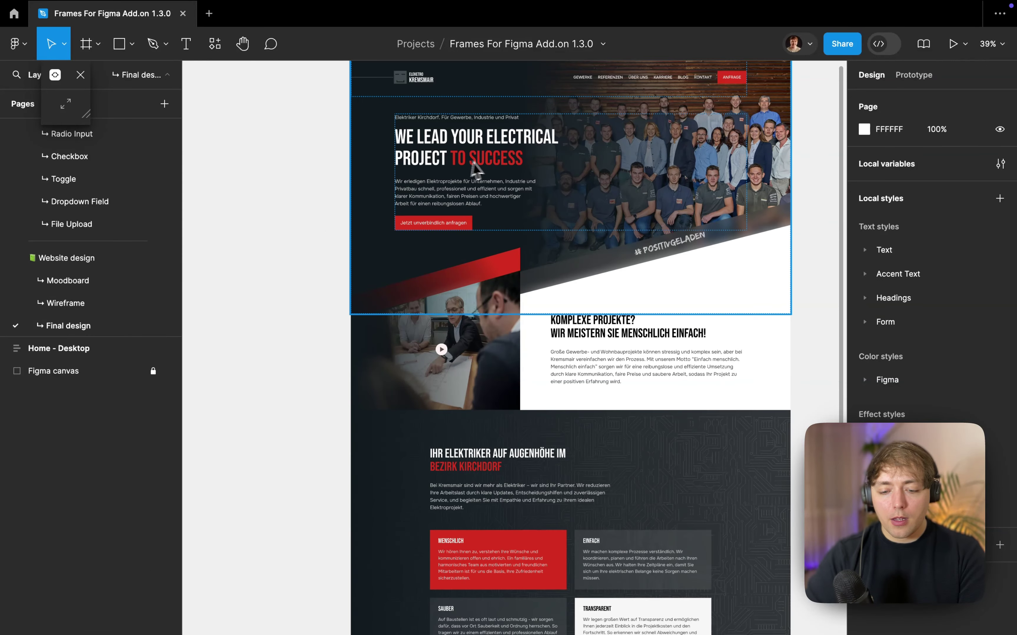
{"action": "scroll", "coordinate": [326, 183], "scroll_direction": "up", "scroll_amount": 2}
{"action": "scroll", "coordinate": [326, 183], "scroll_direction": "right", "scroll_amount": 1}
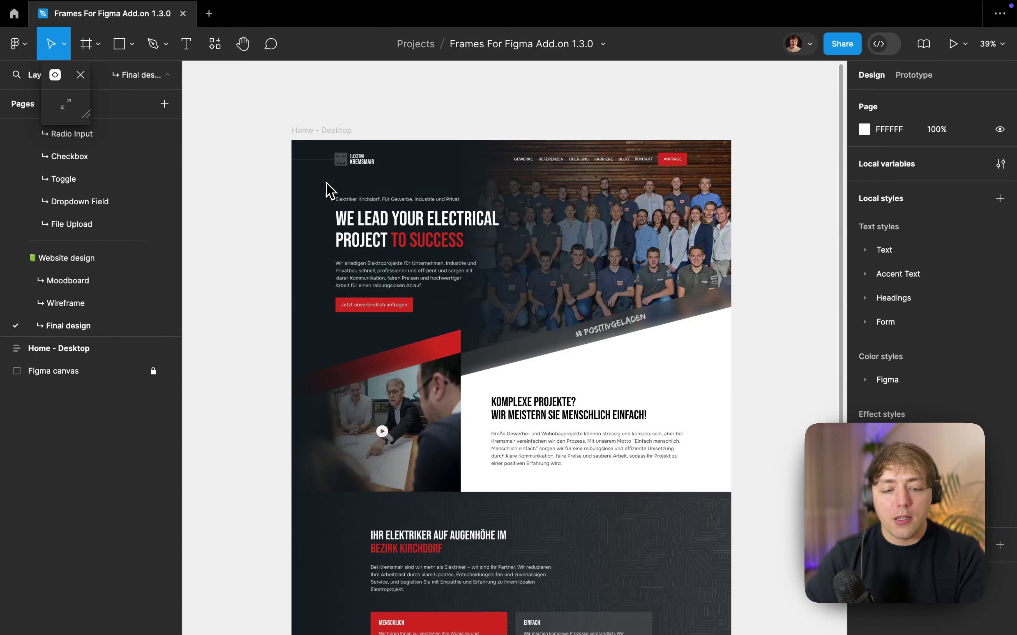
Restore the Tokens Studio plugin window and filter the tokens by S D Base
{"action": "left_click", "coordinate": [65, 103]}
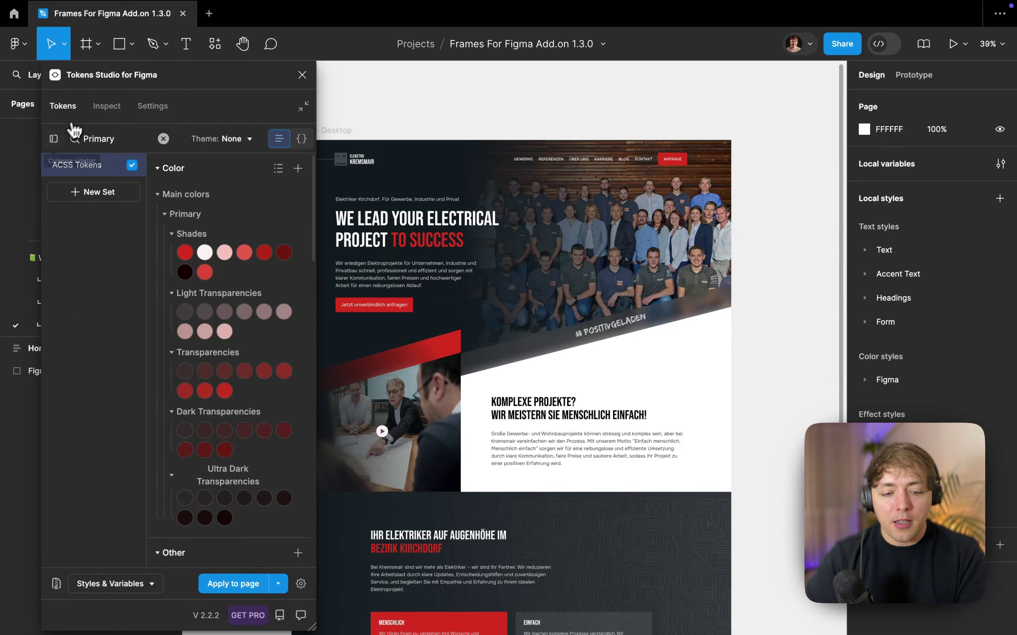
{"action": "left_click", "coordinate": [122, 138]}
{"action": "key", "text": "super+a"}
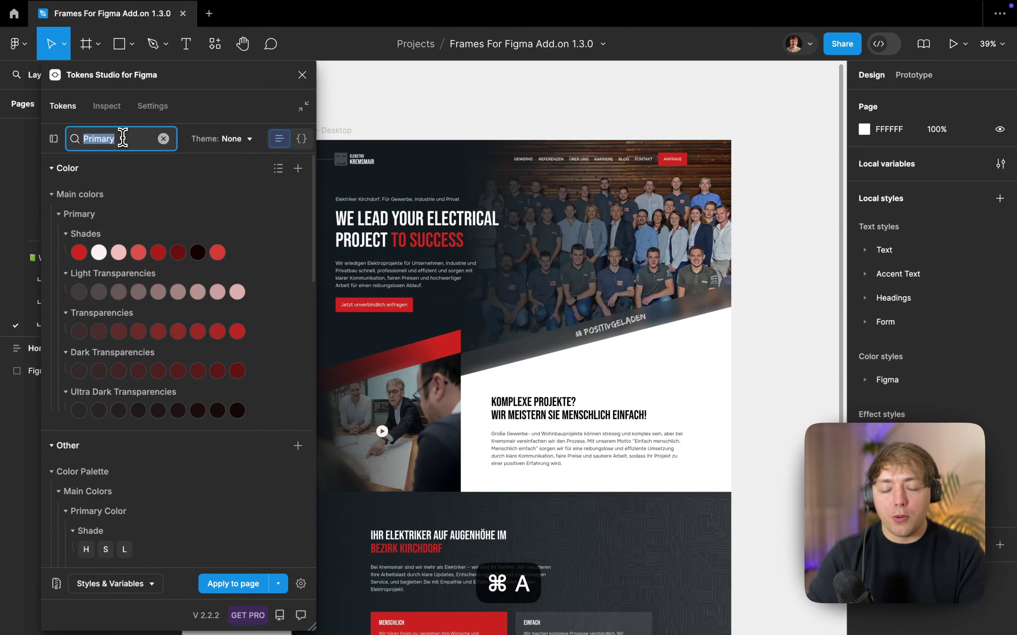
{"action": "type", "text": "S D Base"}
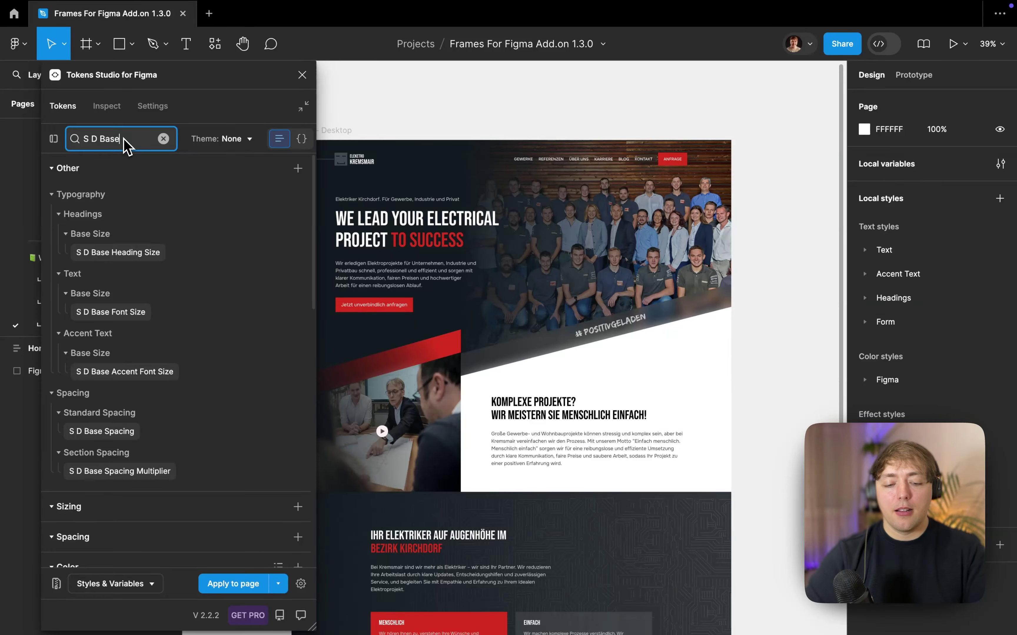
Set the S D Base Heading Size token to 22 and save it
{"action": "mouse_move", "coordinate": [90, 258]}
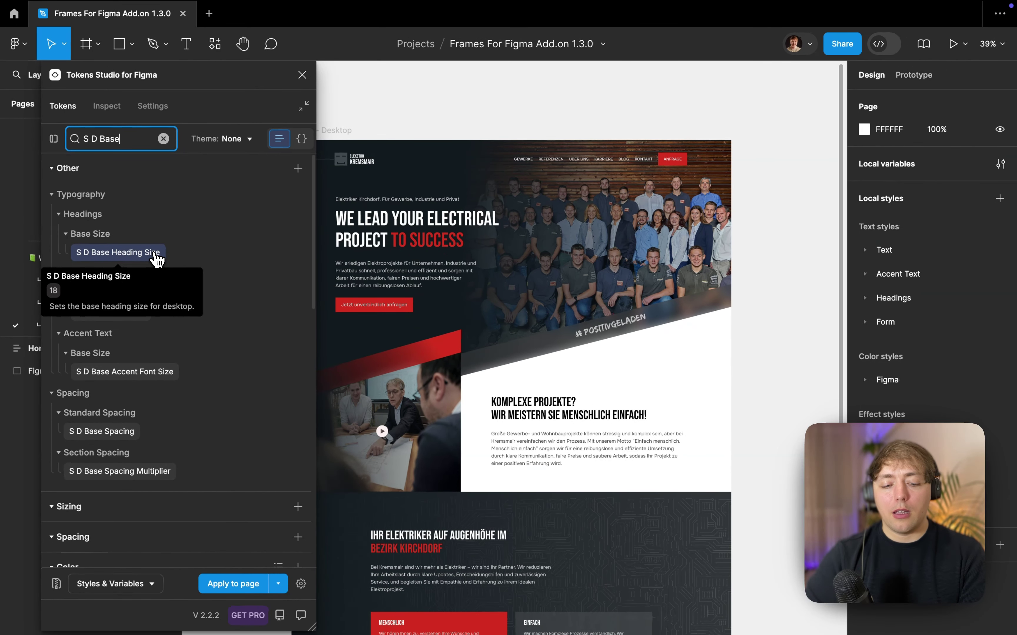
{"action": "right_click", "coordinate": [157, 259]}
{"action": "left_click", "coordinate": [162, 266]}
{"action": "left_click", "coordinate": [105, 357]}
{"action": "key", "text": "super+a"}
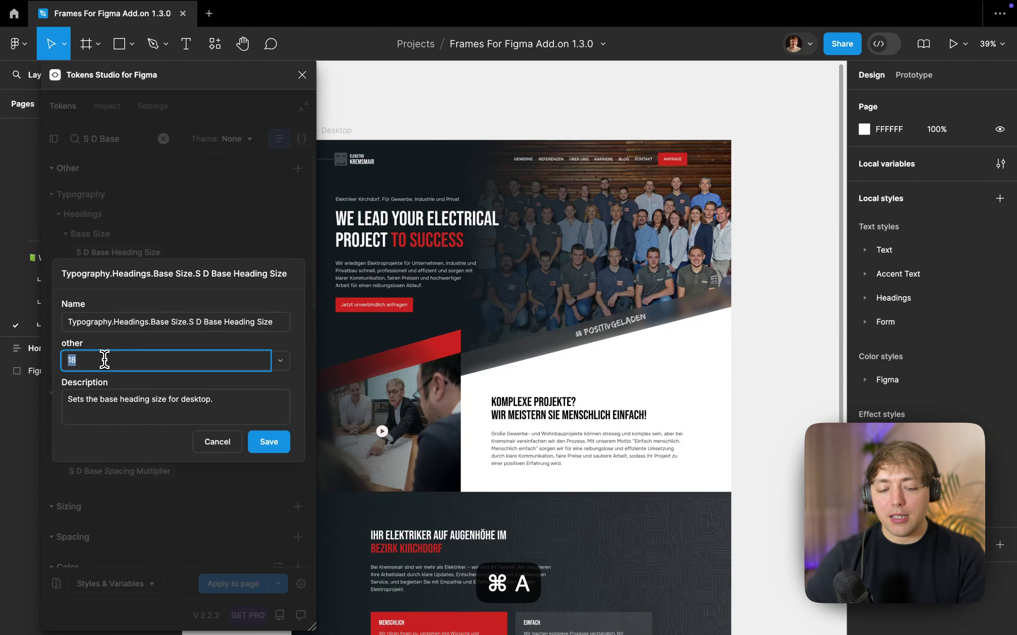
{"action": "type", "text": "22"}
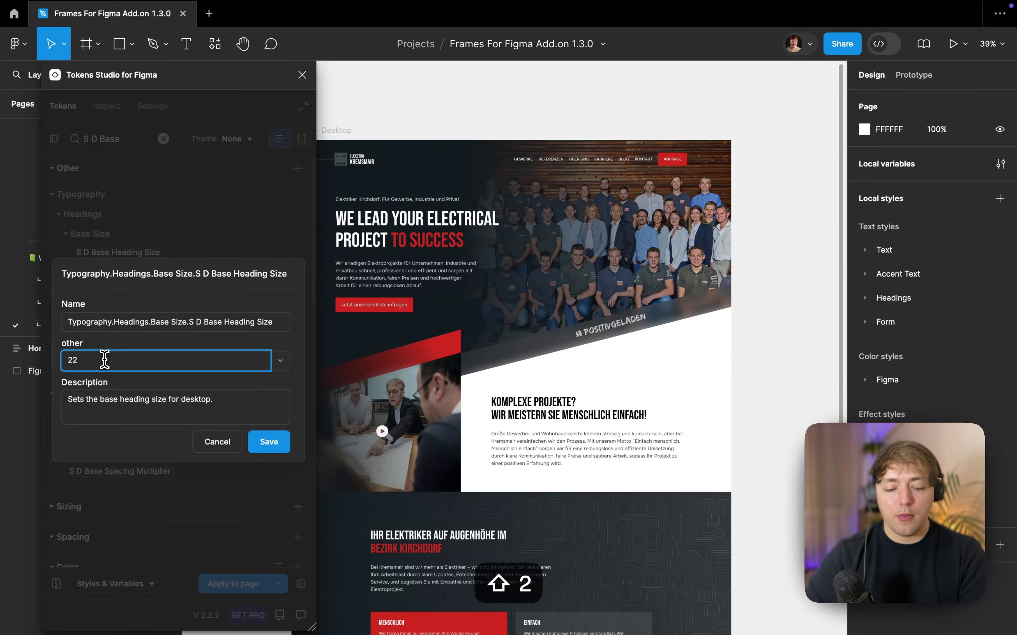
{"action": "left_click", "coordinate": [268, 442]}
Start exporting styles and variables to Figma and confirm the current export options for the token set
{"action": "left_click", "coordinate": [136, 587]}
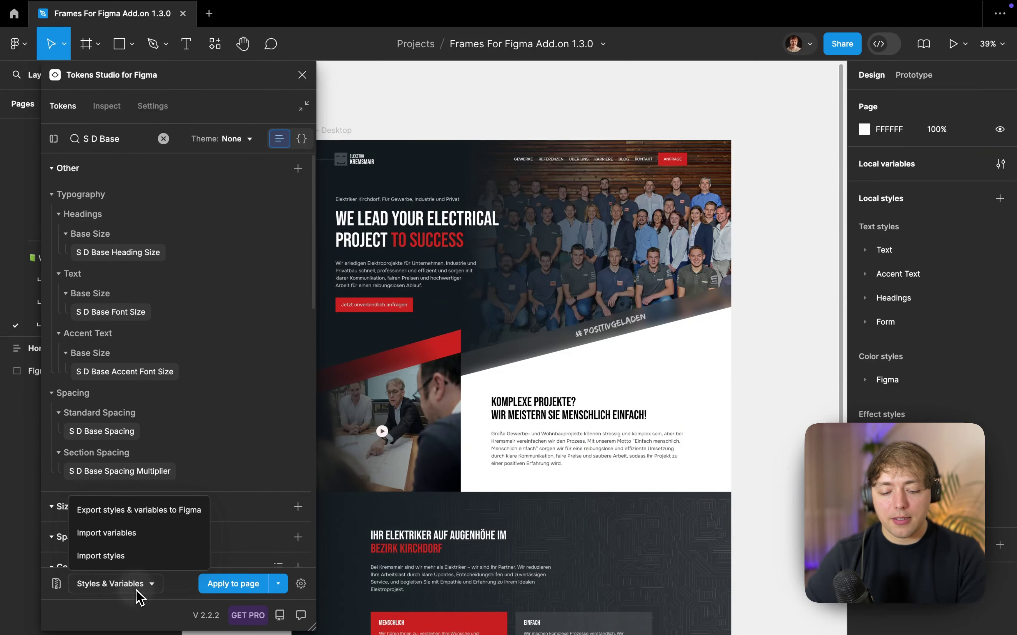
{"action": "left_click", "coordinate": [175, 510]}
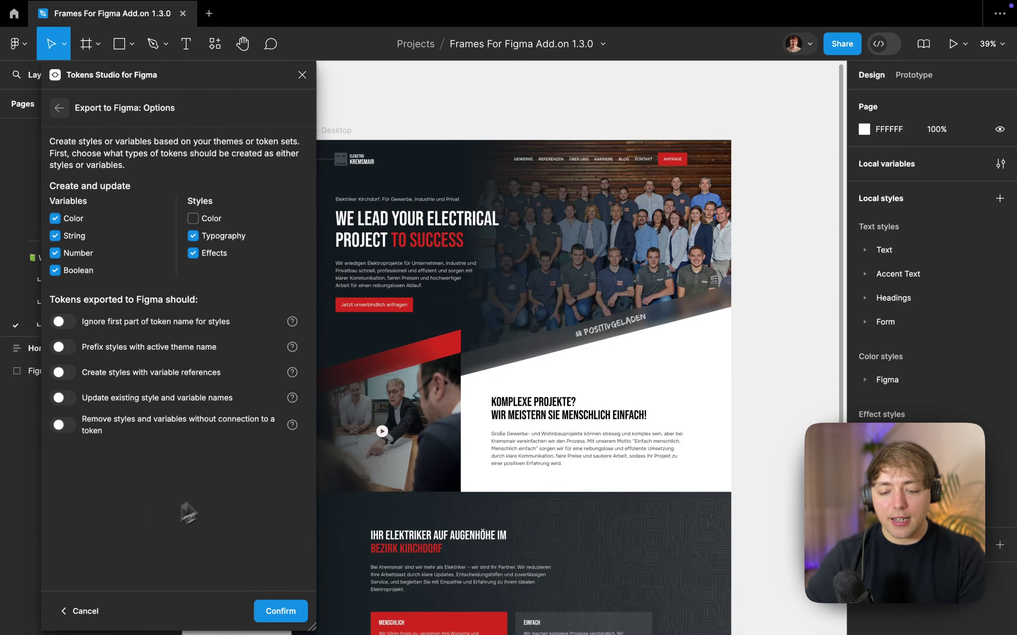
{"action": "scroll", "coordinate": [460, 413], "scroll_direction": "left", "scroll_amount": 2}
{"action": "left_click", "coordinate": [275, 610]}
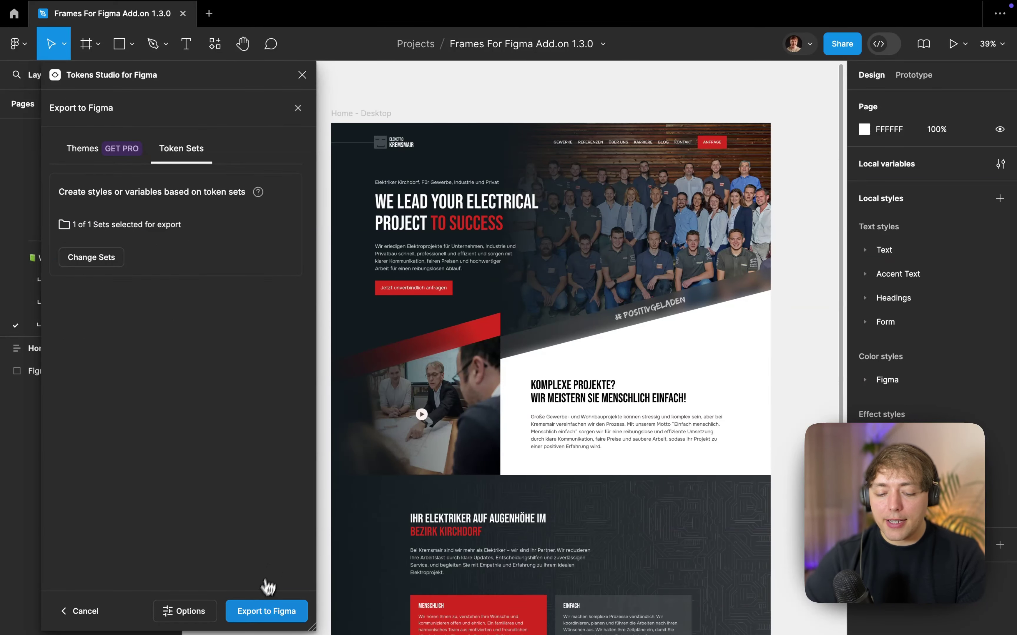
{"action": "left_click", "coordinate": [288, 609]}
Inspect the text styles of the hero heading and the two section headings in the Home - Desktop frame
{"action": "scroll", "coordinate": [423, 429], "scroll_direction": "down", "scroll_amount": 2}
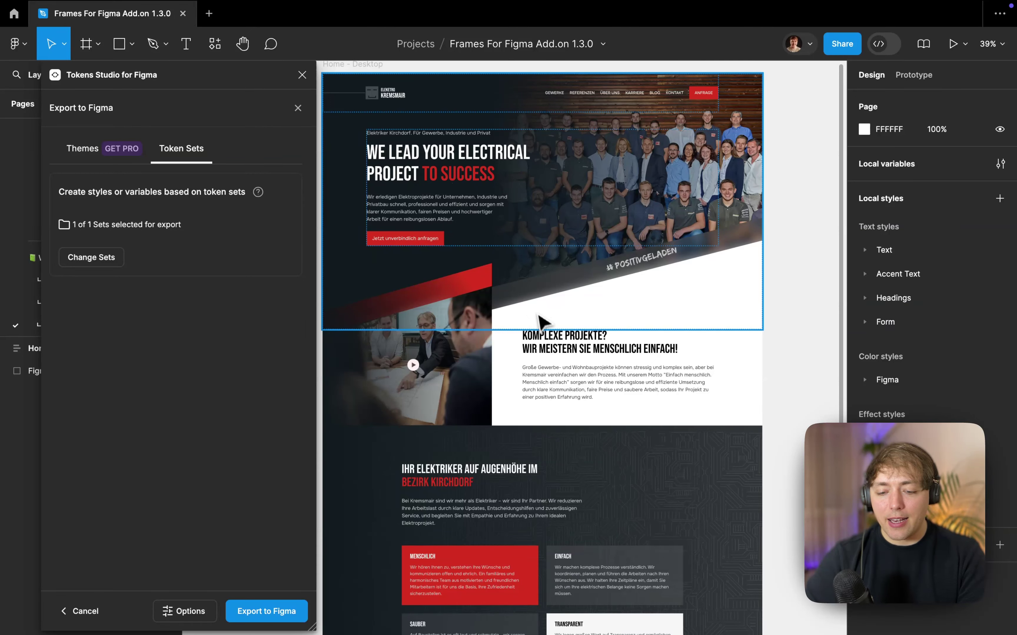
{"action": "left_click", "coordinate": [453, 183], "text": "super"}
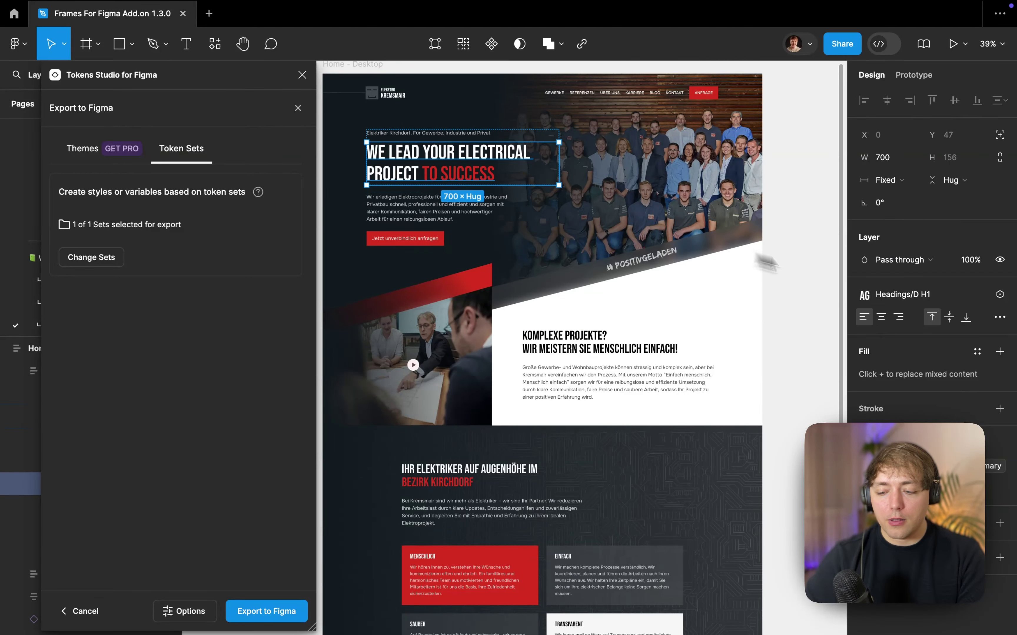
{"action": "left_click", "coordinate": [573, 358], "text": "super"}
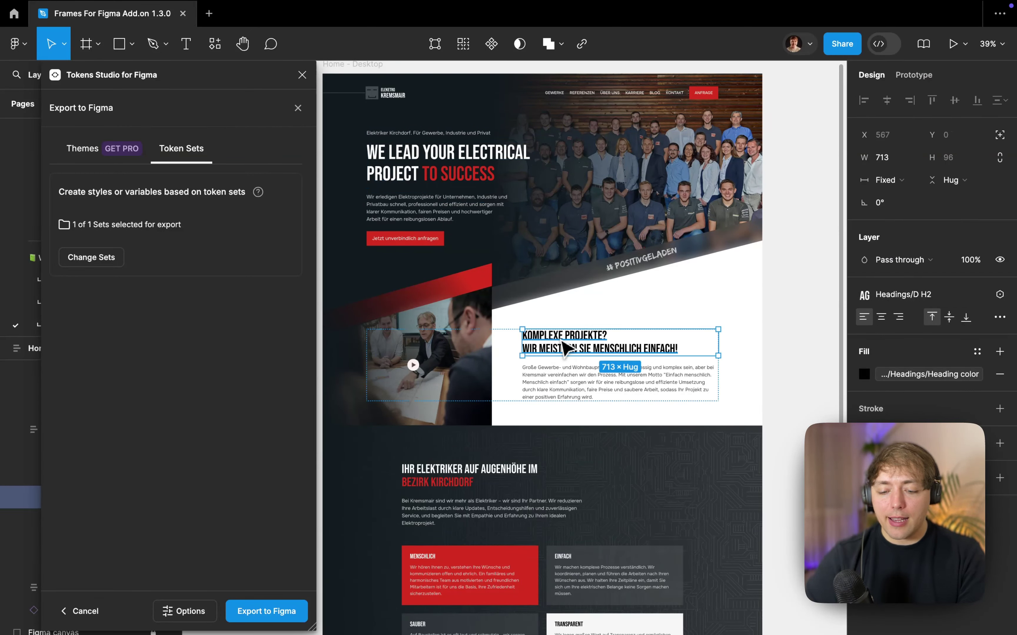
{"action": "left_click", "coordinate": [469, 472], "text": "super"}
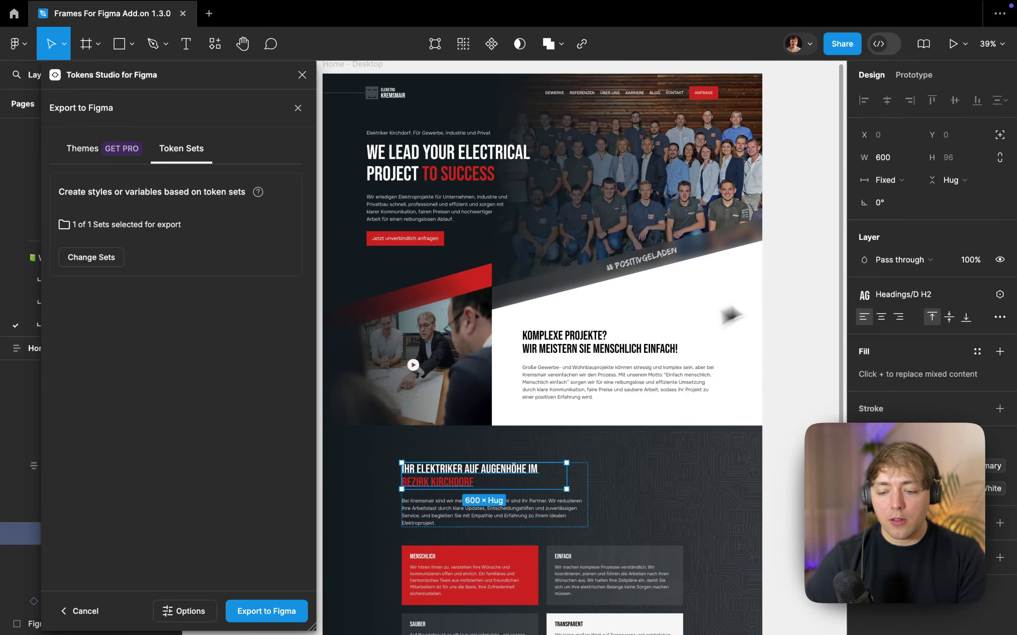
{"action": "left_click", "coordinate": [803, 285]}
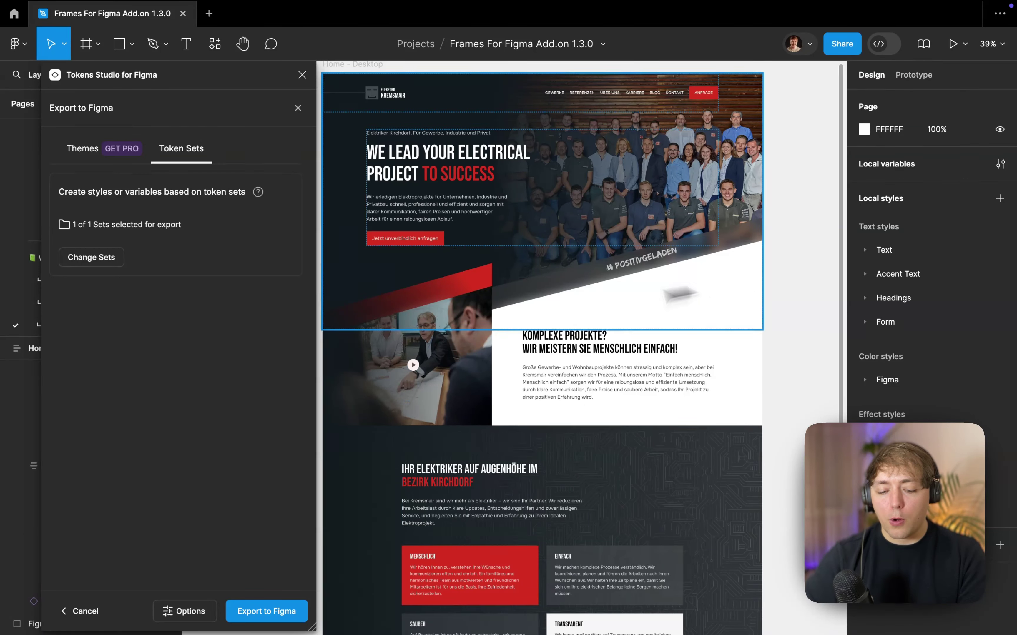
Export the selected token set to Figma and minimize the Tokens Studio plugin
{"action": "left_click", "coordinate": [263, 616]}
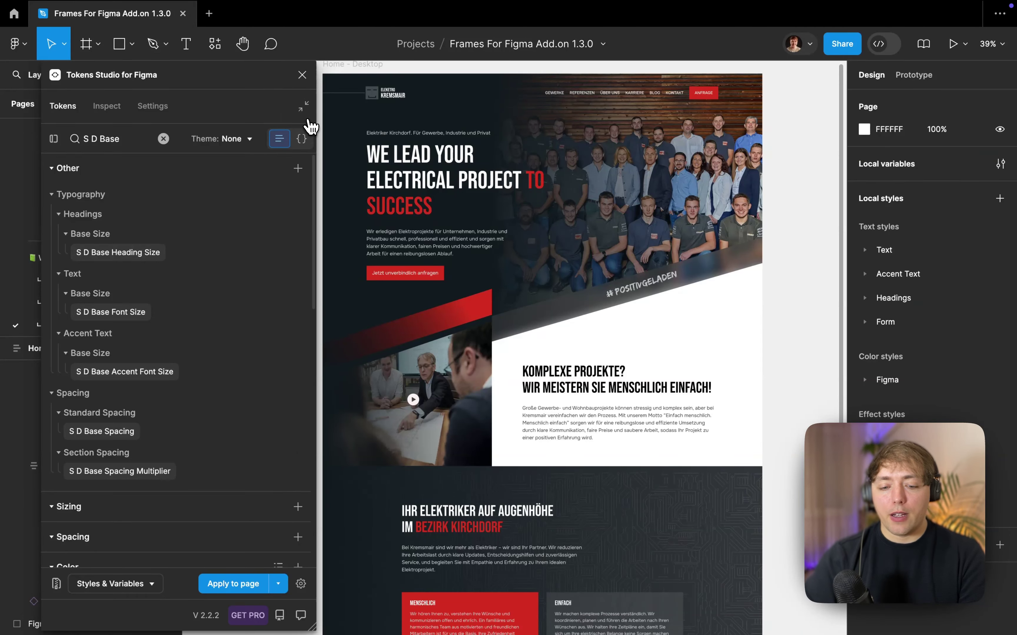
{"action": "left_click", "coordinate": [302, 106]}
Open the Typography page of the style guide and bring the Typography - Headings frame into view
{"action": "scroll", "coordinate": [61, 217], "scroll_direction": "down", "scroll_amount": 5}
{"action": "scroll", "coordinate": [59, 215], "scroll_direction": "up", "scroll_amount": 5}
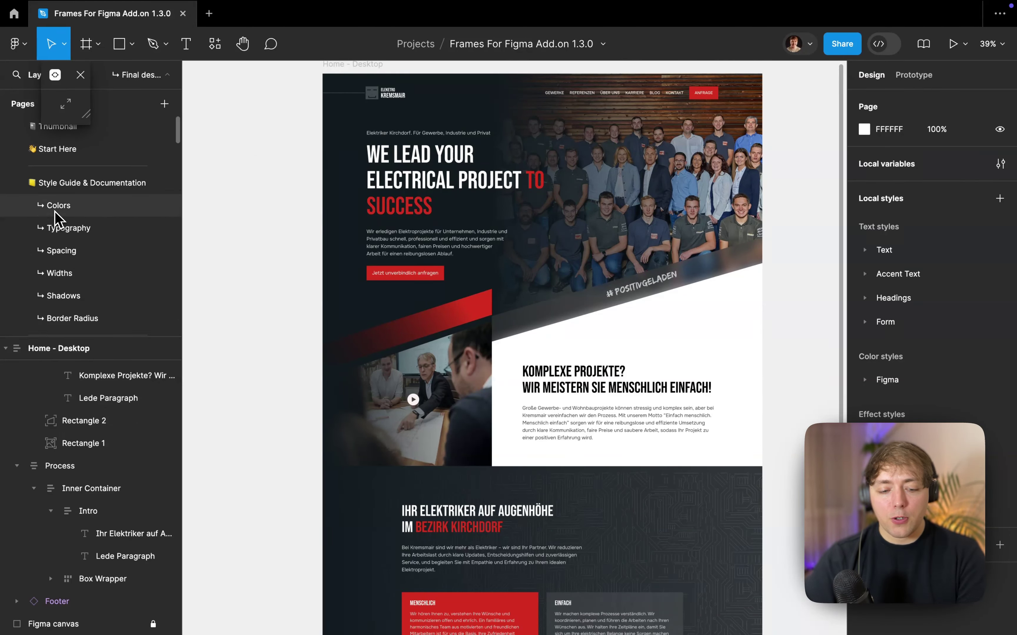
{"action": "left_click", "coordinate": [63, 228]}
{"action": "scroll", "coordinate": [220, 177], "scroll_direction": "left", "scroll_amount": 10}
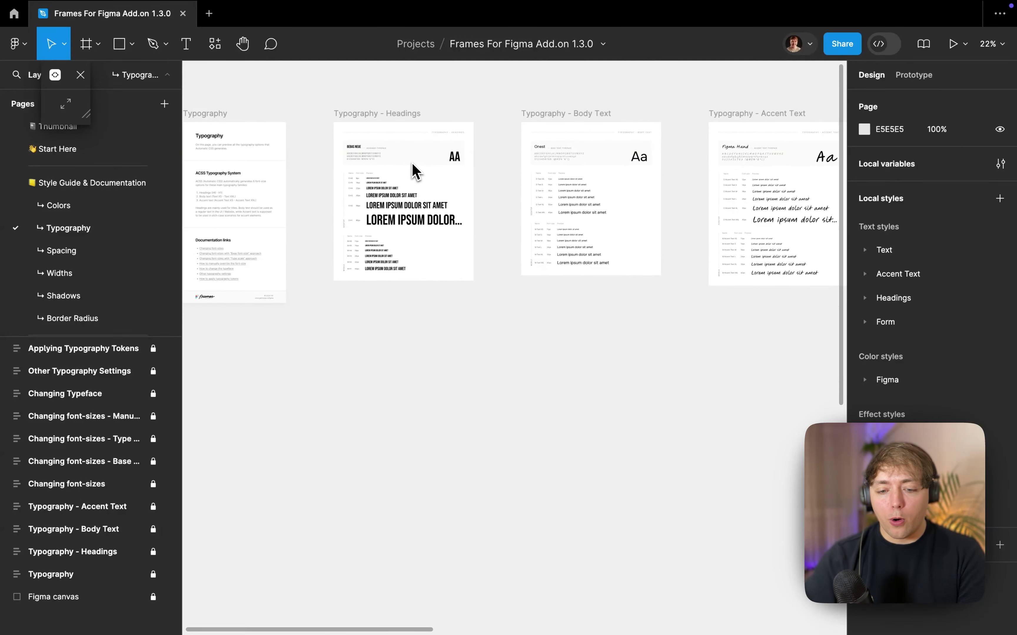
Restore the minimized Tokens Studio plugin and search the tokens for "S D Heading"
{"action": "scroll", "coordinate": [416, 170], "scroll_direction": "up", "scroll_amount": 5}
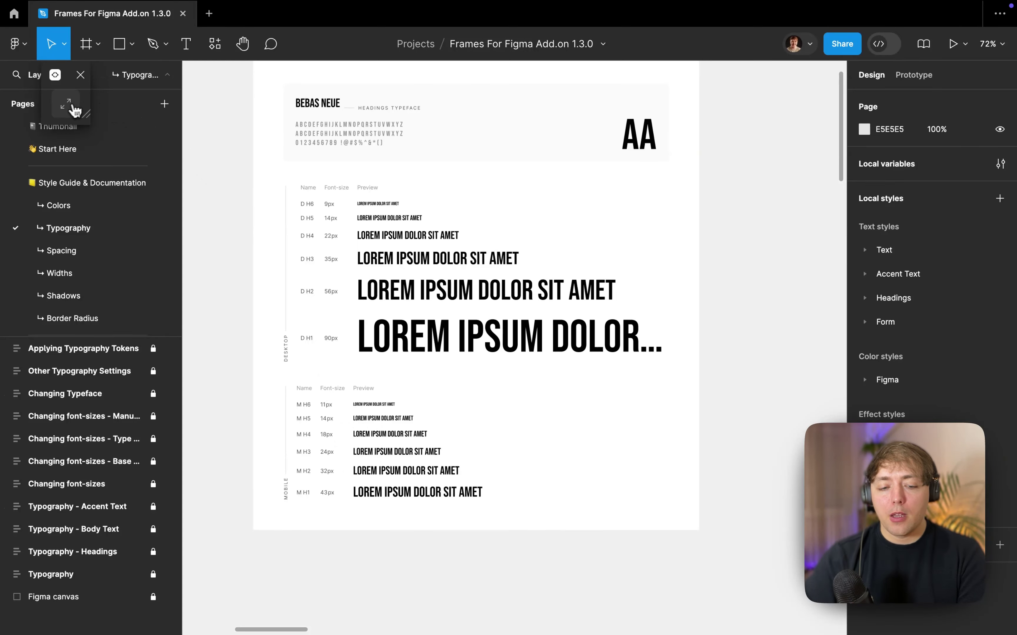
{"action": "left_click", "coordinate": [66, 103]}
{"action": "left_click", "coordinate": [62, 137]}
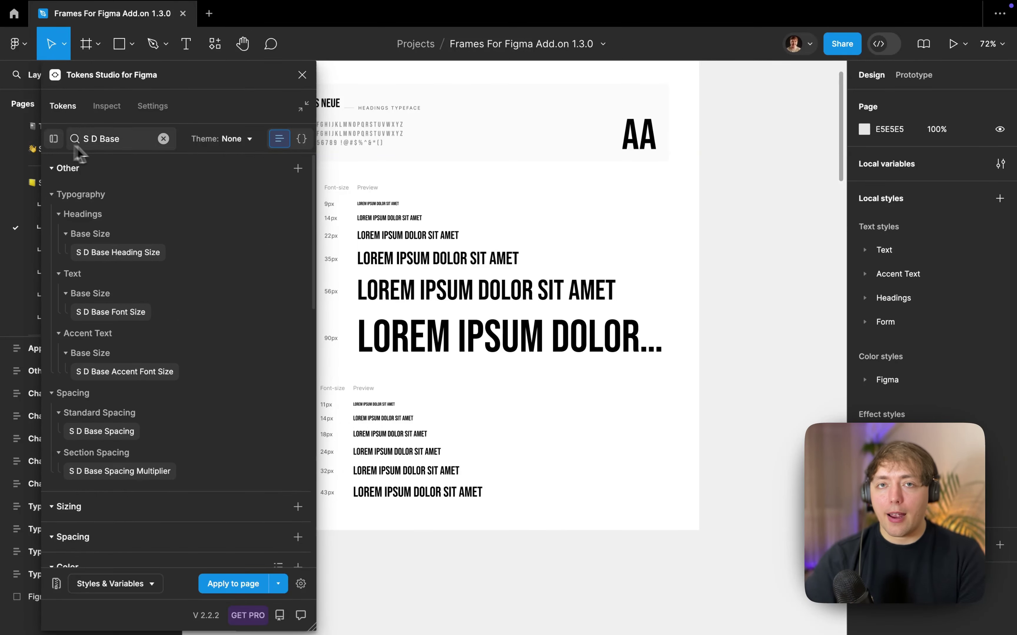
{"action": "scroll", "coordinate": [378, 273], "scroll_direction": "left", "scroll_amount": 3}
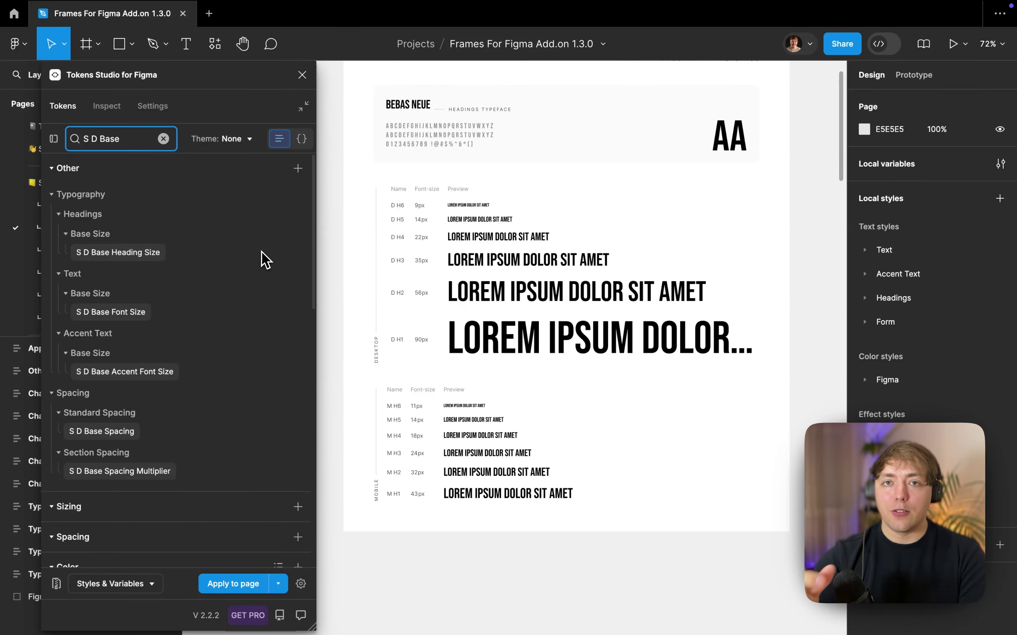
{"action": "key", "text": "shift+alt+Left"}
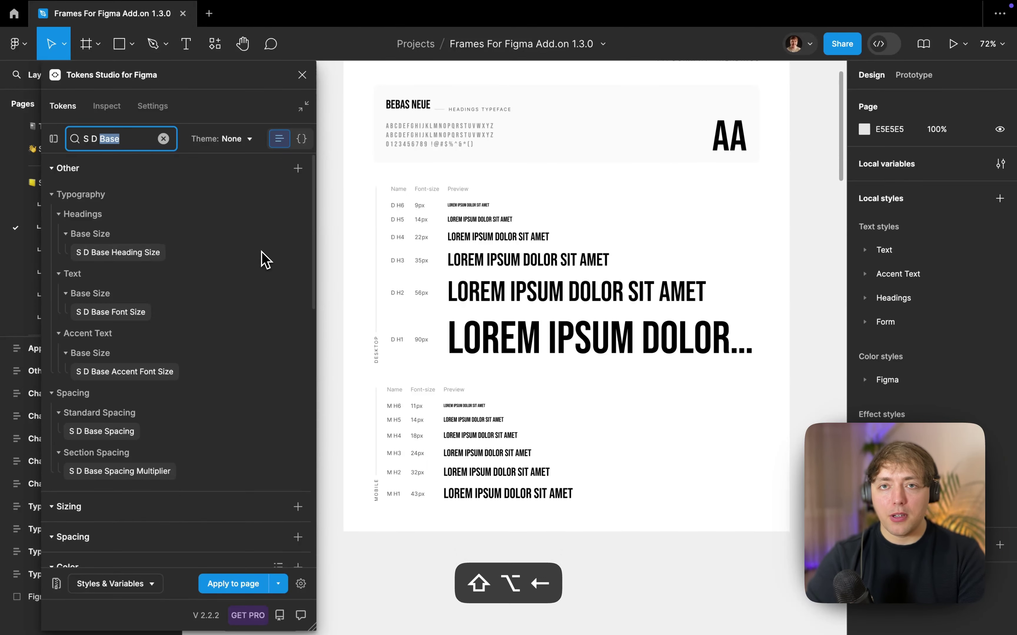
{"action": "type", "text": "Heading"}
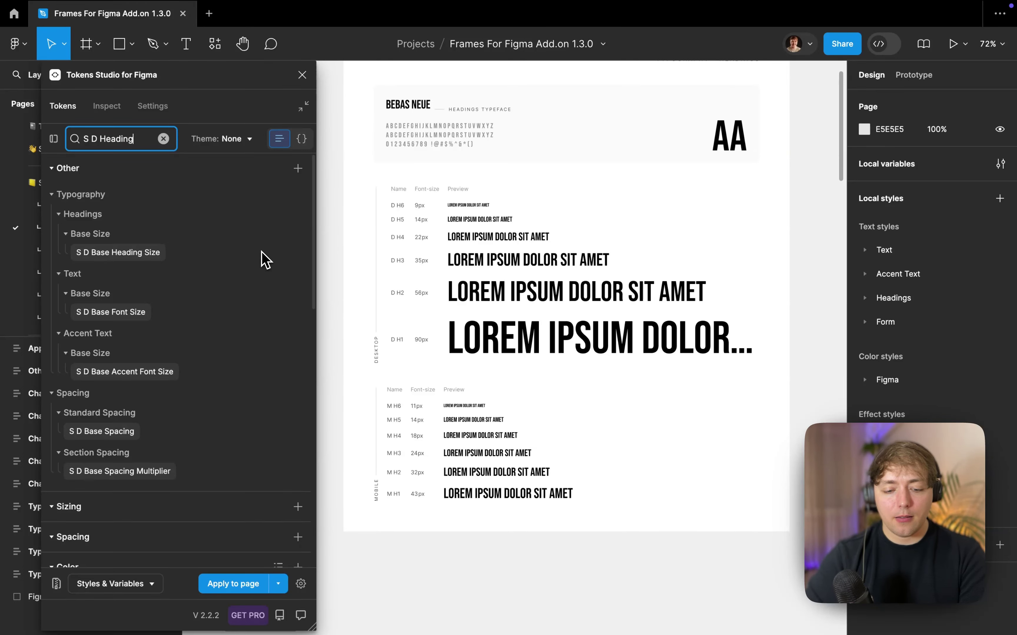
{"action": "mouse_move", "coordinate": [81, 254]}
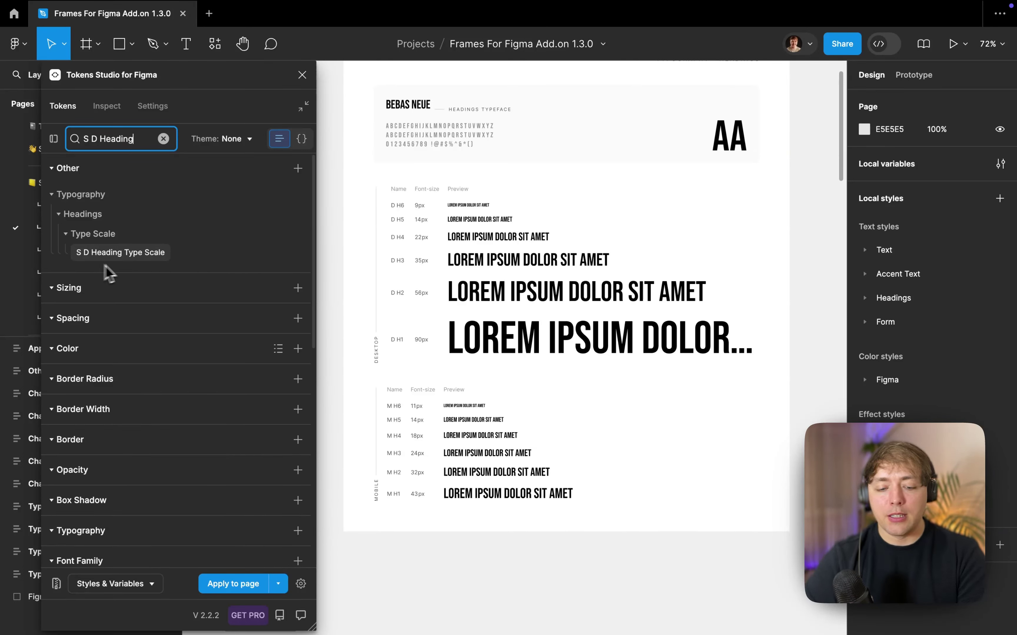
Set the S D Heading Type Scale token to 1.3 and save it
{"action": "left_click", "coordinate": [139, 264]}
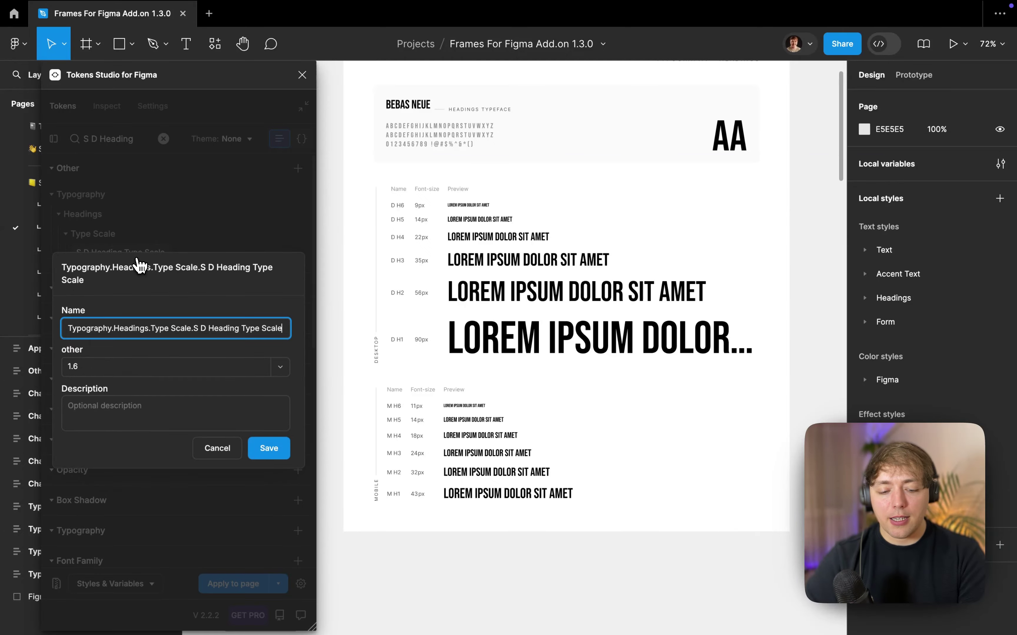
{"action": "left_click", "coordinate": [93, 367]}
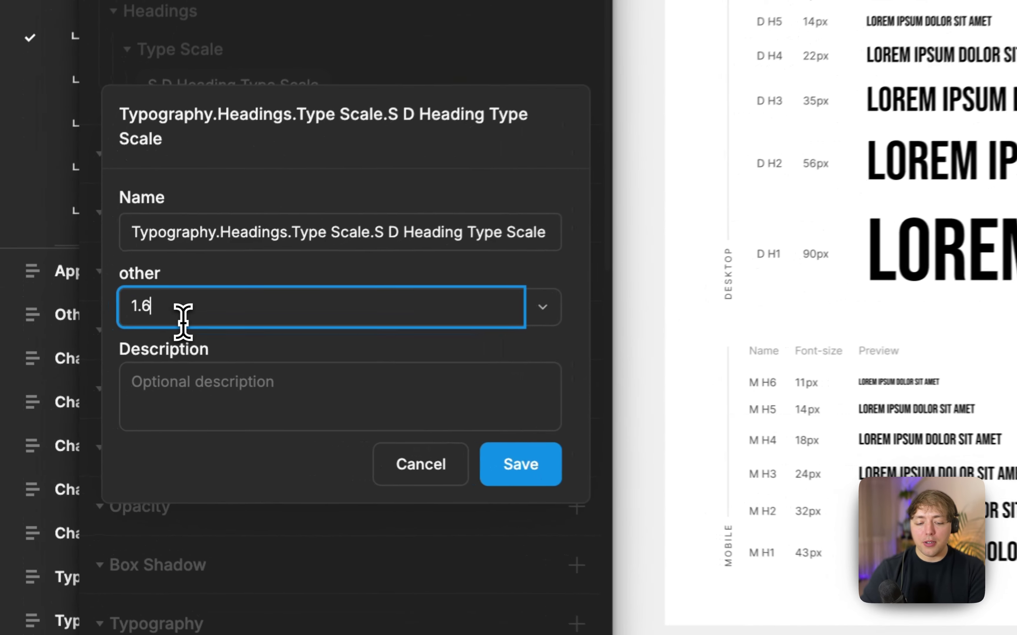
{"action": "key", "text": "BackSpace"}
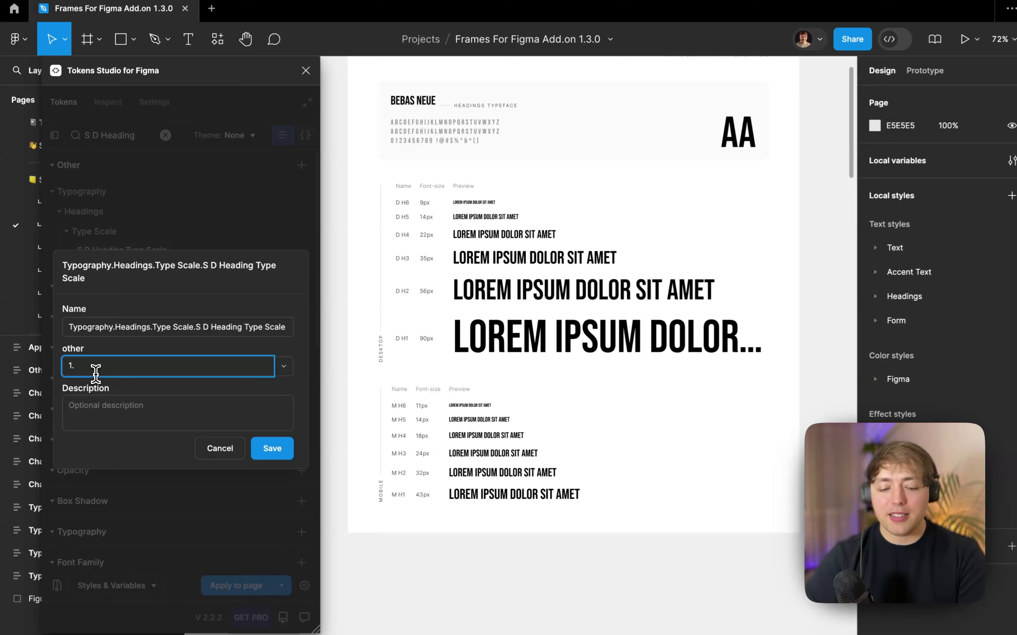
{"action": "type", "text": "3"}
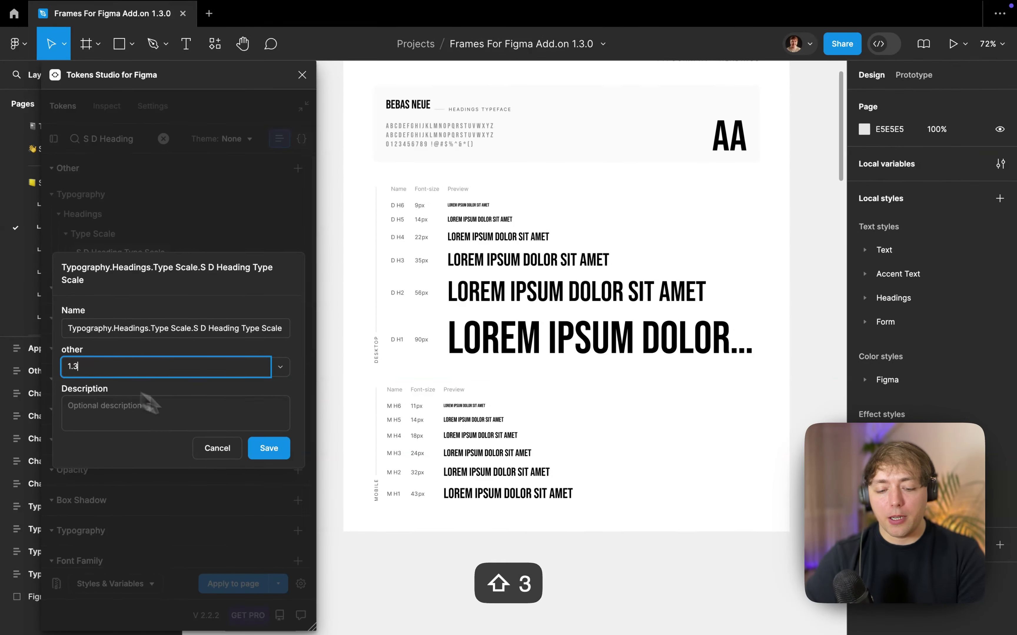
{"action": "left_click", "coordinate": [267, 455]}
Export the styles and variables of the selected token set to Figma to apply the heading type scale
{"action": "left_click", "coordinate": [146, 584]}
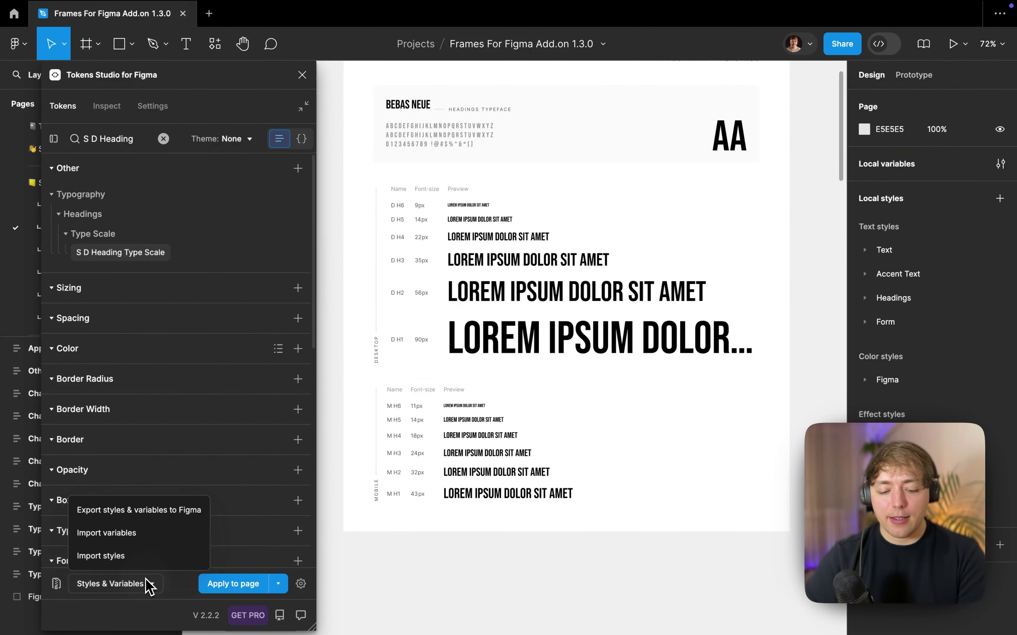
{"action": "left_click", "coordinate": [162, 512]}
{"action": "left_click", "coordinate": [275, 612]}
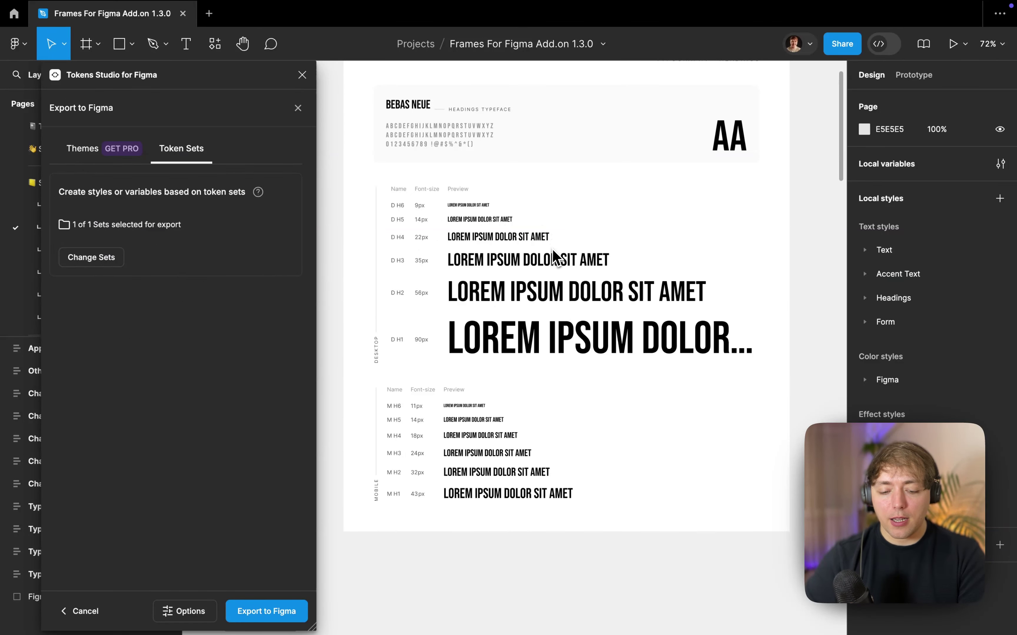
{"action": "left_click", "coordinate": [255, 612]}
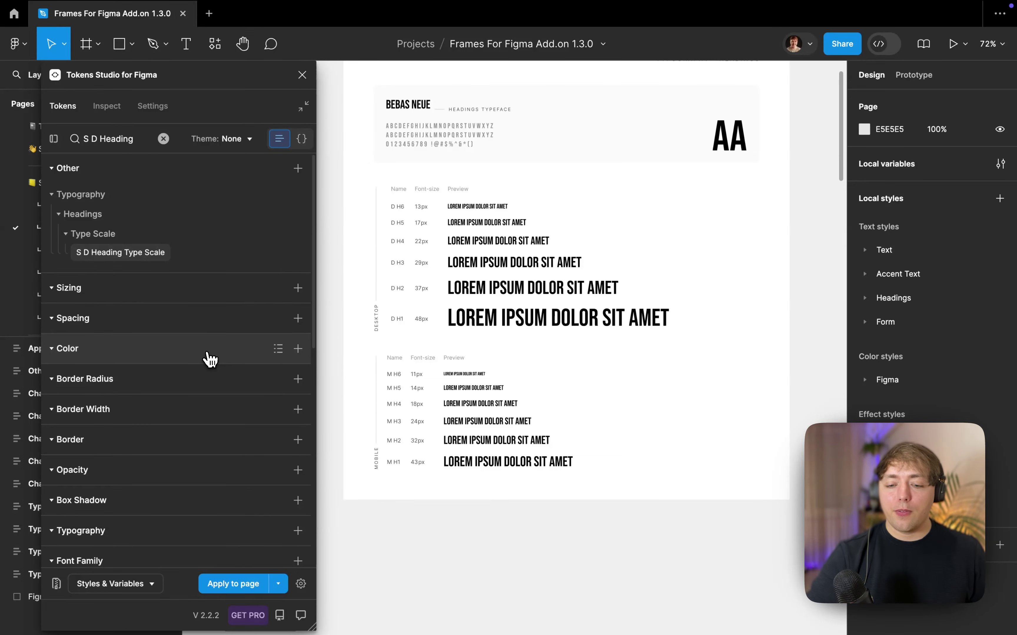
Examine the Typography - Headings, Body Text and Accent Text frames, ending on the desktop and mobile heading sizes
{"action": "scroll", "coordinate": [479, 245], "scroll_direction": "down", "scroll_amount": 5}
{"action": "scroll", "coordinate": [479, 245], "scroll_direction": "down", "scroll_amount": 3}
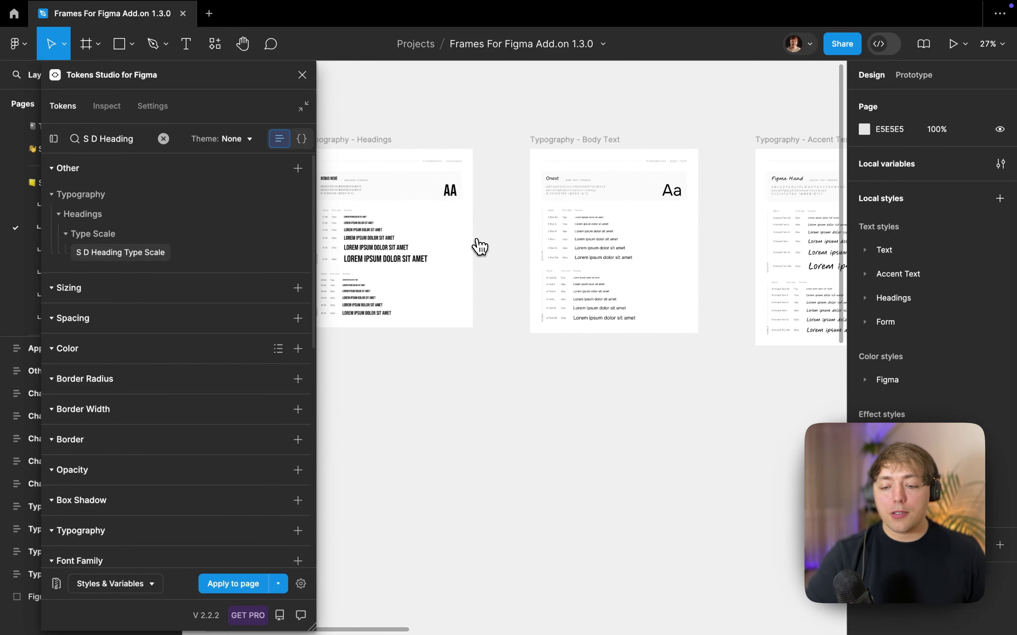
{"action": "scroll", "coordinate": [477, 243], "scroll_direction": "right", "scroll_amount": 3}
{"action": "scroll", "coordinate": [525, 241], "scroll_direction": "right", "scroll_amount": 5}
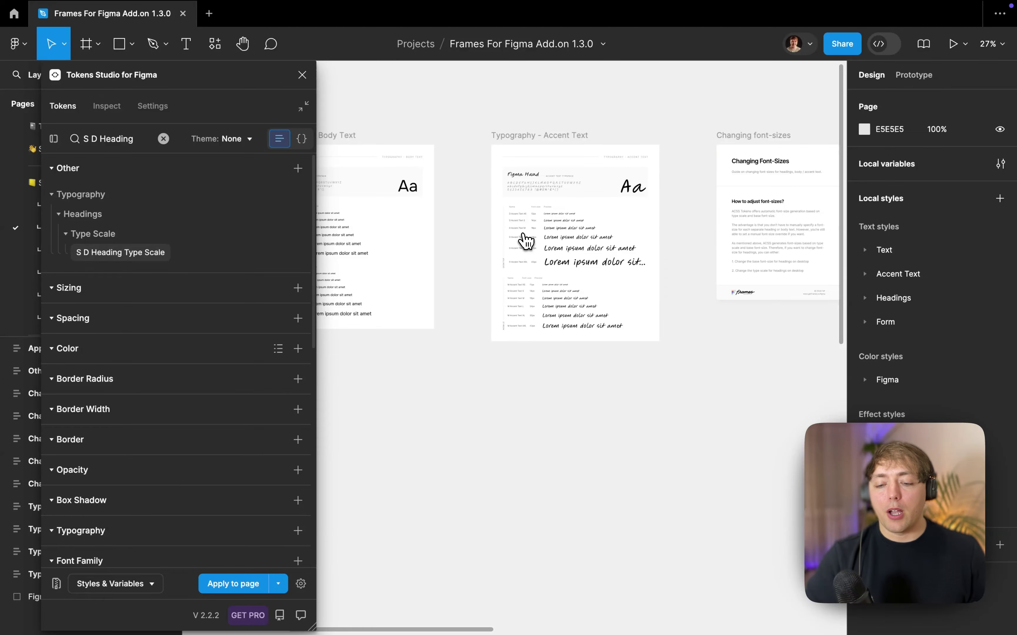
{"action": "scroll", "coordinate": [525, 240], "scroll_direction": "left", "scroll_amount": 5}
{"action": "scroll", "coordinate": [427, 286], "scroll_direction": "up", "scroll_amount": 5}
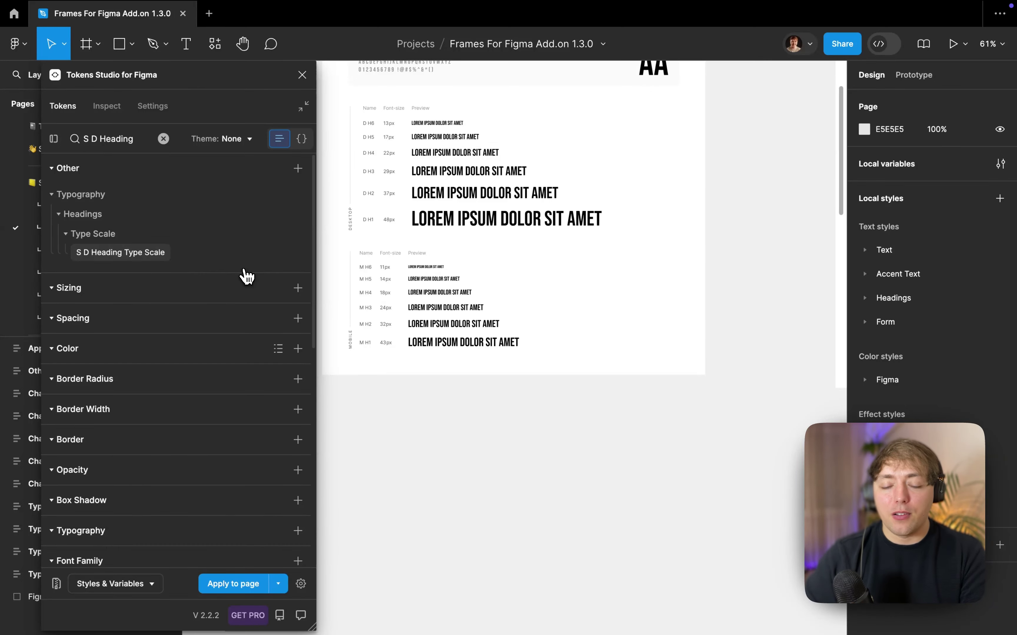
Minimize the plugin, open the Spacing page, and show its Standard Spacing and Section Spacing frames with the interface hidden
{"action": "left_click", "coordinate": [302, 107]}
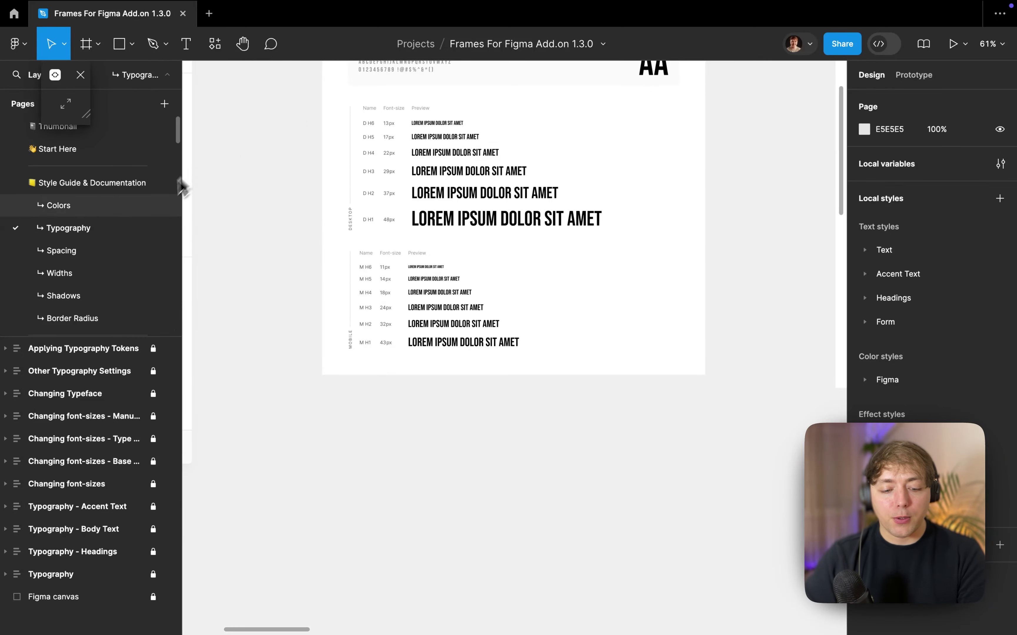
{"action": "left_click", "coordinate": [114, 252]}
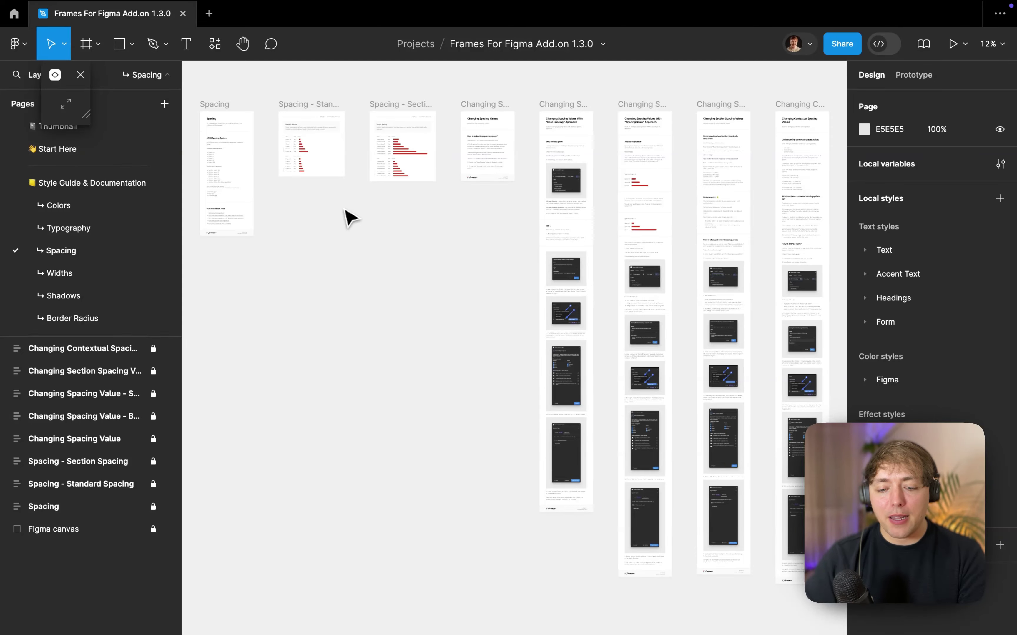
{"action": "scroll", "coordinate": [274, 112], "scroll_direction": "up", "scroll_amount": 5}
{"action": "scroll", "coordinate": [275, 113], "scroll_direction": "right", "scroll_amount": 2}
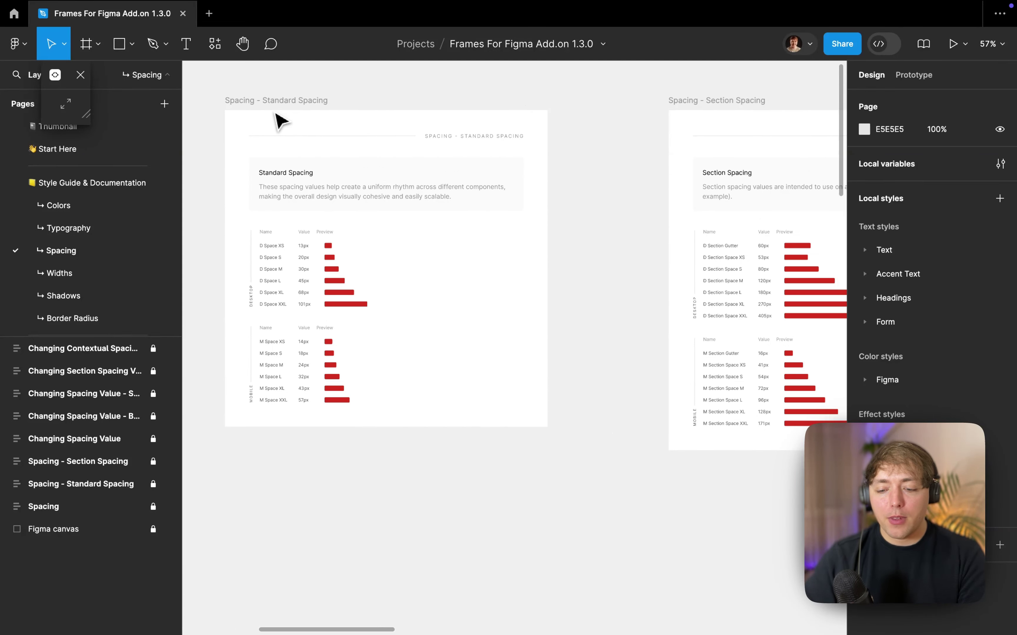
{"action": "scroll", "coordinate": [275, 118], "scroll_direction": "down", "scroll_amount": 1}
{"action": "key", "text": "super+backslash"}
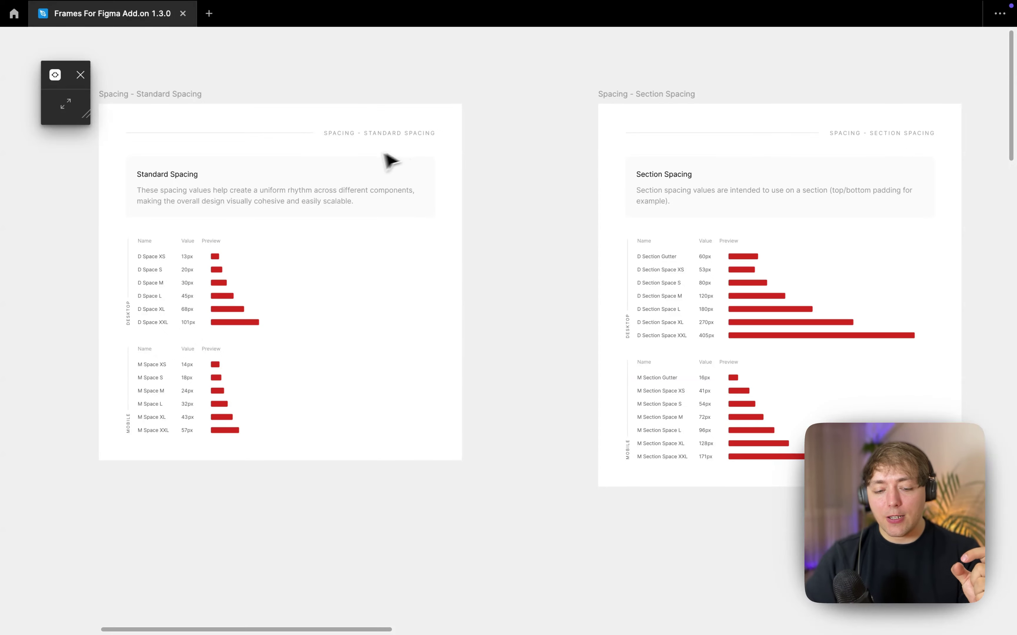
{"action": "scroll", "coordinate": [187, 280], "scroll_direction": "left", "scroll_amount": 2}
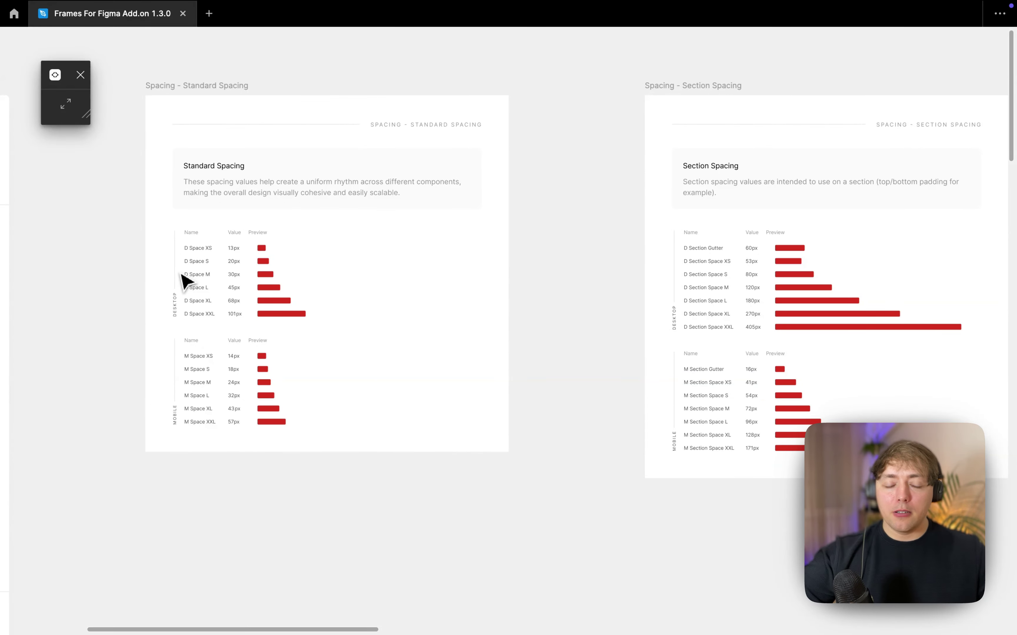
Restore the Tokens Studio plugin and search the tokens for "S D Base Spacing"
{"action": "left_click", "coordinate": [68, 108]}
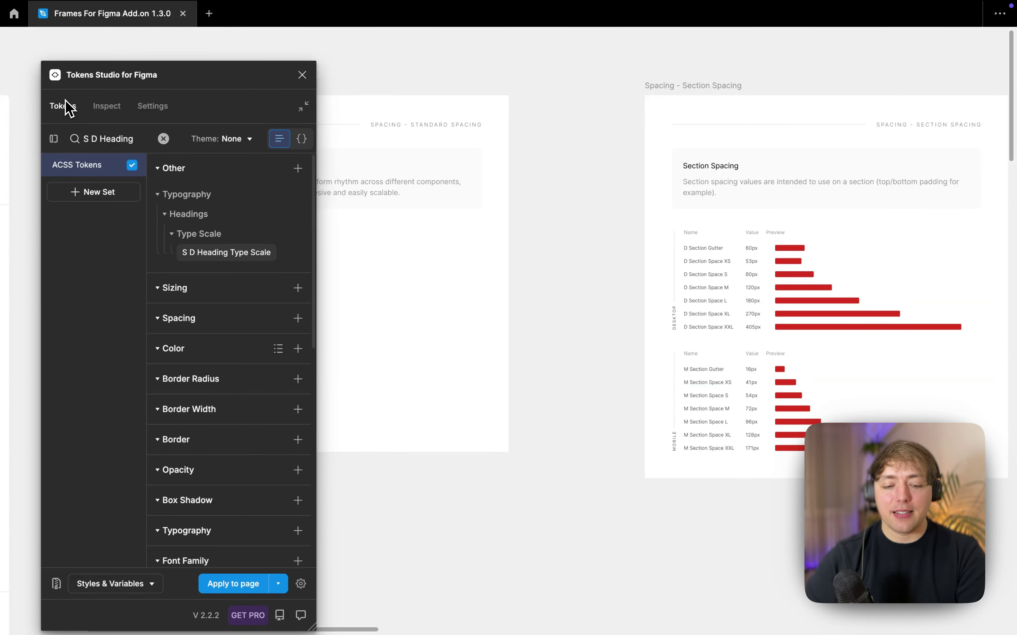
{"action": "left_click", "coordinate": [164, 138]}
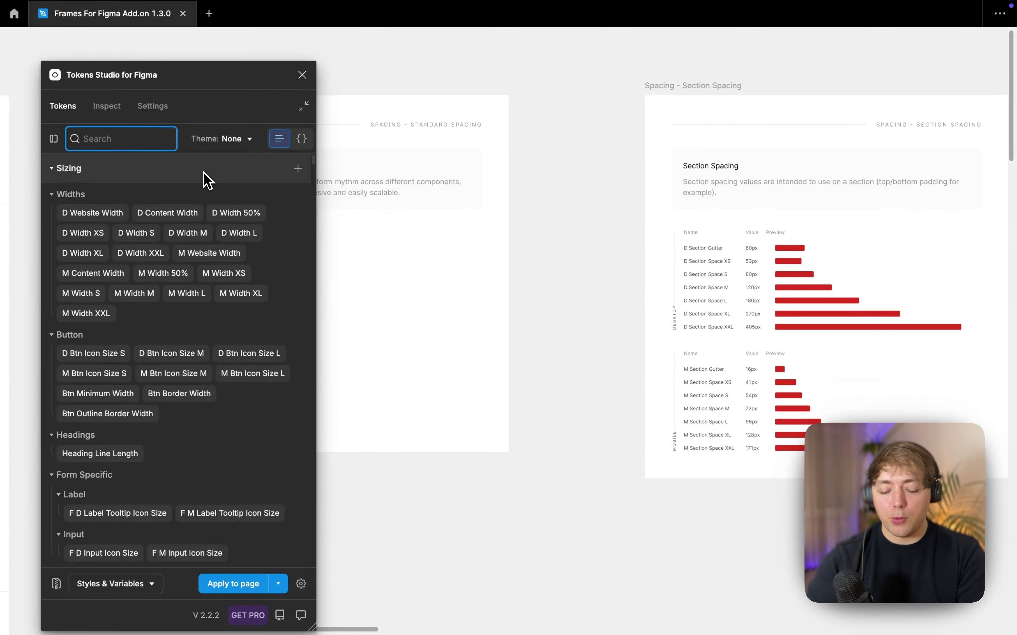
{"action": "type", "text": "S D Base "}
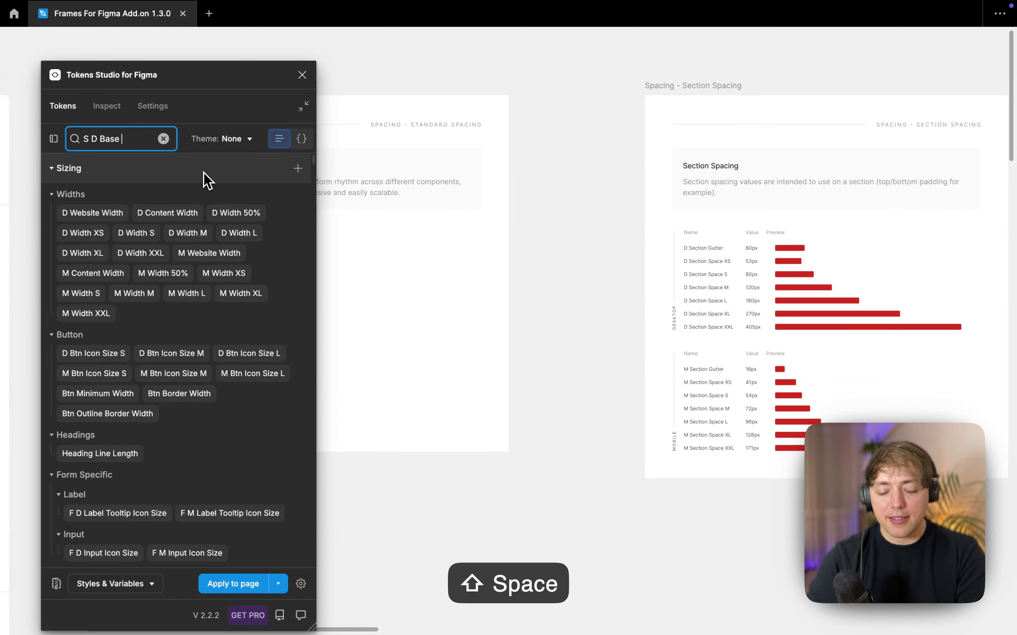
{"action": "type", "text": "Spacing"}
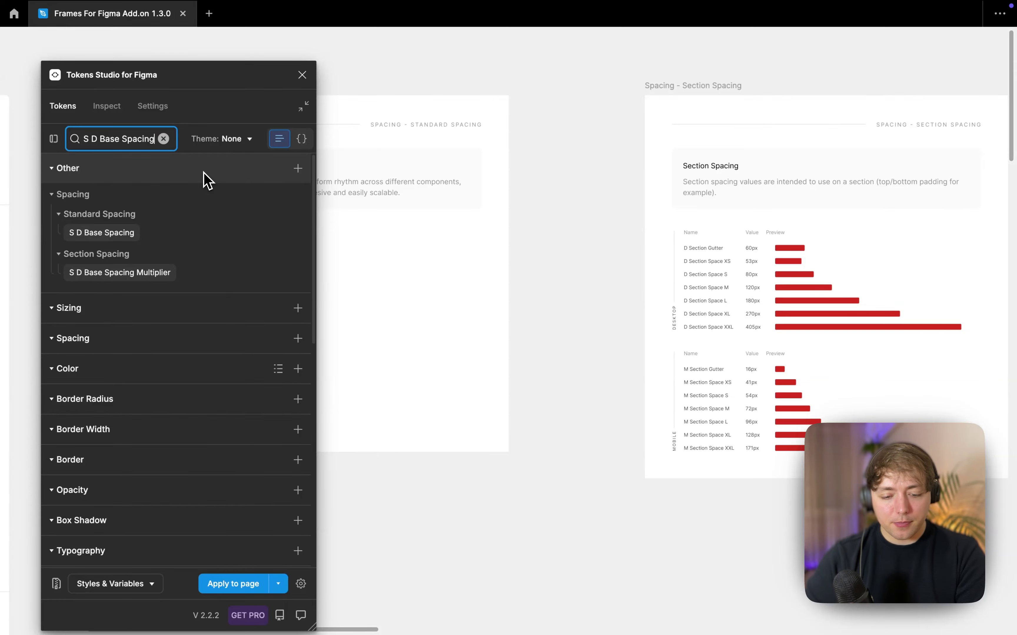
{"action": "scroll", "coordinate": [391, 238], "scroll_direction": "left", "scroll_amount": 3}
Set the S D Base Spacing token to 45 and save it
{"action": "right_click", "coordinate": [140, 234]}
{"action": "left_click", "coordinate": [122, 240]}
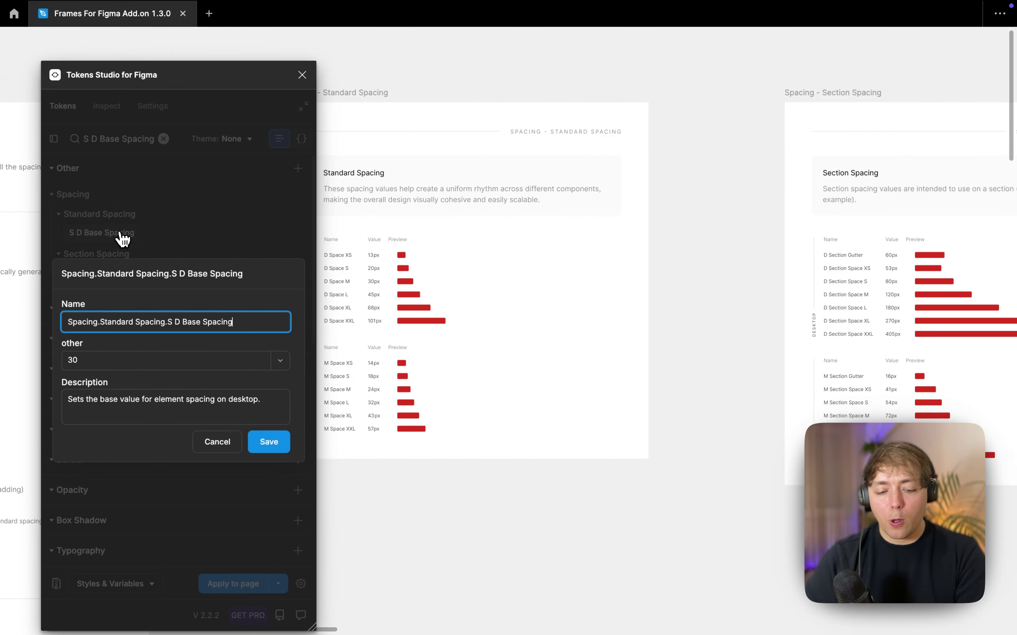
{"action": "left_click", "coordinate": [89, 360]}
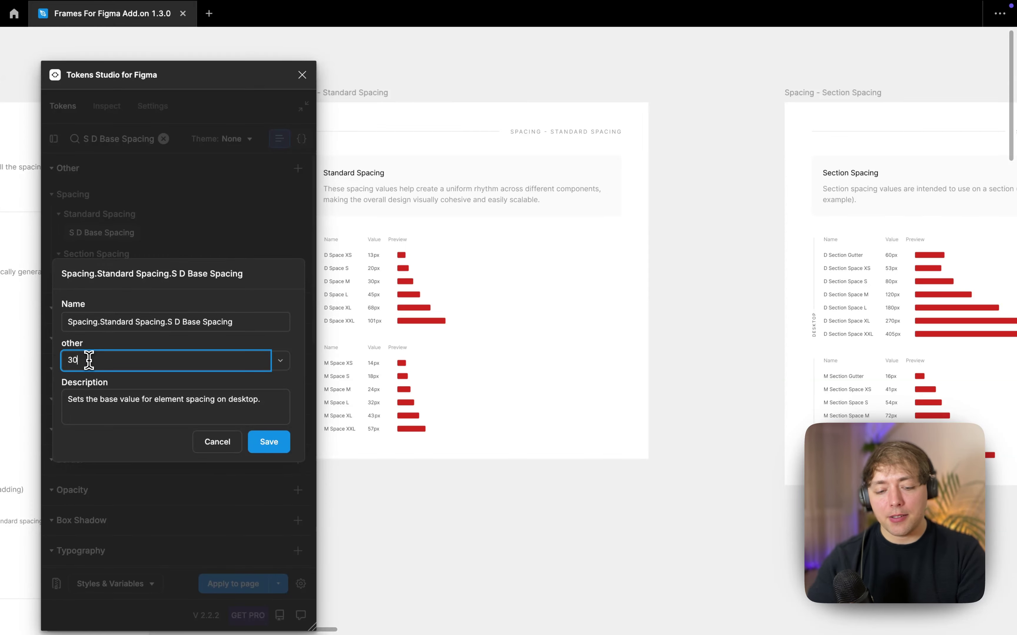
{"action": "key", "text": "super+a"}
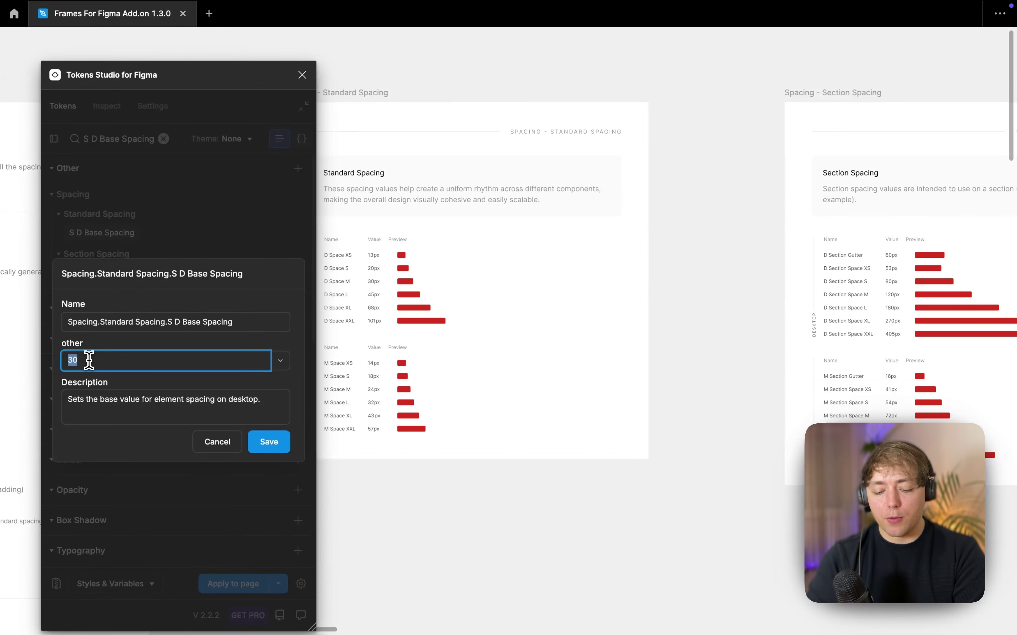
{"action": "type", "text": "45"}
{"action": "key", "text": "Return"}
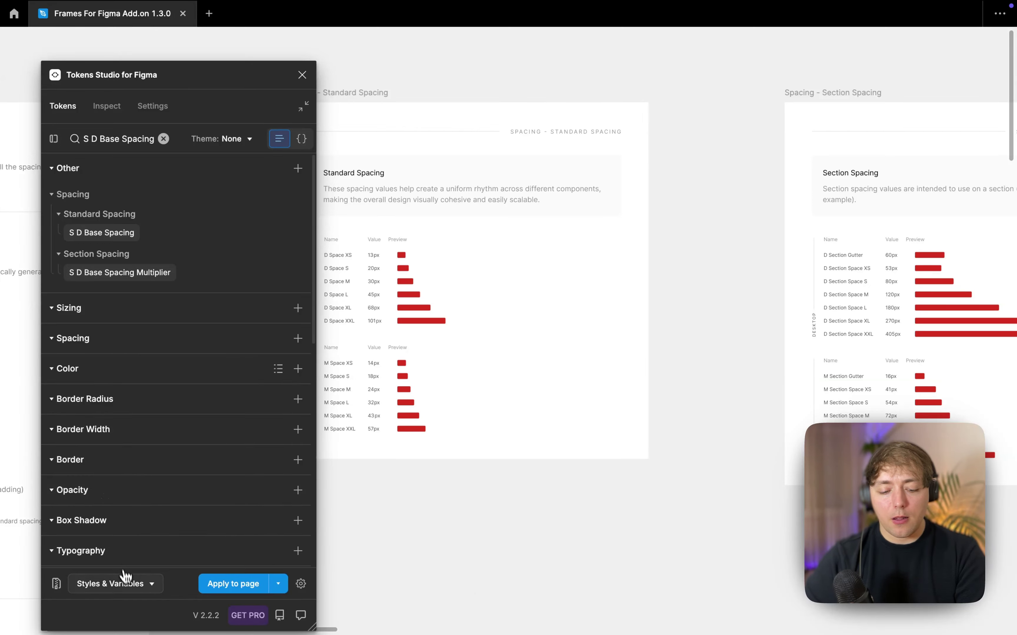
Export the token set's styles and variables to Figma to apply the base spacing value
{"action": "left_click", "coordinate": [122, 584]}
{"action": "left_click", "coordinate": [165, 508]}
{"action": "left_click", "coordinate": [139, 583]}
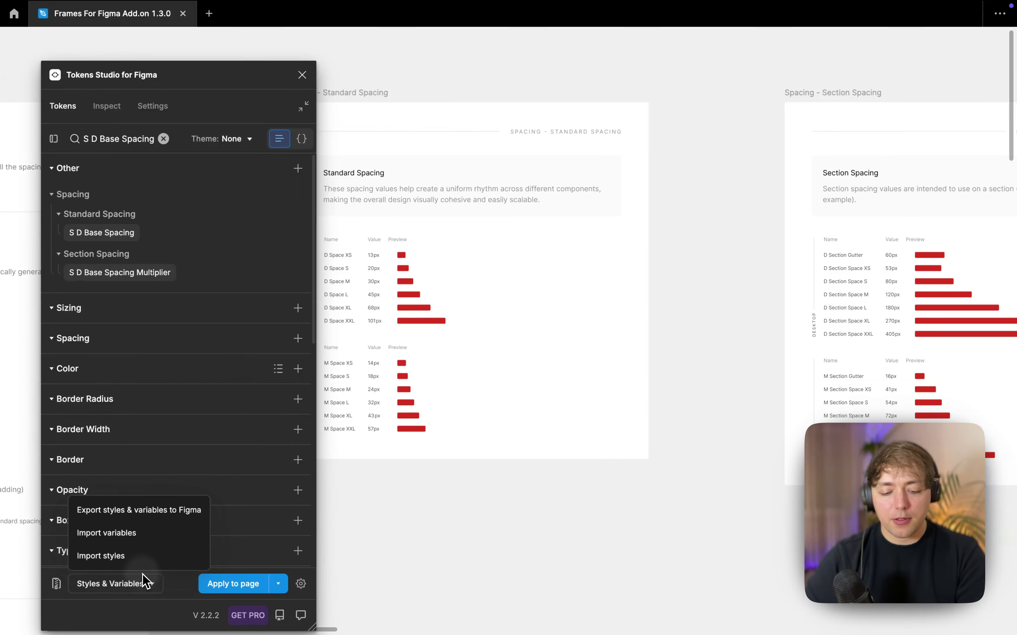
{"action": "left_click", "coordinate": [159, 513]}
{"action": "left_click", "coordinate": [271, 611]}
{"action": "left_click", "coordinate": [268, 614]}
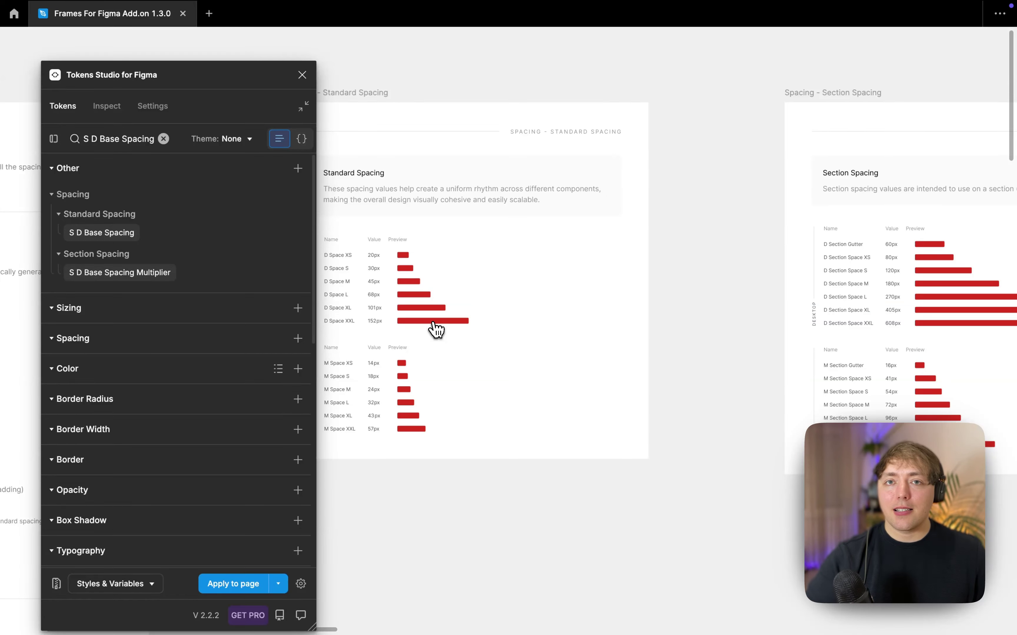
Examine the desktop values in the Standard Spacing frame and in the Section Spacing frame
{"action": "scroll", "coordinate": [436, 329], "scroll_direction": "left", "scroll_amount": 2}
{"action": "scroll", "coordinate": [436, 329], "scroll_direction": "up", "scroll_amount": 1}
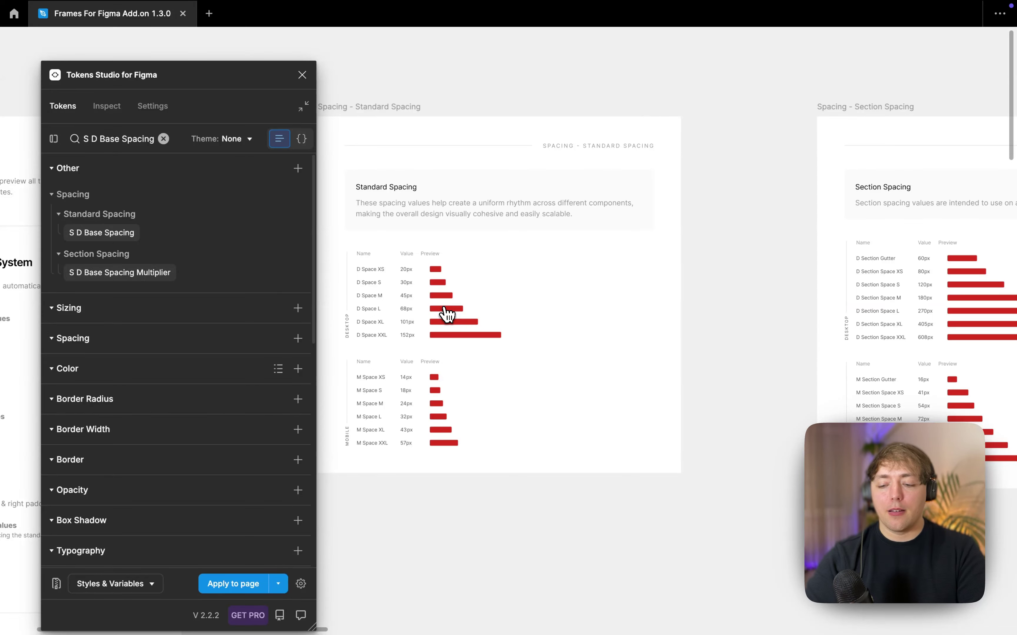
{"action": "scroll", "coordinate": [446, 314], "scroll_direction": "right", "scroll_amount": 10}
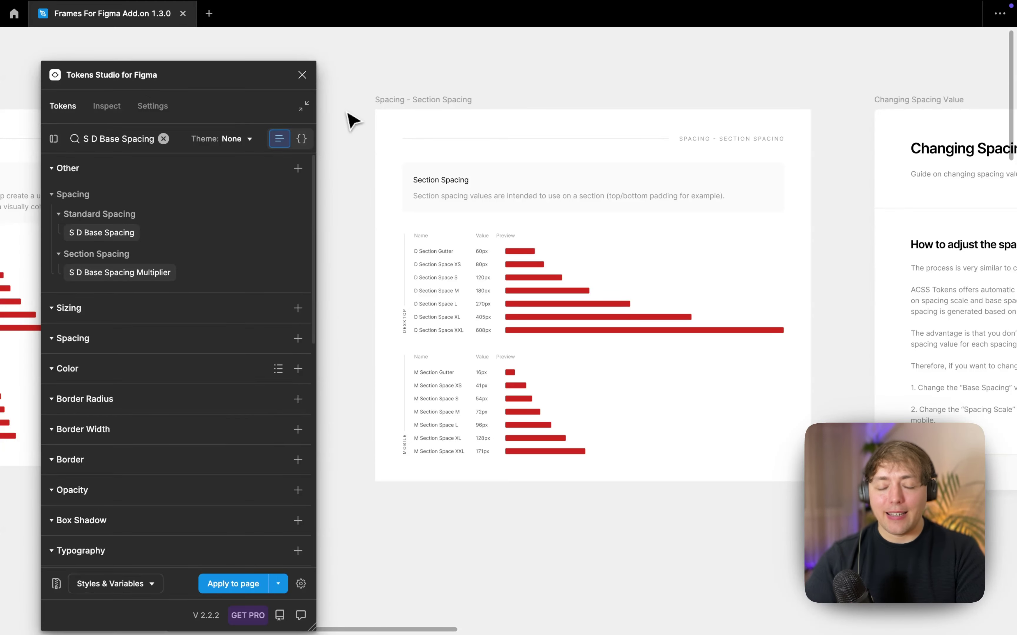
Bring back the hidden interface, minimize Tokens Studio, and look through the Widths, Shadows and Border Radius style guide pages
{"action": "key", "text": "super+backslash"}
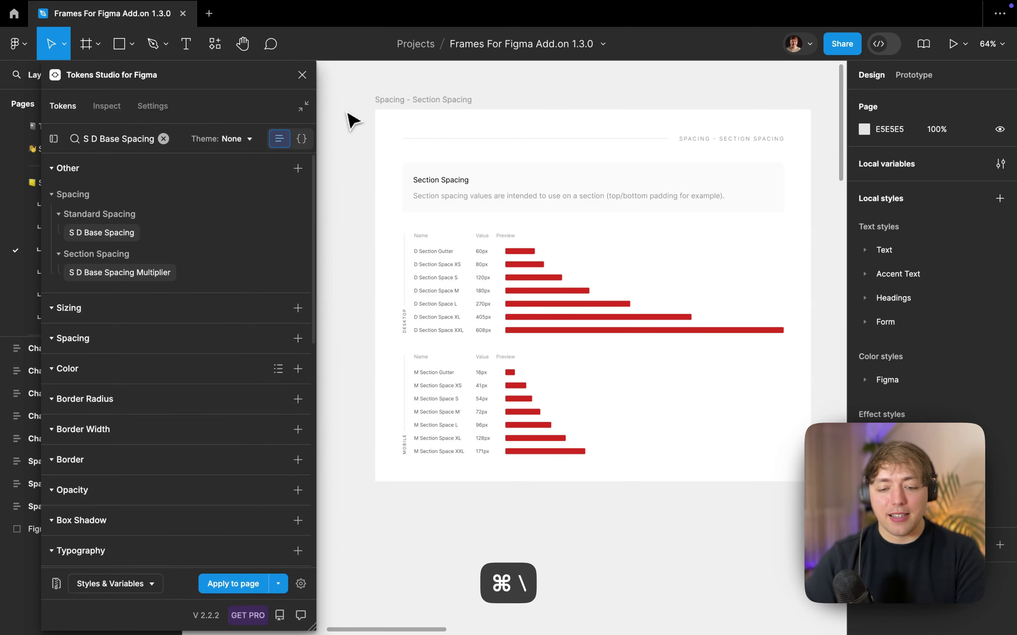
{"action": "left_click", "coordinate": [302, 107]}
{"action": "scroll", "coordinate": [93, 252], "scroll_direction": "down", "scroll_amount": 1}
{"action": "scroll", "coordinate": [92, 262], "scroll_direction": "down", "scroll_amount": 1}
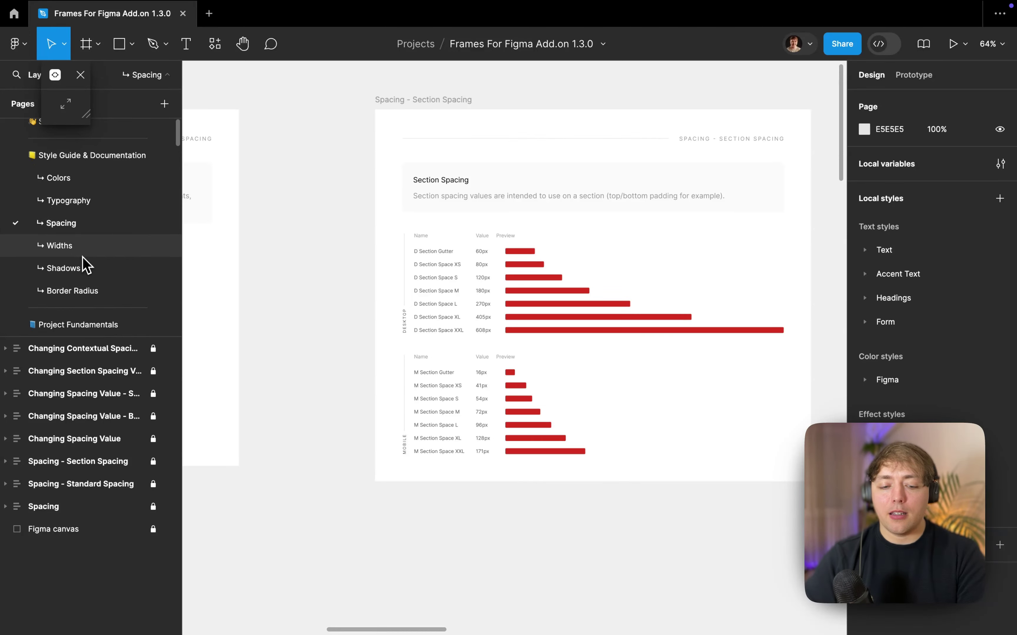
{"action": "left_click", "coordinate": [90, 253]}
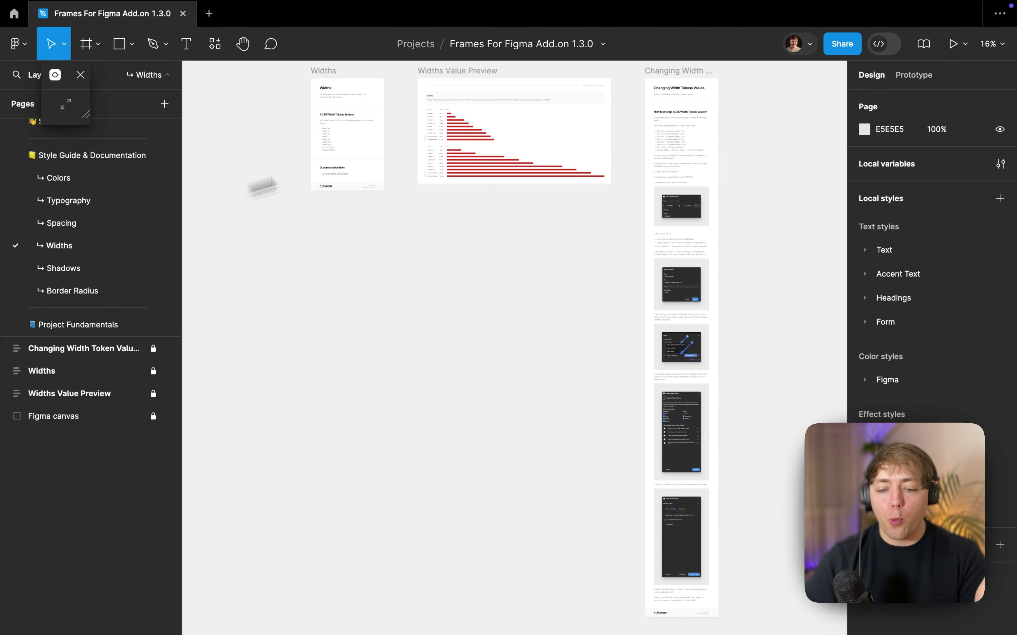
{"action": "left_click", "coordinate": [106, 269]}
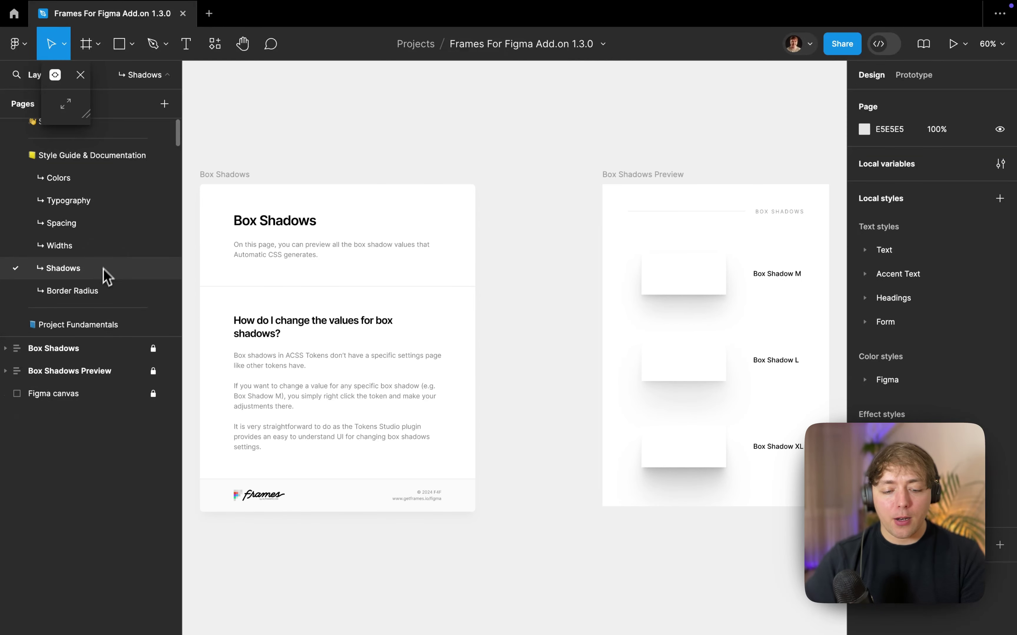
{"action": "left_click", "coordinate": [92, 294]}
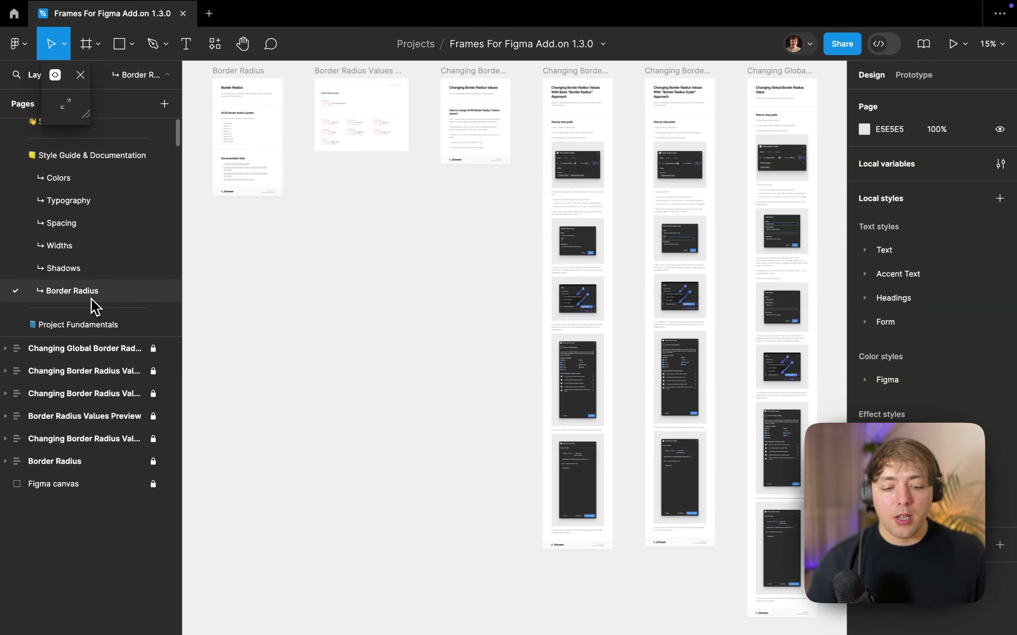
Open the Custom components page and delete its "Create your own custom components here" placeholder text
{"action": "scroll", "coordinate": [101, 305], "scroll_direction": "down", "scroll_amount": 20}
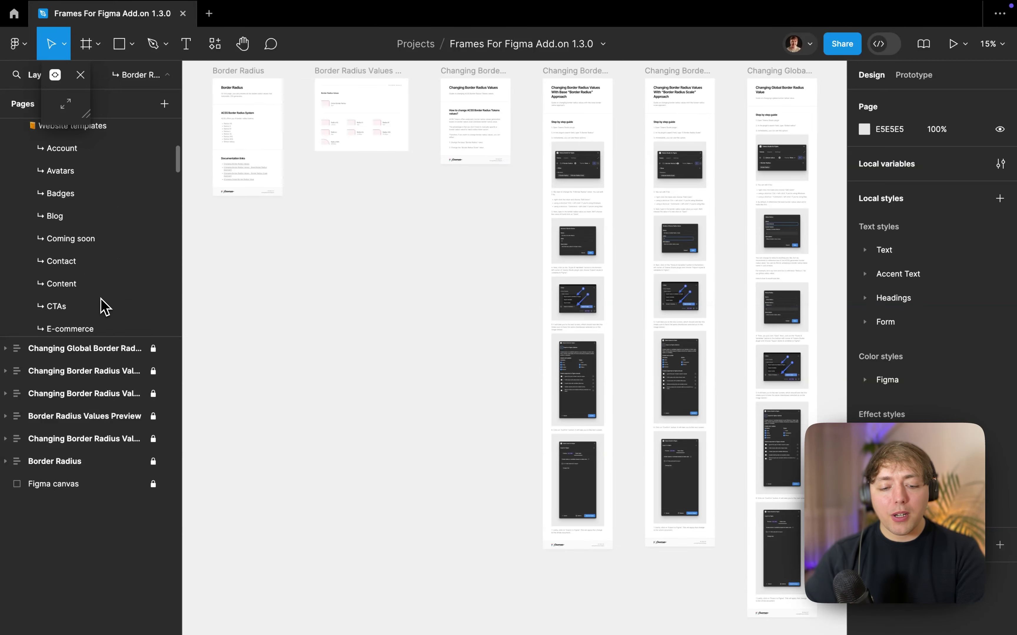
{"action": "scroll", "coordinate": [103, 307], "scroll_direction": "down", "scroll_amount": 10}
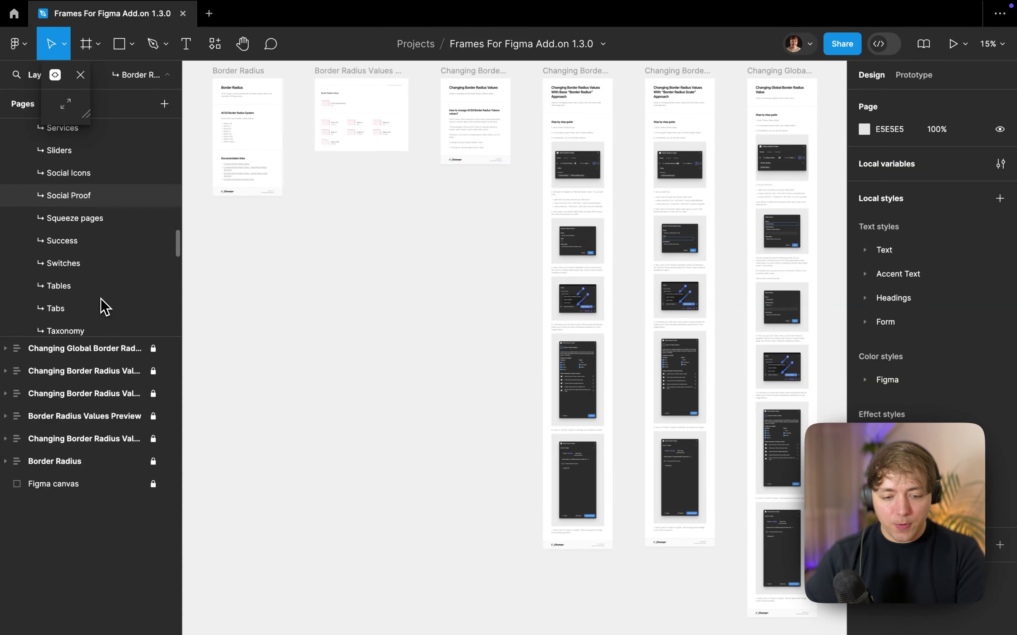
{"action": "left_click", "coordinate": [114, 236]}
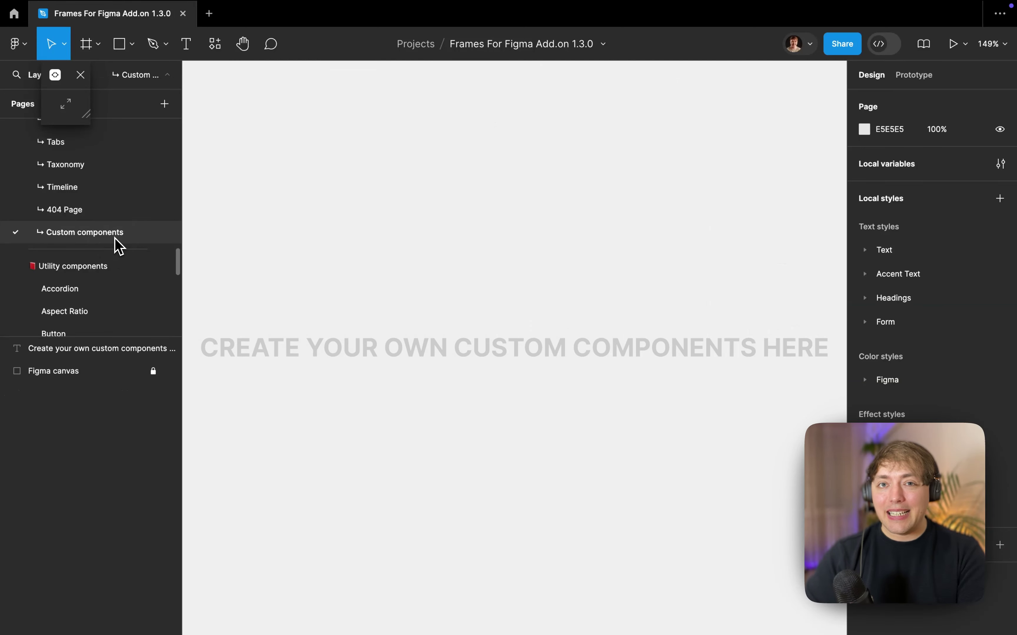
{"action": "left_click", "coordinate": [383, 358]}
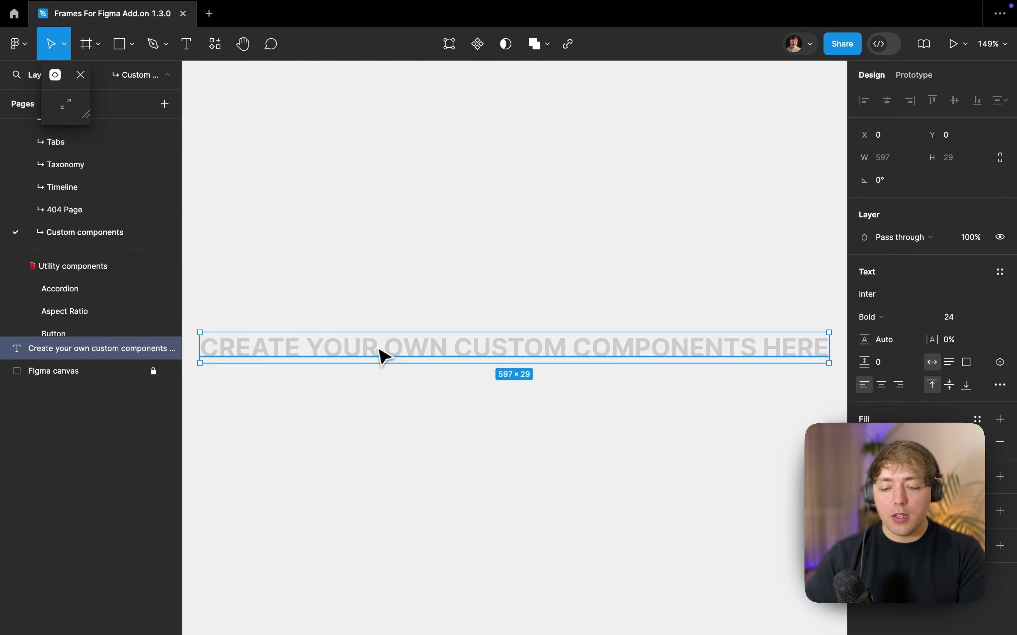
{"action": "key", "text": "BackSpace"}
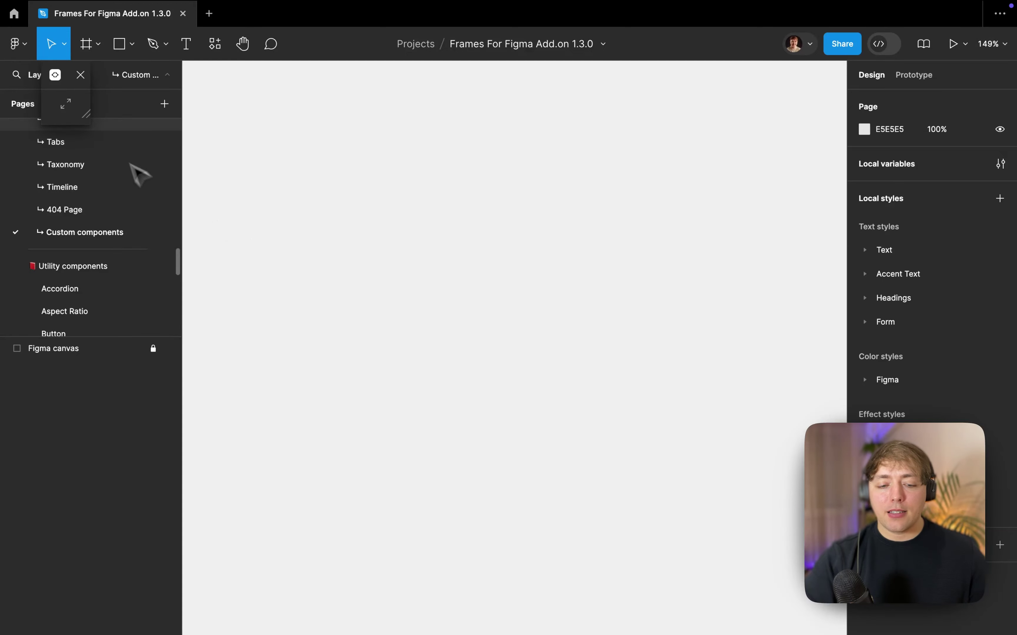
Restore the minimized Tokens Studio plugin window over the empty Custom components page
{"action": "left_click", "coordinate": [67, 105]}
{"action": "left_click", "coordinate": [55, 138]}
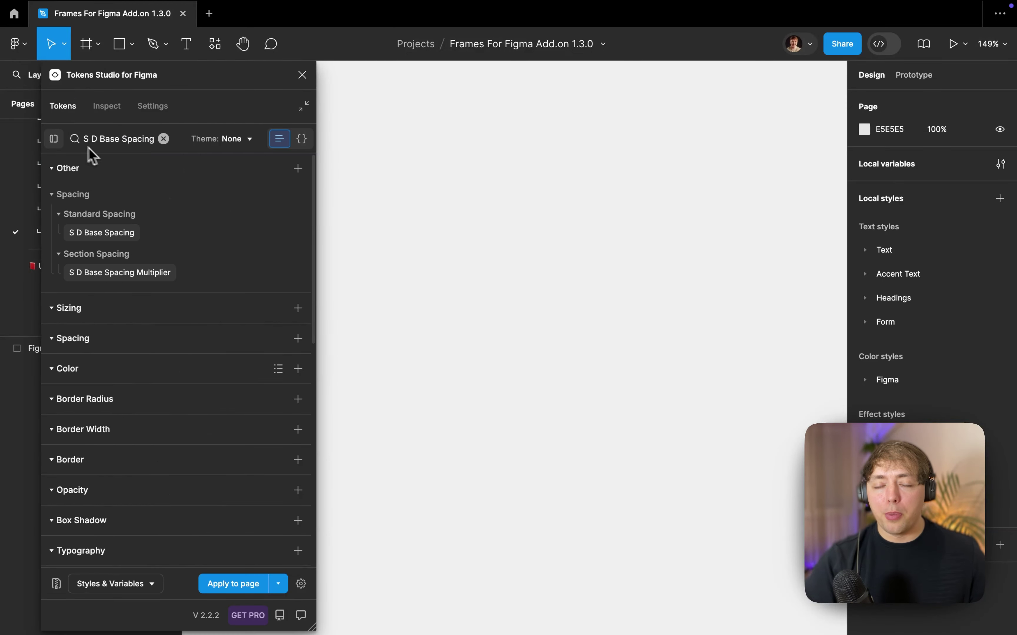
{"action": "left_click", "coordinate": [104, 140]}
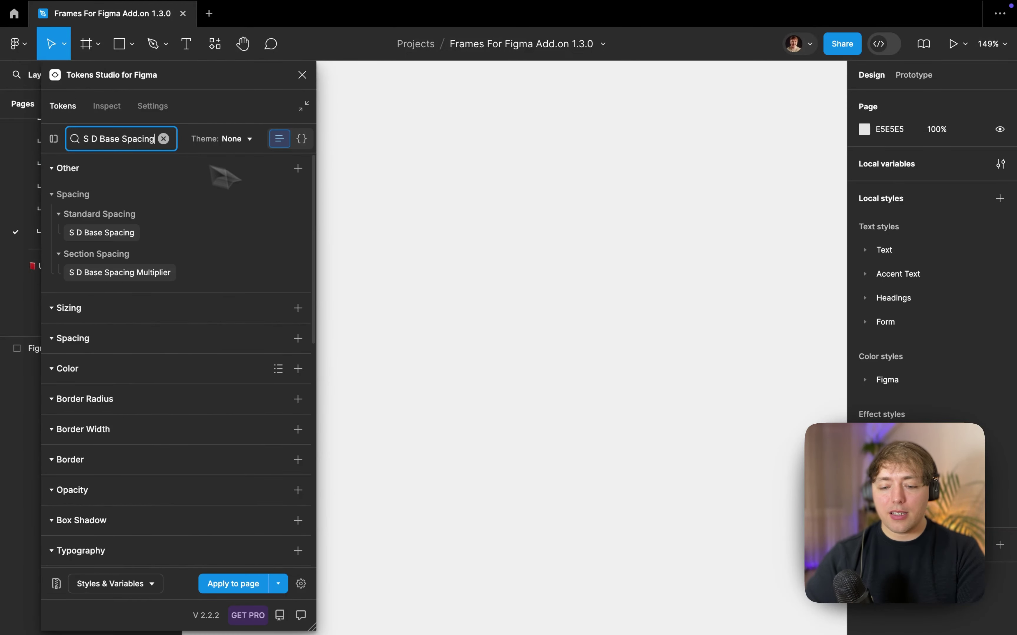
{"action": "left_click", "coordinate": [387, 224]}
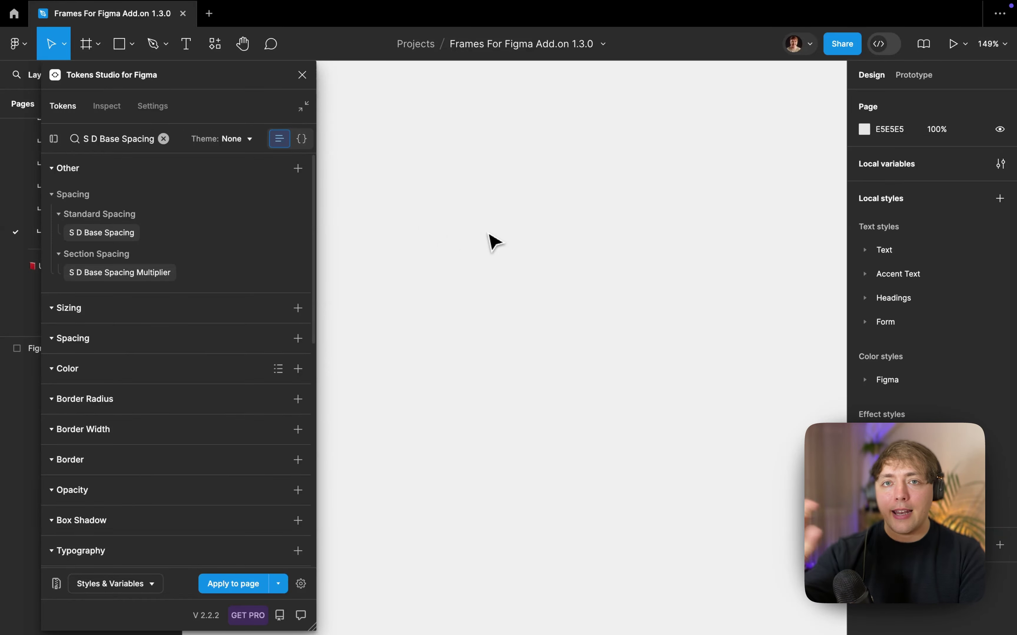
Add a text layer reading "SAMPLE HEADING" on the empty canvas
{"action": "key", "text": "t"}
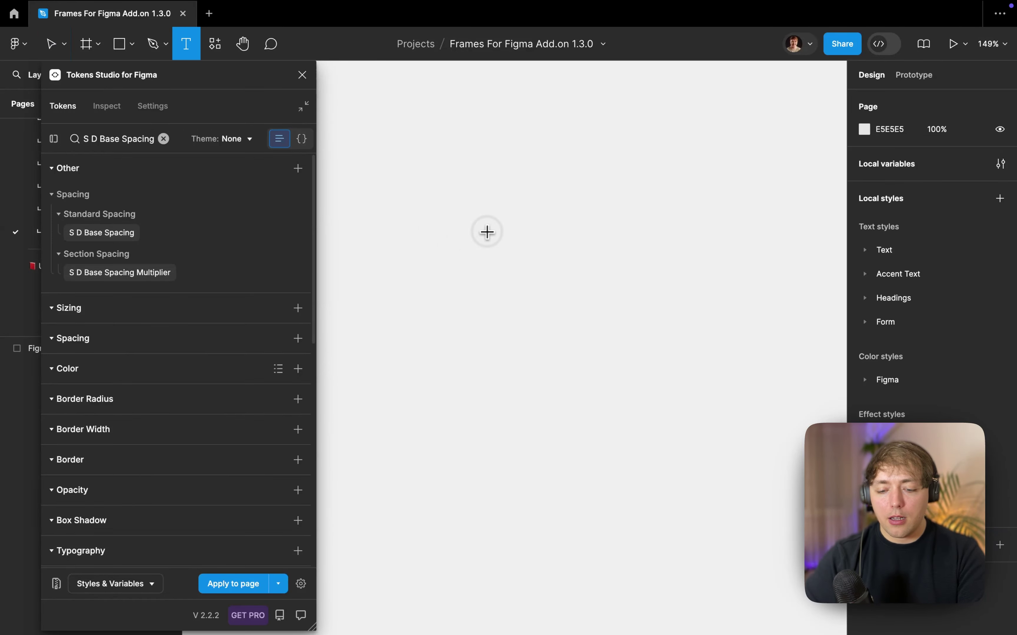
{"action": "left_click", "coordinate": [487, 231]}
{"action": "type", "text": "S"}
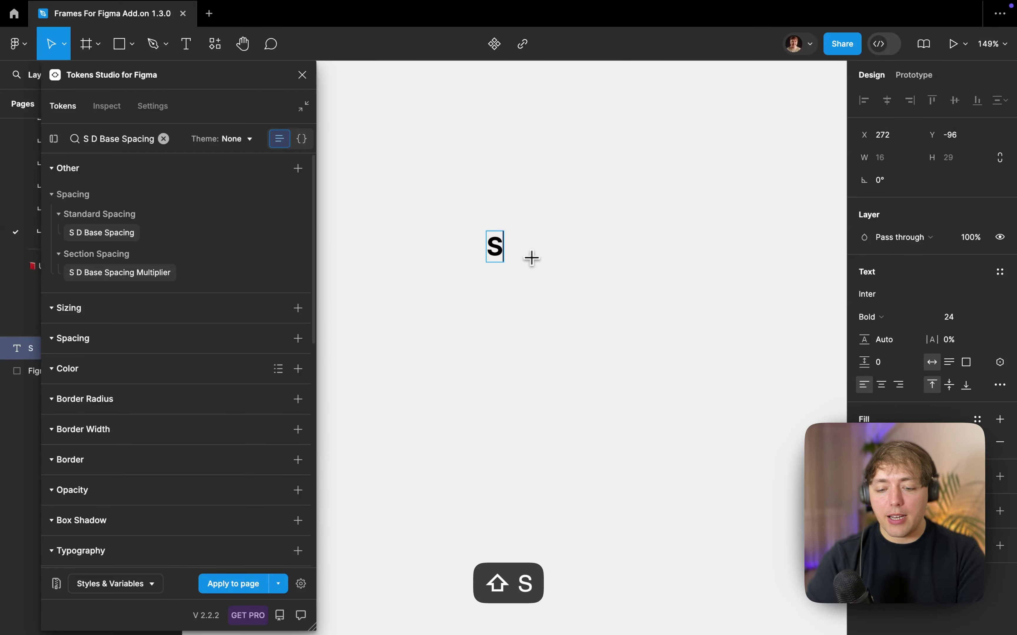
{"action": "type", "text": "AMPLE HEADING"}
{"action": "key", "text": "Escape"}
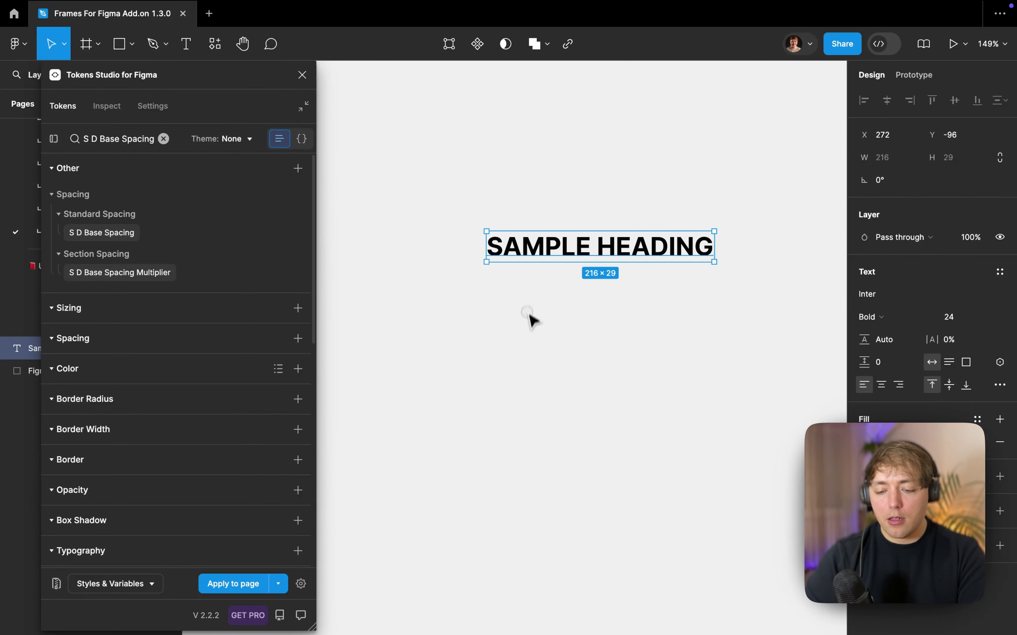
Duplicate the sample heading directly below itself and change the copy's text to "LOREM IPSUM TEXT."
{"action": "left_click_drag", "start_coordinate": [547, 260], "coordinate": [546, 315]}
{"action": "double_click", "coordinate": [542, 313]}
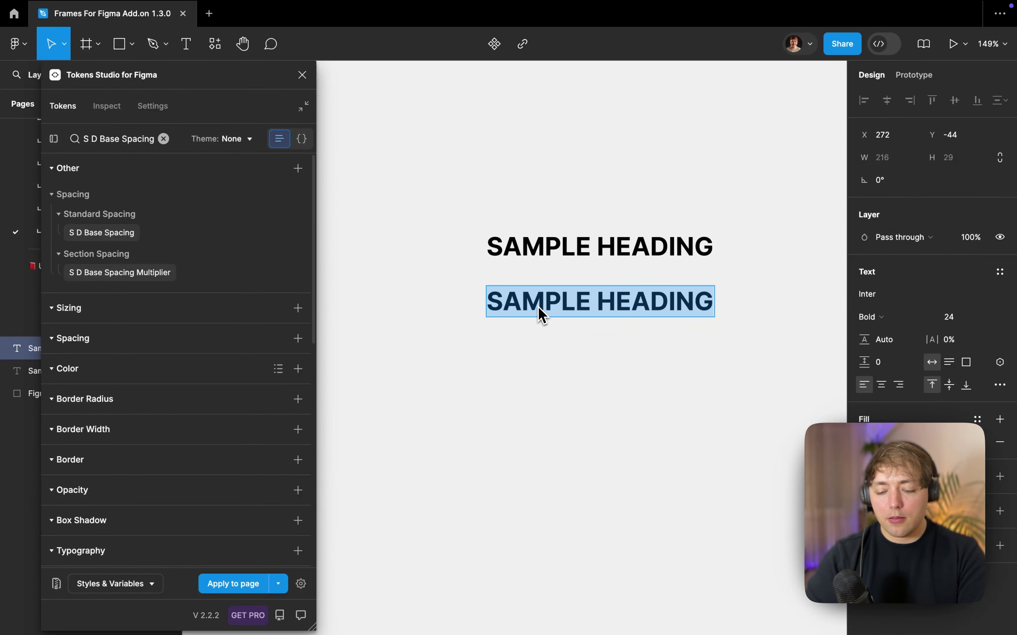
{"action": "type", "text": "LOREM IPSUM"}
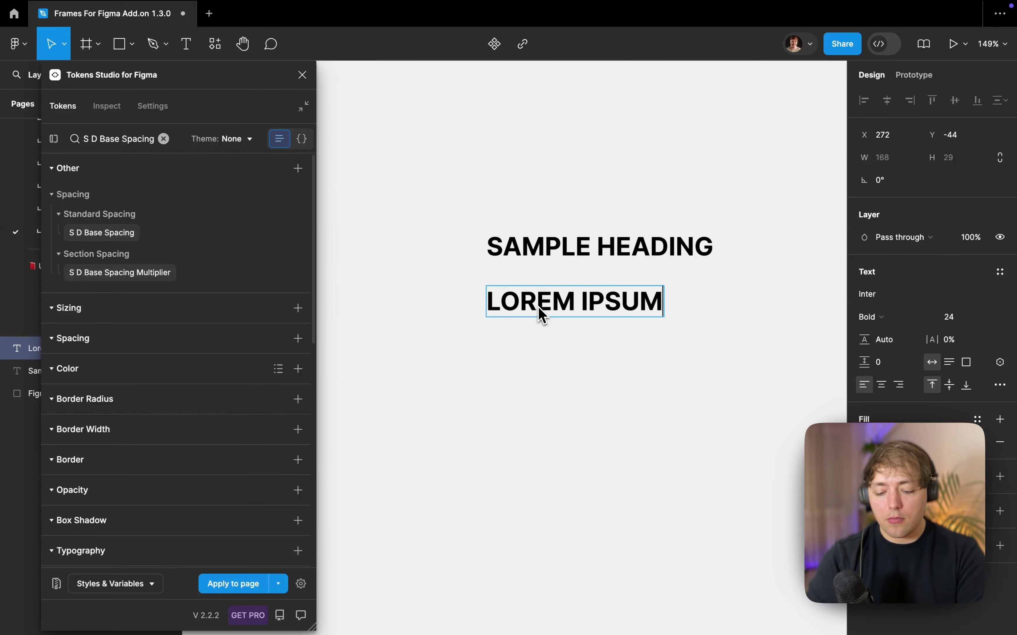
{"action": "type", "text": " TEXT"}
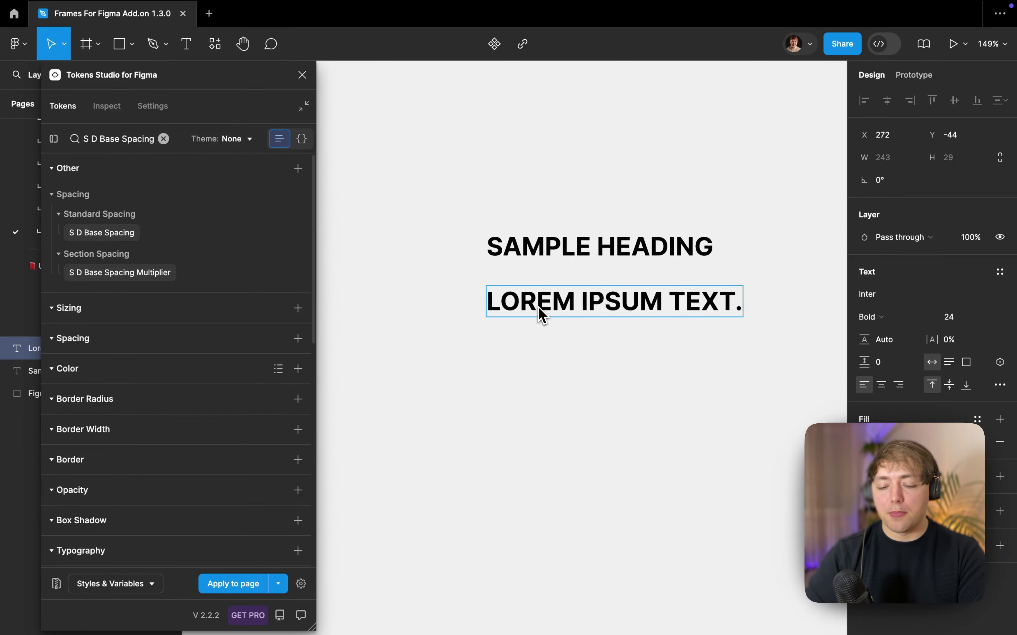
{"action": "key", "text": "Escape"}
Wrap both text layers in a vertical auto layout frame and give the frame a white fill
{"action": "left_click_drag", "start_coordinate": [443, 404], "coordinate": [829, 68]}
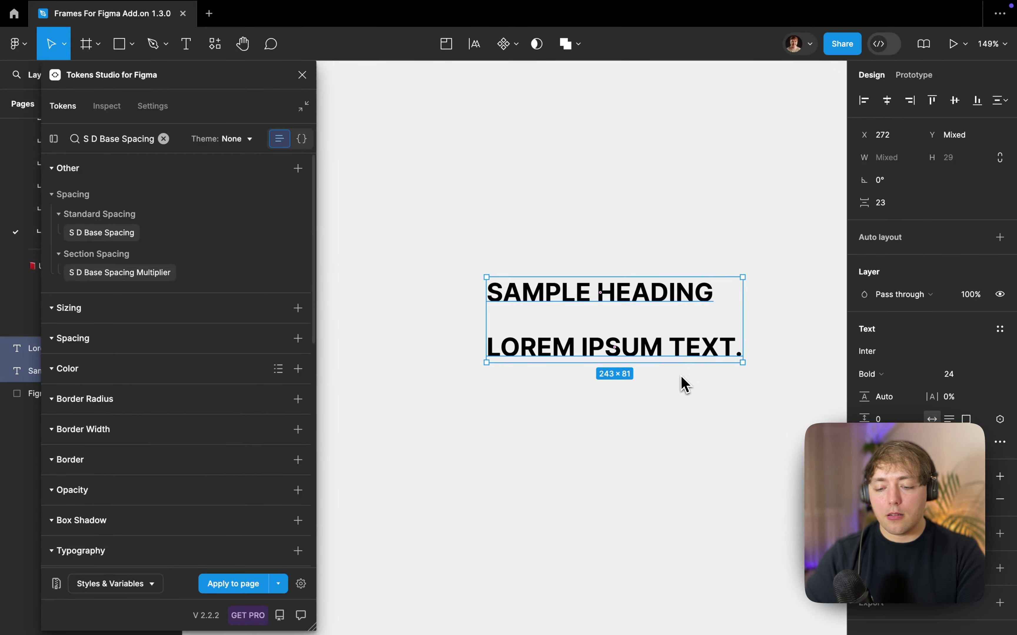
{"action": "key", "text": "shift+a"}
{"action": "scroll", "coordinate": [666, 381], "scroll_direction": "right", "scroll_amount": 5}
{"action": "scroll", "coordinate": [666, 380], "scroll_direction": "down", "scroll_amount": 3}
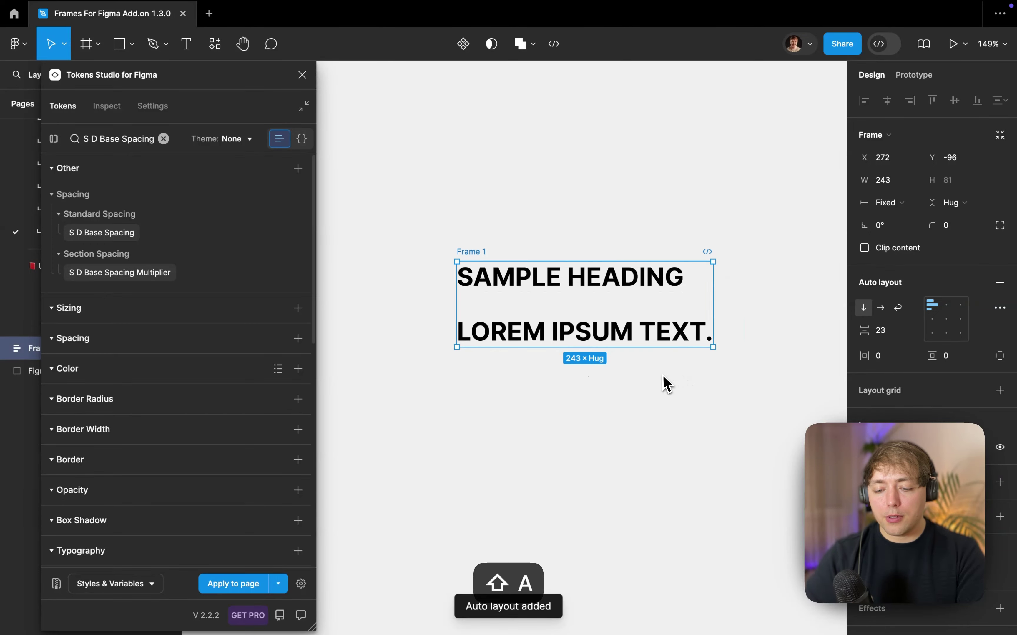
{"action": "scroll", "coordinate": [930, 399], "scroll_direction": "down", "scroll_amount": 3}
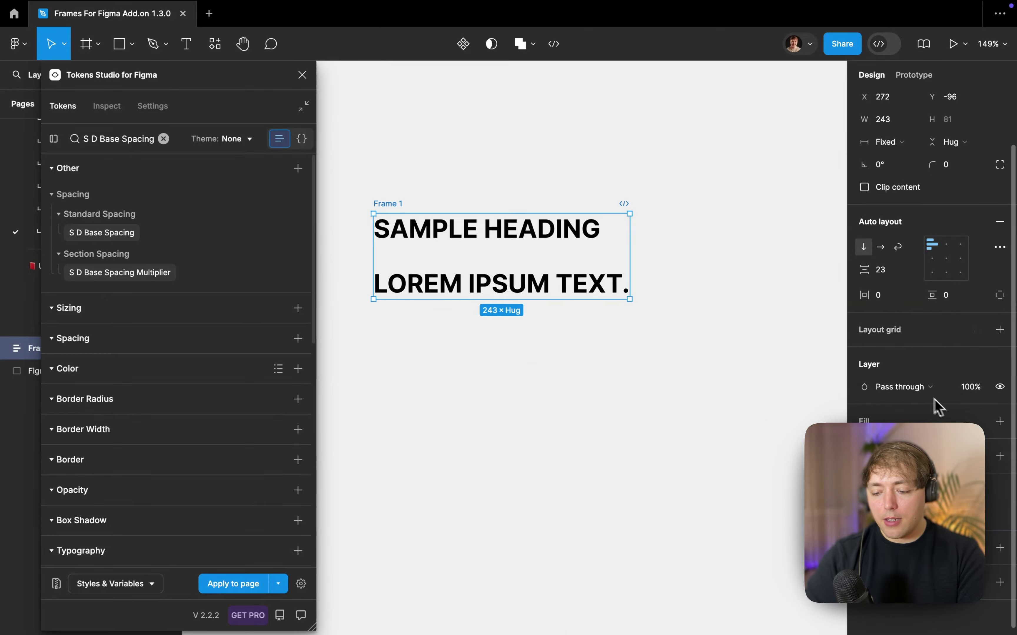
{"action": "left_click", "coordinate": [1001, 422]}
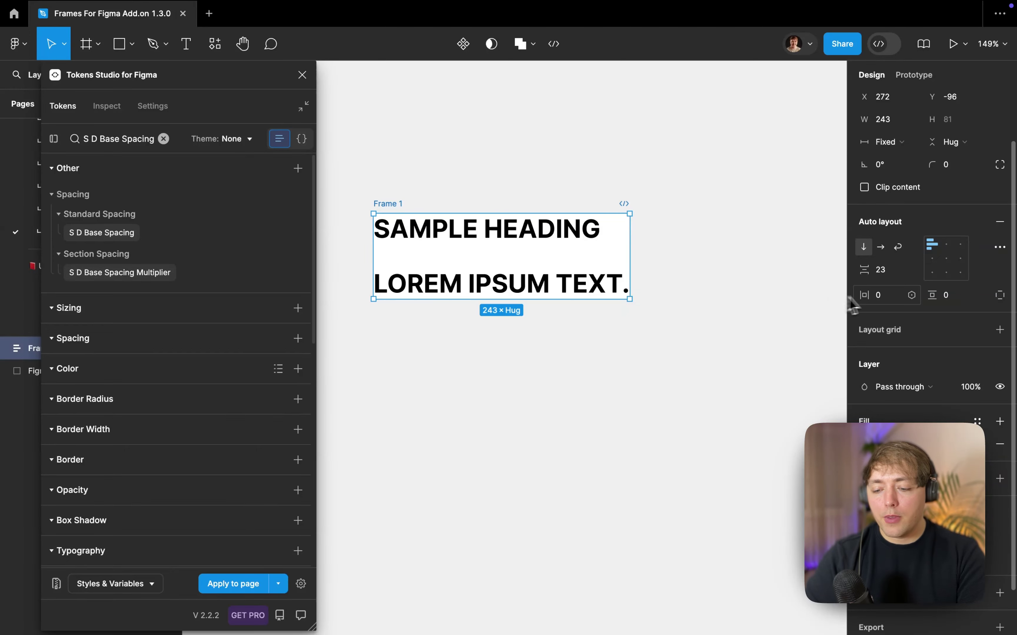
Set the auto layout frame's vertical gap between items to 0
{"action": "left_click", "coordinate": [886, 273]}
{"action": "type", "text": "0"}
{"action": "key", "text": "Return"}
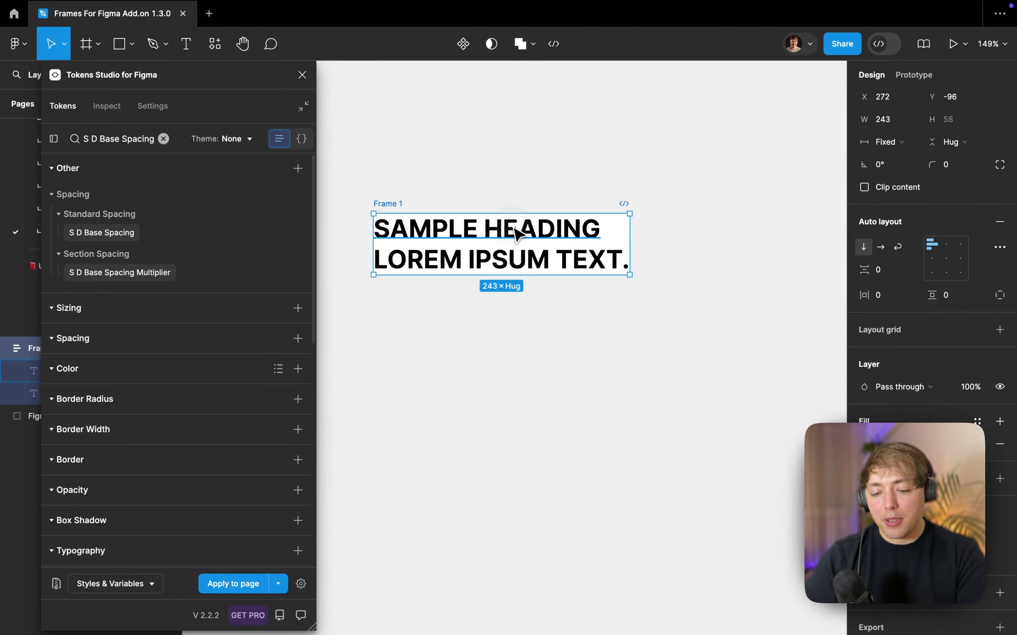
{"action": "left_click", "coordinate": [530, 227]}
{"action": "left_click", "coordinate": [553, 192]}
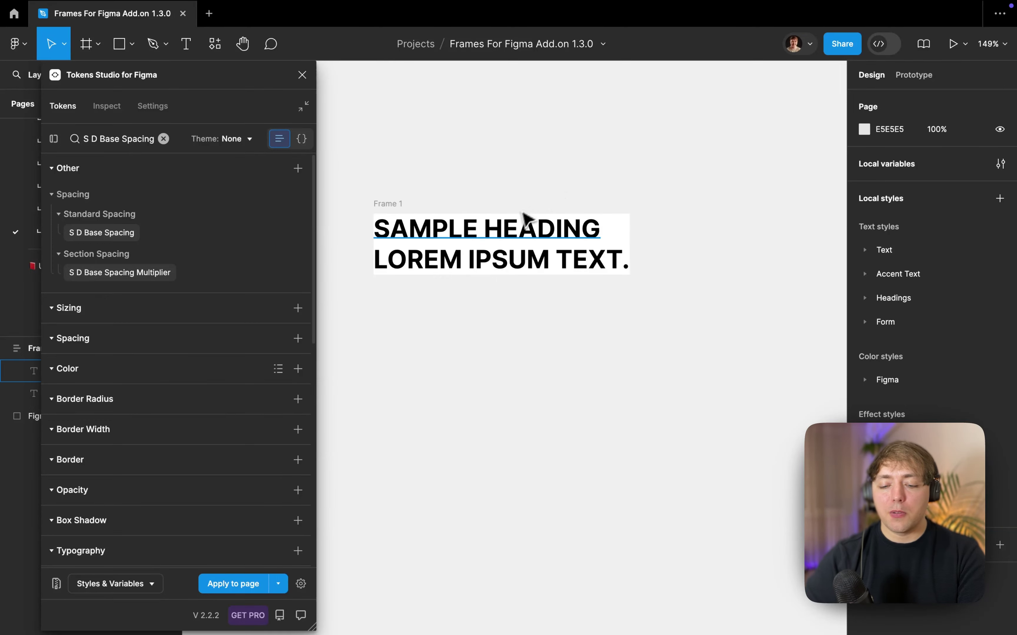
Apply the Headings/D H3 text style to the sample heading layer
{"action": "left_click", "coordinate": [508, 224]}
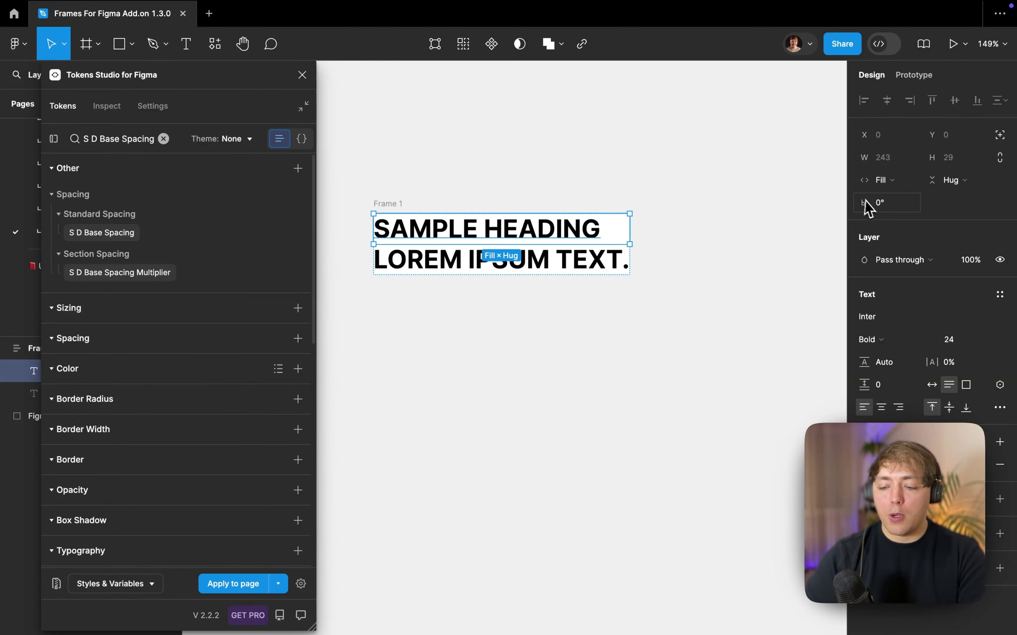
{"action": "left_click", "coordinate": [1000, 294]}
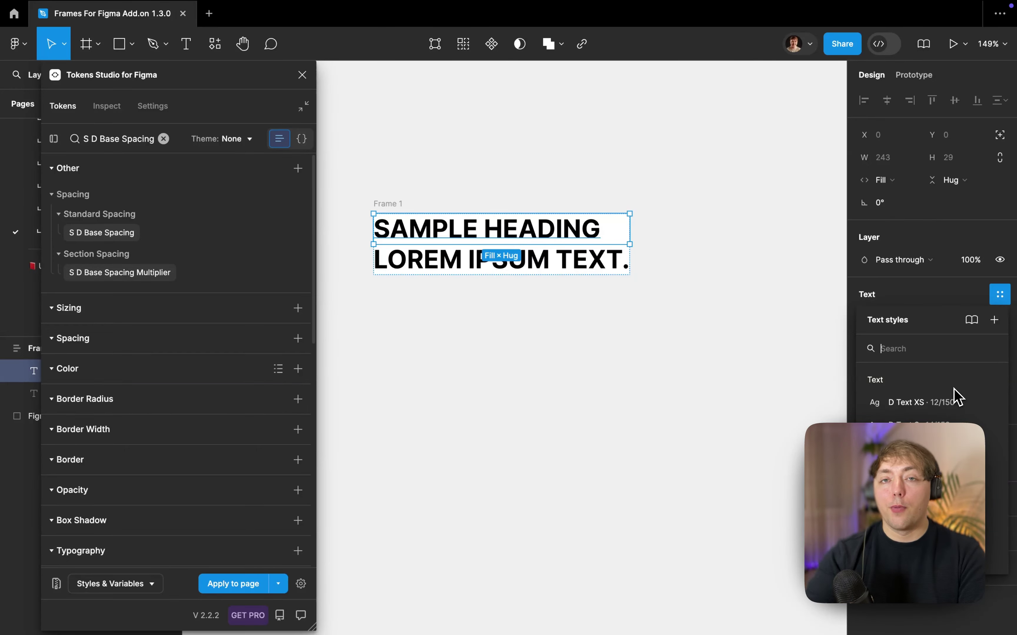
{"action": "type", "text": "D H3"}
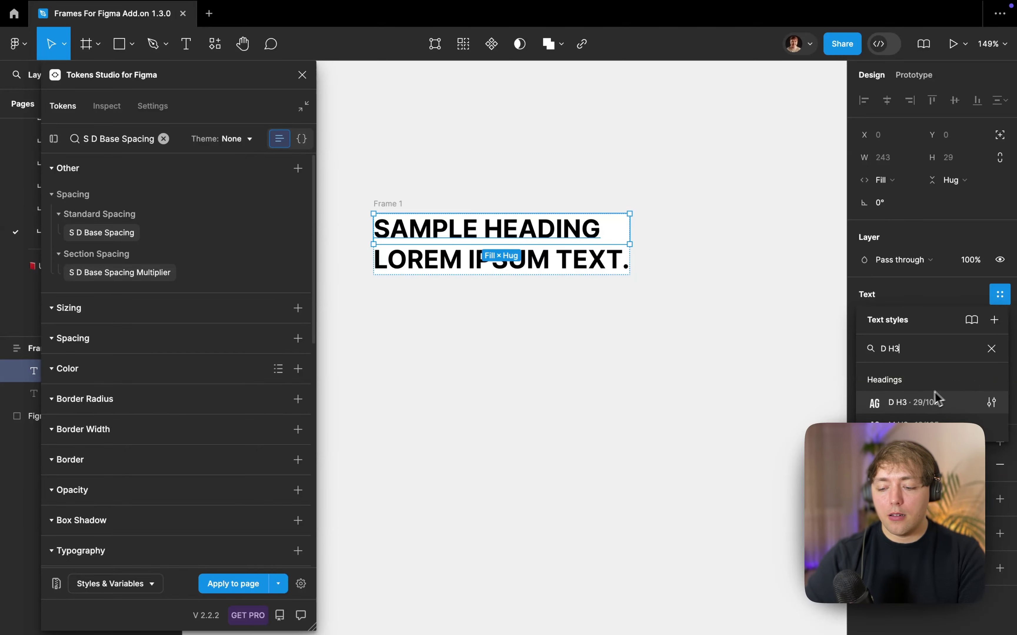
{"action": "left_click", "coordinate": [935, 400]}
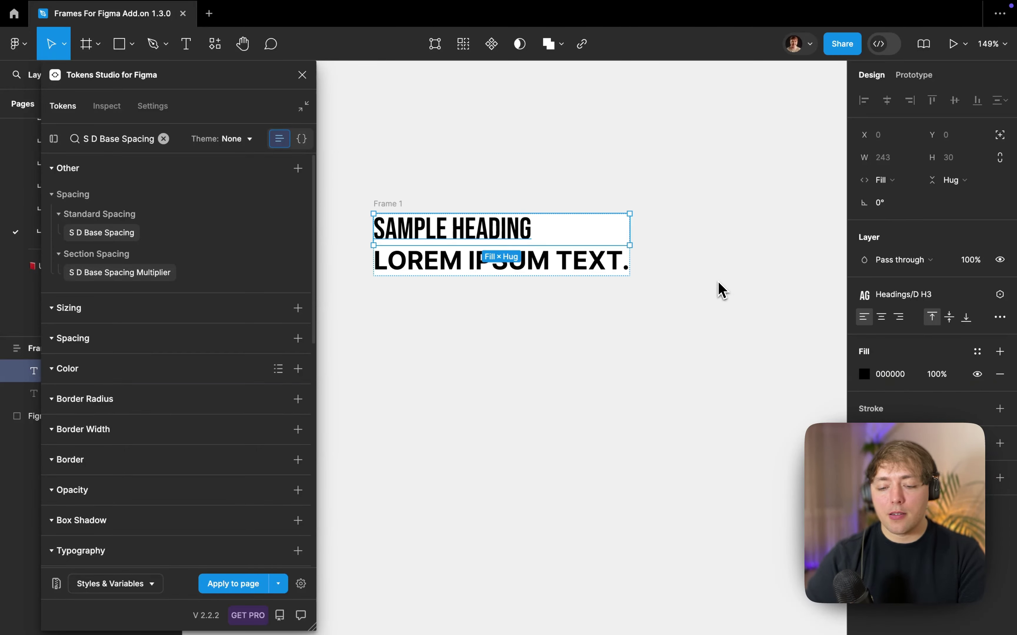
Apply the Text/D Text M text style to the lorem ipsum text layer
{"action": "left_click", "coordinate": [604, 266]}
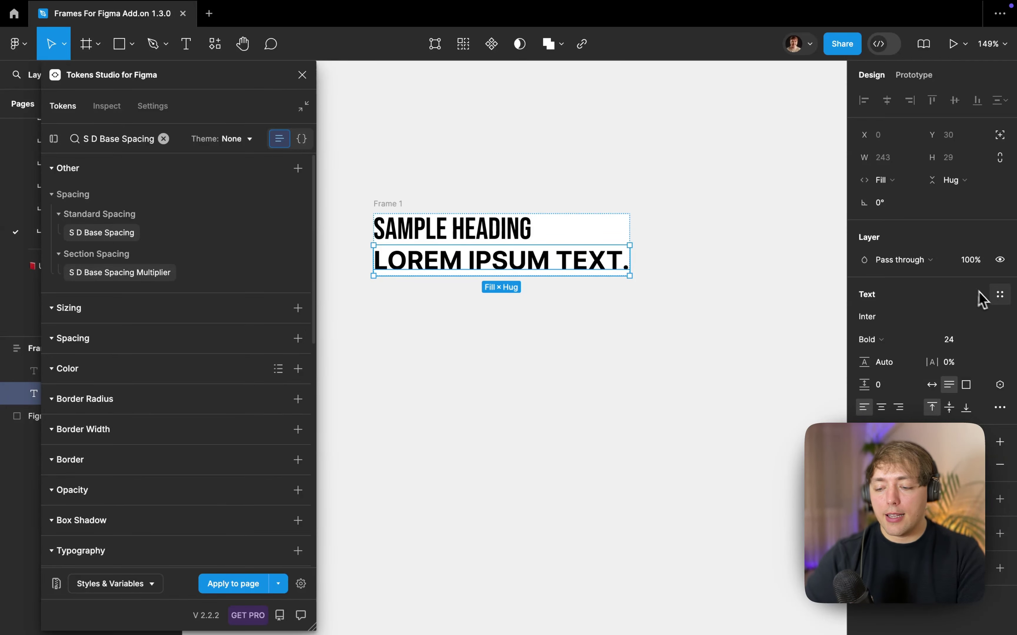
{"action": "left_click", "coordinate": [1000, 295]}
{"action": "type", "text": "D Tex"}
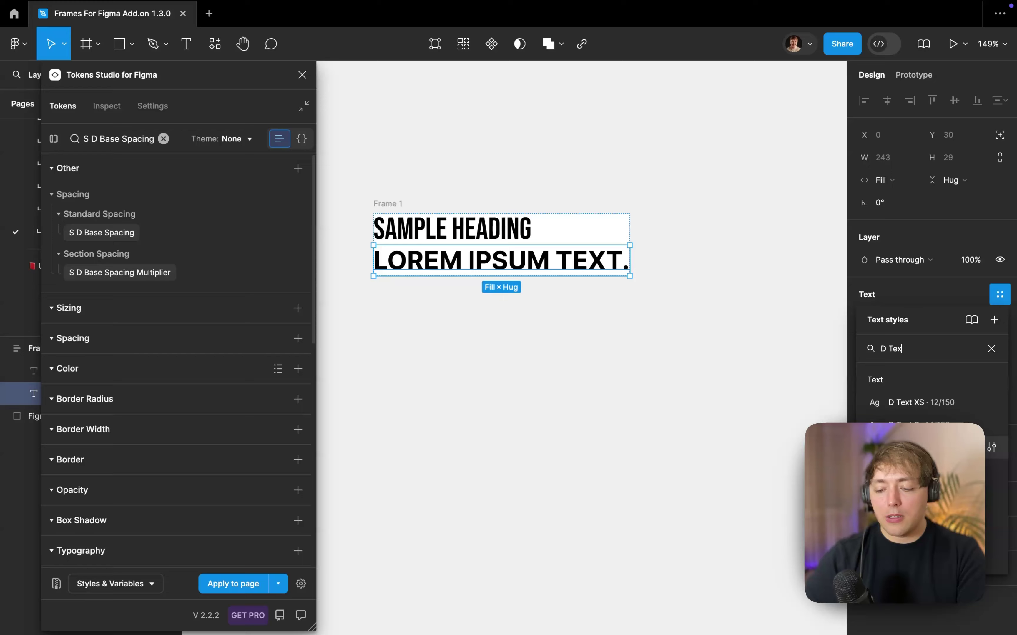
{"action": "left_click", "coordinate": [996, 448]}
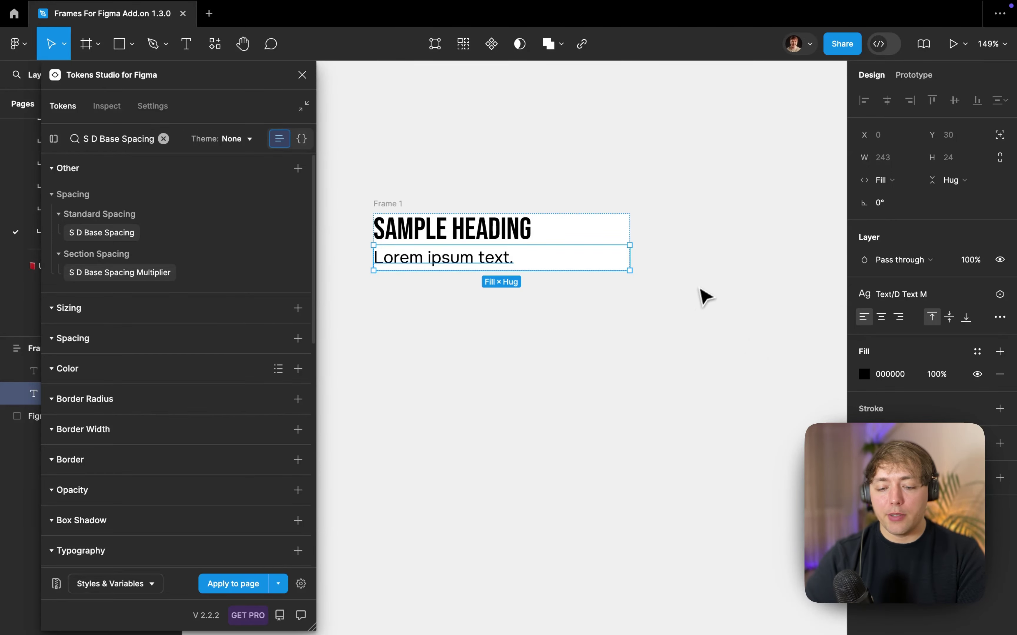
Apply the D Space XL variable (101) to the horizontal and vertical padding of the auto layout frame
{"action": "left_click", "coordinate": [390, 210]}
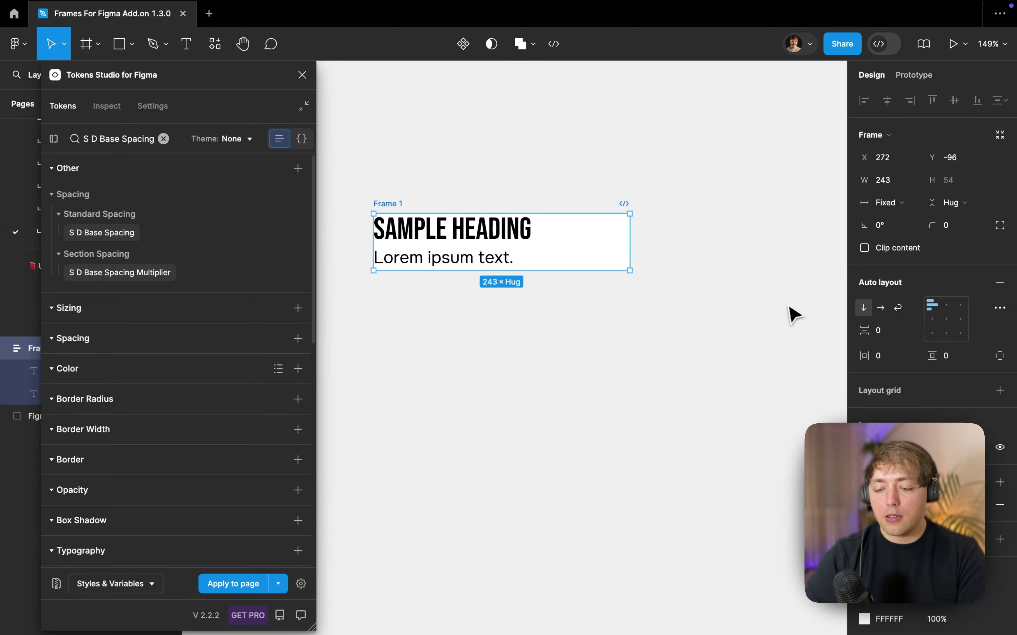
{"action": "left_click", "coordinate": [899, 360]}
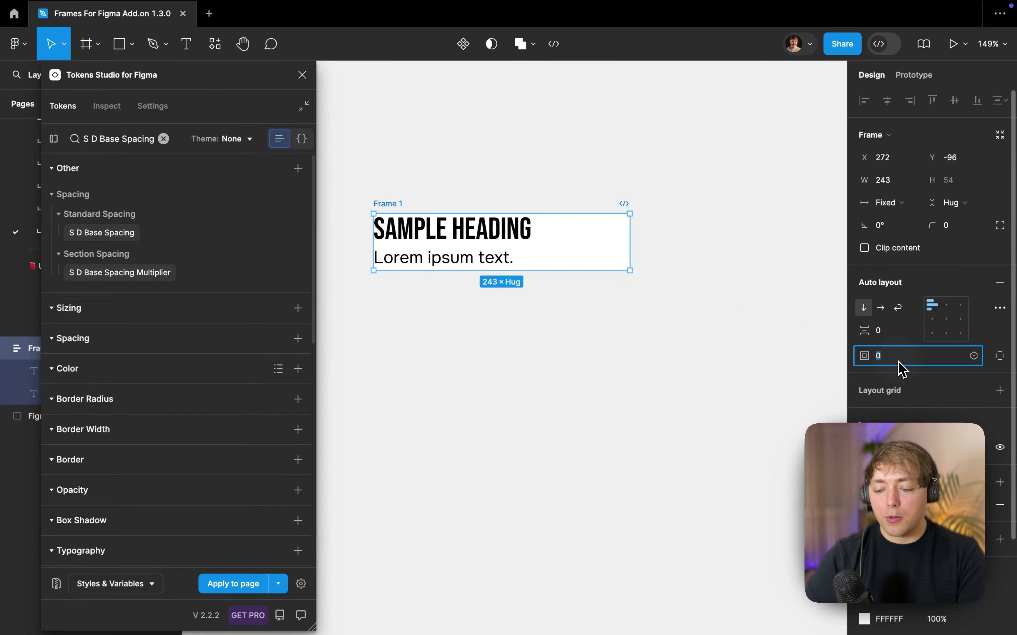
{"action": "left_click", "coordinate": [974, 356]}
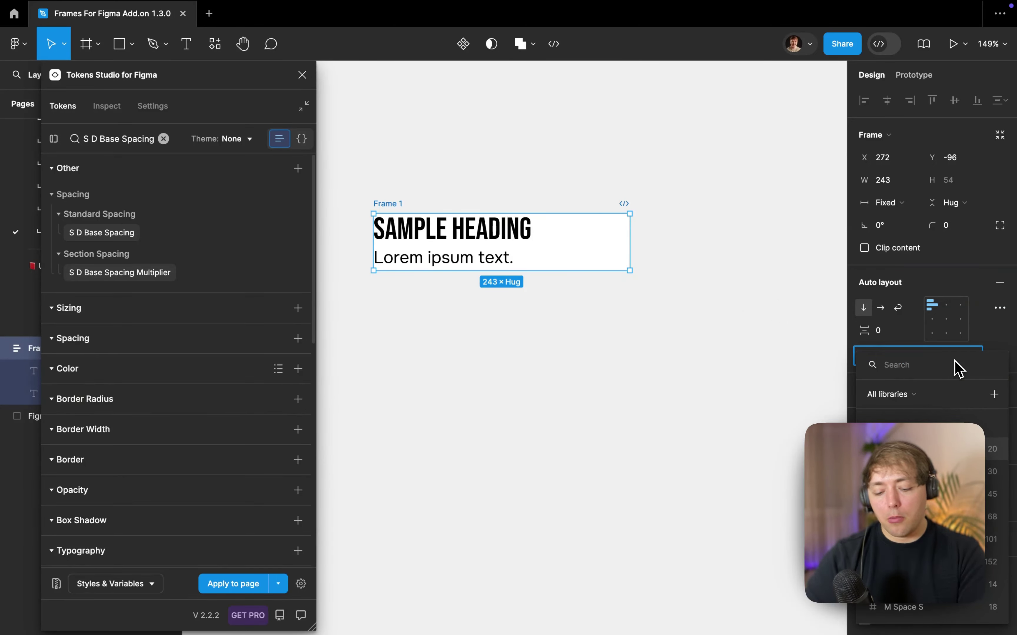
{"action": "type", "text": "D Sap"}
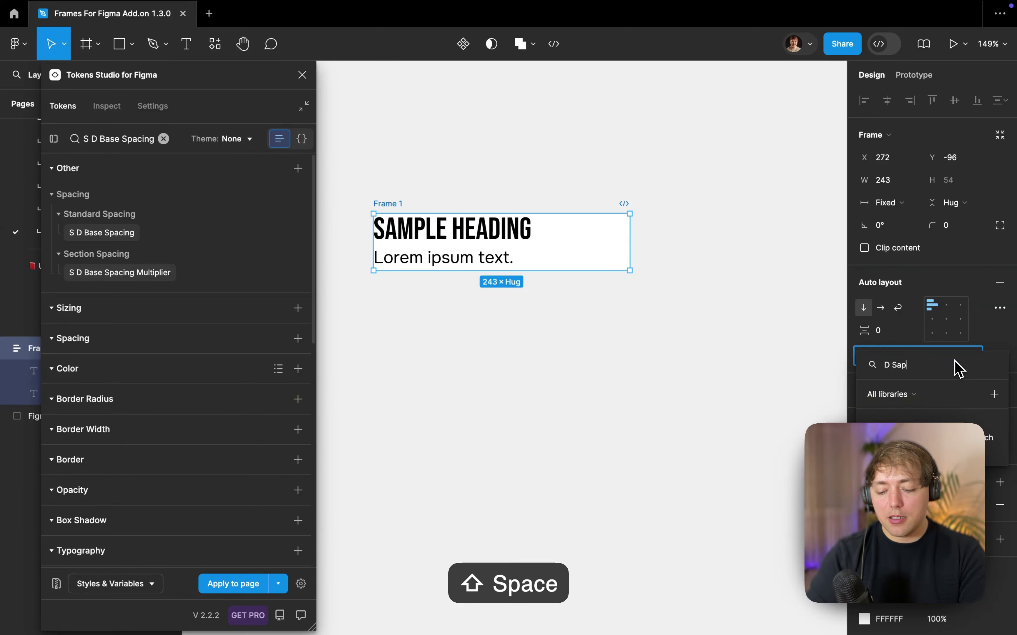
{"action": "key", "text": "BackSpace"}
{"action": "key", "text": "BackSpace"}
{"action": "type", "text": "pace xl"}
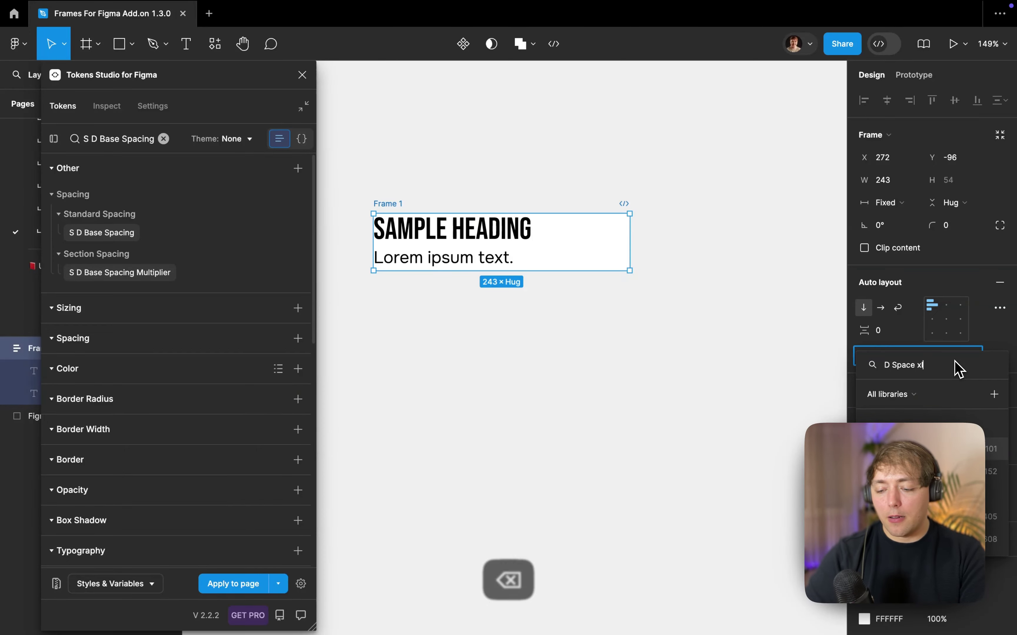
{"action": "key", "text": "Return"}
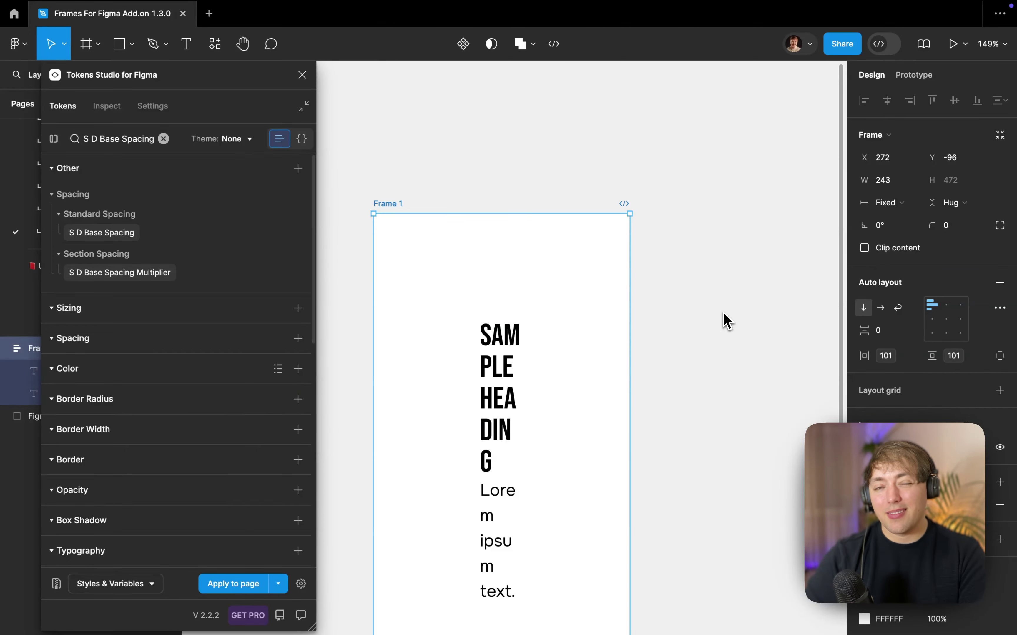
{"action": "scroll", "coordinate": [729, 321], "scroll_direction": "down", "scroll_amount": 5}
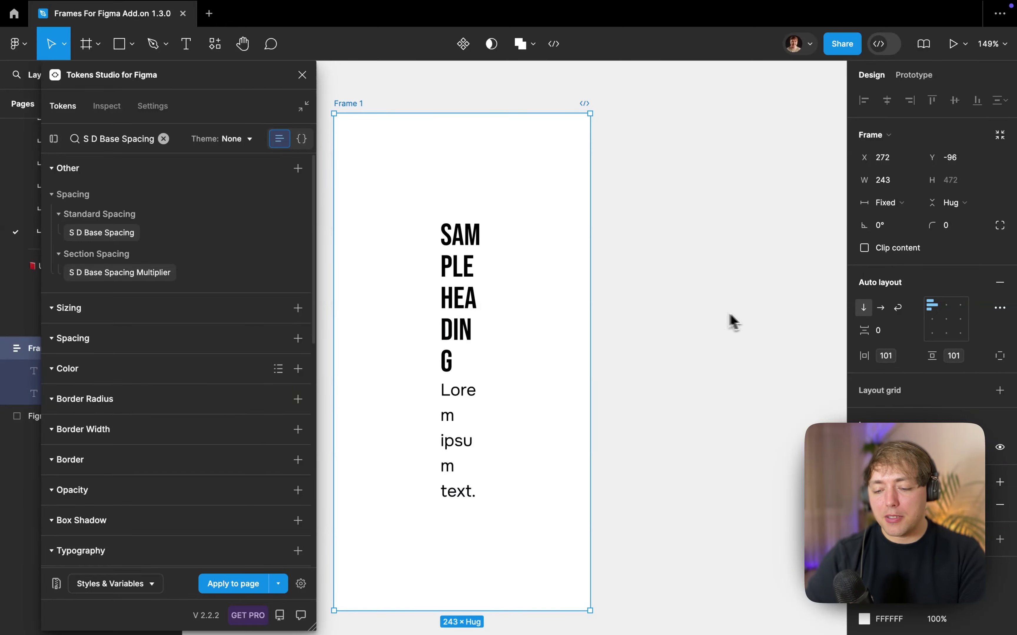
Switch the frame's horizontal and vertical padding to the spacing variable with the value 45
{"action": "left_click", "coordinate": [904, 362]}
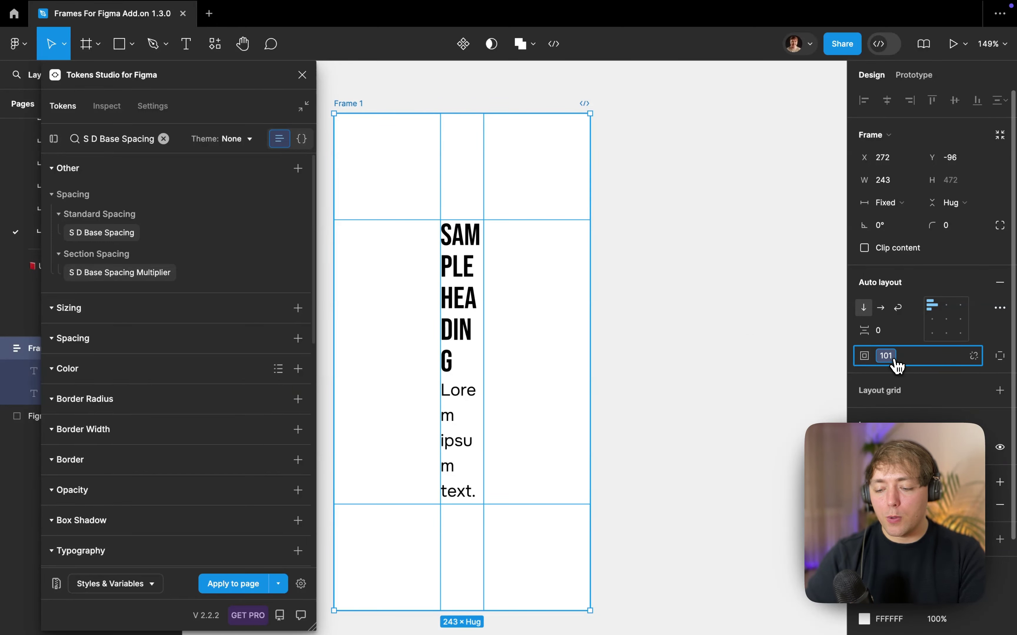
{"action": "left_click", "coordinate": [895, 364]}
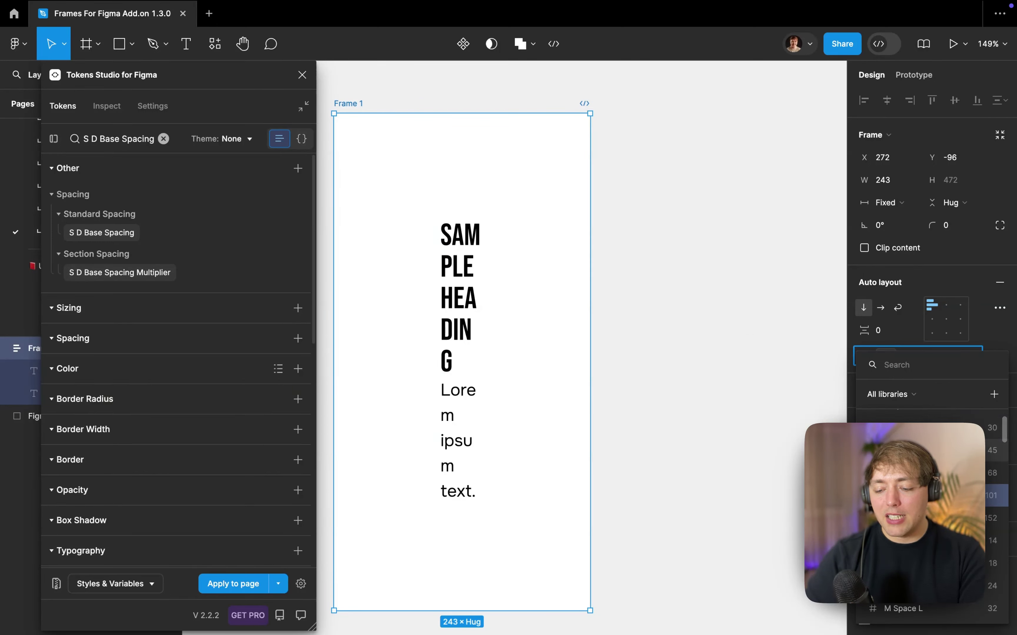
{"action": "left_click", "coordinate": [996, 488]}
{"action": "scroll", "coordinate": [588, 183], "scroll_direction": "left", "scroll_amount": 3}
{"action": "scroll", "coordinate": [588, 183], "scroll_direction": "up", "scroll_amount": 2}
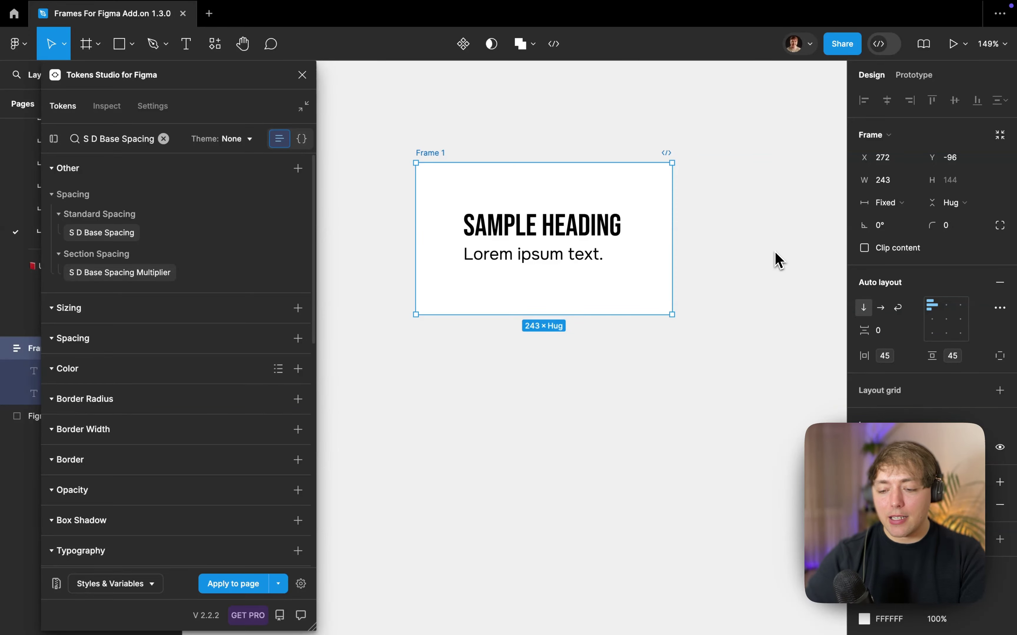
Find the "D content" variable and apply its value of 45 to the frame's vertical gap between items
{"action": "left_click", "coordinate": [907, 331]}
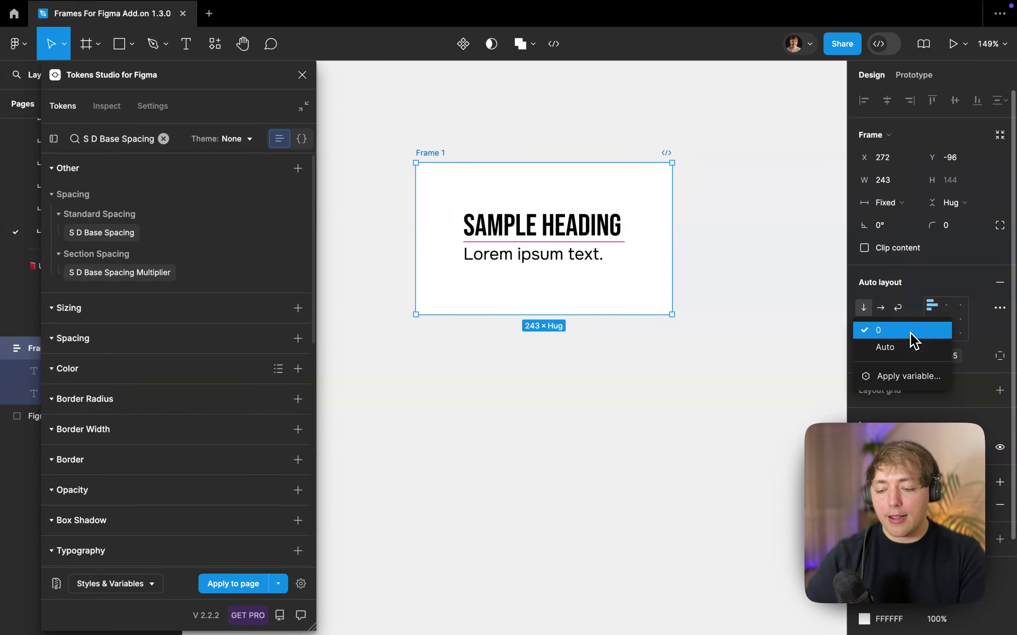
{"action": "left_click", "coordinate": [896, 375]}
{"action": "type", "text": "D"}
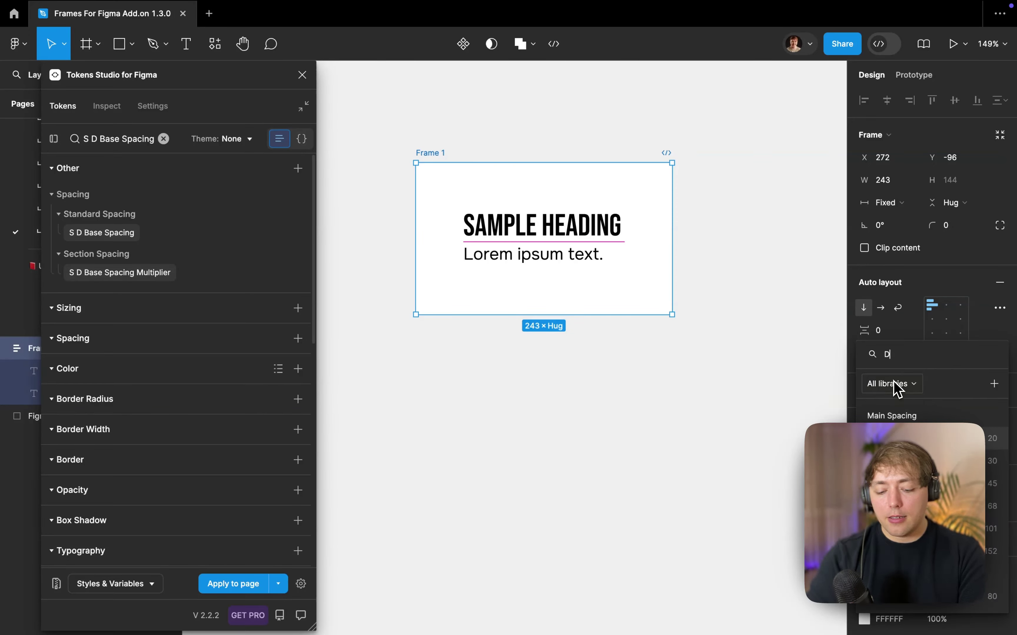
{"action": "type", "text": " content"}
{"action": "left_click", "coordinate": [879, 415]}
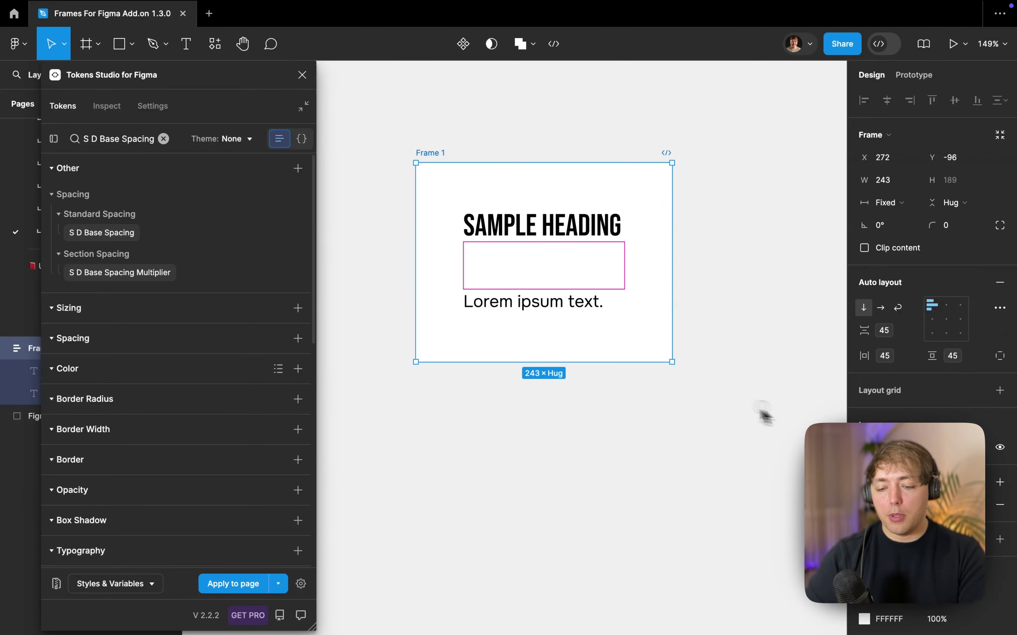
{"action": "left_click", "coordinate": [713, 407]}
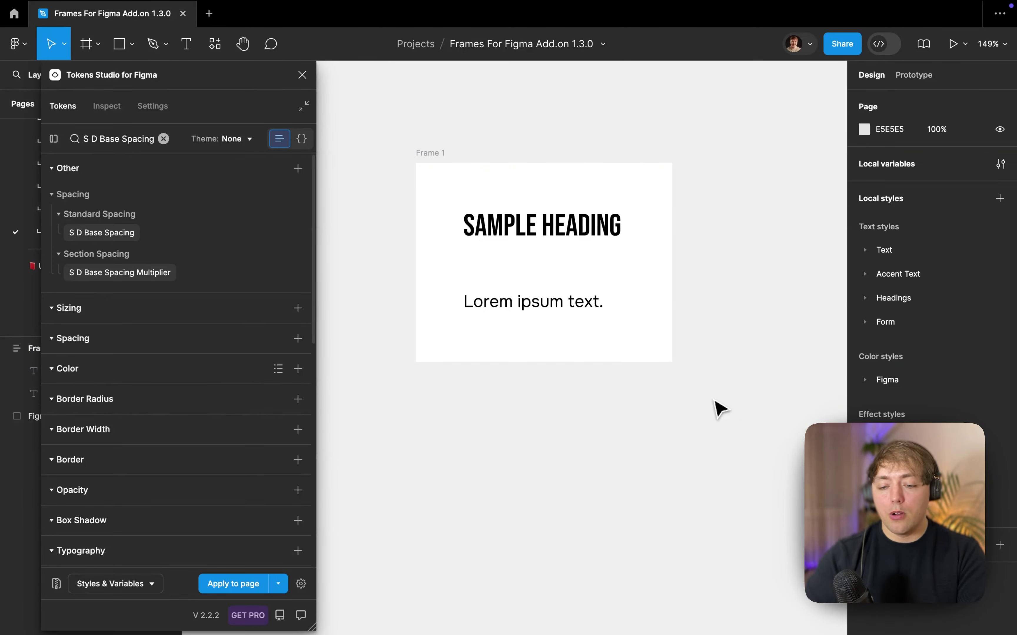
Apply the Global Radius variable to the frame's corner radius
{"action": "left_click", "coordinate": [452, 159]}
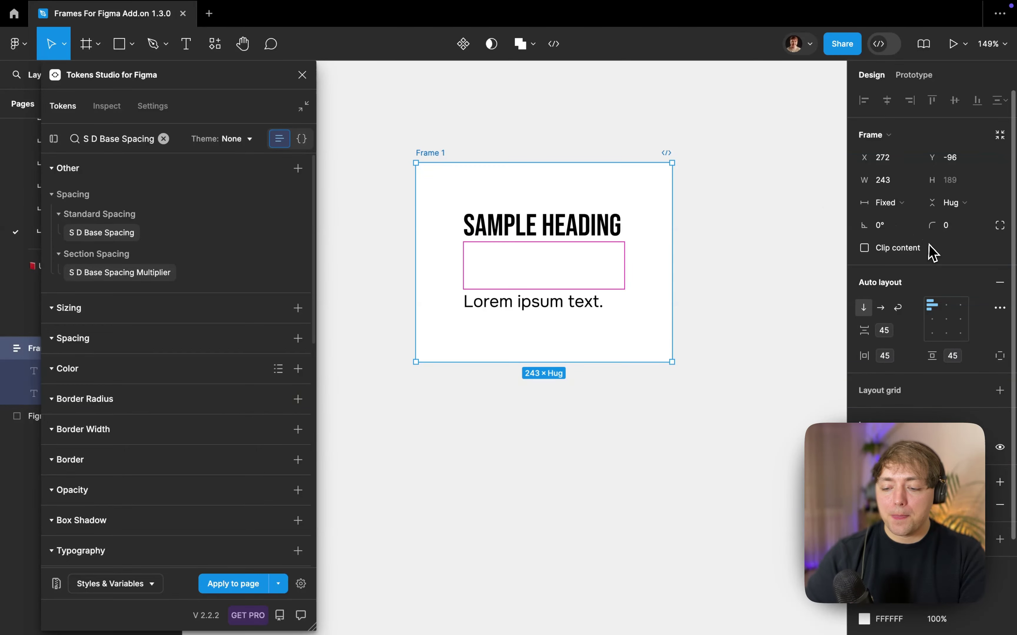
{"action": "left_click", "coordinate": [971, 228]}
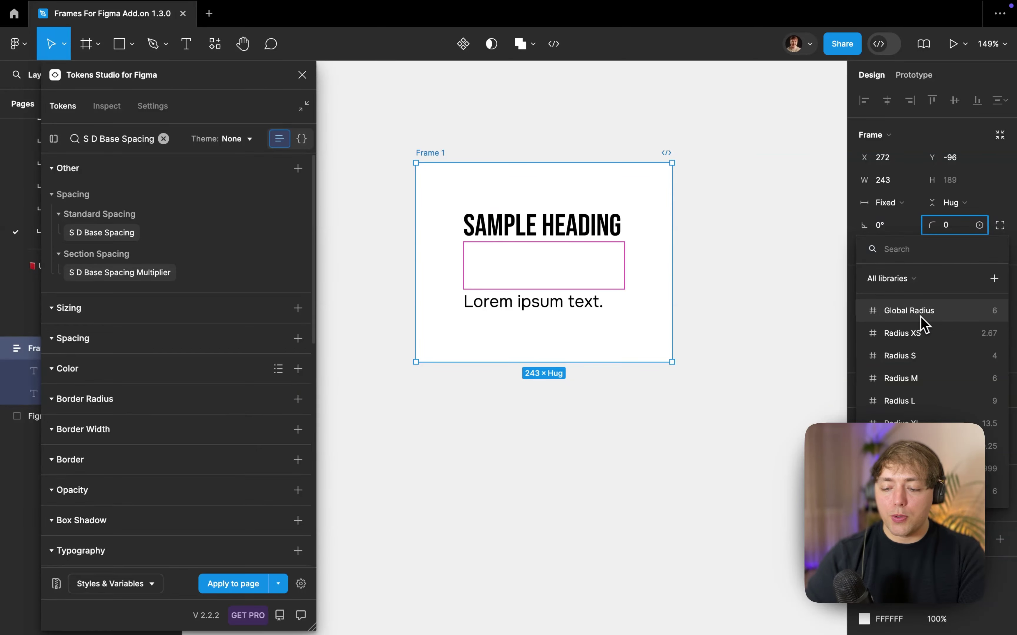
{"action": "left_click", "coordinate": [943, 316]}
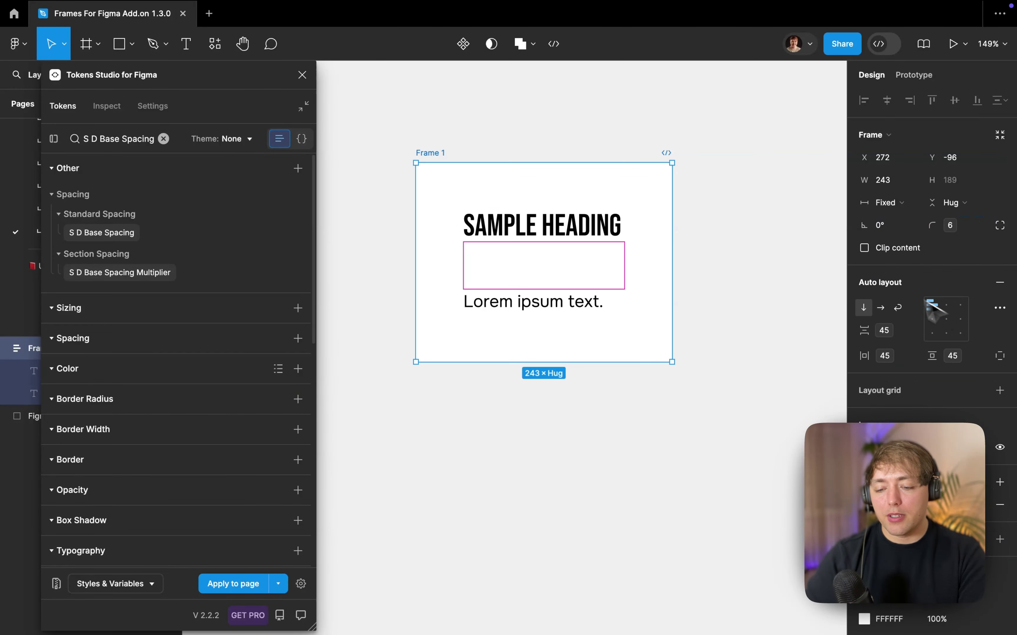
{"action": "left_click", "coordinate": [808, 234]}
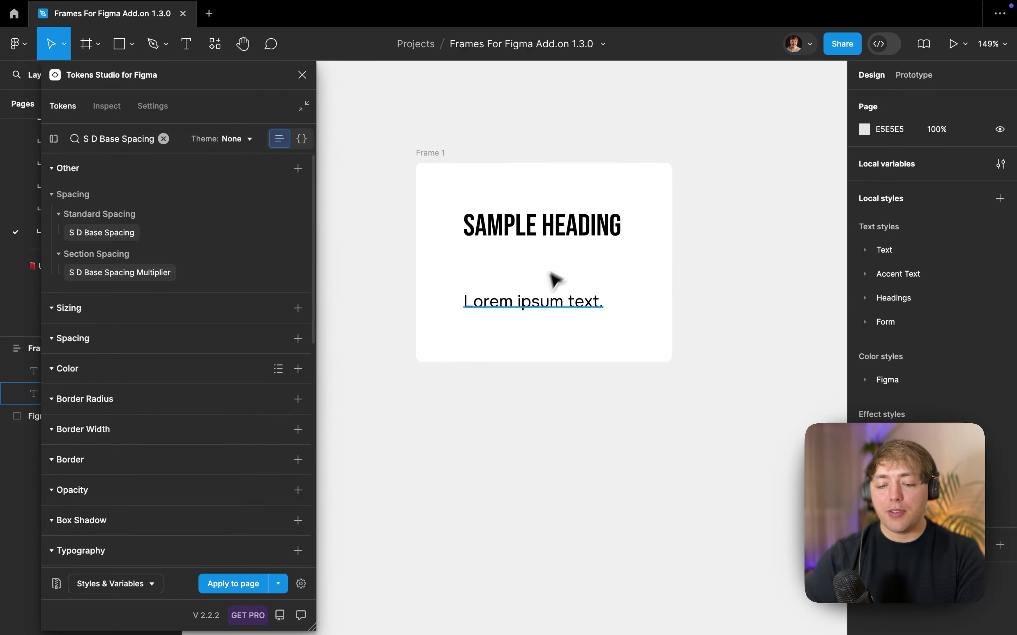
Change the frame's vertical gap between items to the "D Space" variable with the value 20
{"action": "left_click", "coordinate": [527, 195]}
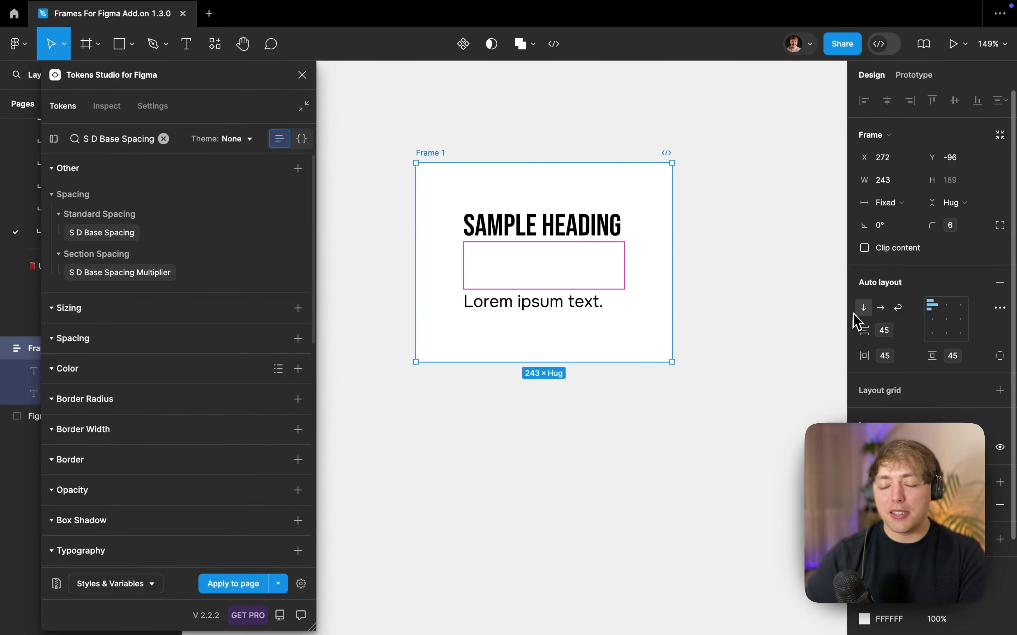
{"action": "left_click", "coordinate": [897, 332]}
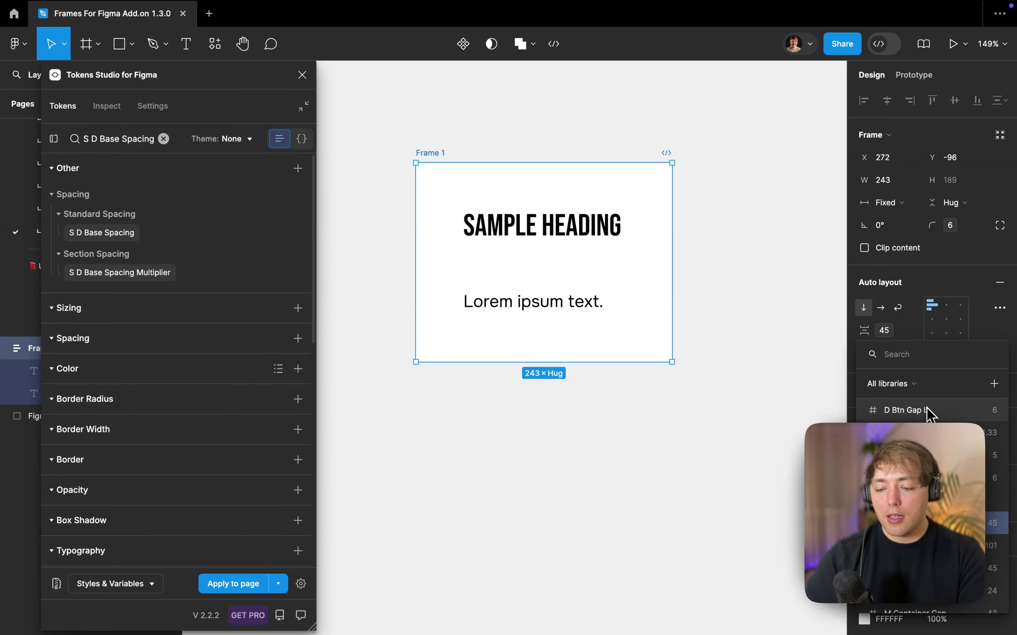
{"action": "type", "text": "D space"}
{"action": "left_click", "coordinate": [930, 453]}
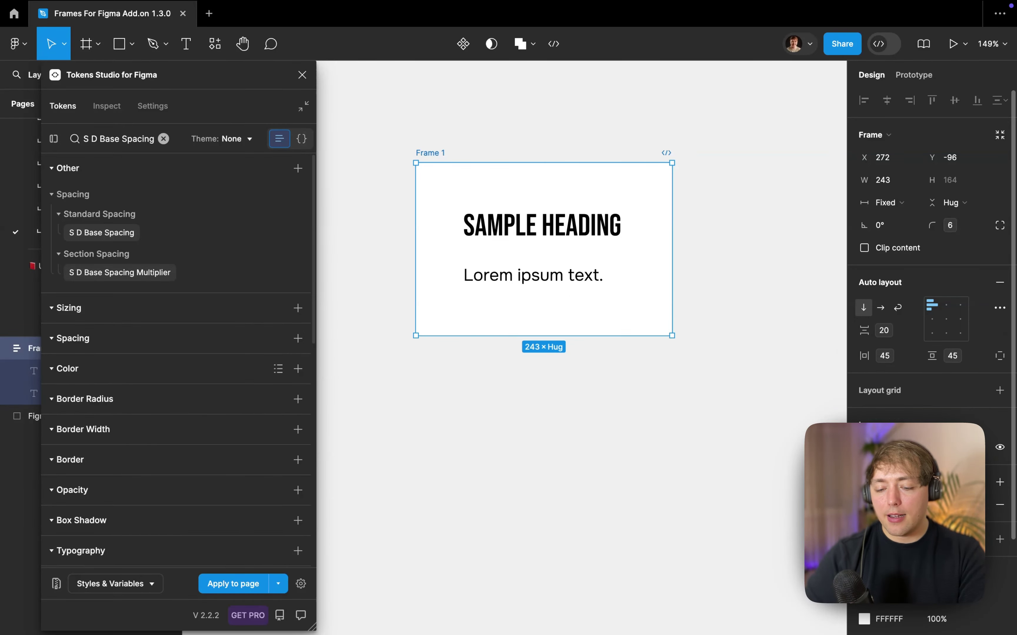
{"action": "left_click", "coordinate": [724, 273]}
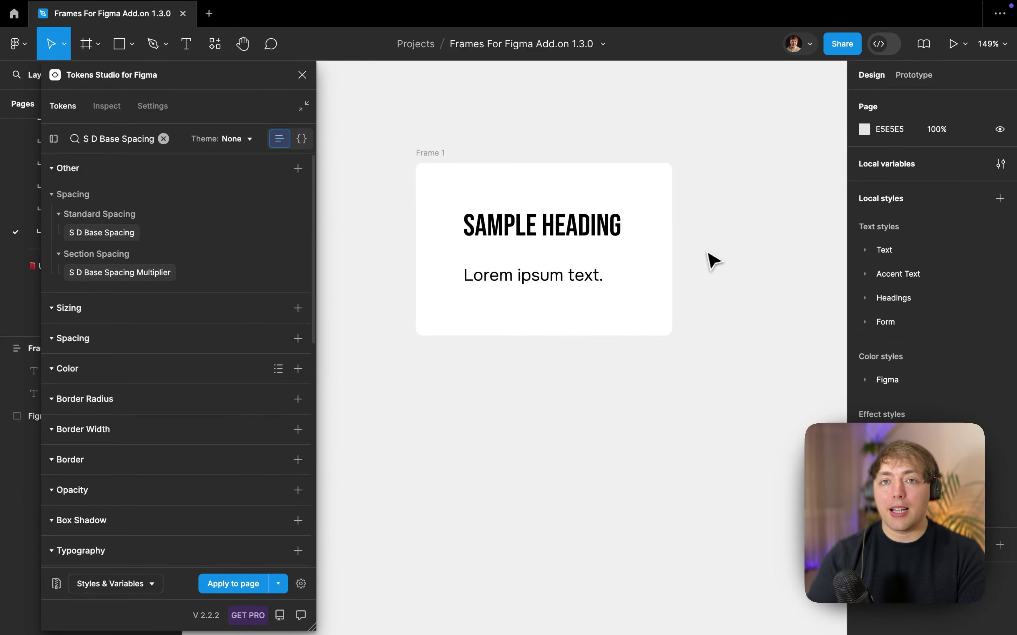
Set the frame's fill to the Ultra-Dark color from Main colors/Primary/Shades
{"action": "left_click", "coordinate": [661, 235]}
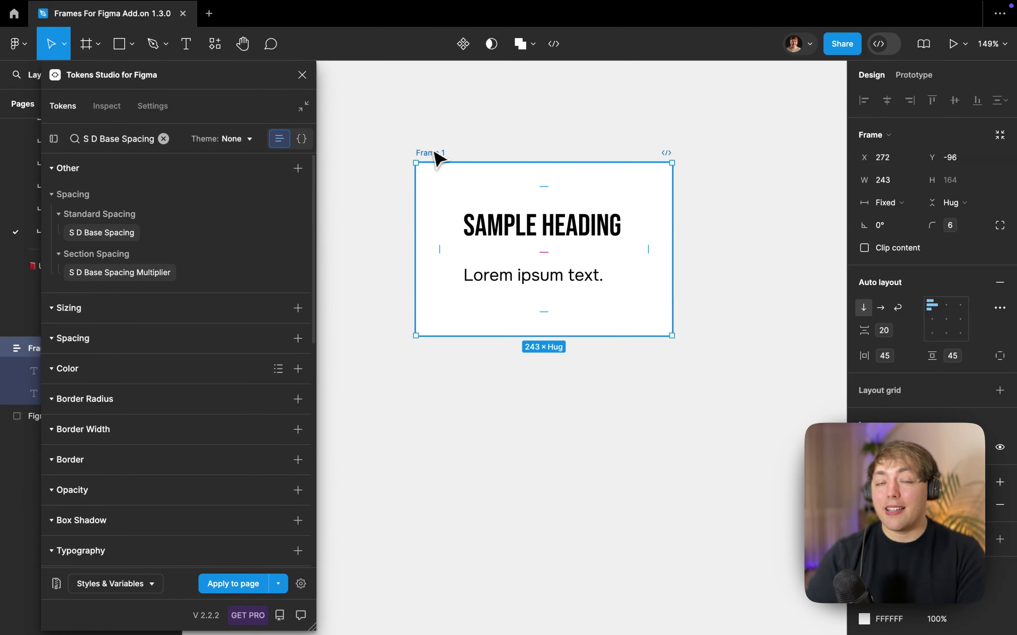
{"action": "scroll", "coordinate": [917, 347], "scroll_direction": "down", "scroll_amount": 3}
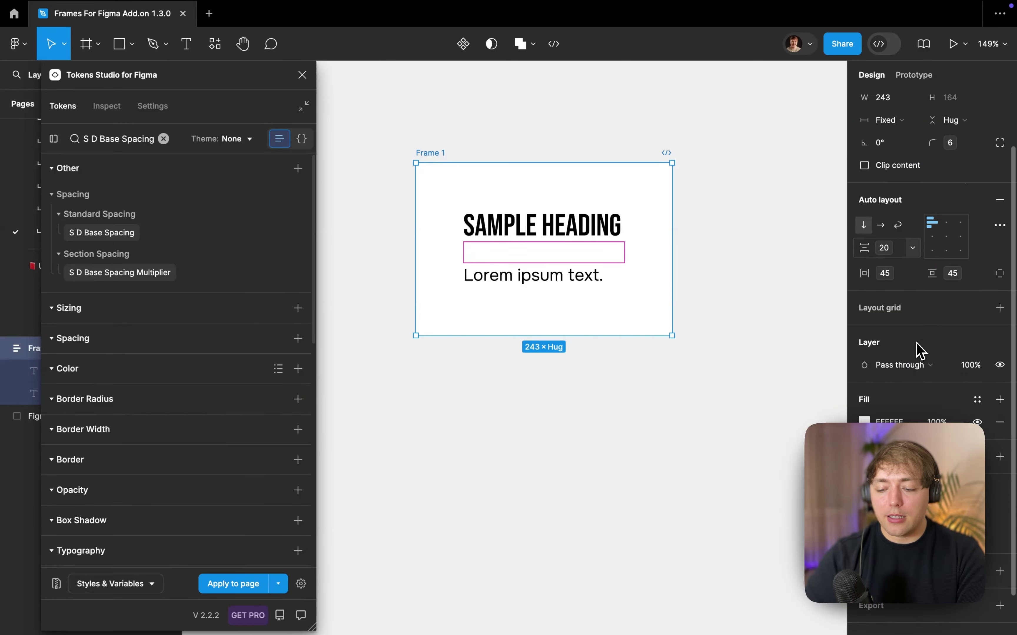
{"action": "left_click", "coordinate": [977, 376]}
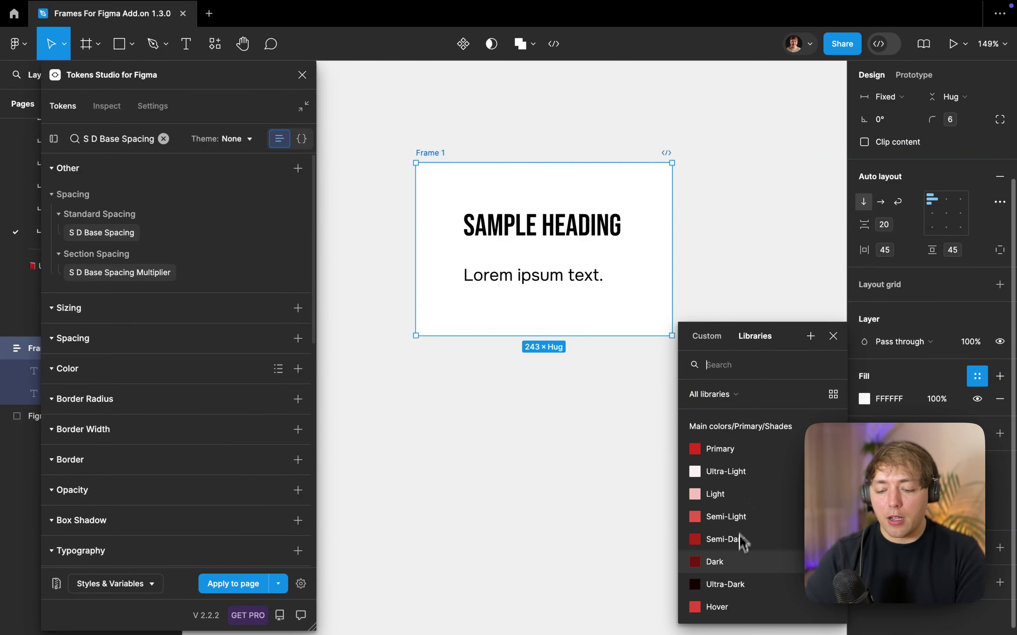
{"action": "left_click", "coordinate": [738, 585]}
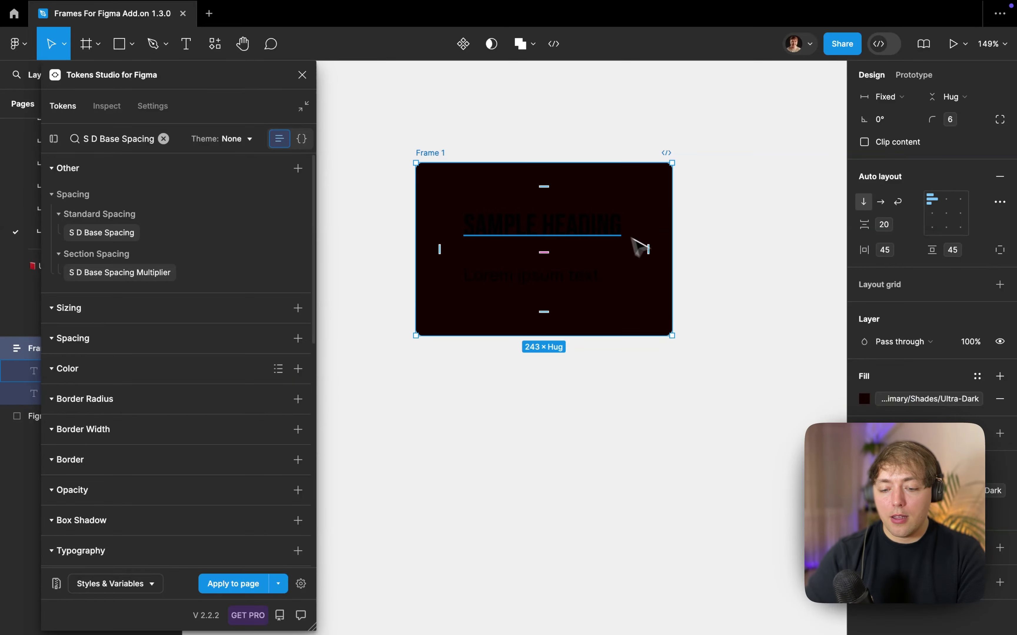
Set the sample heading's fill to the Ultra-Light color from Main colors/Primary/Shades
{"action": "left_click", "coordinate": [617, 236]}
{"action": "left_click", "coordinate": [977, 351]}
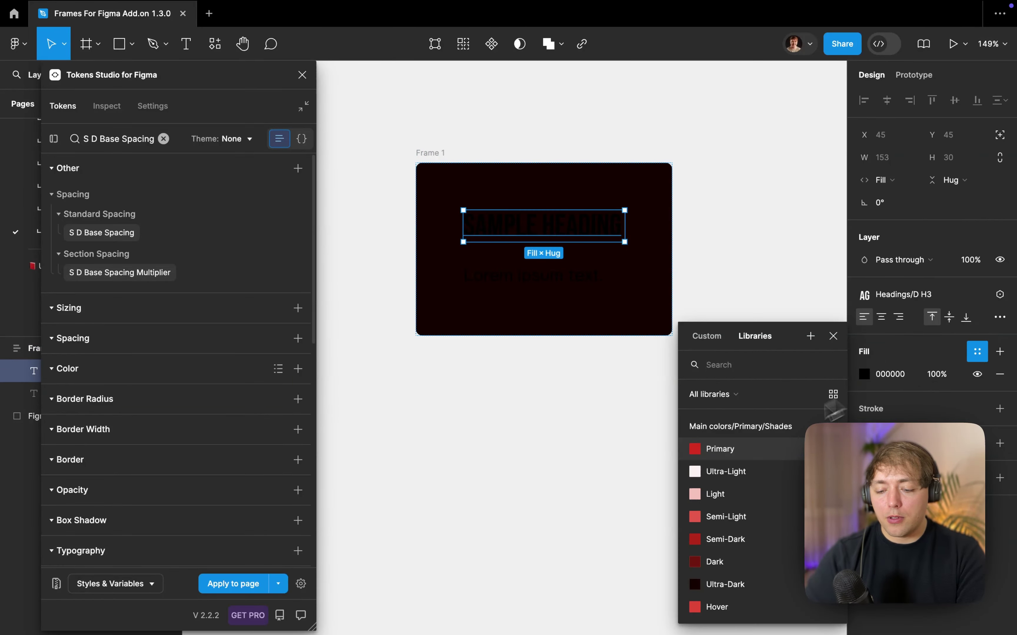
{"action": "left_click", "coordinate": [731, 470]}
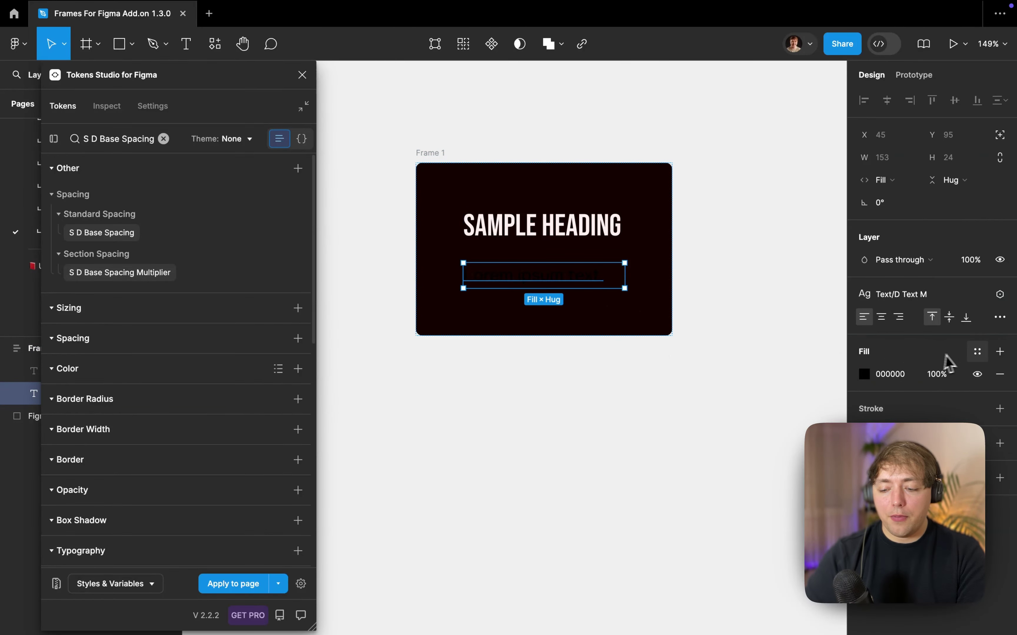
Set the lorem ipsum text layer's fill to the Text Color Light Muted color from Typography colors/Text
{"action": "left_click", "coordinate": [977, 352]}
{"action": "type", "text": "Text co"}
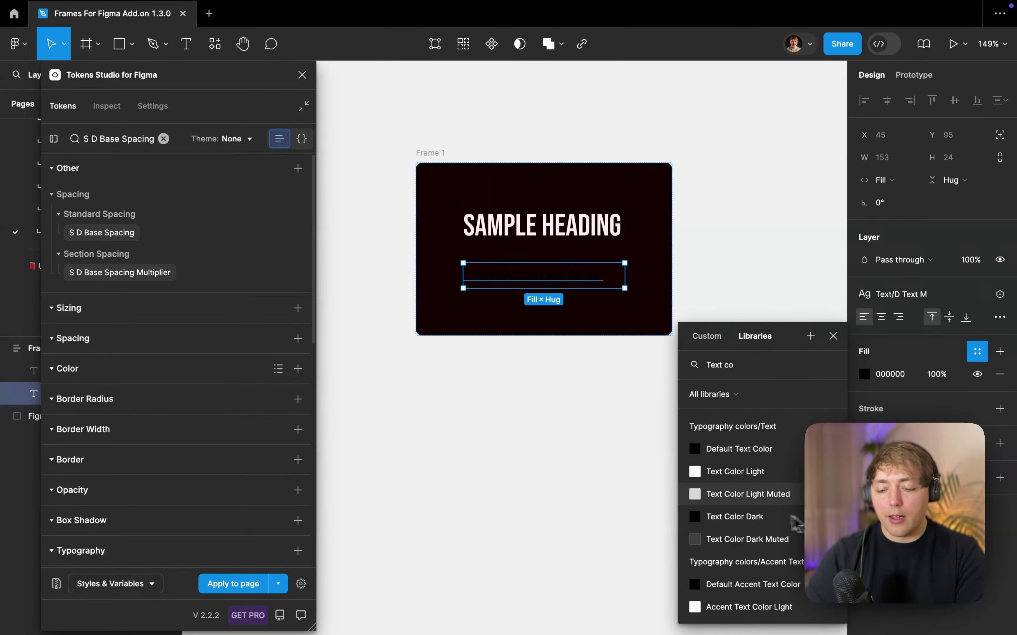
{"action": "left_click", "coordinate": [747, 494]}
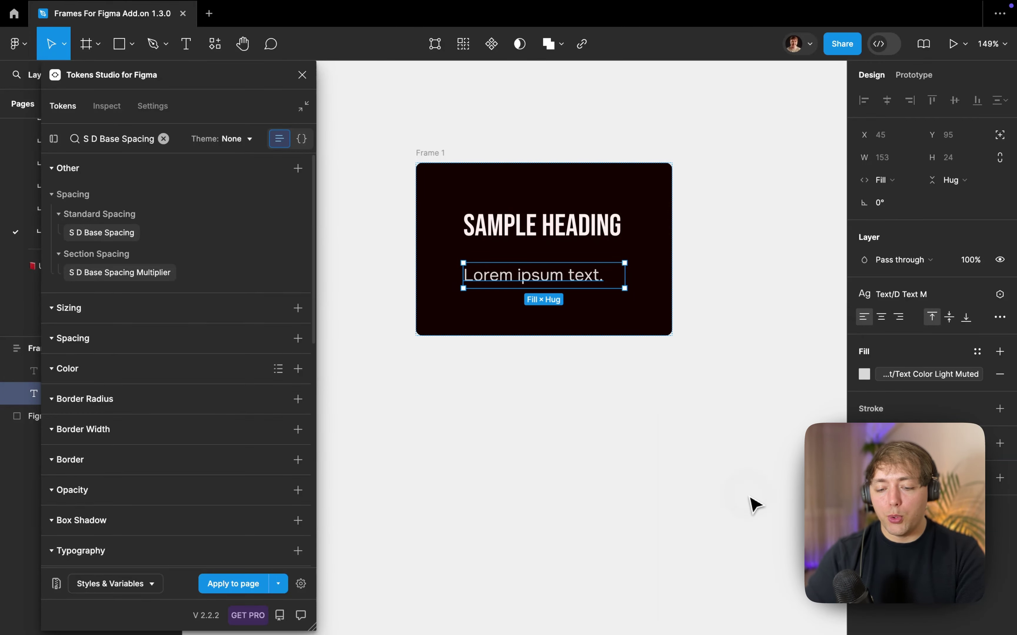
{"action": "left_click", "coordinate": [750, 419]}
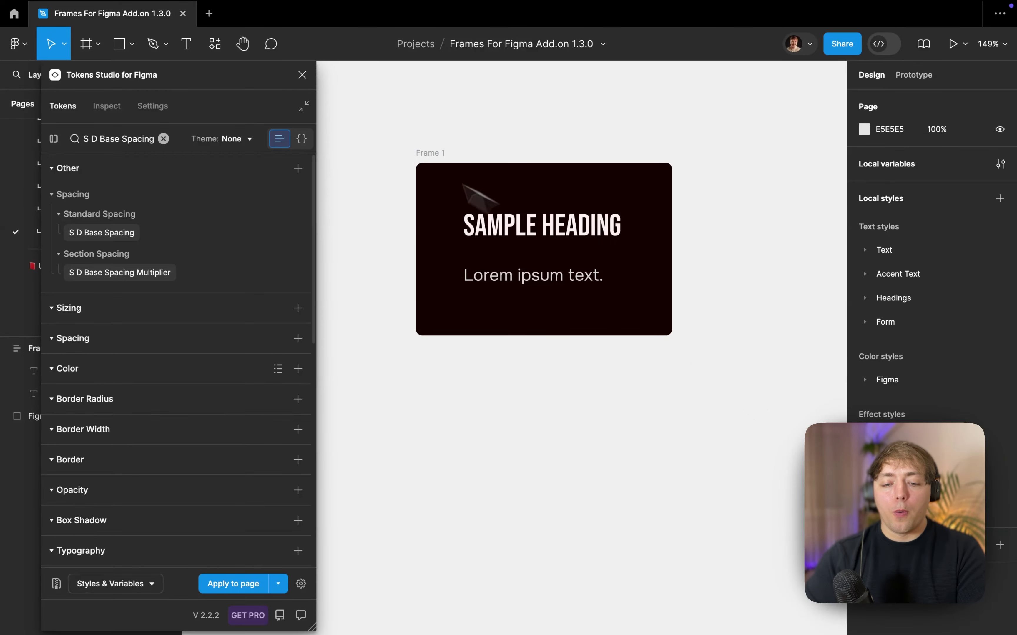
Minimize the Tokens Studio plugin window and open the Blog page under Website templates
{"action": "left_click", "coordinate": [305, 109]}
{"action": "scroll", "coordinate": [139, 227], "scroll_direction": "up", "scroll_amount": 5}
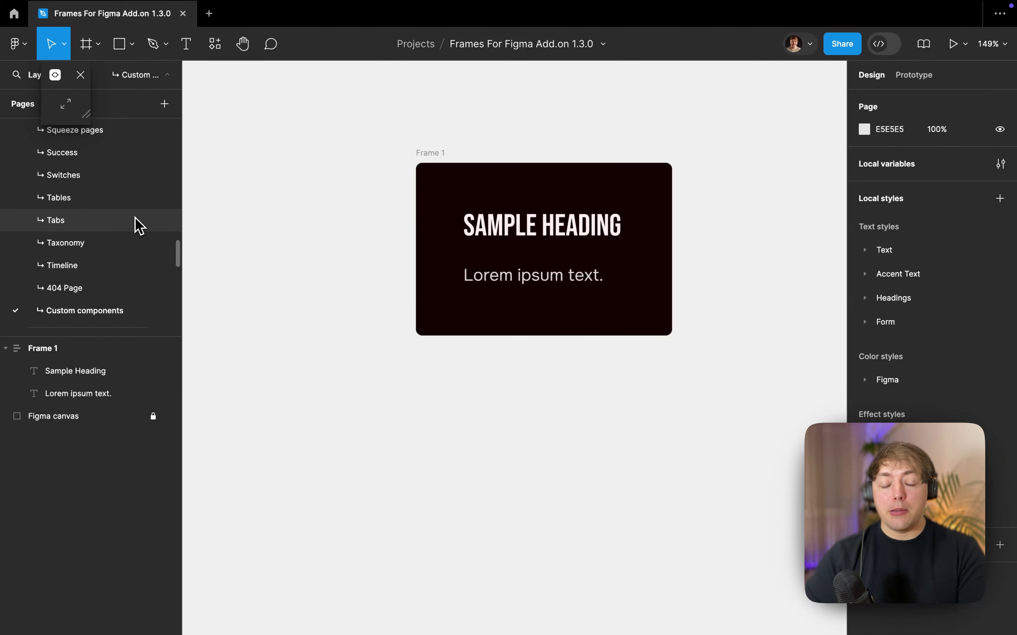
{"action": "scroll", "coordinate": [139, 227], "scroll_direction": "up", "scroll_amount": 10}
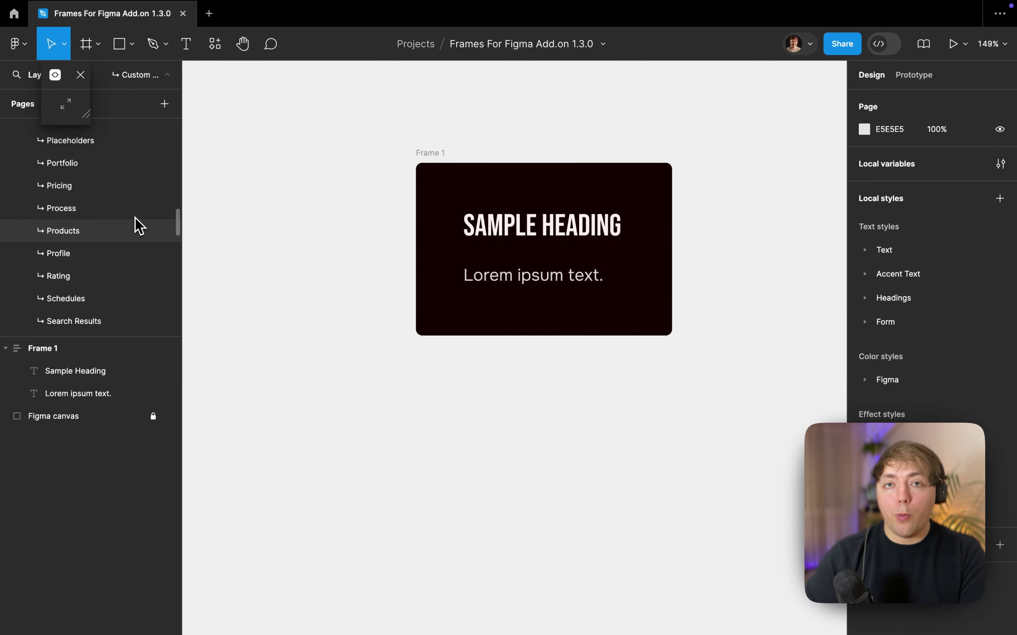
{"action": "scroll", "coordinate": [138, 227], "scroll_direction": "up", "scroll_amount": 10}
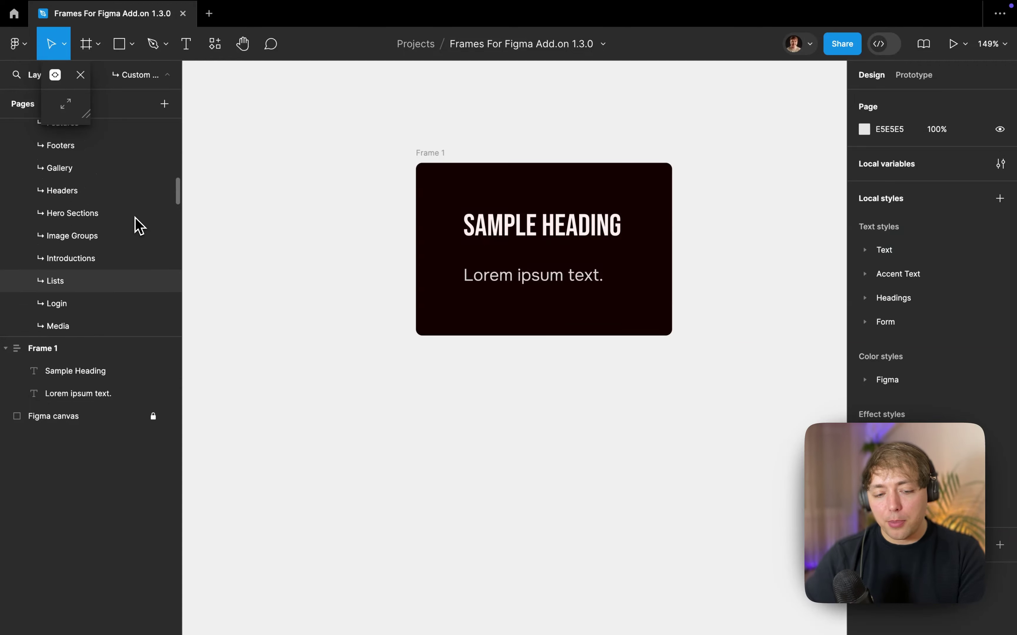
{"action": "scroll", "coordinate": [138, 227], "scroll_direction": "up", "scroll_amount": 10}
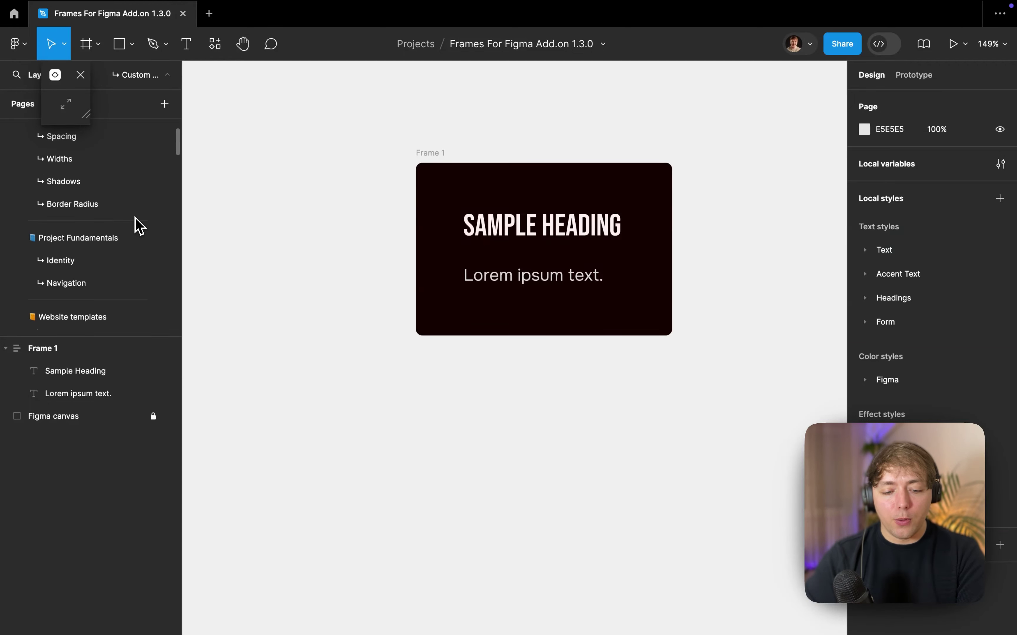
{"action": "scroll", "coordinate": [138, 227], "scroll_direction": "down", "scroll_amount": 7}
{"action": "scroll", "coordinate": [139, 227], "scroll_direction": "up", "scroll_amount": 2}
{"action": "left_click", "coordinate": [138, 226]}
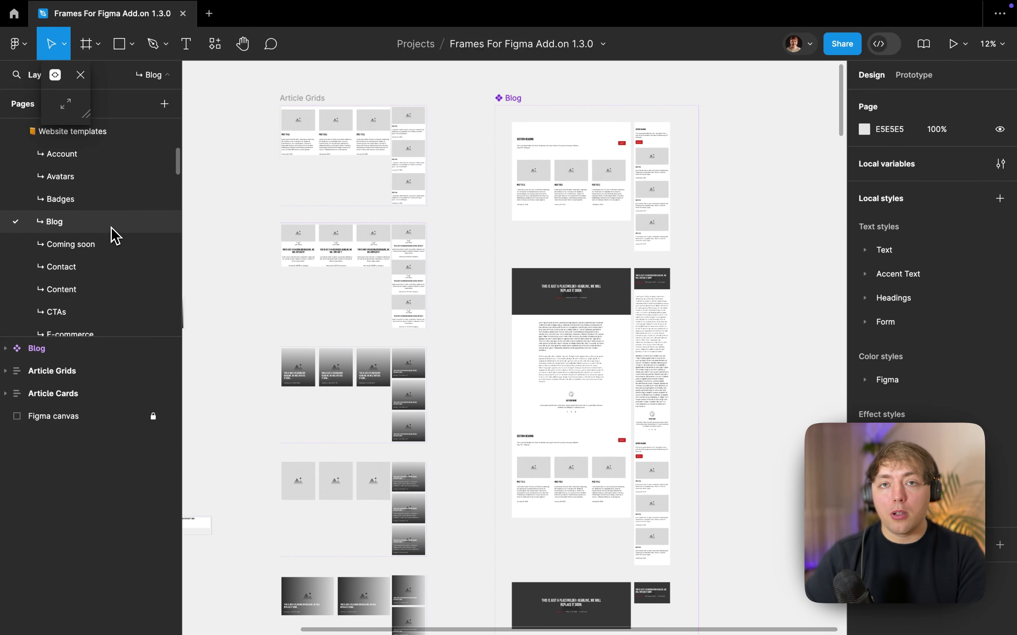
Look over the Article Cards, Article Grids and Blog components, and select the Article Section Alpha desktop variant
{"action": "scroll", "coordinate": [279, 164], "scroll_direction": "left", "scroll_amount": 6}
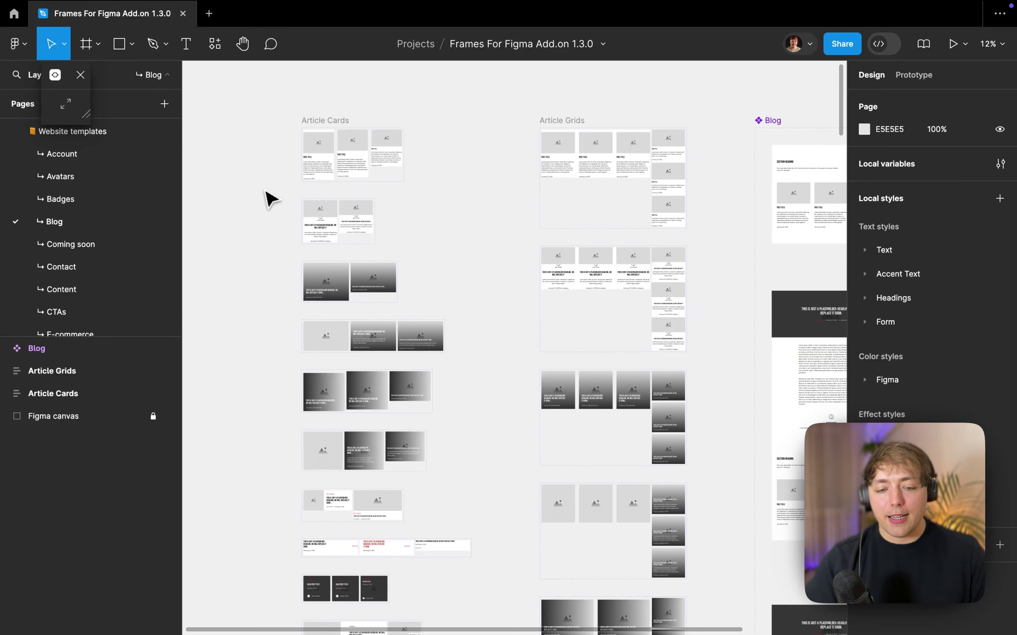
{"action": "scroll", "coordinate": [269, 197], "scroll_direction": "right", "scroll_amount": 10}
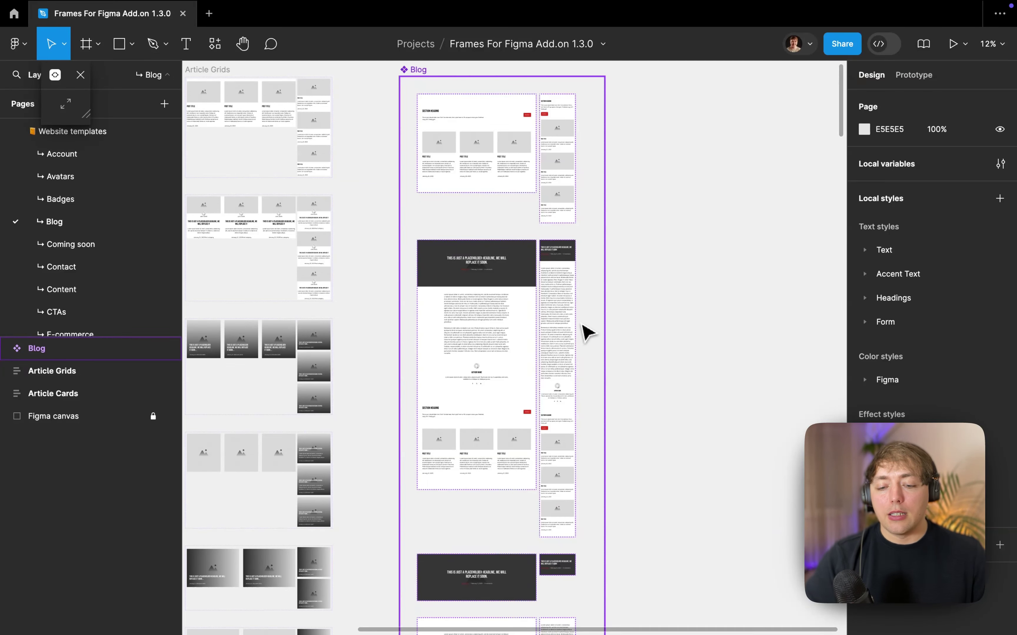
{"action": "scroll", "coordinate": [586, 333], "scroll_direction": "right", "scroll_amount": 2}
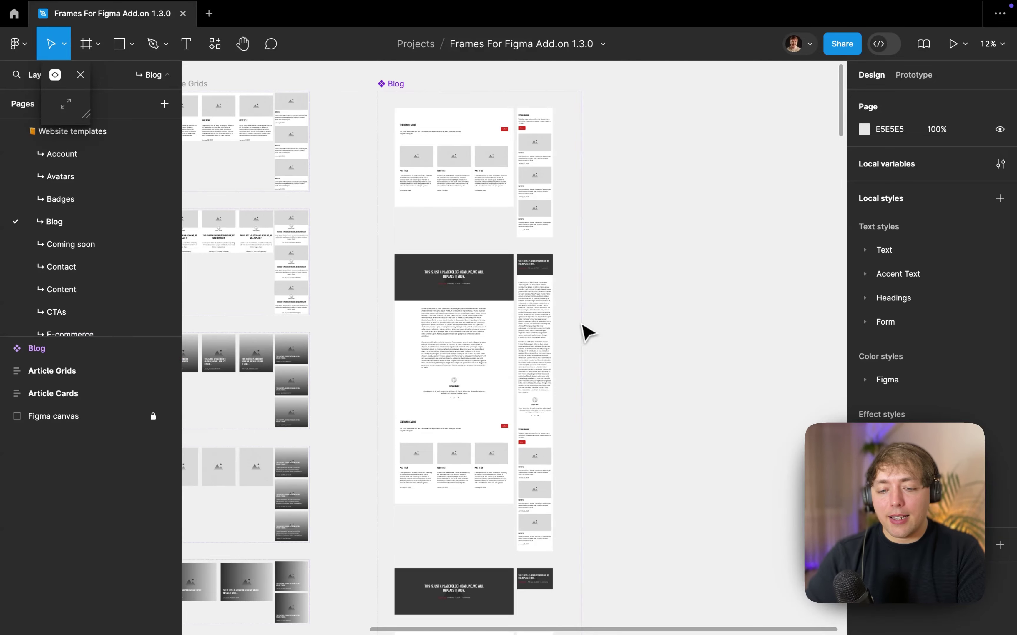
{"action": "left_click", "coordinate": [470, 130]}
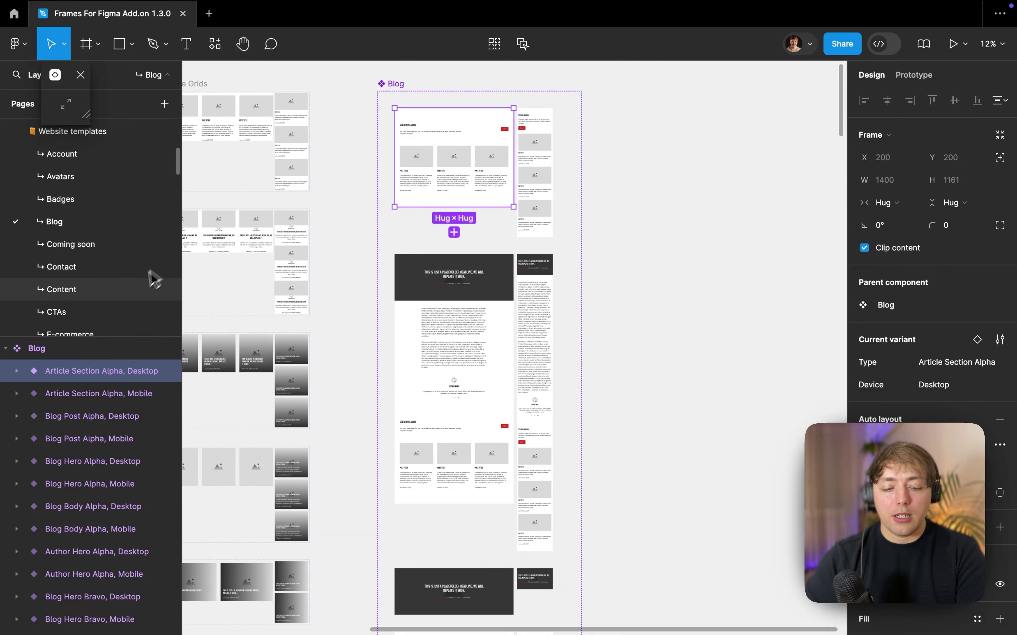
Open the Final design page under Website design and close the Tokens Studio plugin
{"action": "scroll", "coordinate": [136, 295], "scroll_direction": "down", "scroll_amount": 10}
{"action": "left_click", "coordinate": [90, 330]}
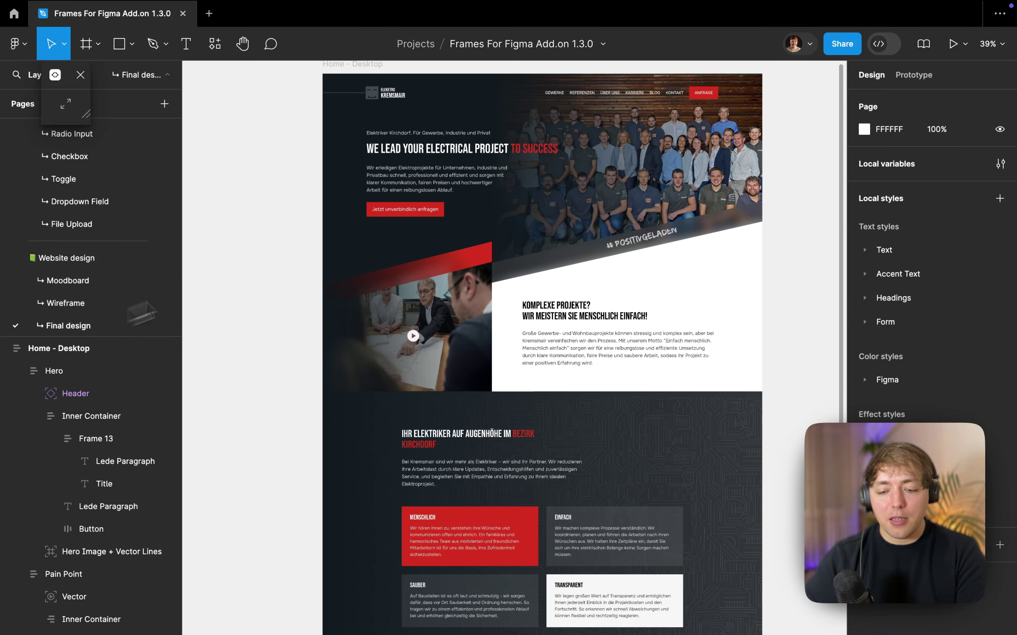
{"action": "scroll", "coordinate": [632, 241], "scroll_direction": "right", "scroll_amount": 10}
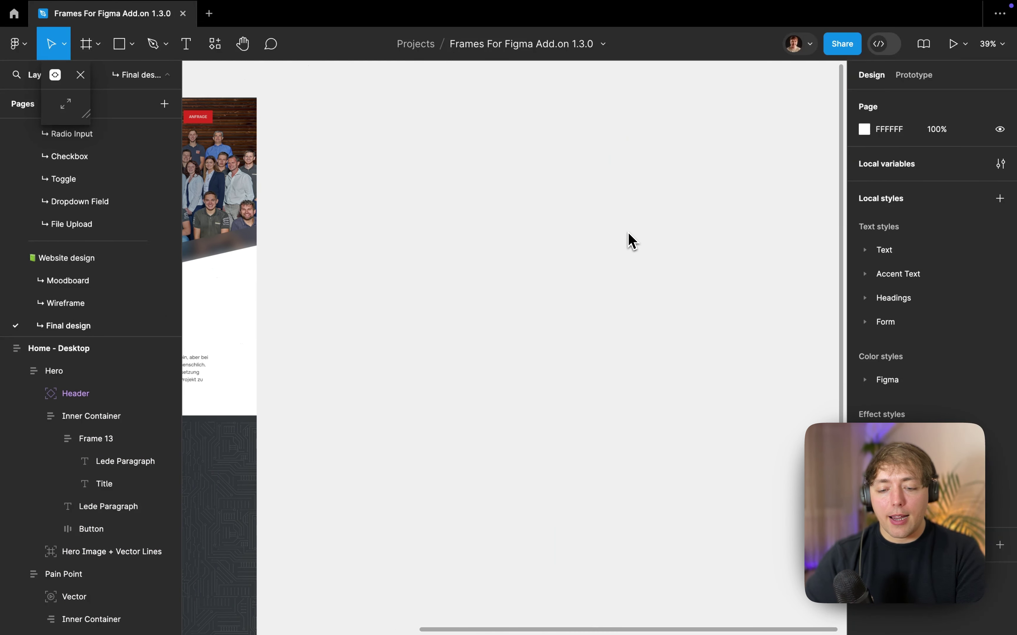
{"action": "left_click", "coordinate": [80, 76]}
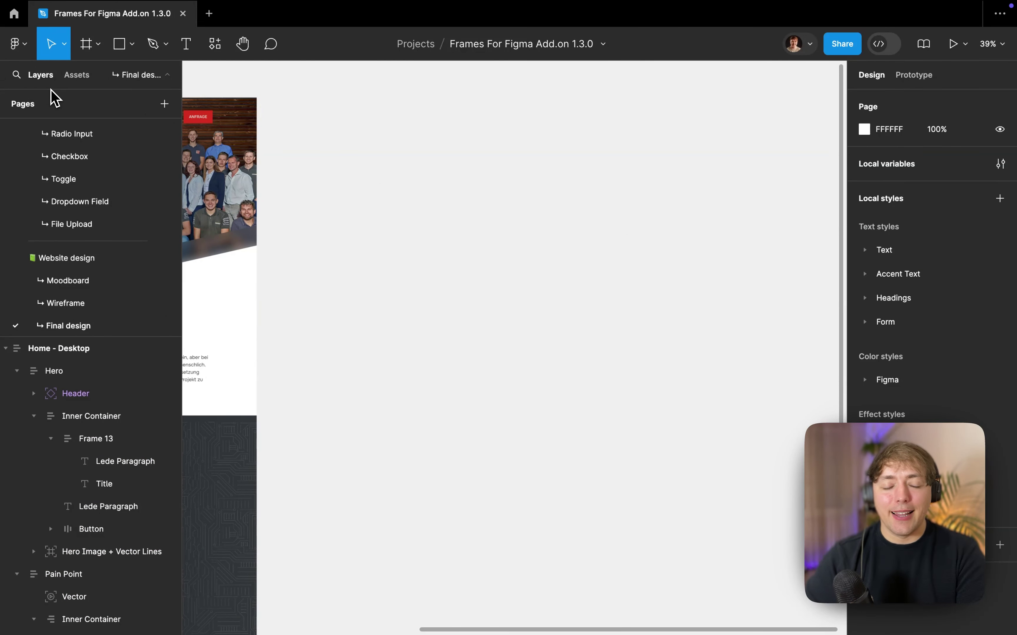
{"action": "scroll", "coordinate": [411, 195], "scroll_direction": "right", "scroll_amount": 5}
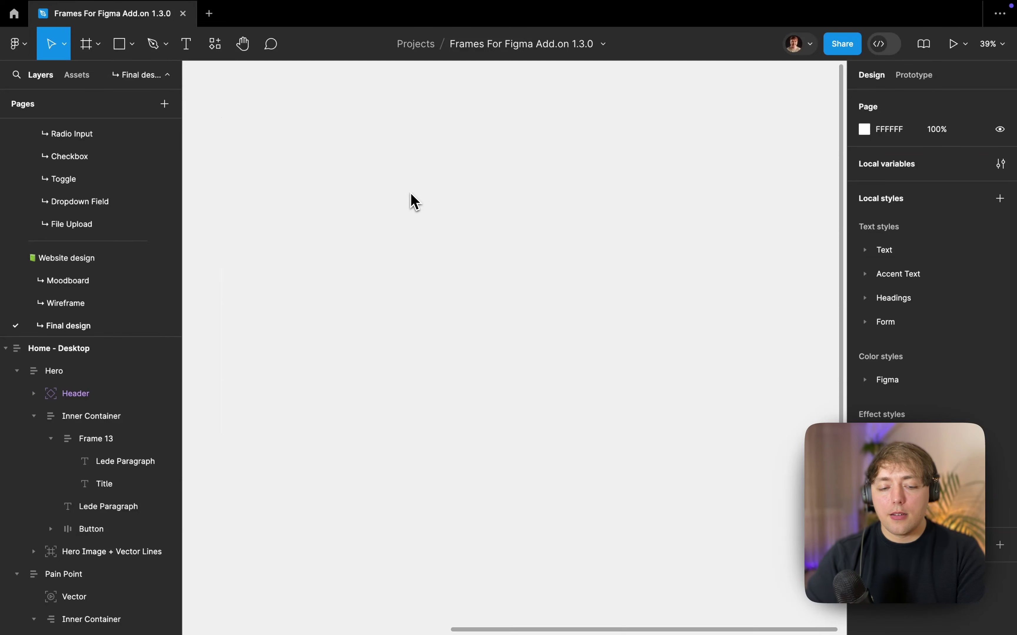
Look over the local component assets, return to the layer list and collapse all layers
{"action": "left_click", "coordinate": [80, 77]}
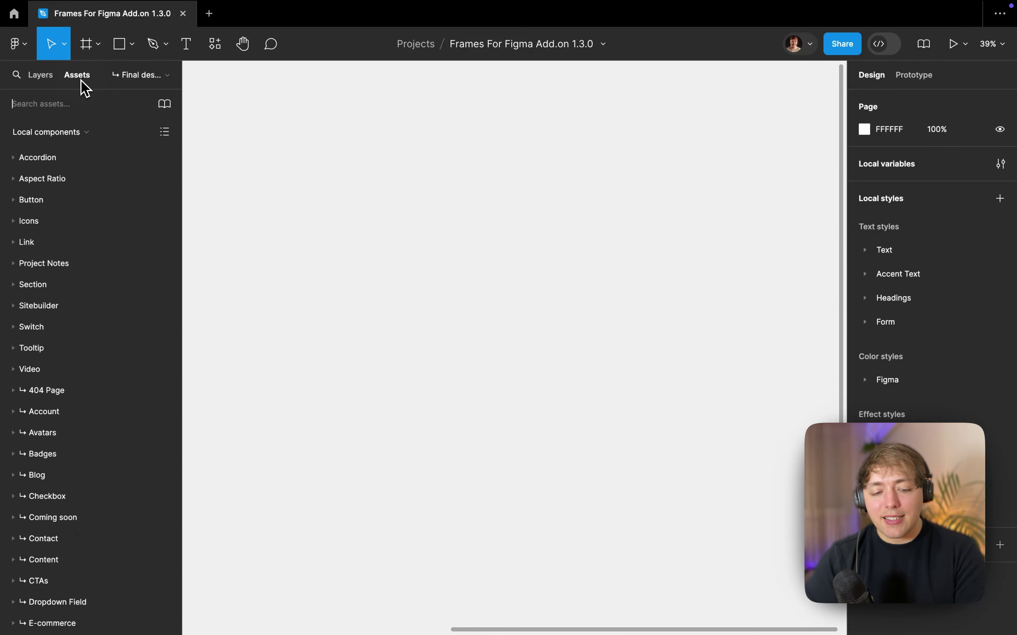
{"action": "left_click", "coordinate": [74, 103]}
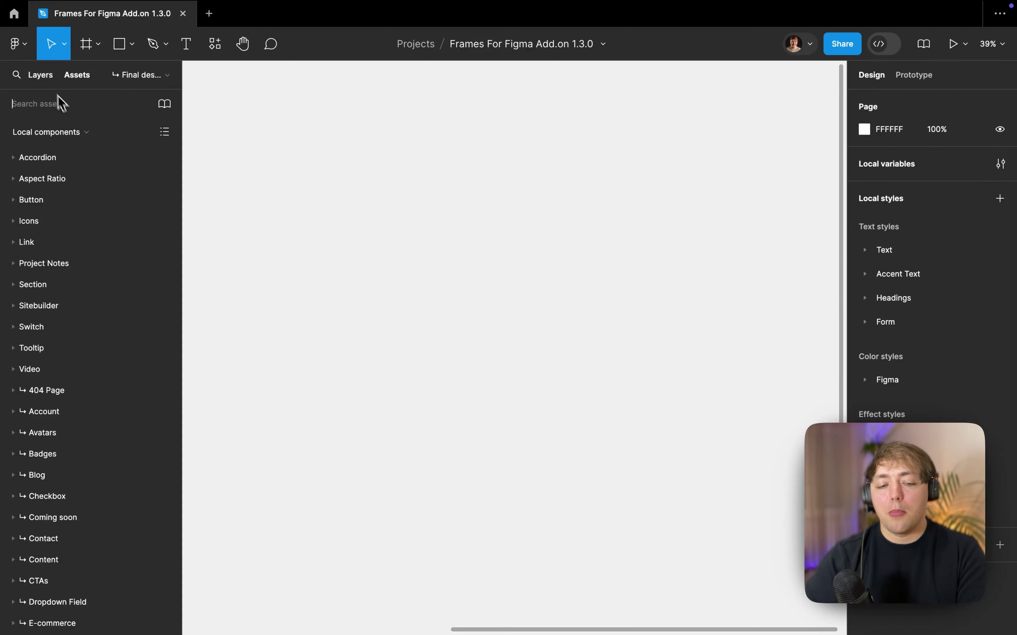
{"action": "left_click", "coordinate": [41, 75]}
{"action": "key", "text": "alt+l"}
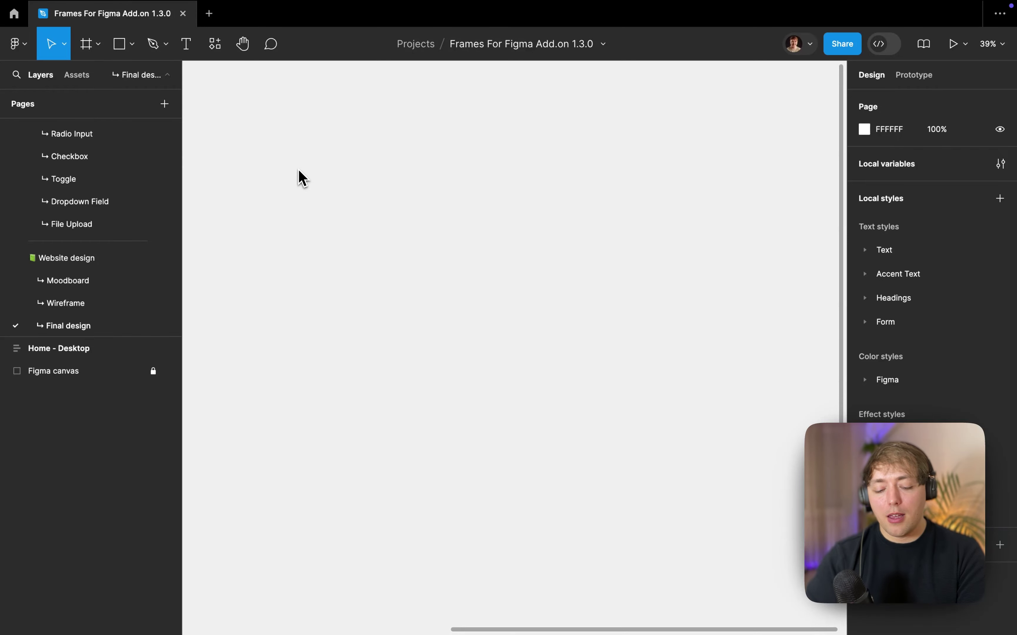
Find the Sitebuilder component in the assets and place an instance on the empty canvas beside the Home - Desktop frame
{"action": "key", "text": "alt+i"}
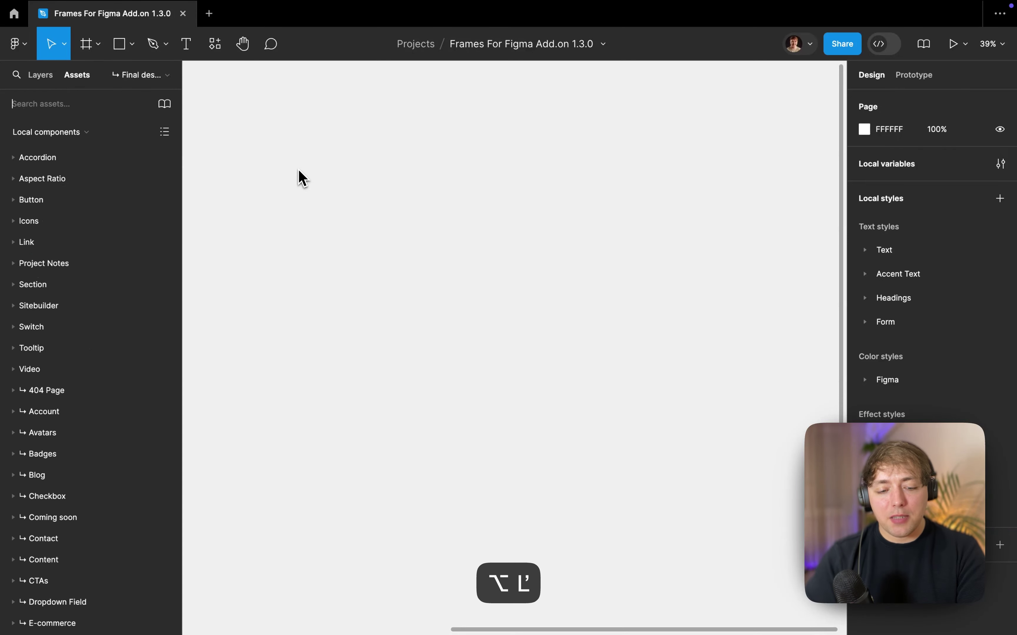
{"action": "type", "text": "Sitebuilder"}
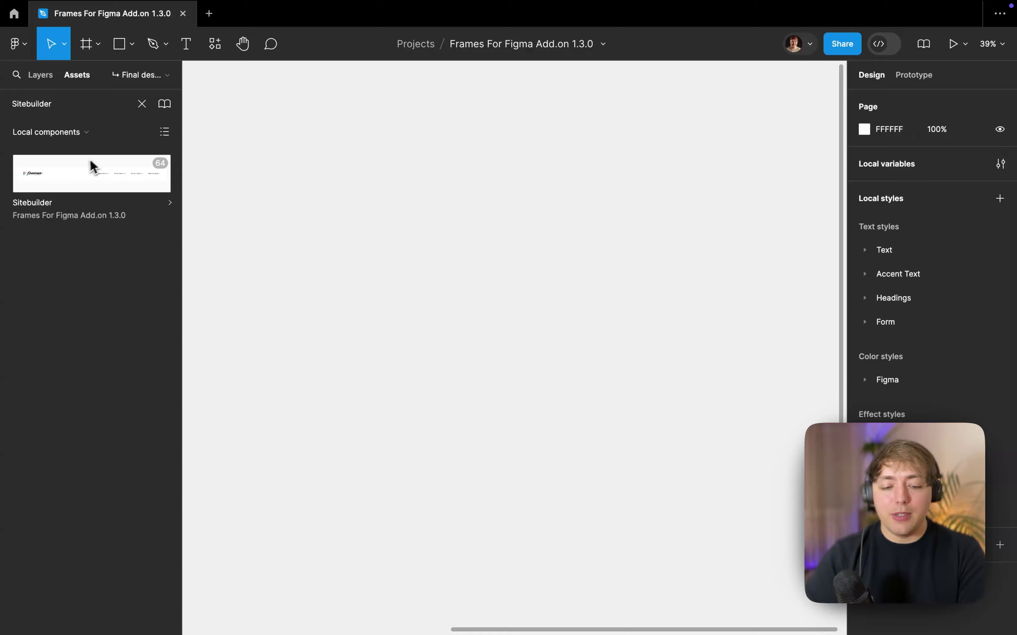
{"action": "left_click_drag", "start_coordinate": [91, 163], "coordinate": [581, 252]}
{"action": "scroll", "coordinate": [576, 244], "scroll_direction": "right", "scroll_amount": 5}
{"action": "left_click", "coordinate": [41, 75]}
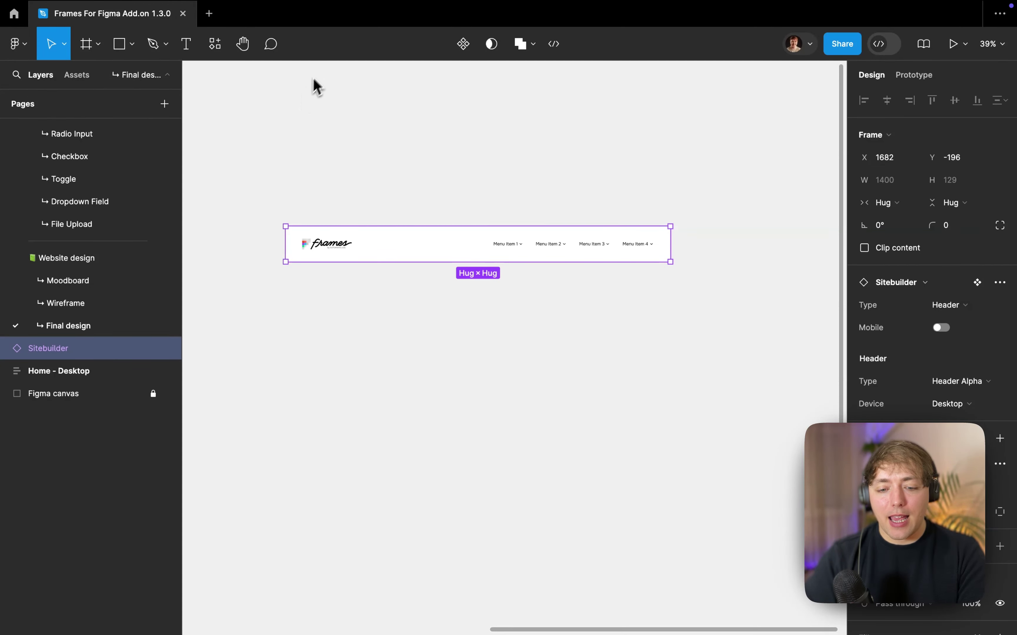
Wrap the Sitebuilder instance in an auto layout frame and set its padding and vertical gap to 0
{"action": "key", "text": "shift+a"}
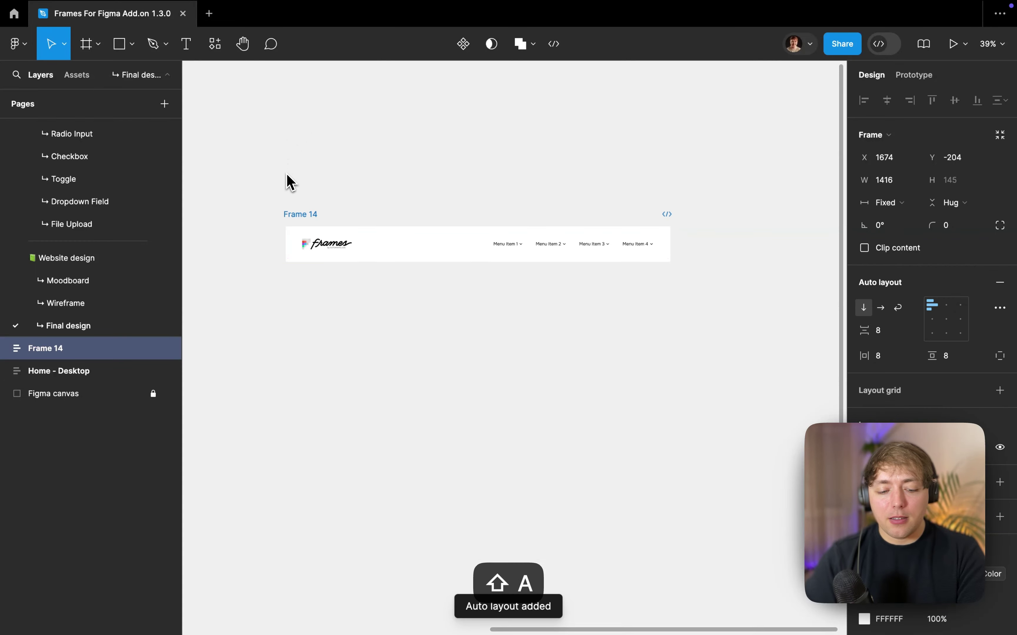
{"action": "left_click", "coordinate": [893, 358]}
{"action": "type", "text": "0"}
{"action": "key", "text": "Return"}
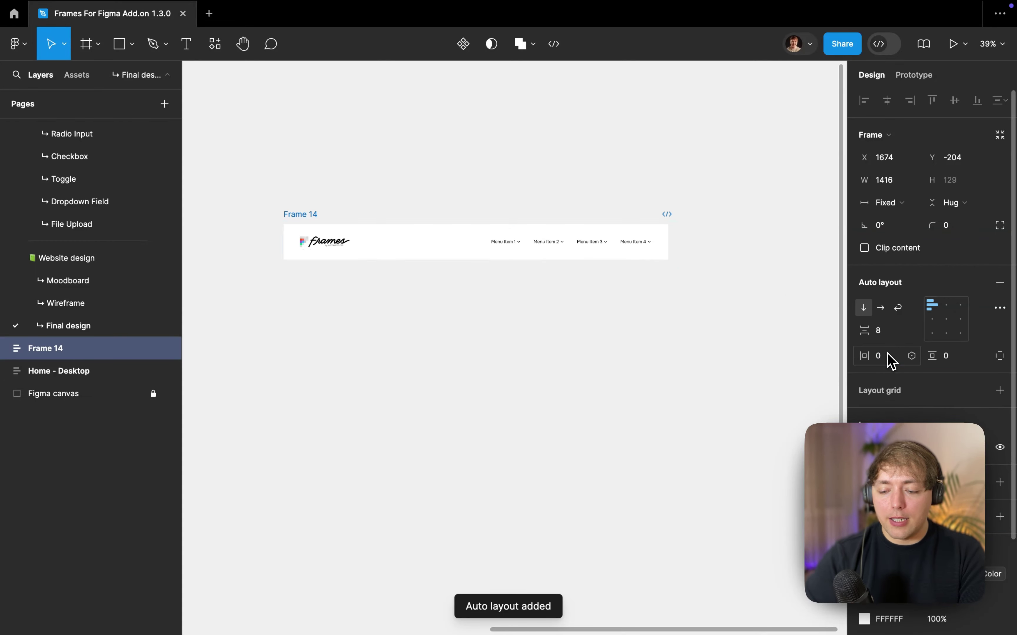
{"action": "left_click", "coordinate": [889, 336]}
{"action": "type", "text": "0"}
{"action": "key", "text": "Return"}
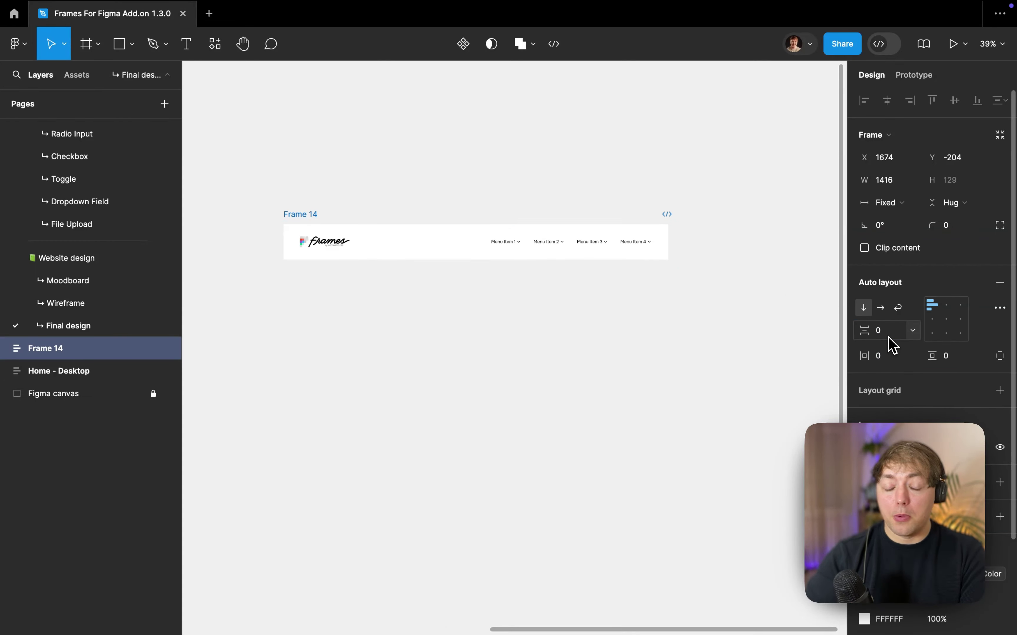
Rename the new auto layout frame as Desktop and collapse the page list
{"action": "key", "text": "super+r"}
{"action": "type", "text": "De"}
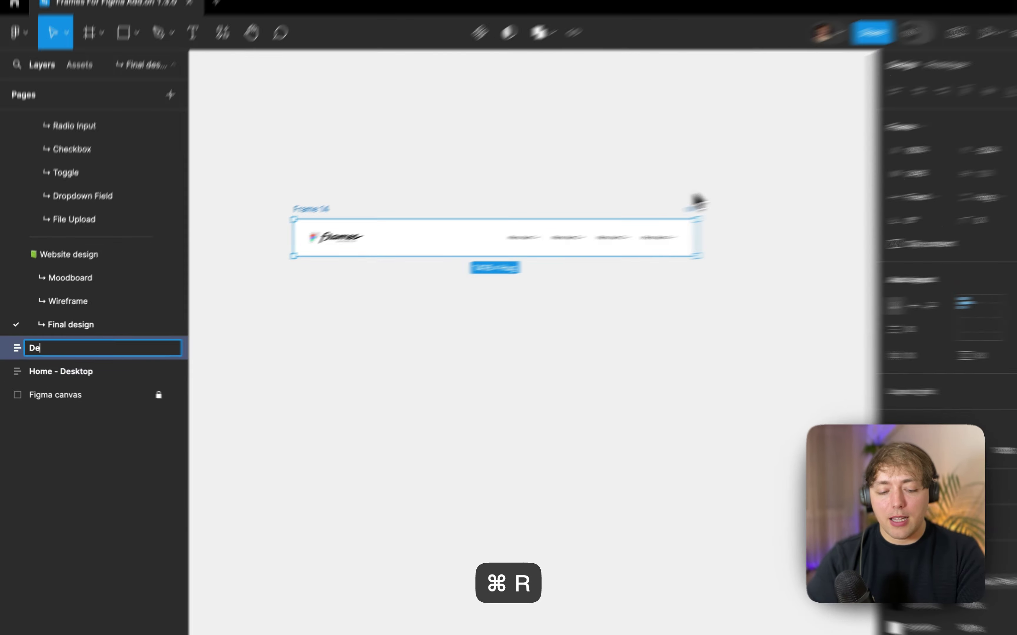
{"action": "type", "text": "sktop"}
{"action": "key", "text": "Return"}
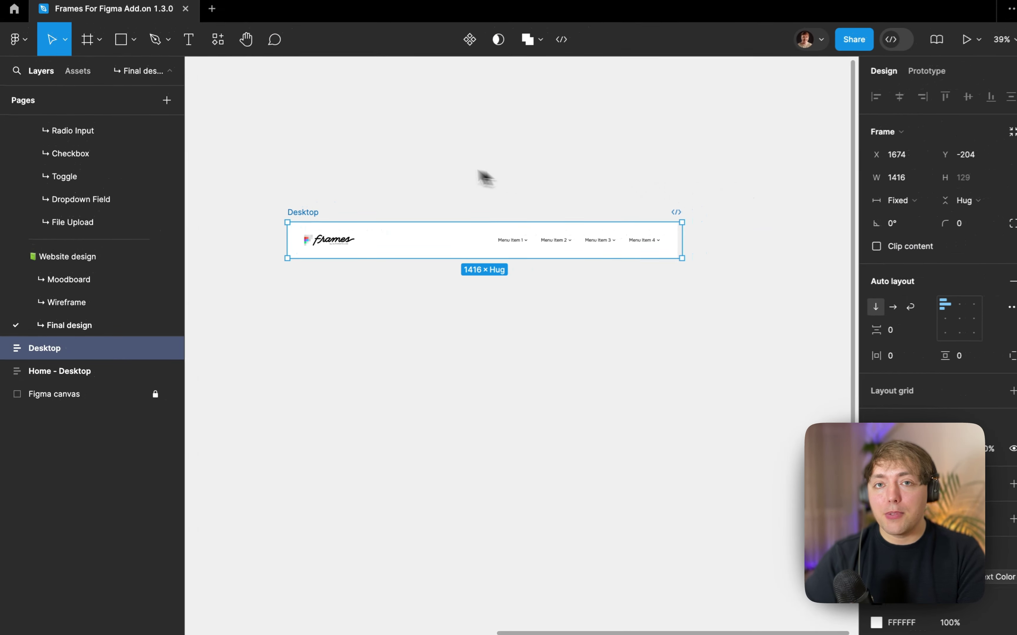
{"action": "left_click", "coordinate": [169, 71]}
Select the Sitebuilder instance inside the Desktop frame, review its available section types and choose Header
{"action": "key", "text": "Return"}
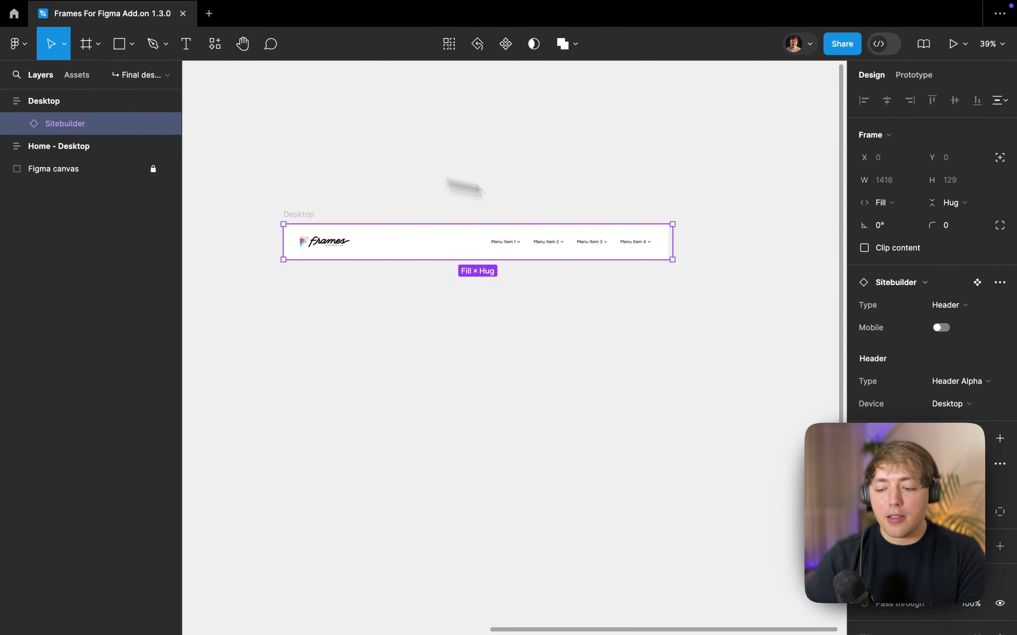
{"action": "scroll", "coordinate": [954, 282], "scroll_direction": "down", "scroll_amount": 2}
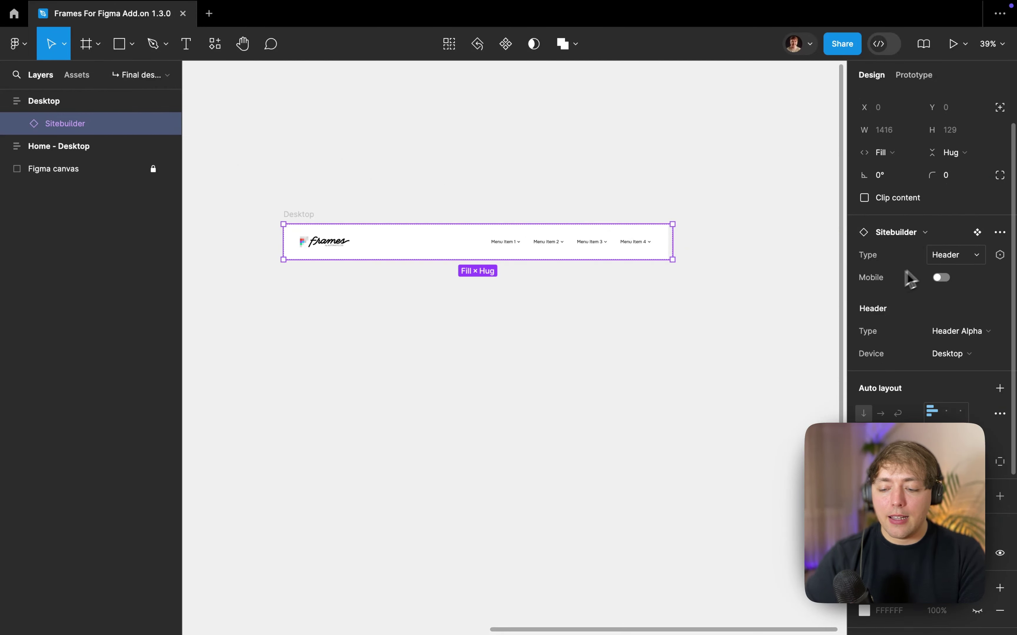
{"action": "left_click", "coordinate": [946, 257]}
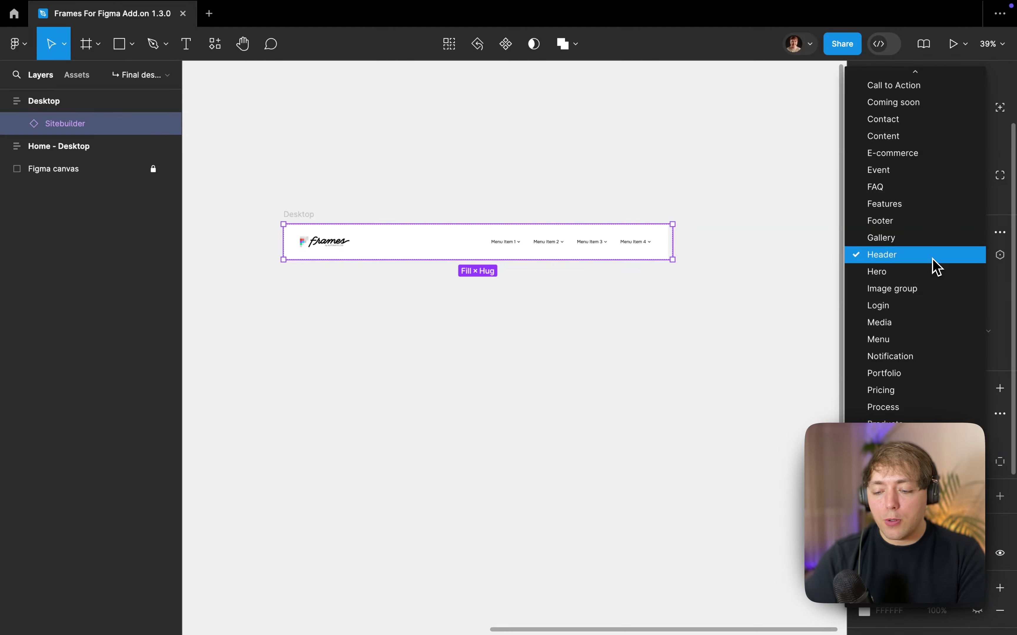
{"action": "scroll", "coordinate": [932, 259], "scroll_direction": "up", "scroll_amount": 1}
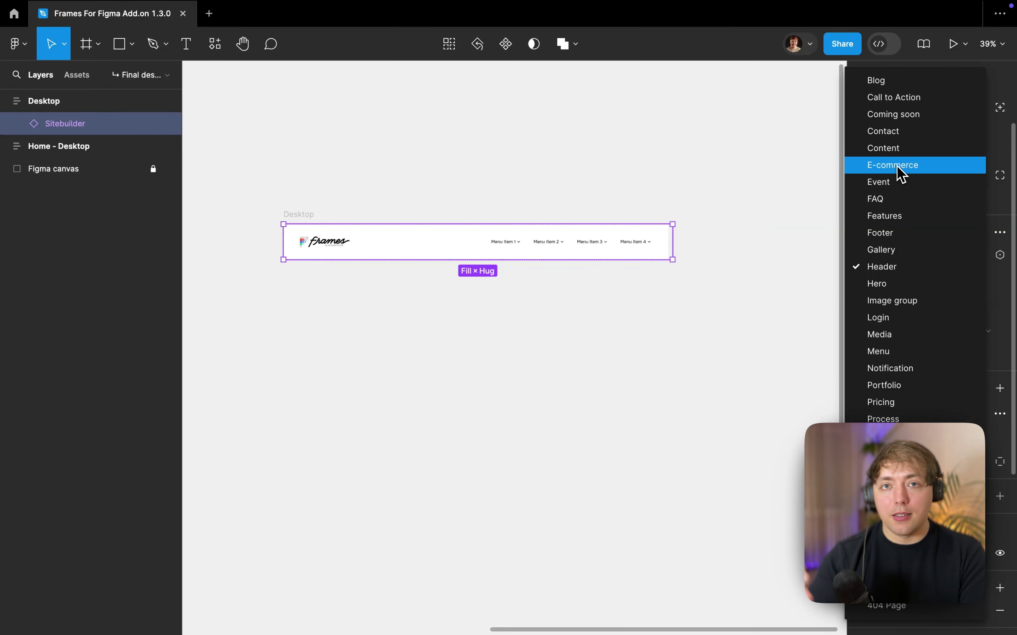
{"action": "left_click", "coordinate": [896, 269]}
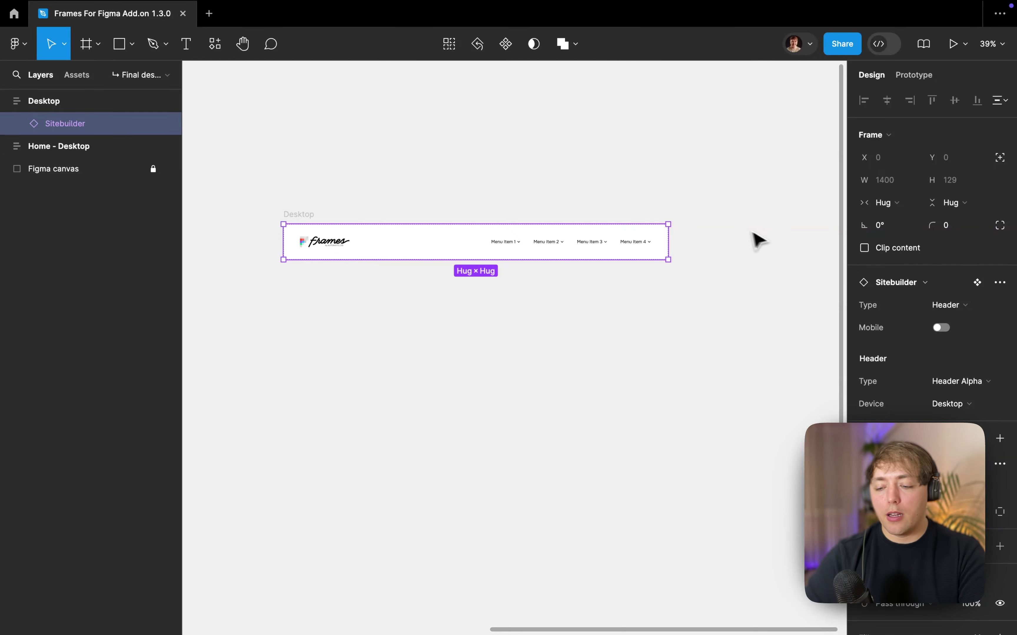
{"action": "left_click", "coordinate": [942, 307]}
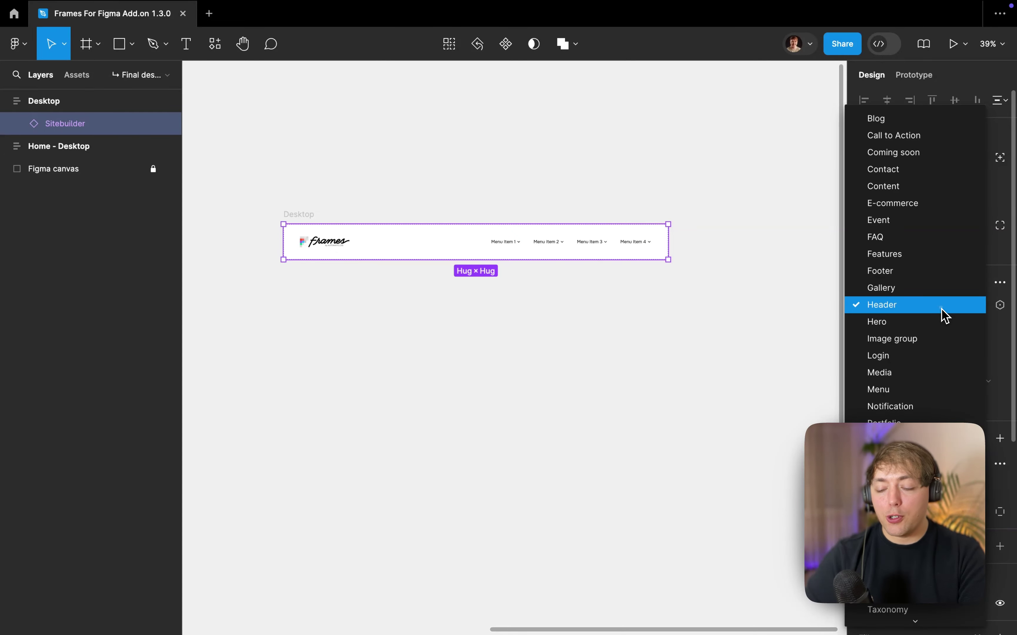
{"action": "left_click", "coordinate": [945, 316]}
Try the Header Bravo variant on the Sitebuilder instance and set its header type to Header Delta
{"action": "left_click", "coordinate": [965, 382]}
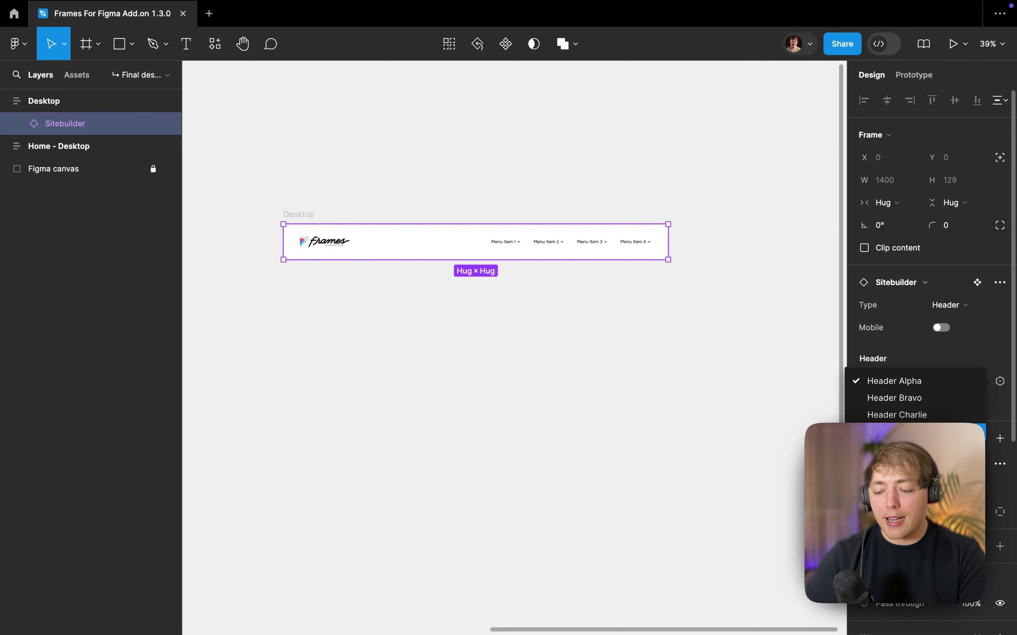
{"action": "left_click", "coordinate": [916, 399]}
{"action": "left_click", "coordinate": [946, 381]}
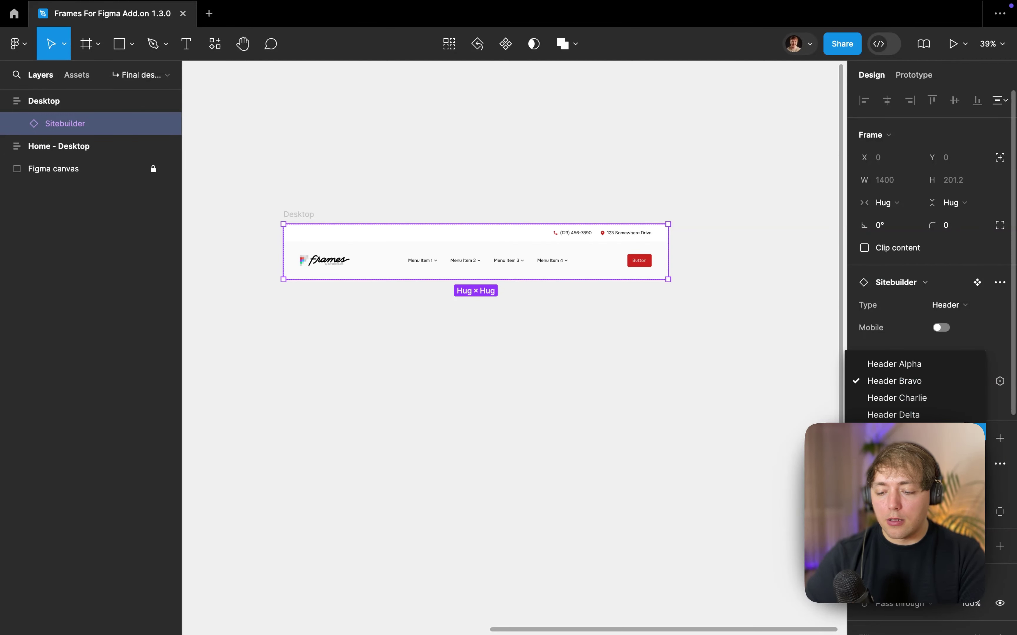
{"action": "left_click", "coordinate": [930, 416]}
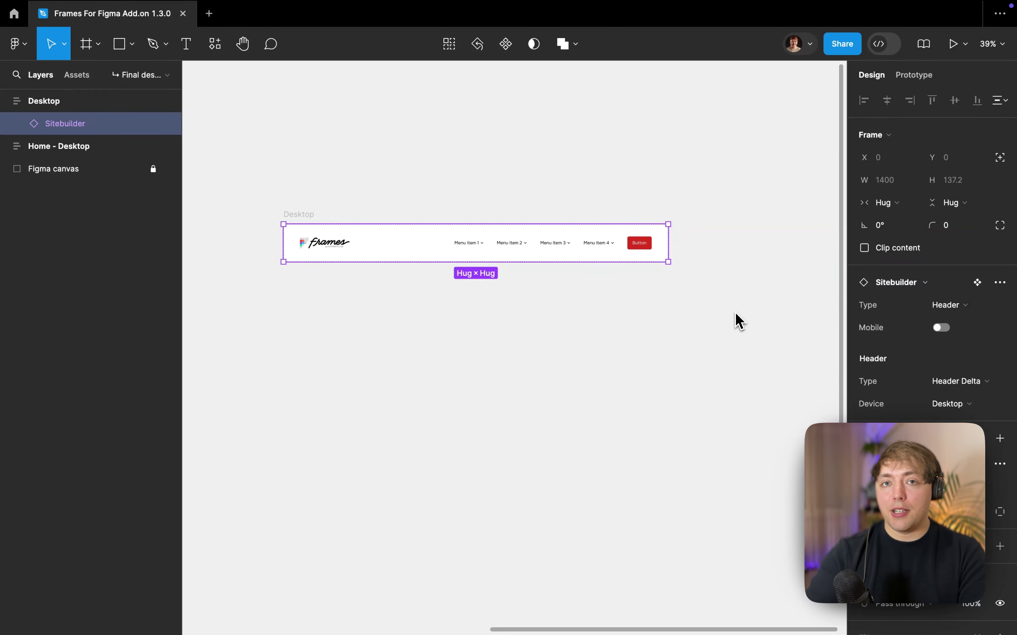
Duplicate the Sitebuilder header instance within the Desktop frame and set the copy's section type to Hero
{"action": "key", "text": "super+d"}
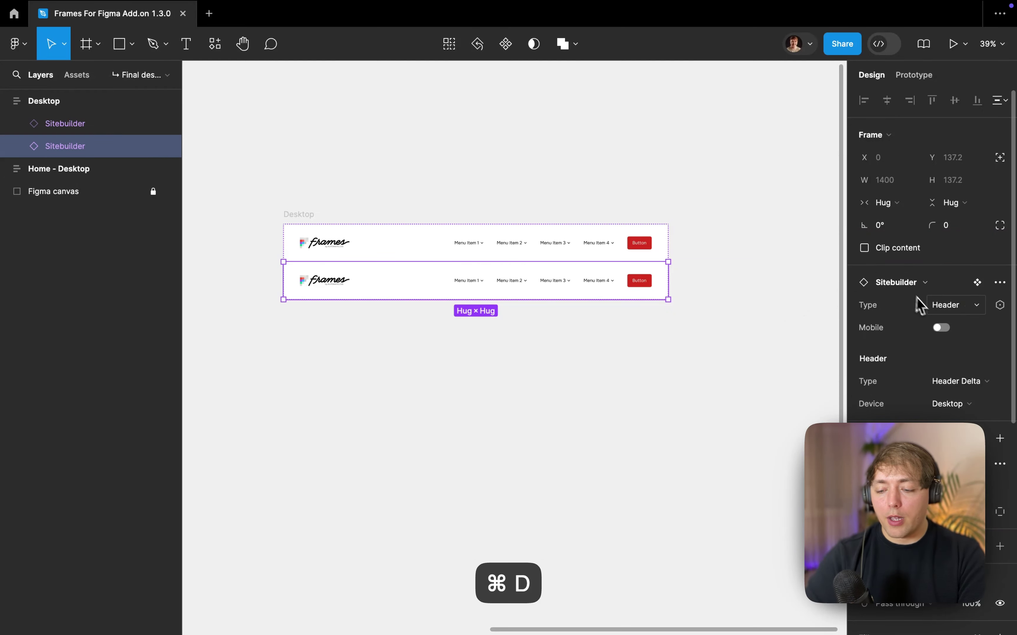
{"action": "left_click", "coordinate": [934, 304]}
{"action": "left_click", "coordinate": [883, 324]}
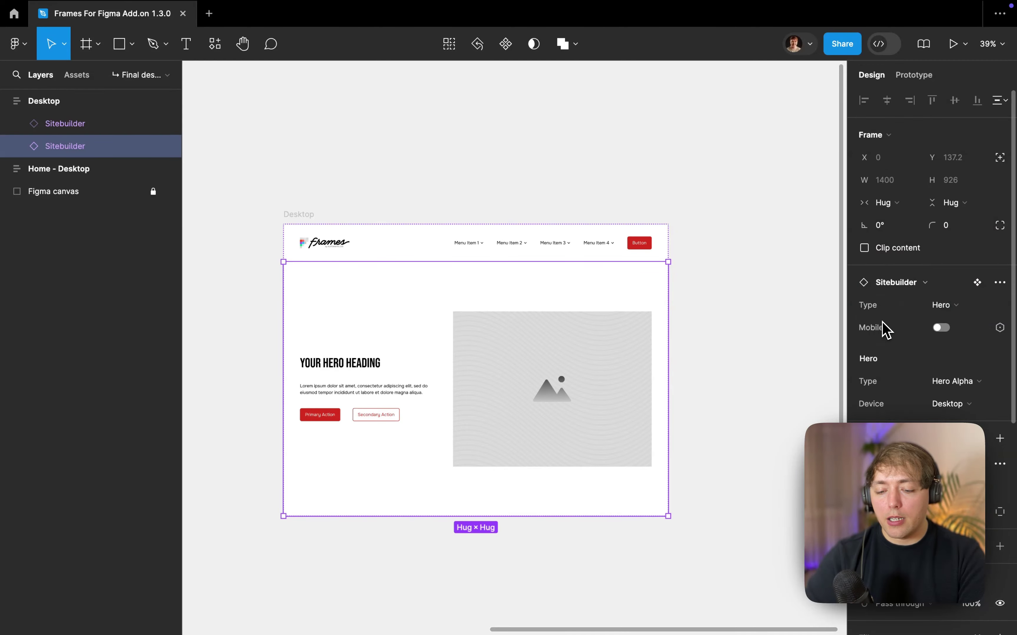
Try the Echo, Foxtrot and Juliett hero variants on the second Sitebuilder instance and set its hero type to Hero India
{"action": "left_click", "coordinate": [966, 383]}
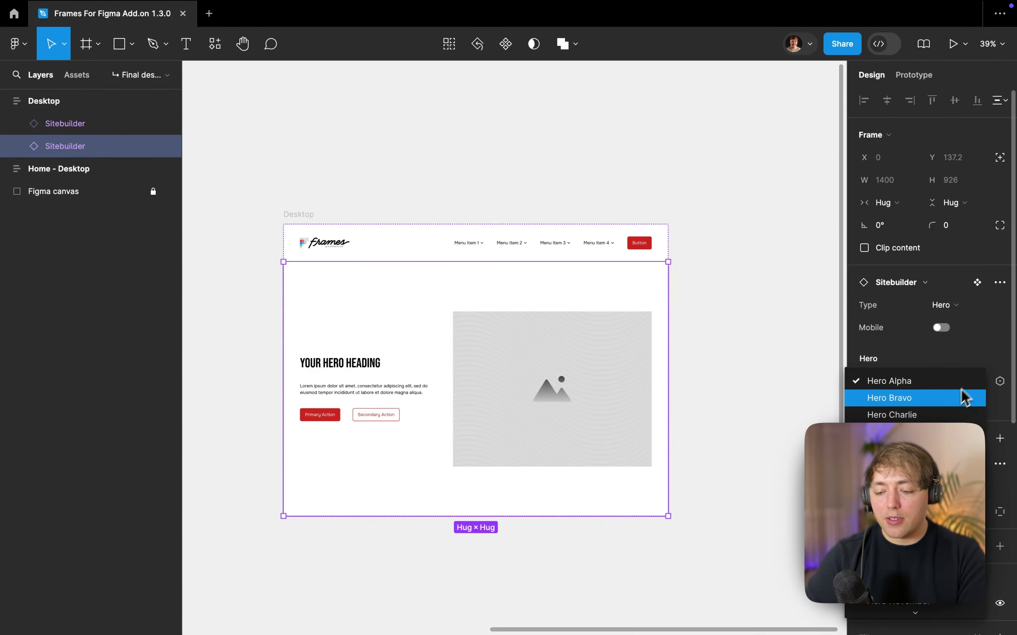
{"action": "left_click", "coordinate": [903, 448]}
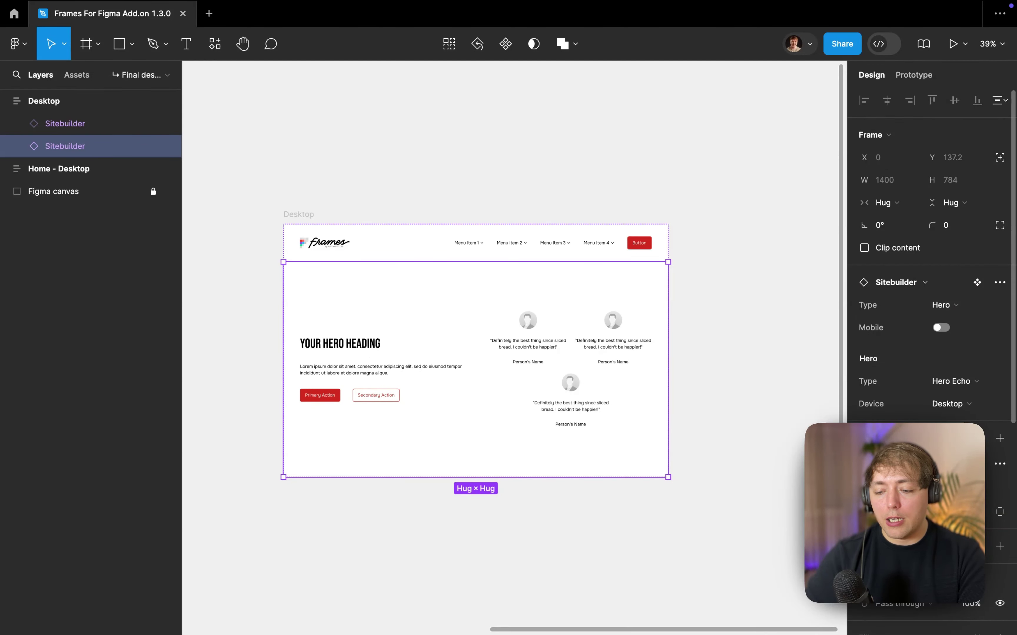
{"action": "left_click", "coordinate": [945, 381]}
{"action": "left_click", "coordinate": [922, 400]}
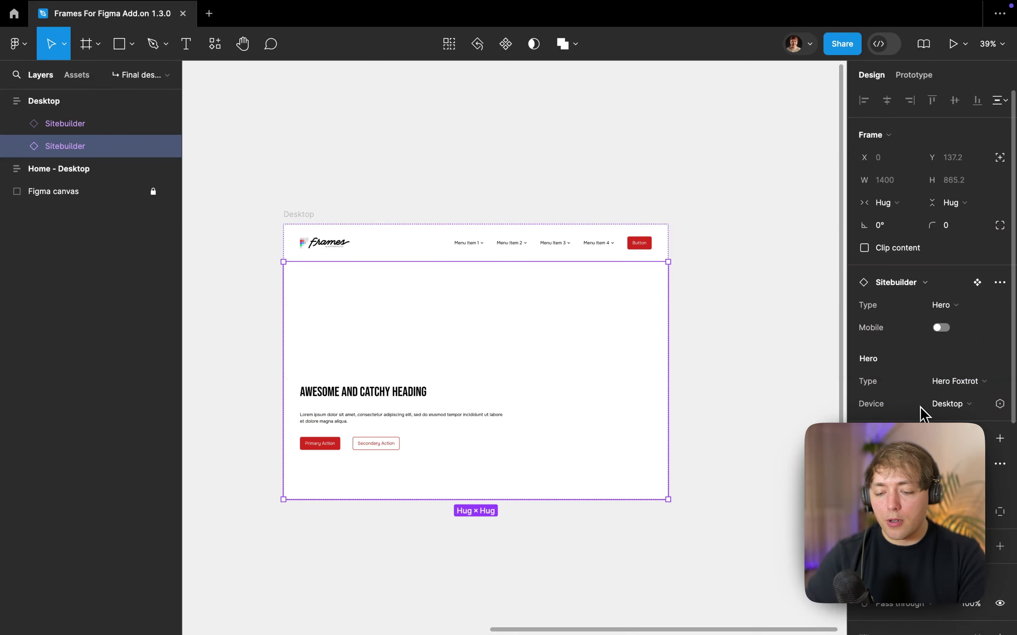
{"action": "left_click", "coordinate": [947, 382]}
{"action": "left_click", "coordinate": [903, 448]}
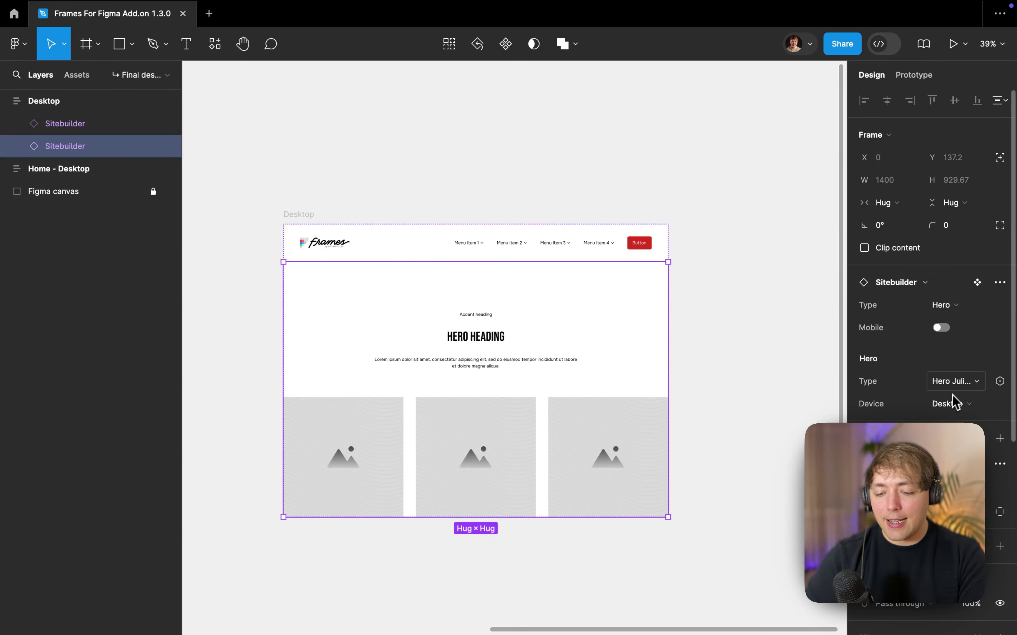
{"action": "left_click", "coordinate": [953, 384]}
{"action": "left_click", "coordinate": [943, 365]}
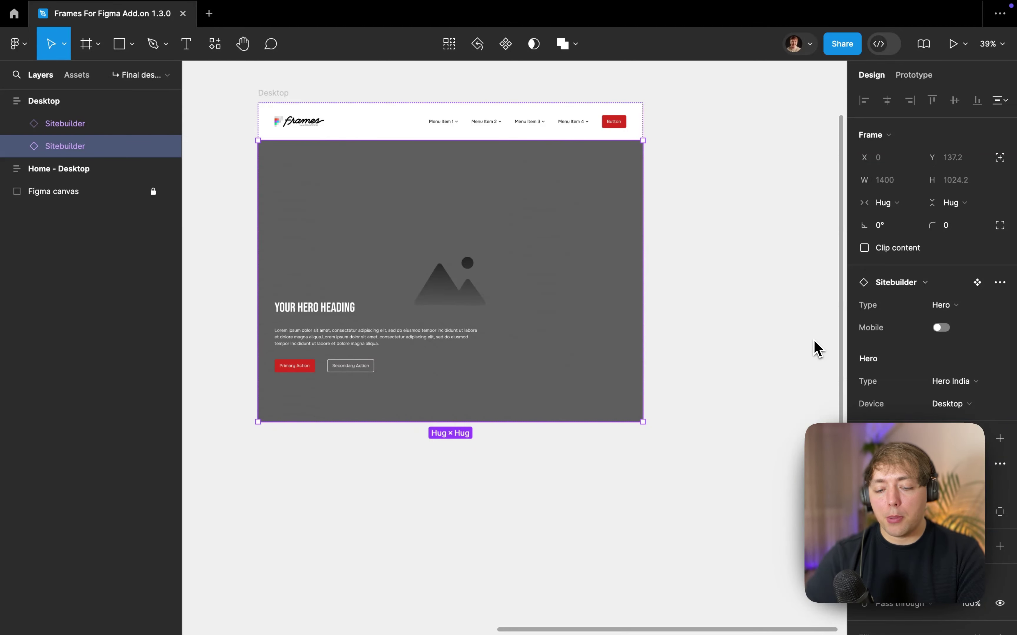
Duplicate the hero section in the Desktop frame and turn the copy into a Features section using the variant with three image cards
{"action": "key", "text": "super+d"}
{"action": "scroll", "coordinate": [815, 348], "scroll_direction": "down", "scroll_amount": 4}
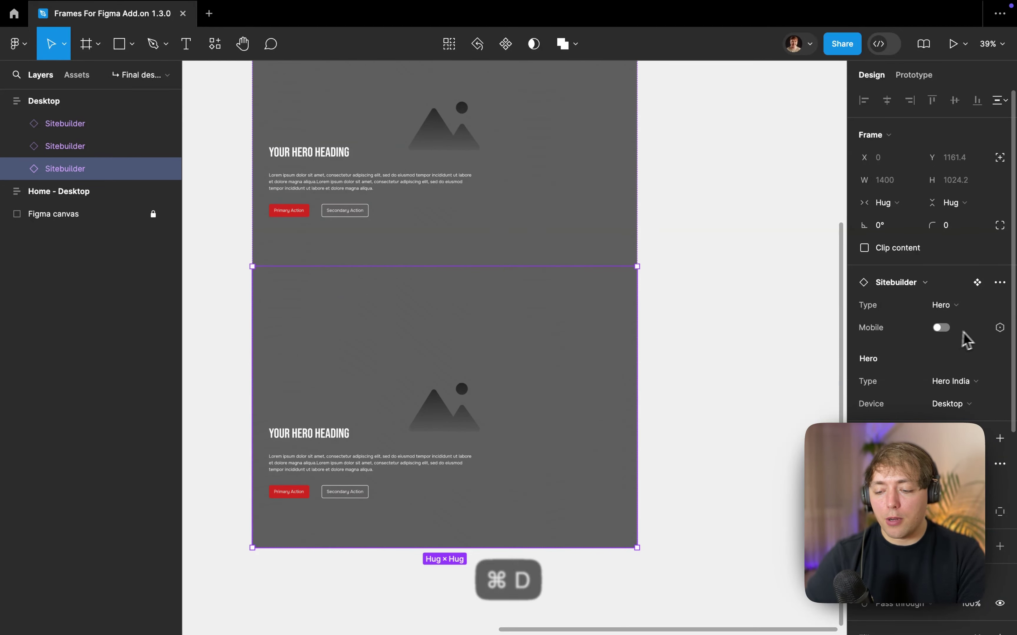
{"action": "left_click", "coordinate": [958, 306]}
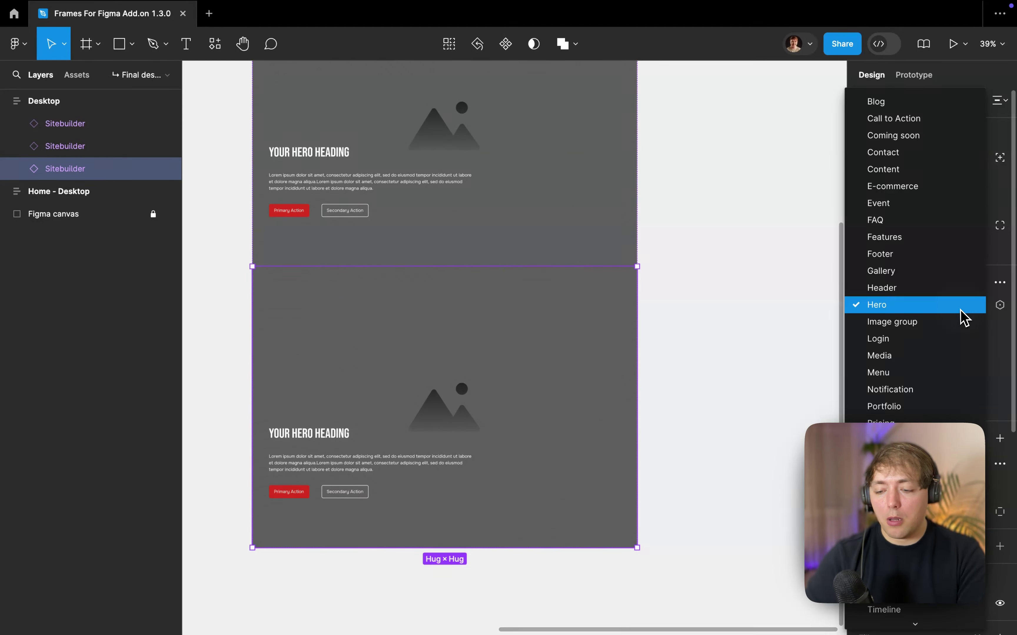
{"action": "left_click", "coordinate": [912, 237]}
{"action": "scroll", "coordinate": [794, 269], "scroll_direction": "down", "scroll_amount": 3}
{"action": "scroll", "coordinate": [794, 269], "scroll_direction": "left", "scroll_amount": 2}
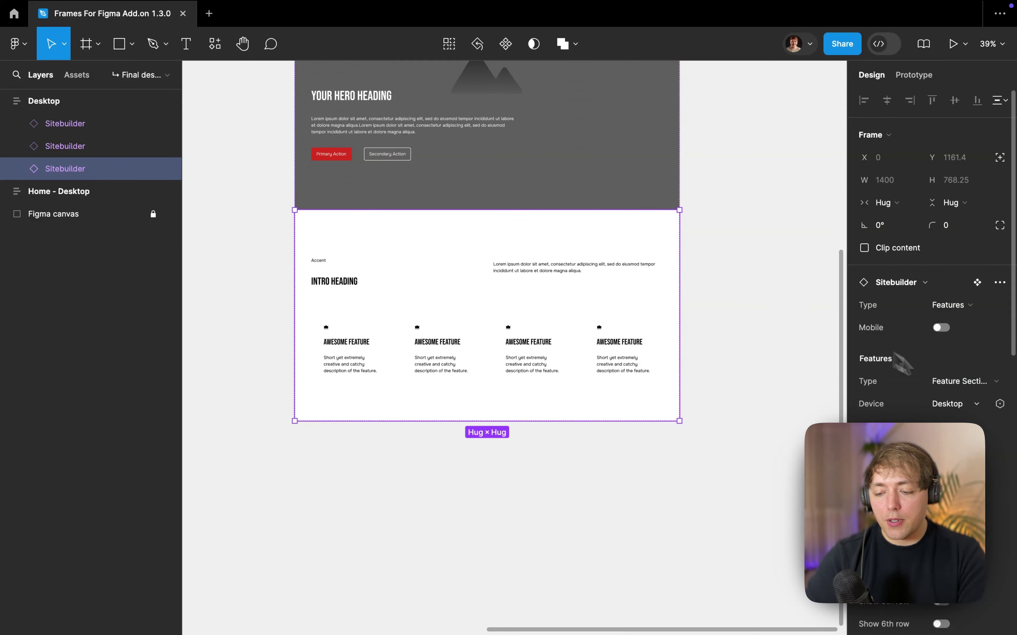
{"action": "left_click", "coordinate": [965, 382]}
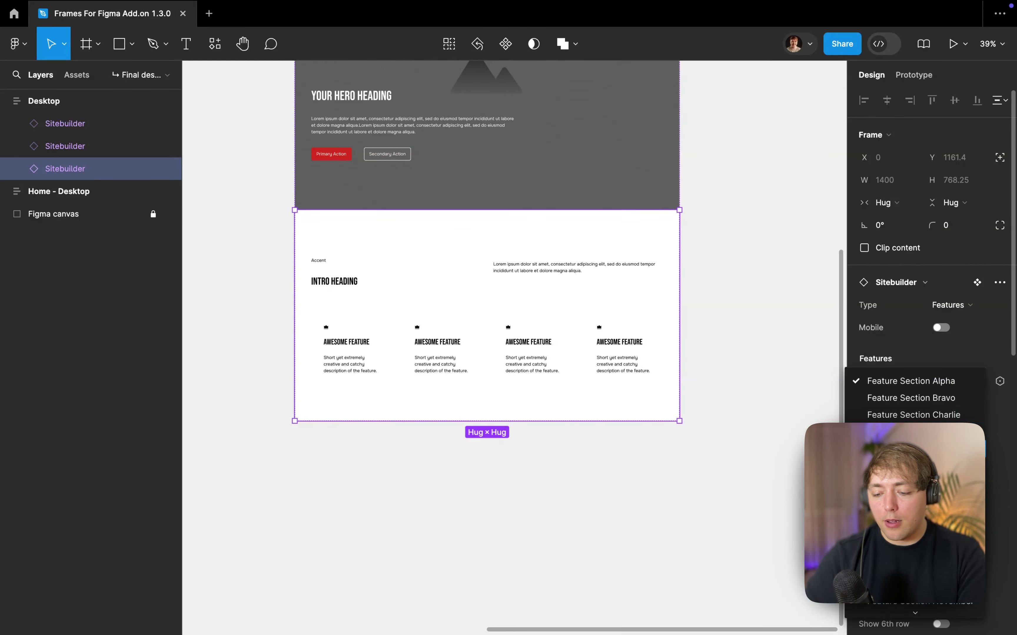
{"action": "left_click", "coordinate": [924, 448]}
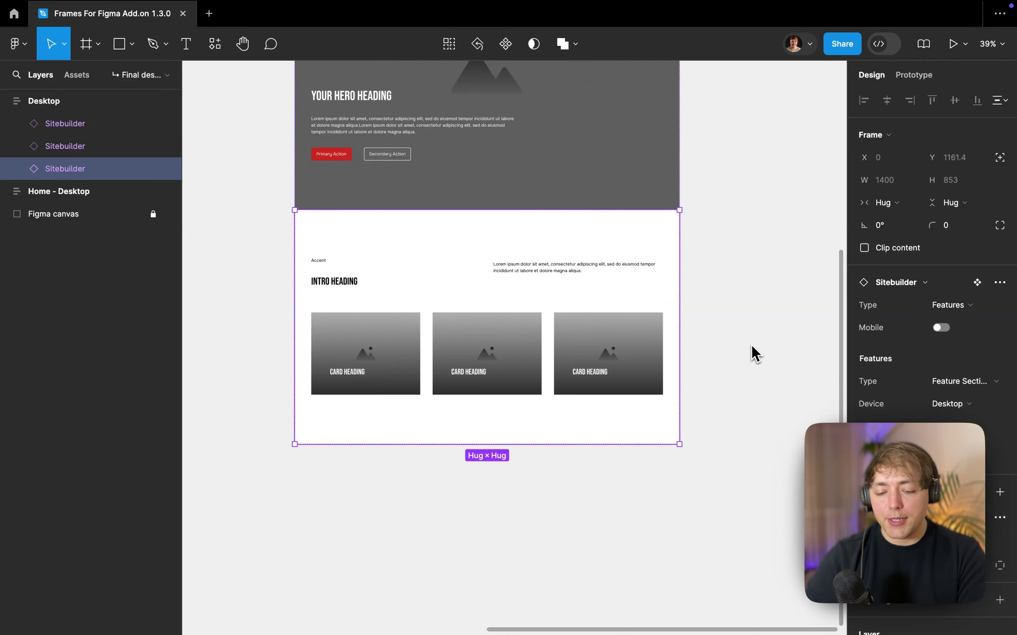
Duplicate the Features section and change the copy to Social proof with the testimonial variant showing a grid of eight review cards
{"action": "key", "text": "super+d"}
{"action": "scroll", "coordinate": [754, 353], "scroll_direction": "down", "scroll_amount": 6}
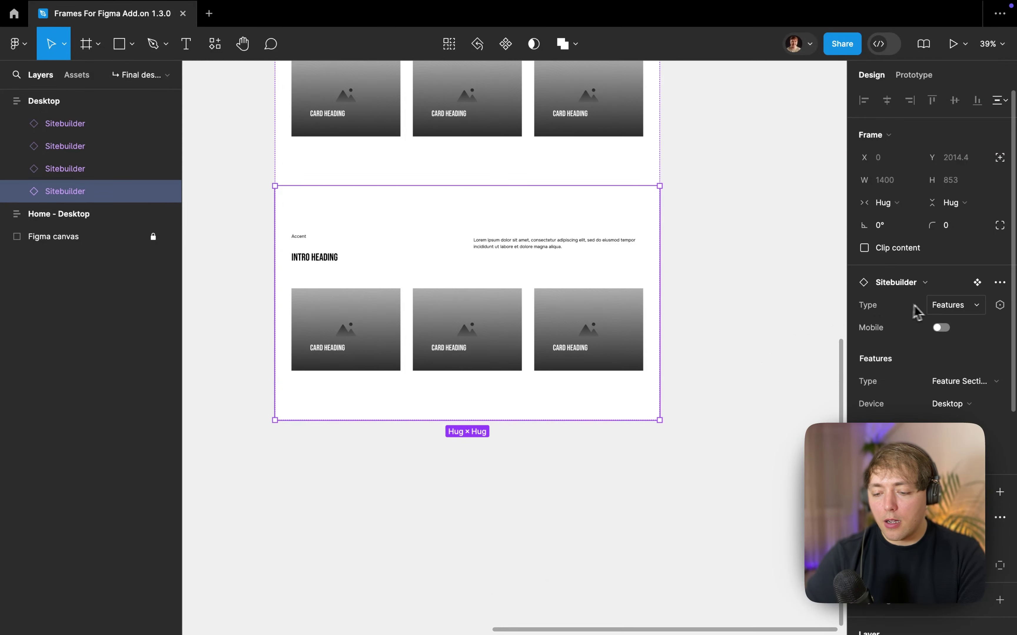
{"action": "left_click", "coordinate": [934, 307]}
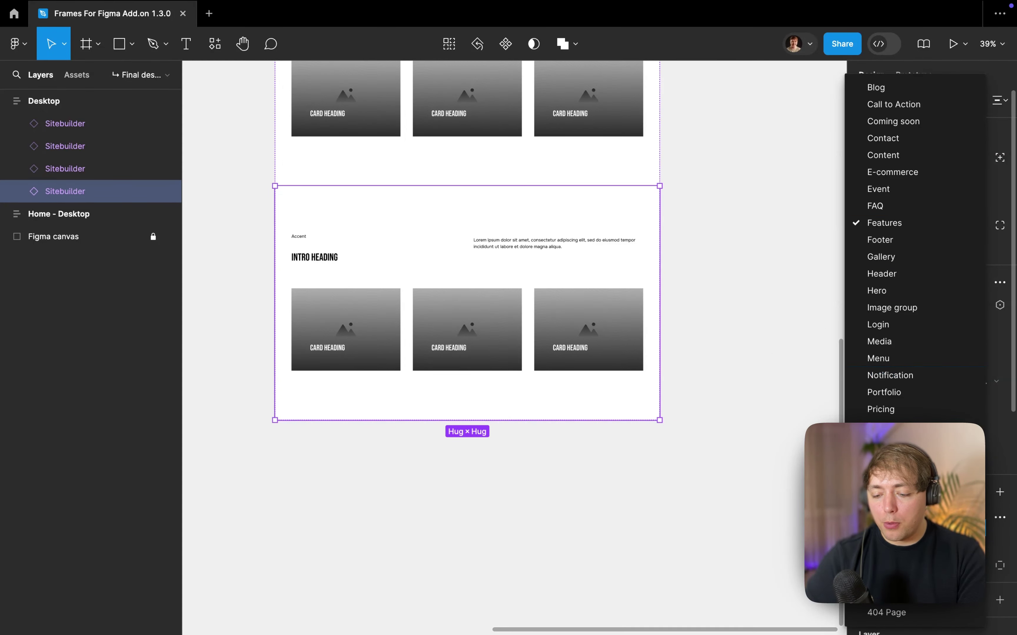
{"action": "left_click", "coordinate": [883, 426]}
{"action": "scroll", "coordinate": [740, 366], "scroll_direction": "down", "scroll_amount": 1}
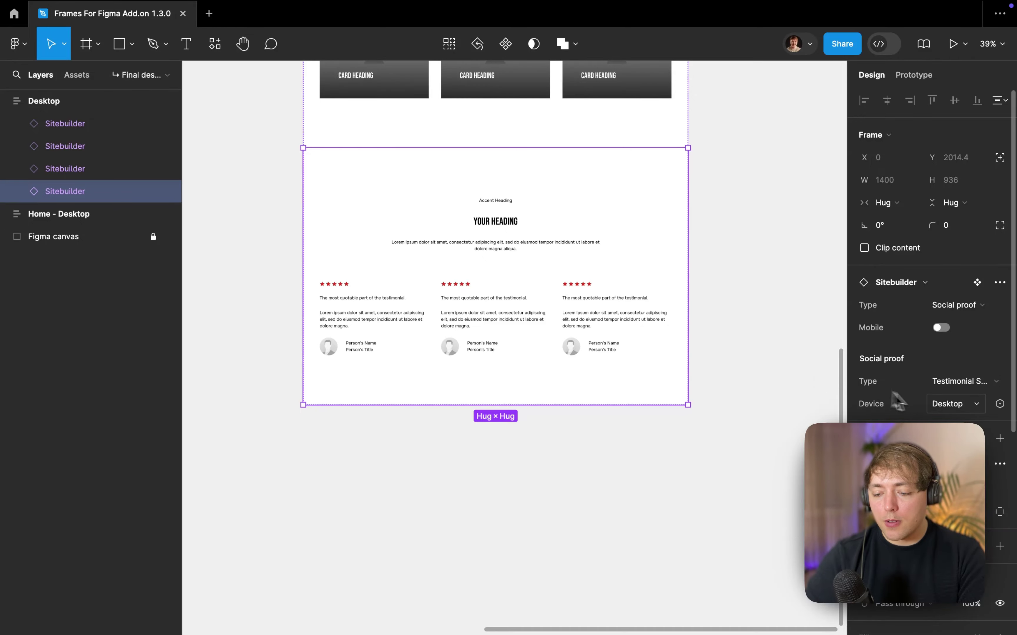
{"action": "left_click", "coordinate": [949, 383]}
{"action": "left_click", "coordinate": [937, 401]}
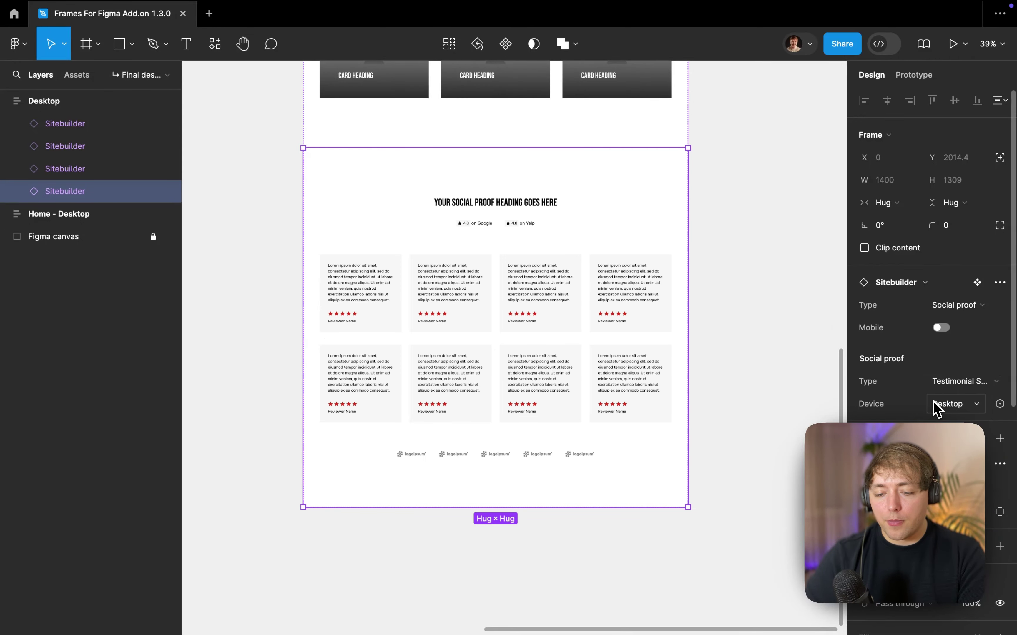
Duplicate the Social proof section within the Desktop frame and set the copy's section type to Blog
{"action": "scroll", "coordinate": [775, 277], "scroll_direction": "down", "scroll_amount": 5}
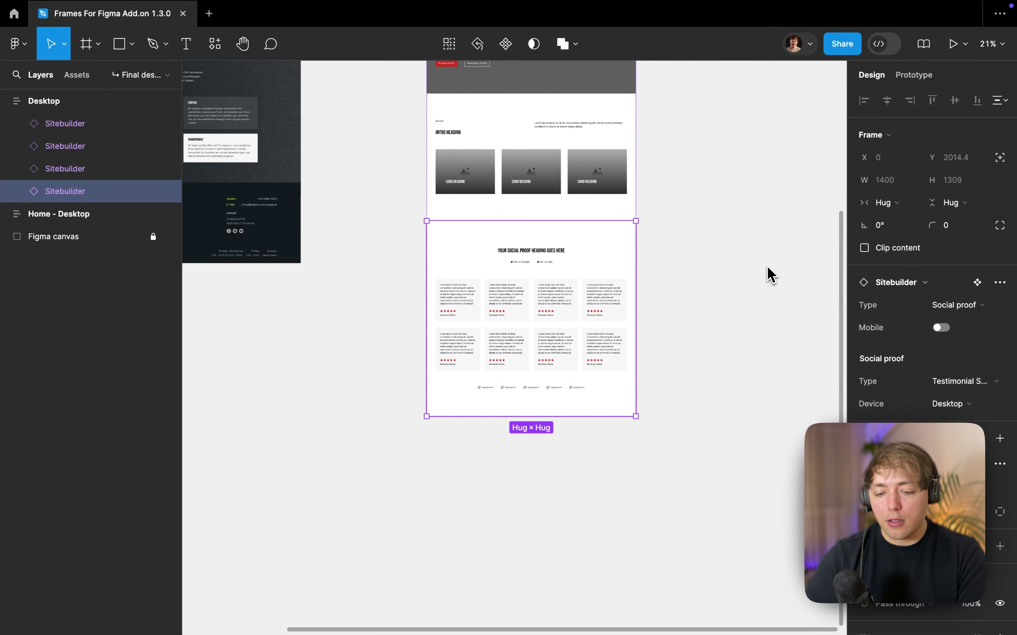
{"action": "key", "text": "super+d"}
{"action": "scroll", "coordinate": [771, 275], "scroll_direction": "down", "scroll_amount": 4}
{"action": "left_click", "coordinate": [966, 305]}
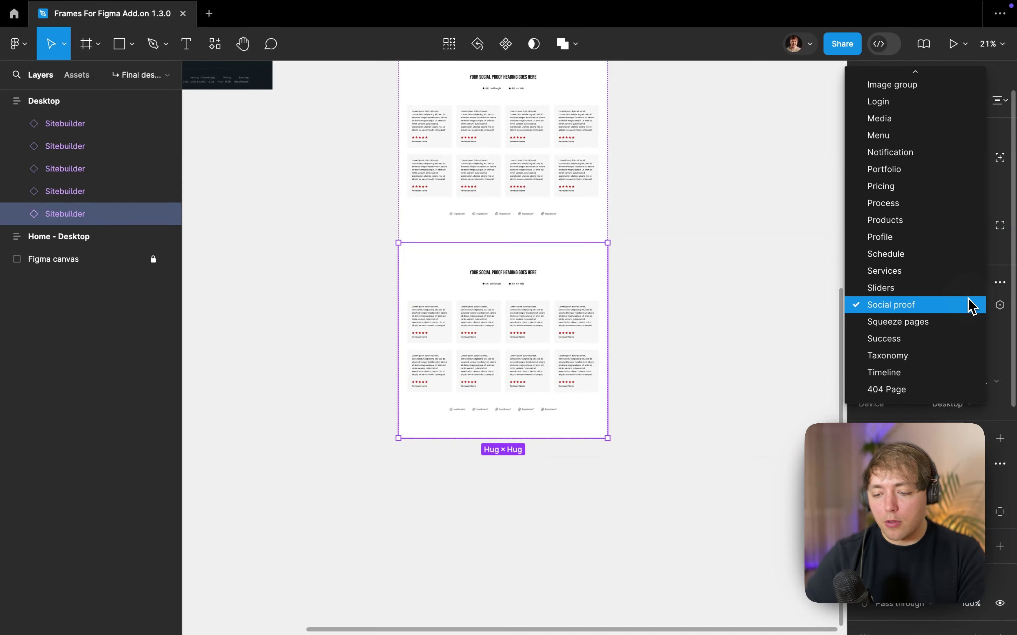
{"action": "scroll", "coordinate": [947, 180], "scroll_direction": "up", "scroll_amount": 5}
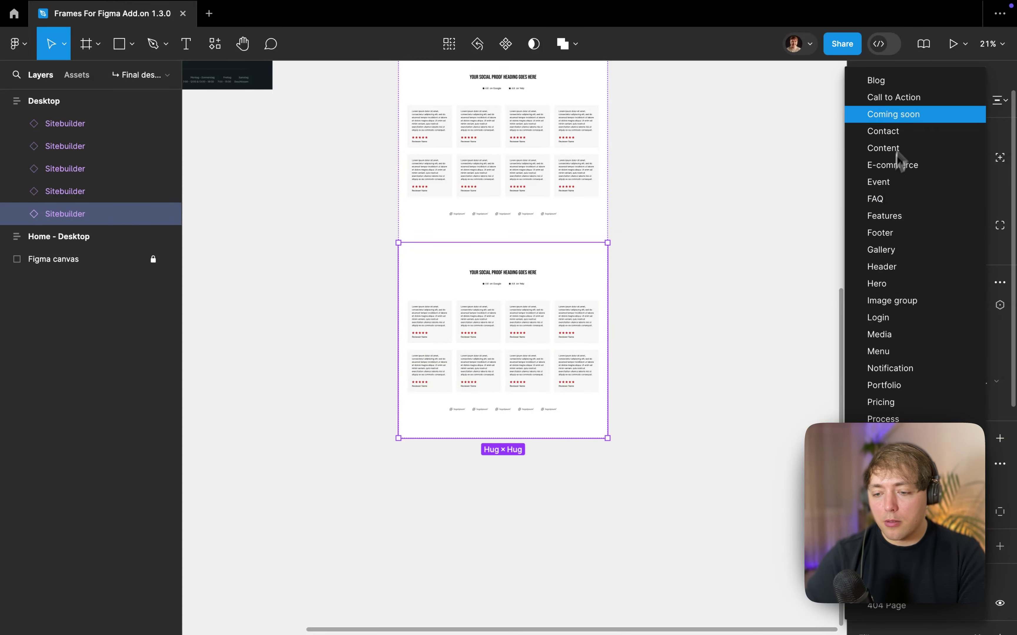
{"action": "left_click", "coordinate": [917, 89]}
{"action": "scroll", "coordinate": [790, 285], "scroll_direction": "down", "scroll_amount": 2}
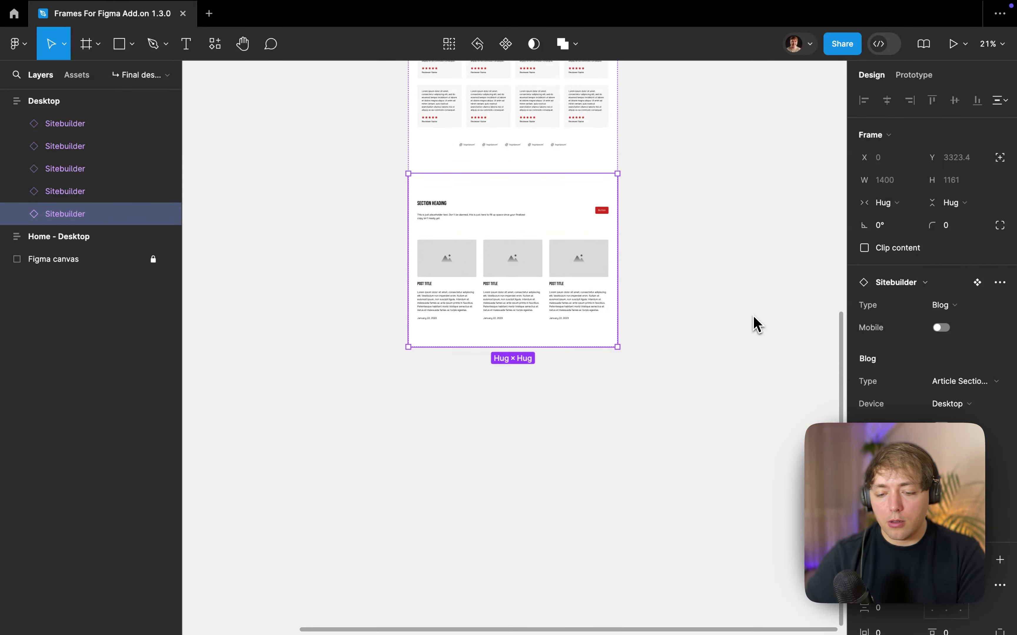
Duplicate the Blog section and change the copy to a Footer using the dark variant with a final call to action
{"action": "key", "text": "super+d"}
{"action": "left_click", "coordinate": [945, 305]}
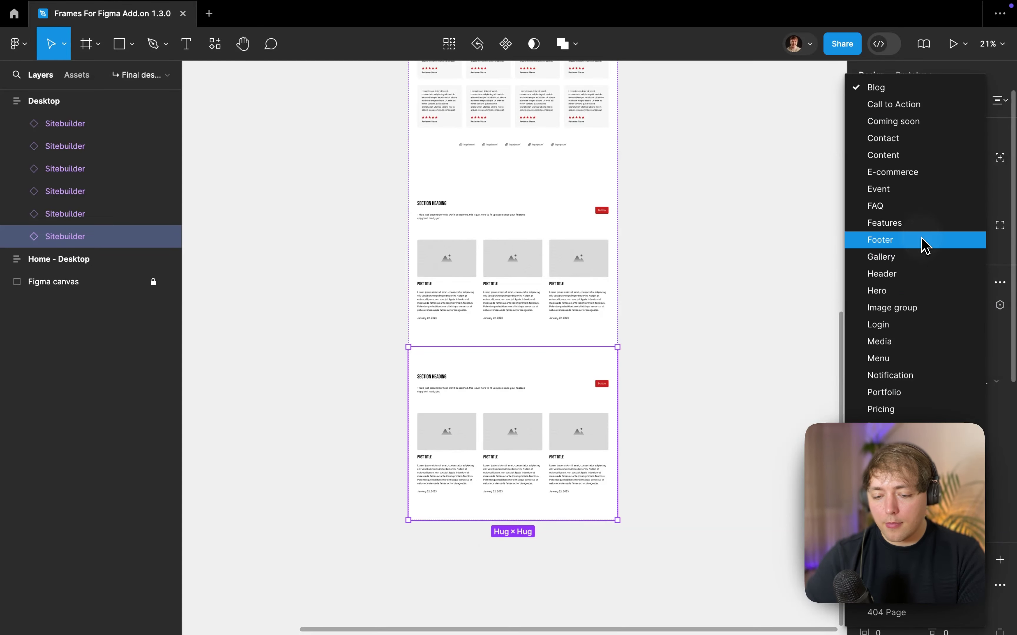
{"action": "left_click", "coordinate": [925, 246]}
{"action": "scroll", "coordinate": [727, 382], "scroll_direction": "down", "scroll_amount": 2}
{"action": "left_click", "coordinate": [948, 383]}
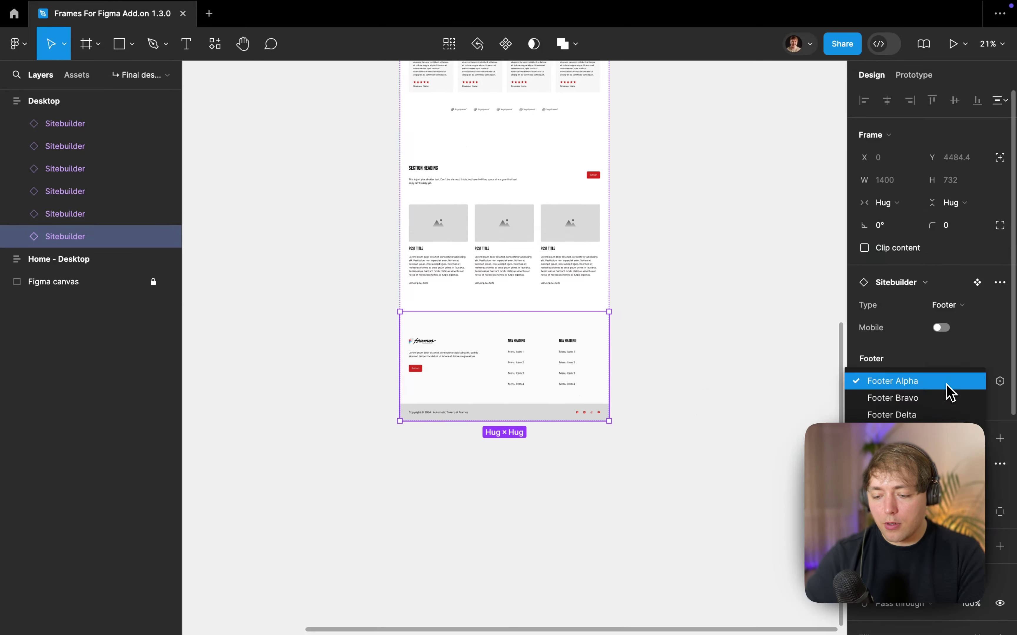
{"action": "left_click", "coordinate": [924, 432]}
{"action": "left_click", "coordinate": [752, 382]}
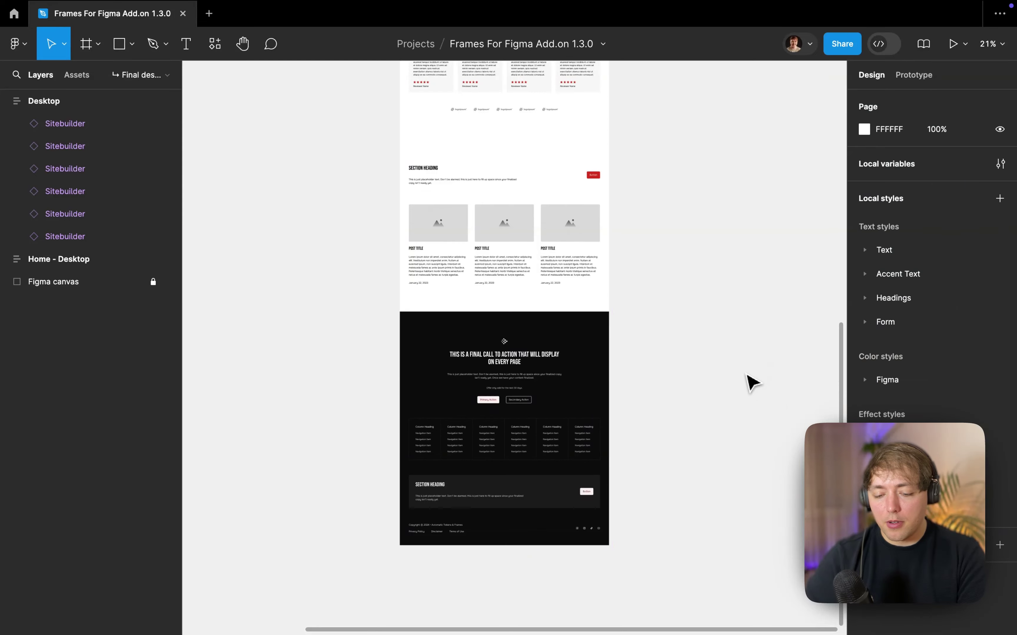
{"action": "scroll", "coordinate": [672, 297], "scroll_direction": "down", "scroll_amount": 5}
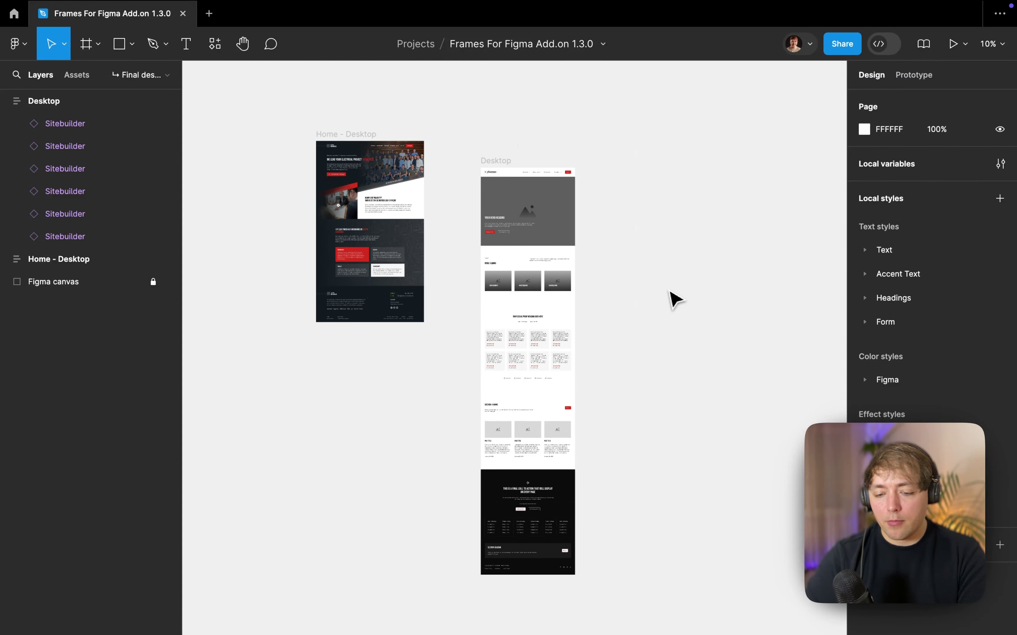
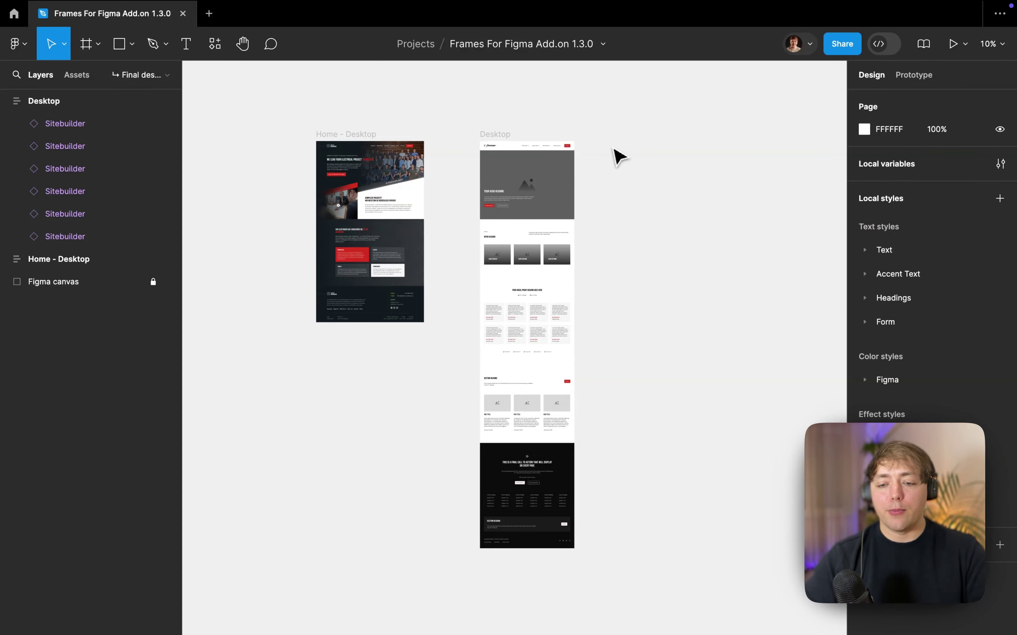
Duplicate the Desktop frame beside the original and rename the copy as Mobile
{"action": "scroll", "coordinate": [616, 156], "scroll_direction": "right", "scroll_amount": 2}
{"action": "scroll", "coordinate": [617, 156], "scroll_direction": "down", "scroll_amount": 1}
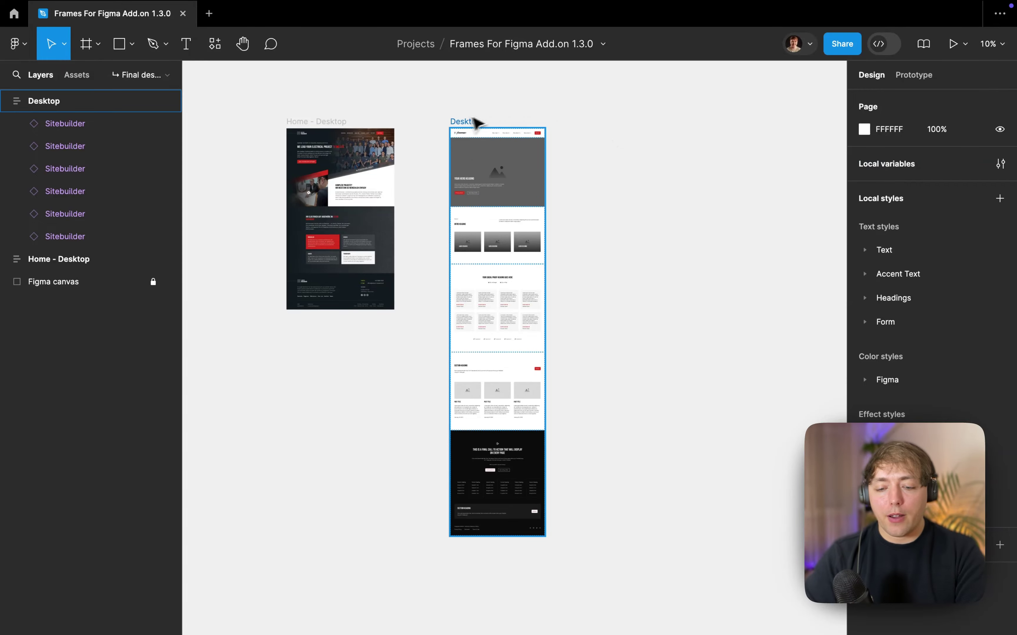
{"action": "left_click", "coordinate": [459, 125]}
{"action": "left_click_drag", "start_coordinate": [459, 125], "coordinate": [605, 130]}
{"action": "key", "text": "super+r"}
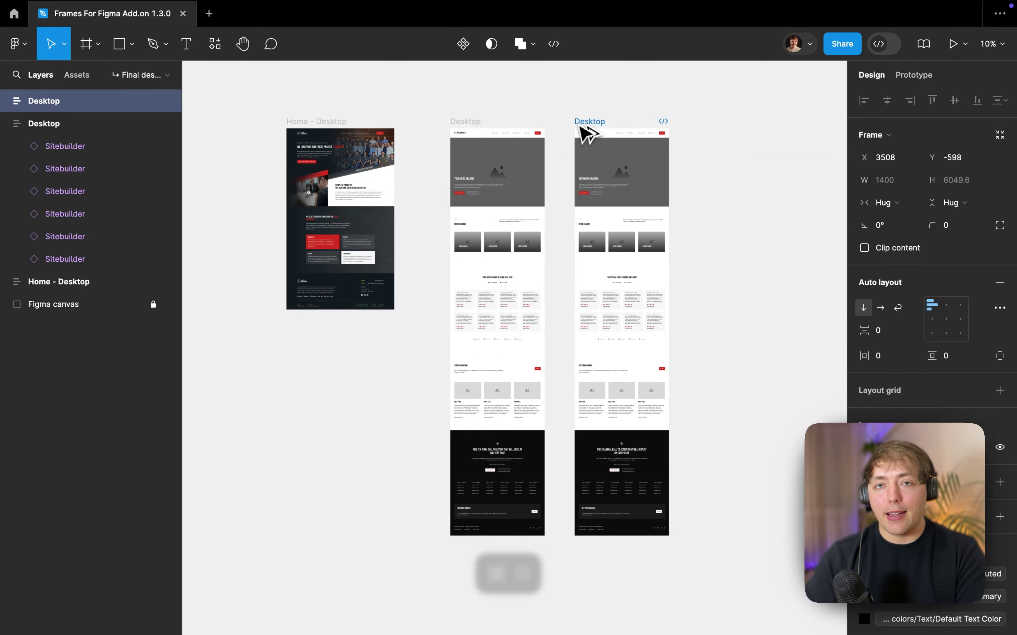
{"action": "type", "text": "Mobile"}
{"action": "key", "text": "Return"}
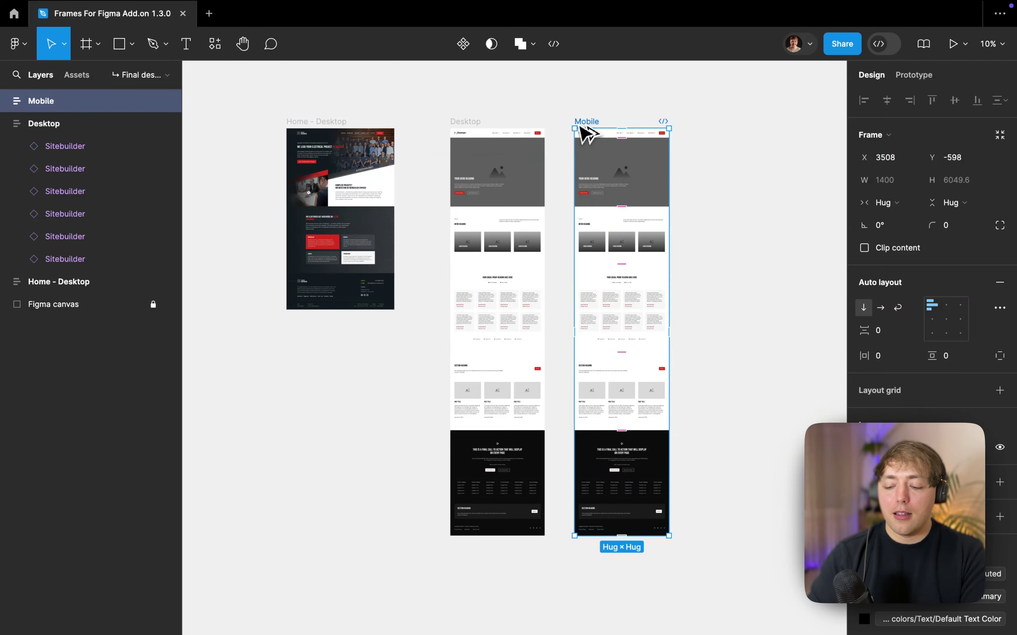
Select all Sitebuilder instances inside the Mobile frame and switch on their Mobile property
{"action": "key", "text": "Return"}
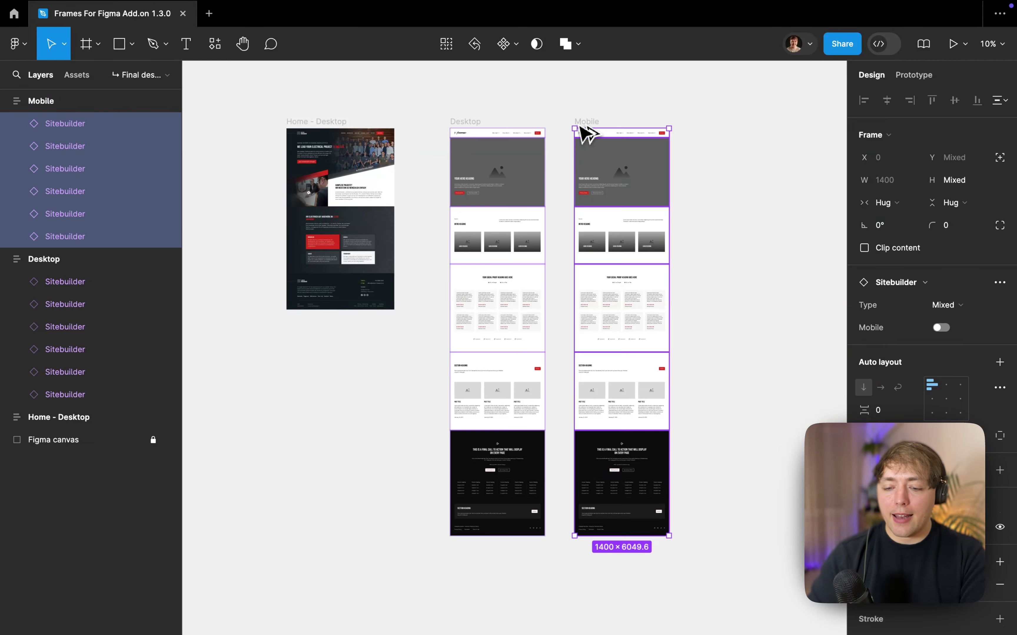
{"action": "left_click", "coordinate": [947, 333]}
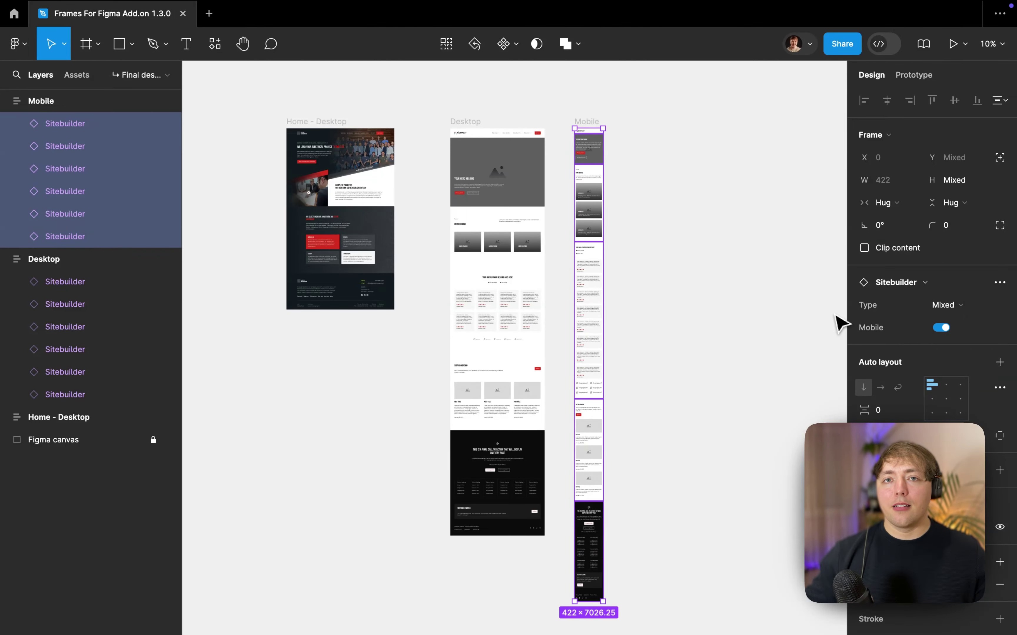
{"action": "left_click", "coordinate": [837, 319]}
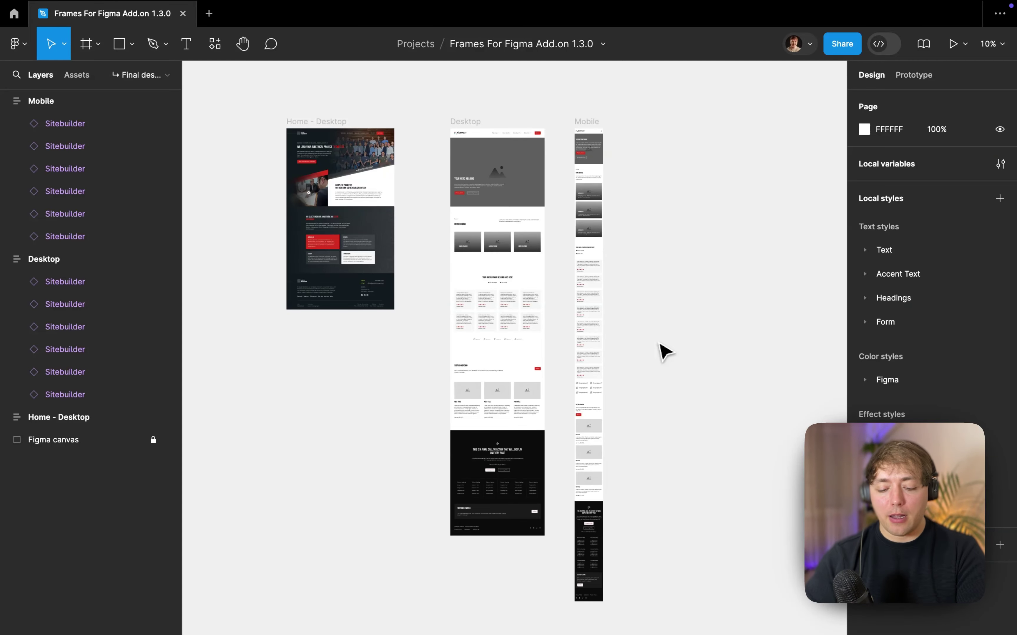
Search the assets for "Text input" and place a Text Input component on the empty canvas beside the Mobile frame
{"action": "scroll", "coordinate": [664, 351], "scroll_direction": "right", "scroll_amount": 3}
{"action": "scroll", "coordinate": [663, 351], "scroll_direction": "up", "scroll_amount": 1}
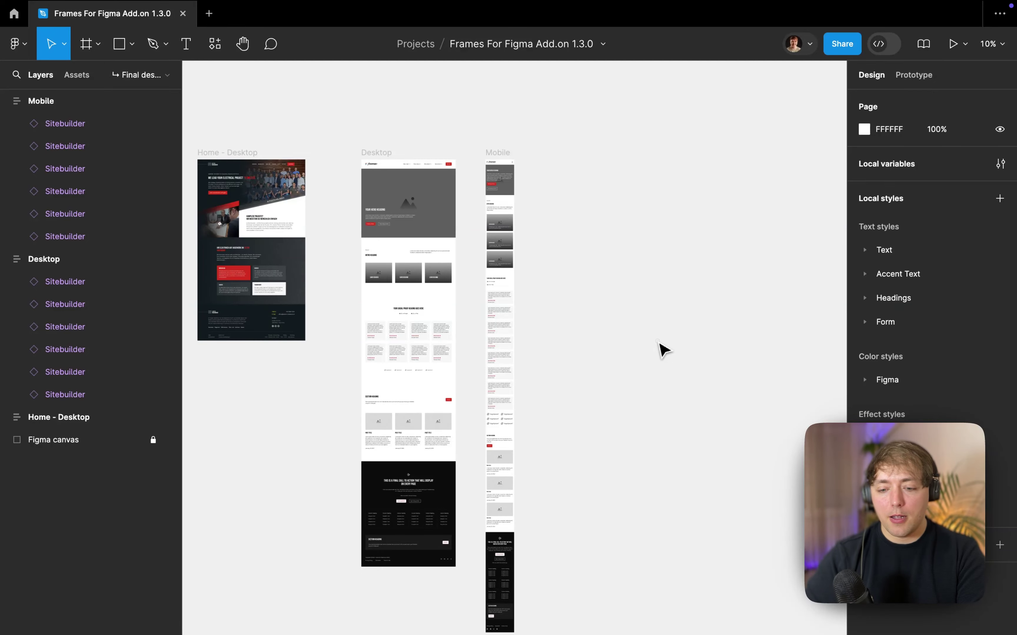
{"action": "scroll", "coordinate": [673, 210], "scroll_direction": "right", "scroll_amount": 5}
{"action": "scroll", "coordinate": [665, 174], "scroll_direction": "up", "scroll_amount": 5}
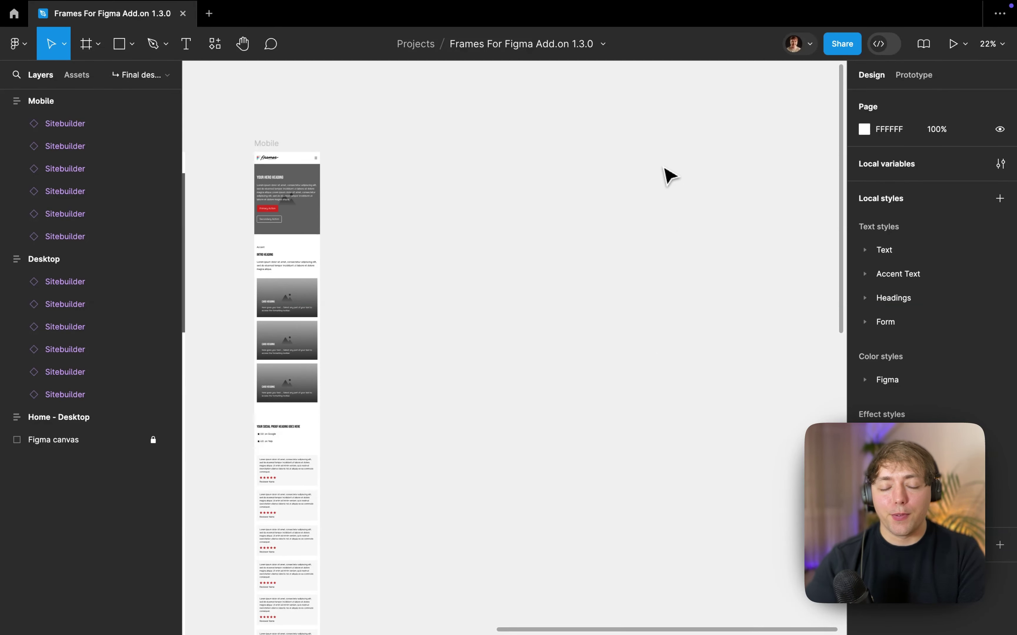
{"action": "key", "text": "alt+l"}
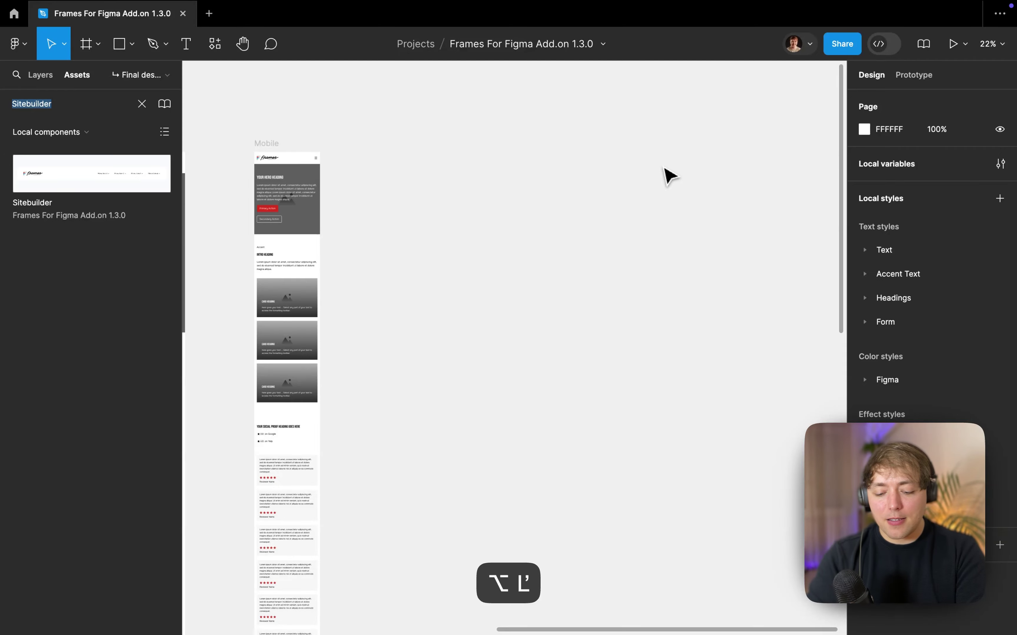
{"action": "type", "text": "Text input"}
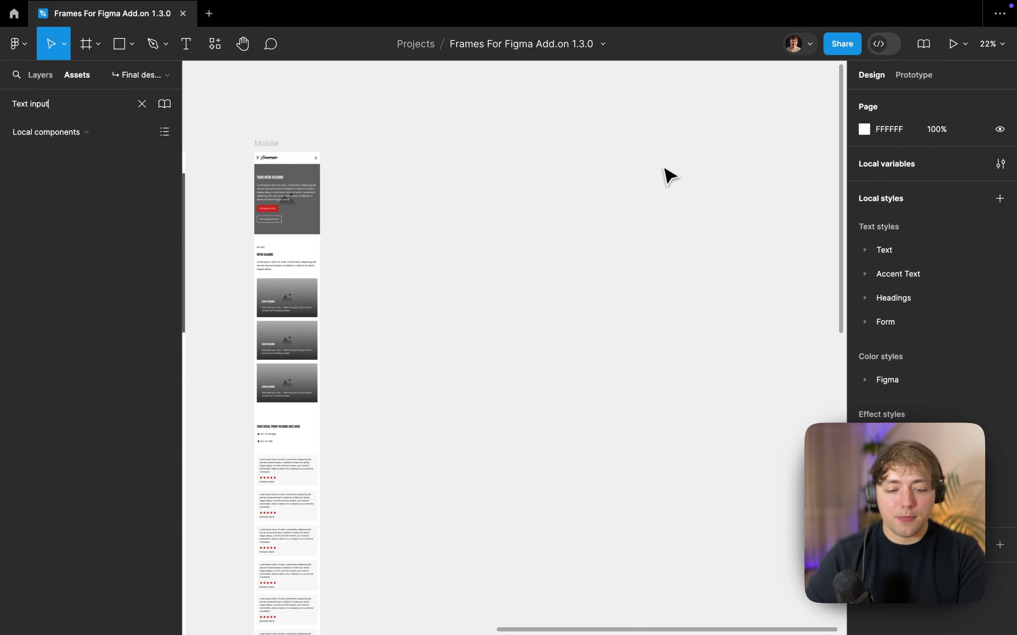
{"action": "left_click_drag", "start_coordinate": [63, 189], "coordinate": [561, 206]}
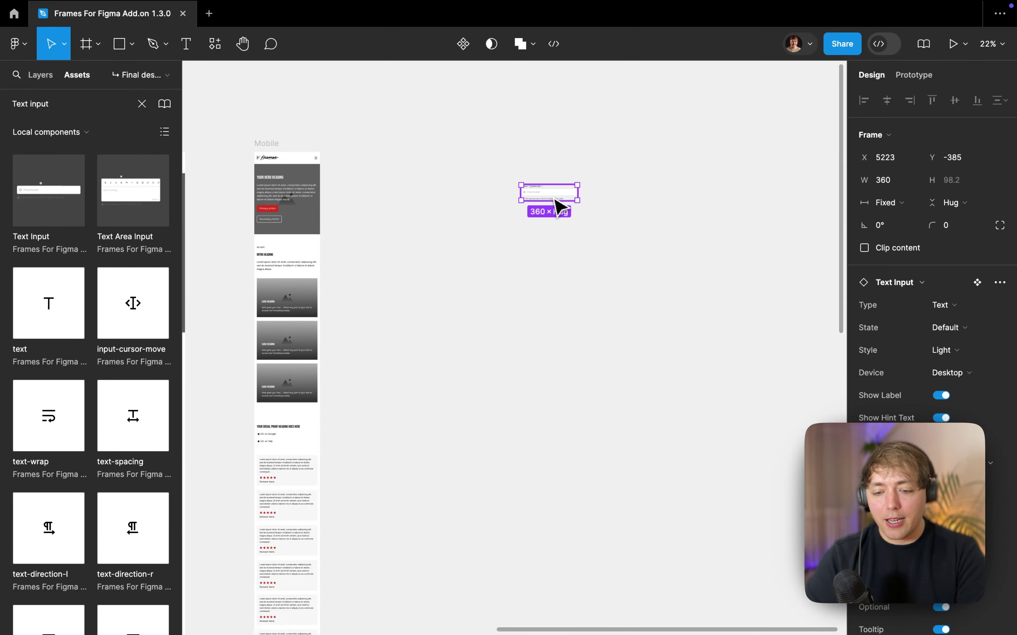
{"action": "key", "text": "shift+2"}
{"action": "scroll", "coordinate": [613, 258], "scroll_direction": "down", "scroll_amount": 1}
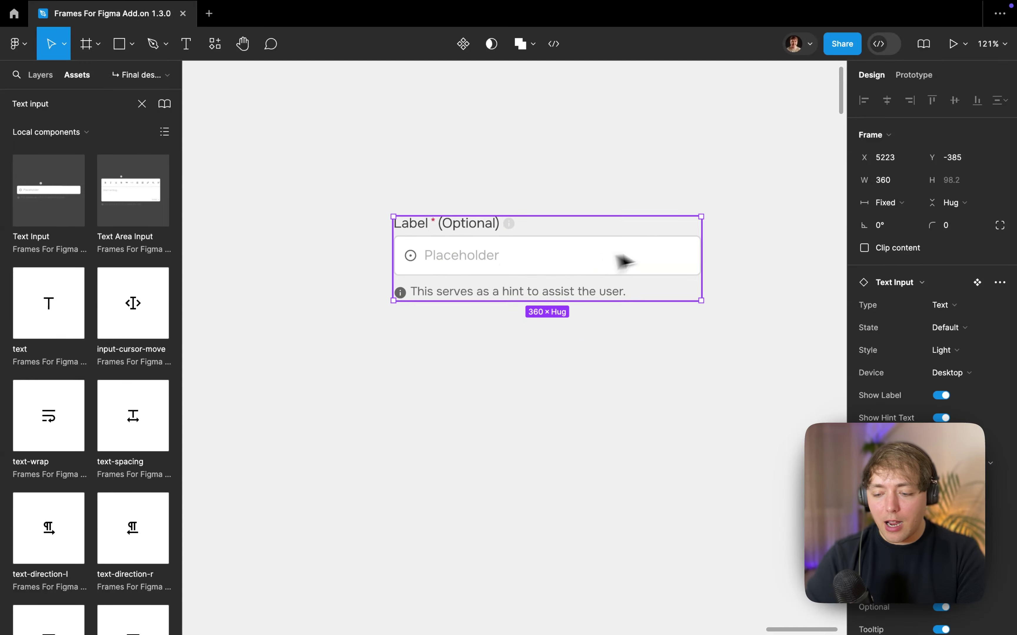
Wrap the Text Input in an auto layout frame and rename that frame as Form Wrapper
{"action": "left_click", "coordinate": [38, 76]}
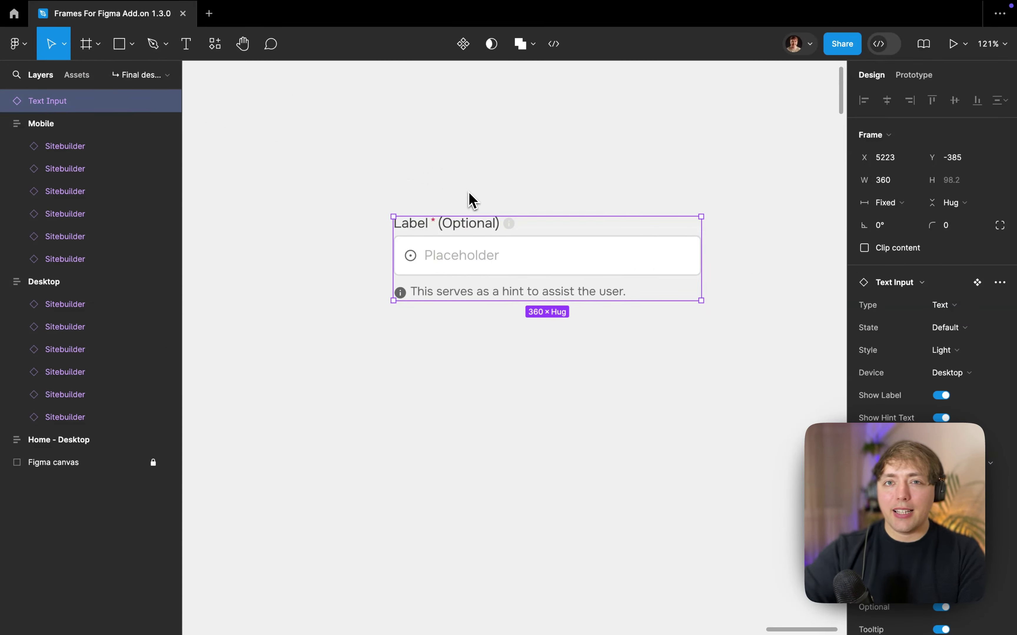
{"action": "key", "text": "shift+a"}
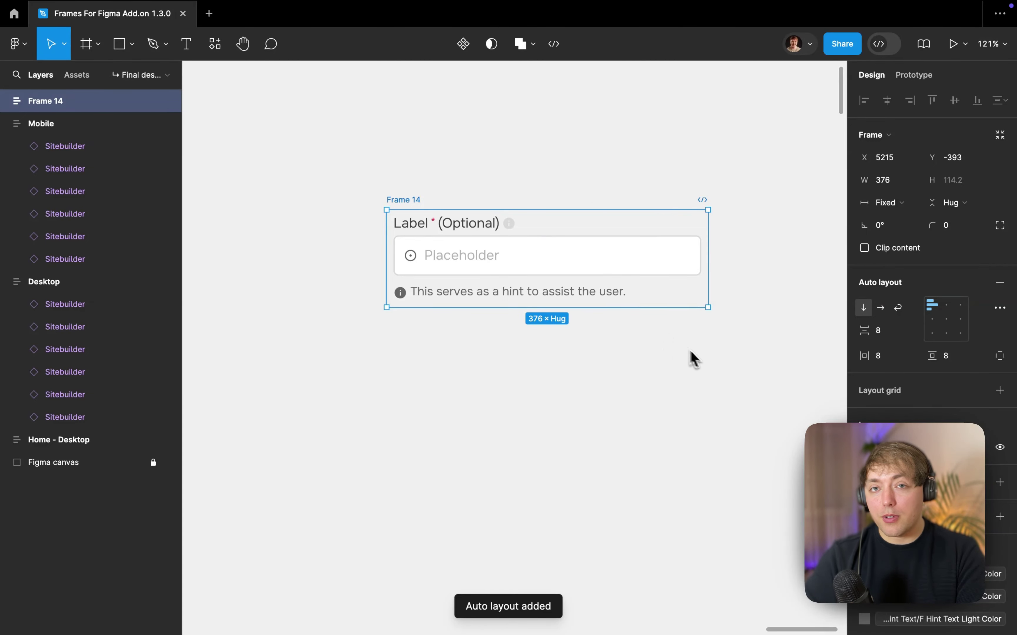
{"action": "scroll", "coordinate": [720, 372], "scroll_direction": "right", "scroll_amount": 3}
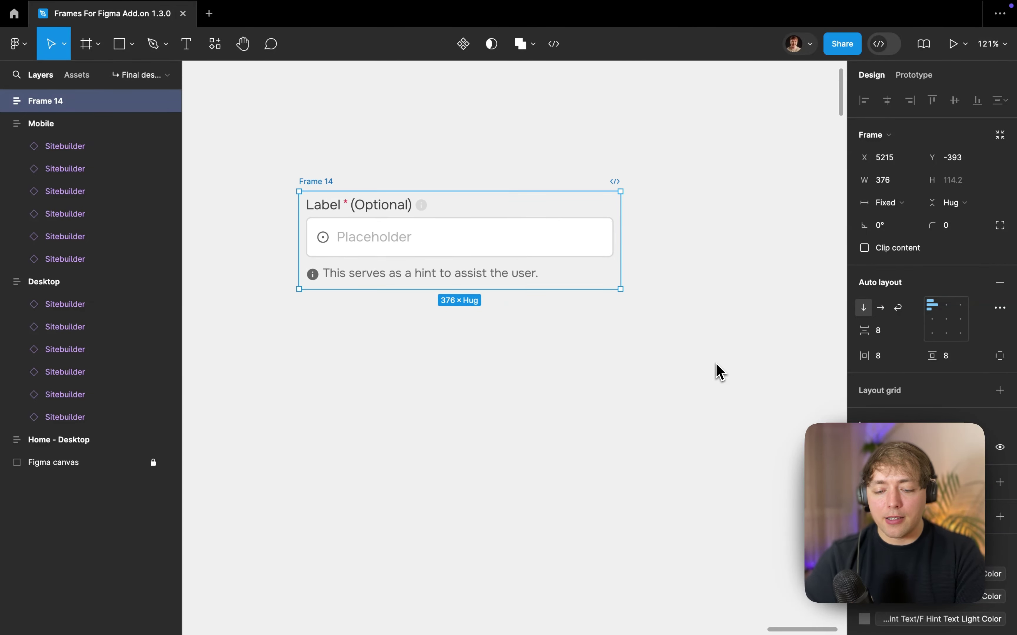
{"action": "key", "text": "super+r"}
{"action": "type", "text": "Form W"}
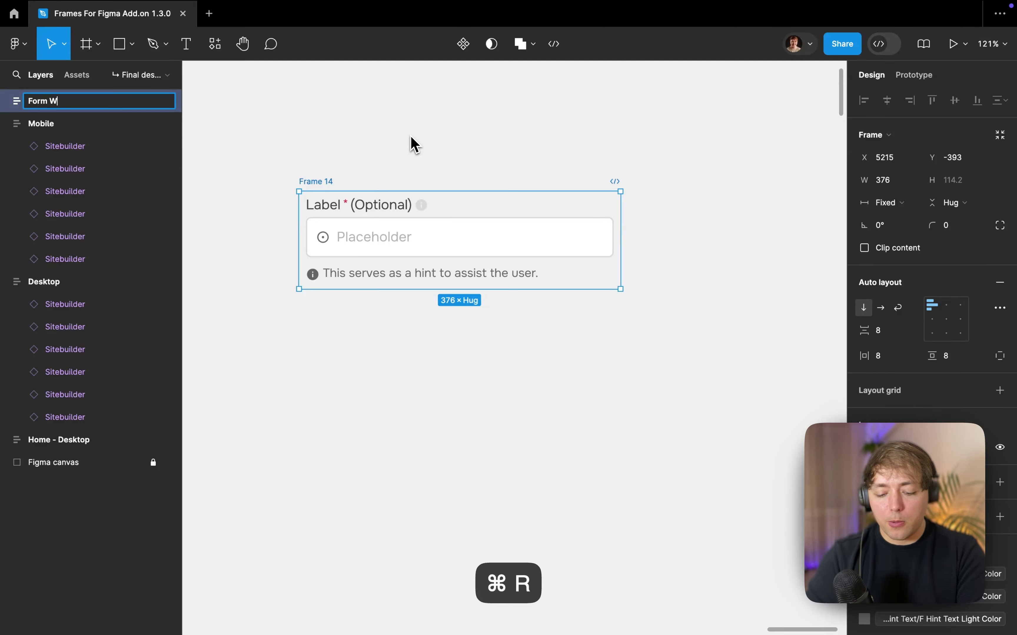
{"action": "type", "text": "rapper"}
{"action": "key", "text": "Return"}
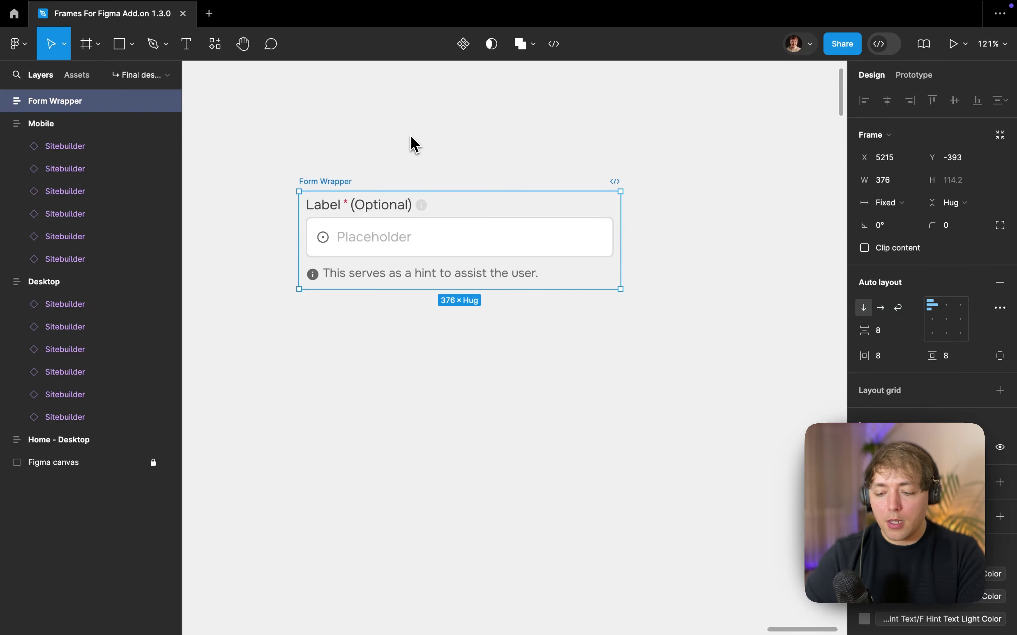
Fill the Form Wrapper frame with the Ultra-Light shade from the neutral library colors
{"action": "left_click", "coordinate": [986, 483]}
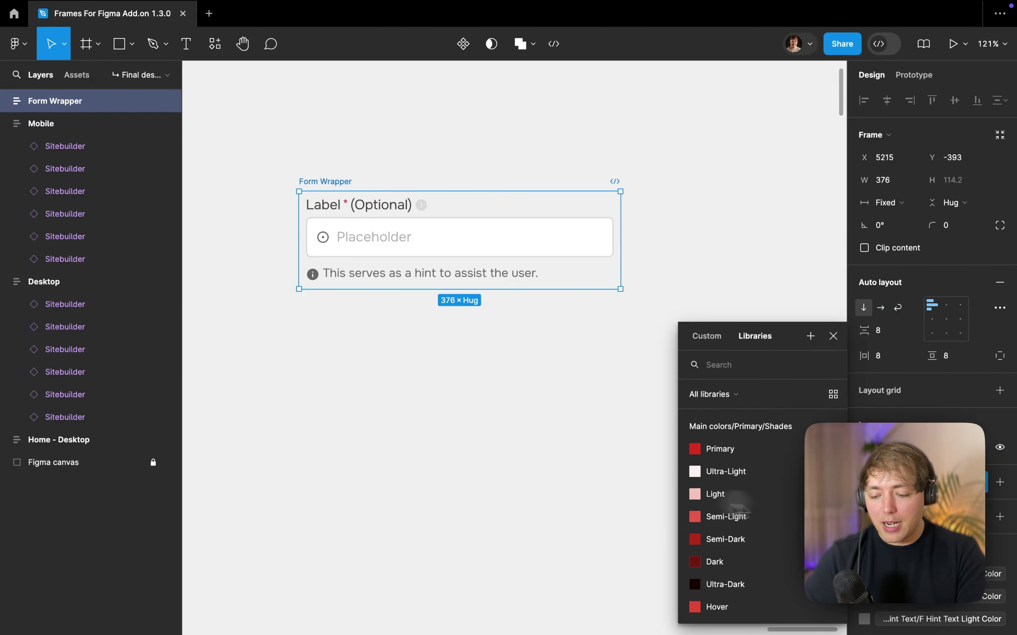
{"action": "left_click", "coordinate": [754, 477]}
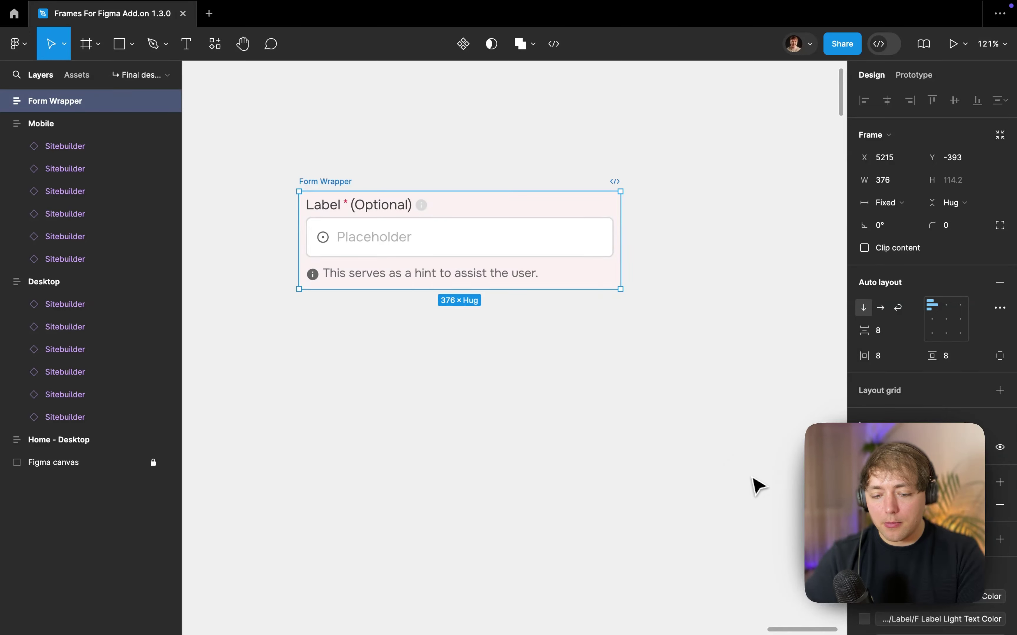
{"action": "scroll", "coordinate": [925, 421], "scroll_direction": "down", "scroll_amount": 3}
{"action": "left_click", "coordinate": [917, 412]}
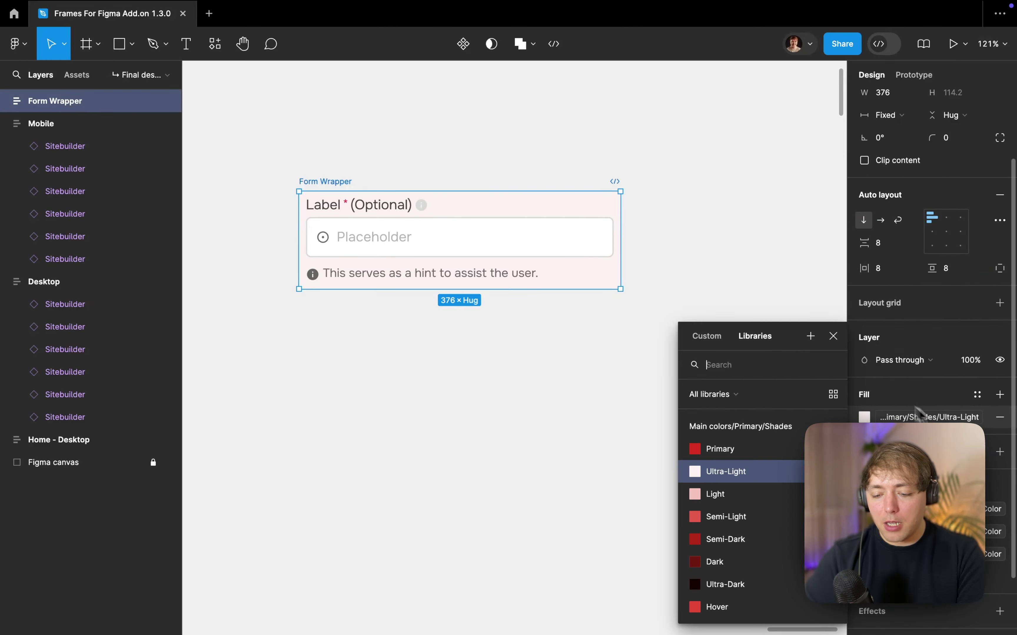
{"action": "type", "text": "neutral"}
{"action": "left_click", "coordinate": [717, 479]}
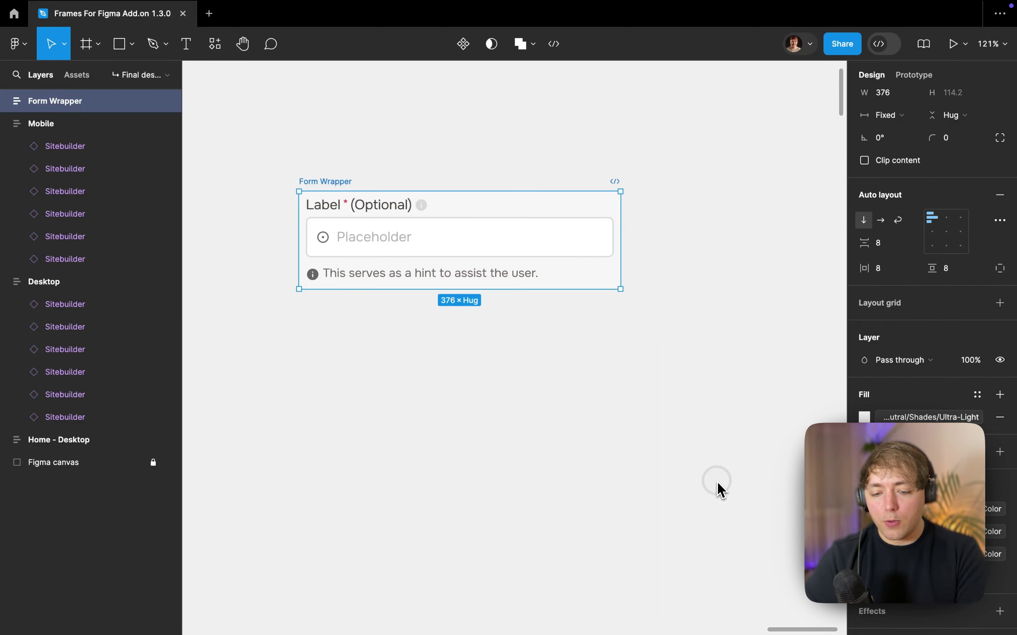
Set the Form Wrapper's padding on all sides to the D Space M variable (45)
{"action": "left_click", "coordinate": [894, 274]}
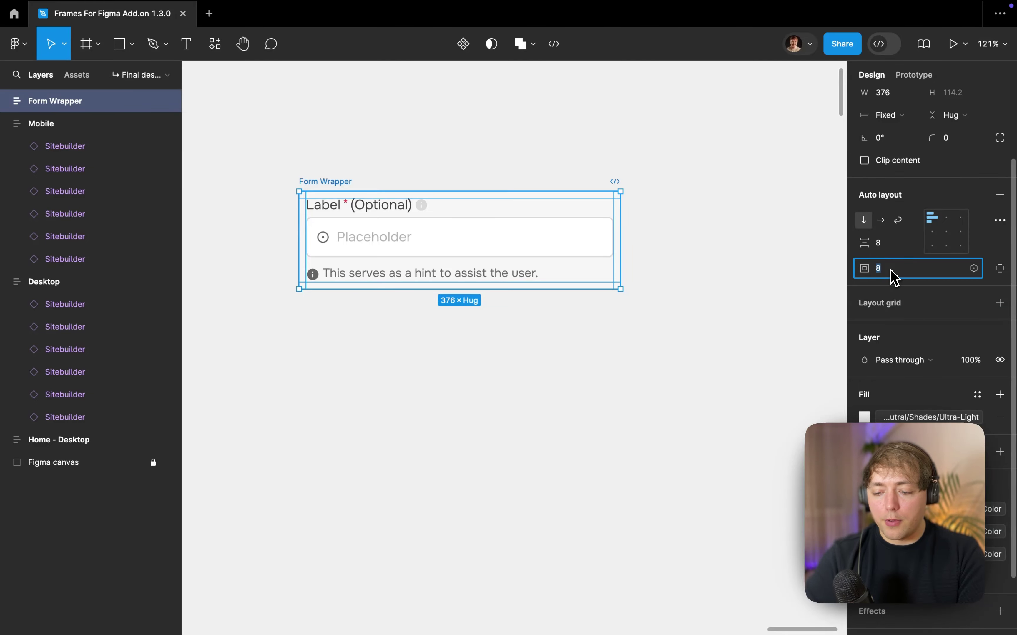
{"action": "left_click", "coordinate": [972, 269]}
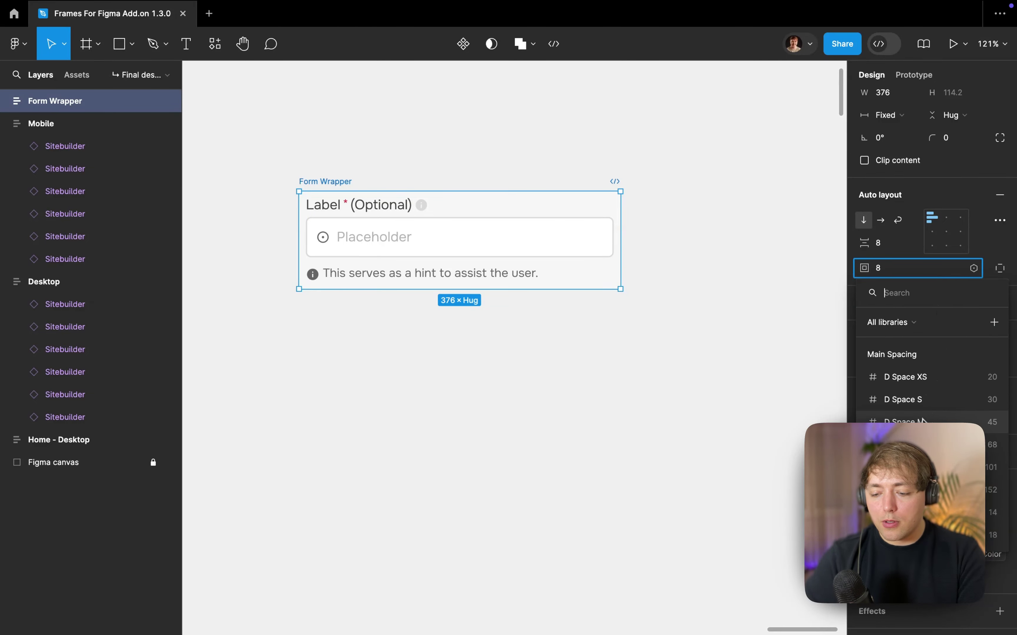
{"action": "left_click", "coordinate": [922, 445]}
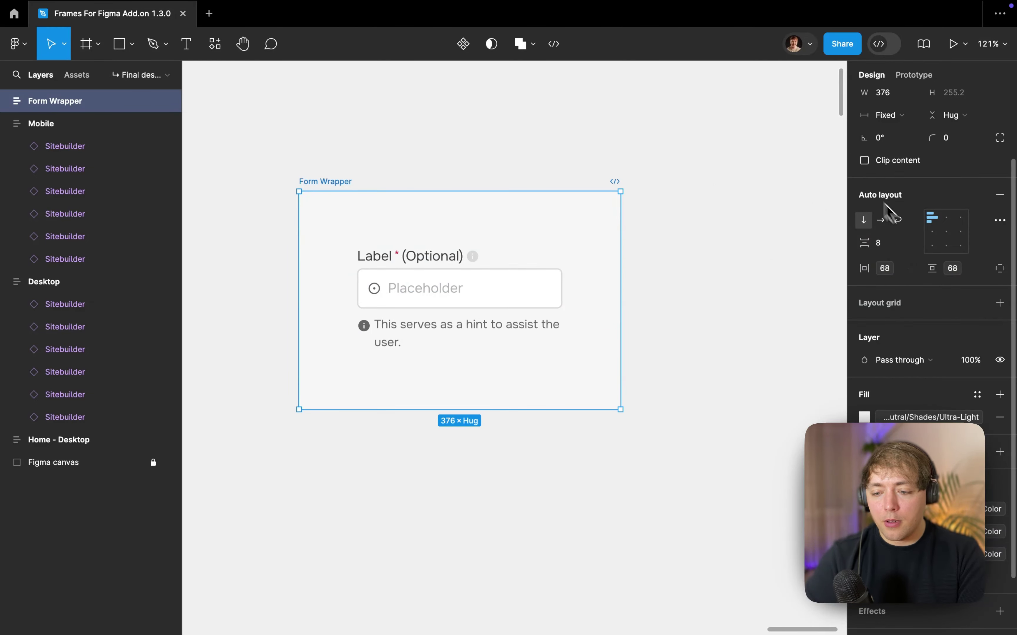
{"action": "scroll", "coordinate": [855, 187], "scroll_direction": "up", "scroll_amount": 3}
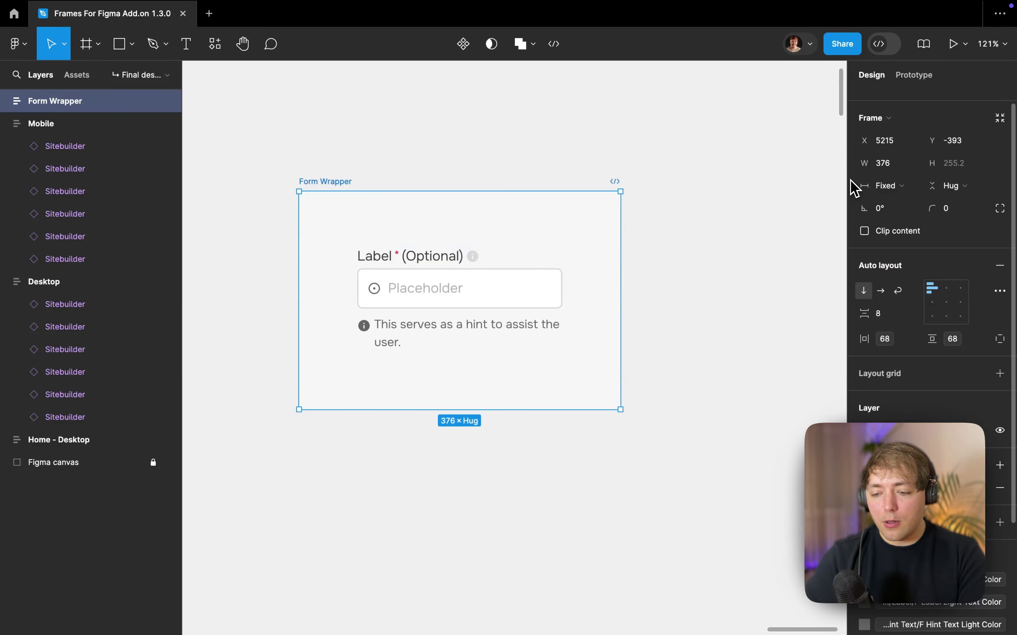
{"action": "left_click", "coordinate": [889, 340]}
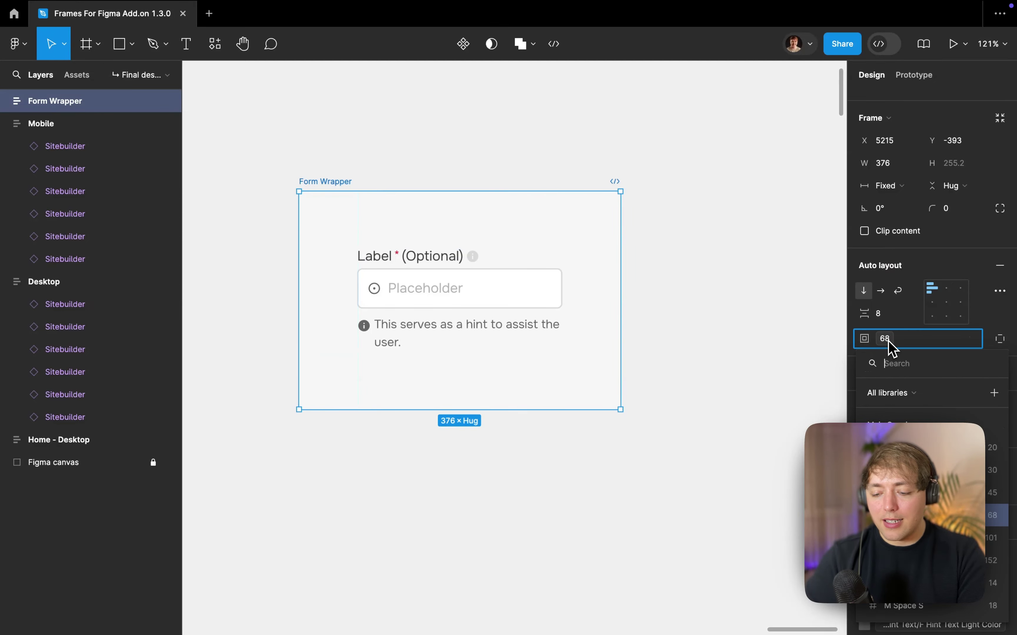
{"action": "scroll", "coordinate": [871, 416], "scroll_direction": "down", "scroll_amount": 2}
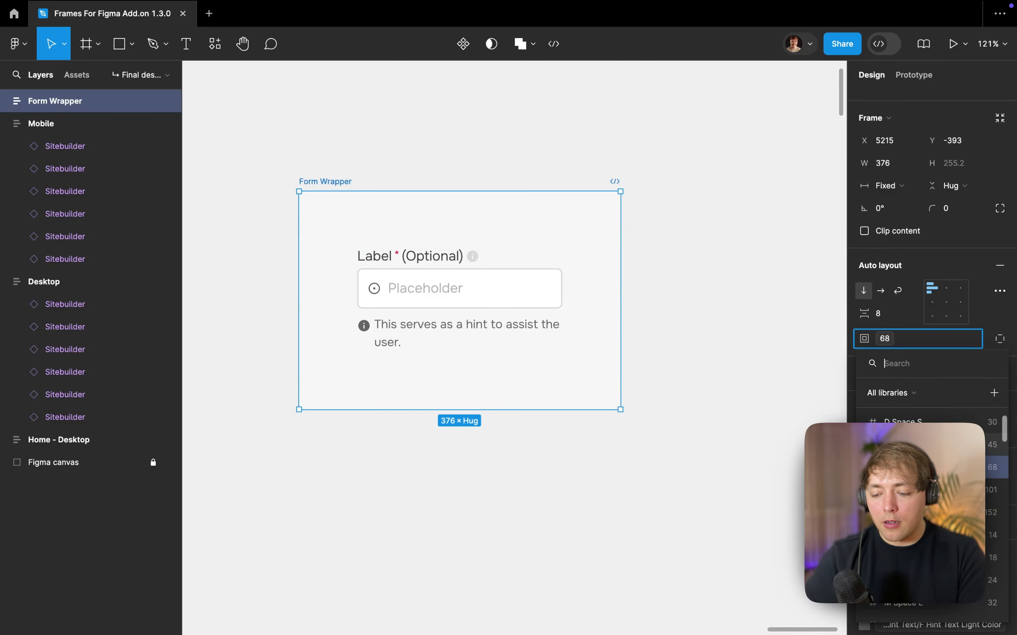
{"action": "key", "text": "Escape"}
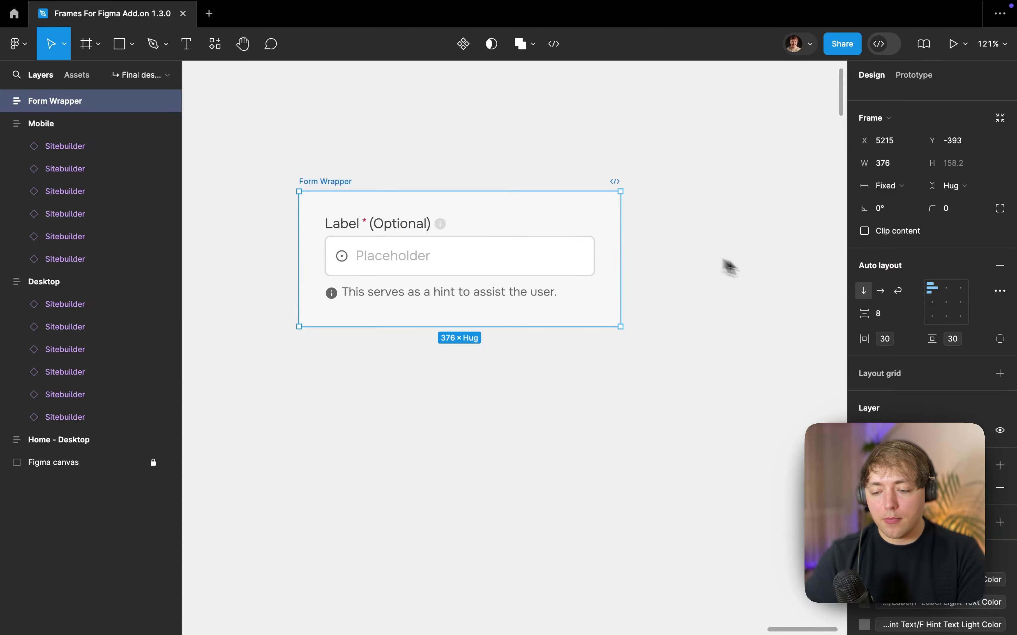
{"action": "left_click", "coordinate": [889, 339]}
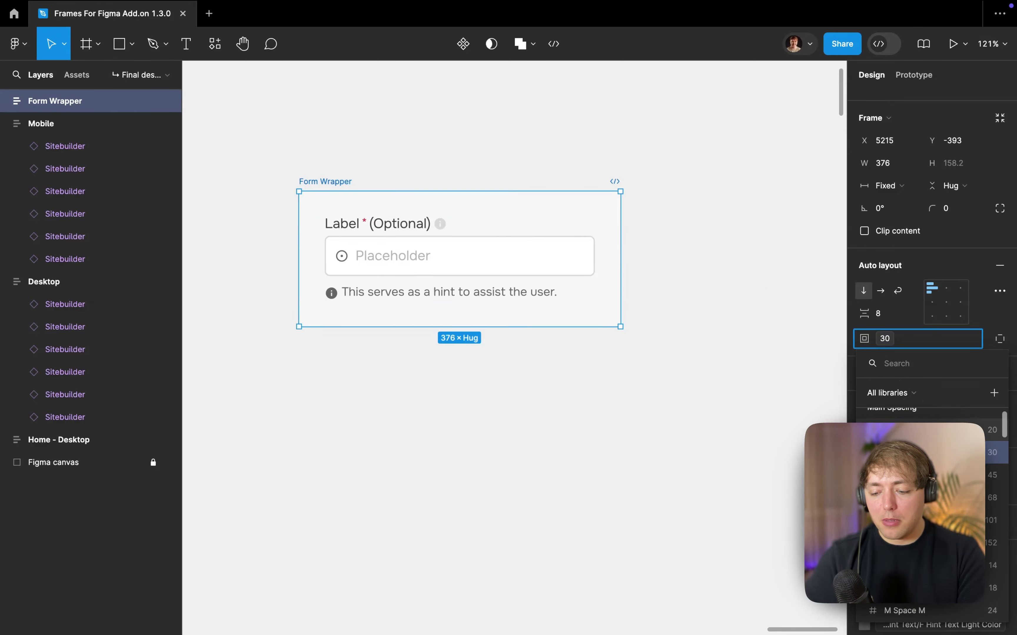
{"action": "left_click", "coordinate": [924, 492]}
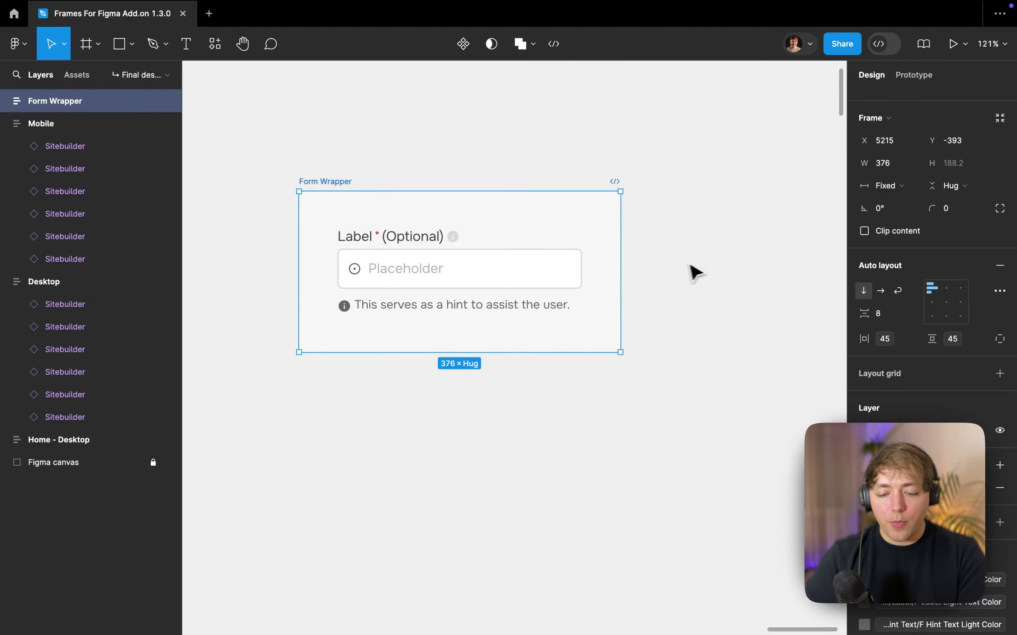
Try the Email and Phone types on the Text Input inside the Form Wrapper
{"action": "left_click", "coordinate": [500, 282]}
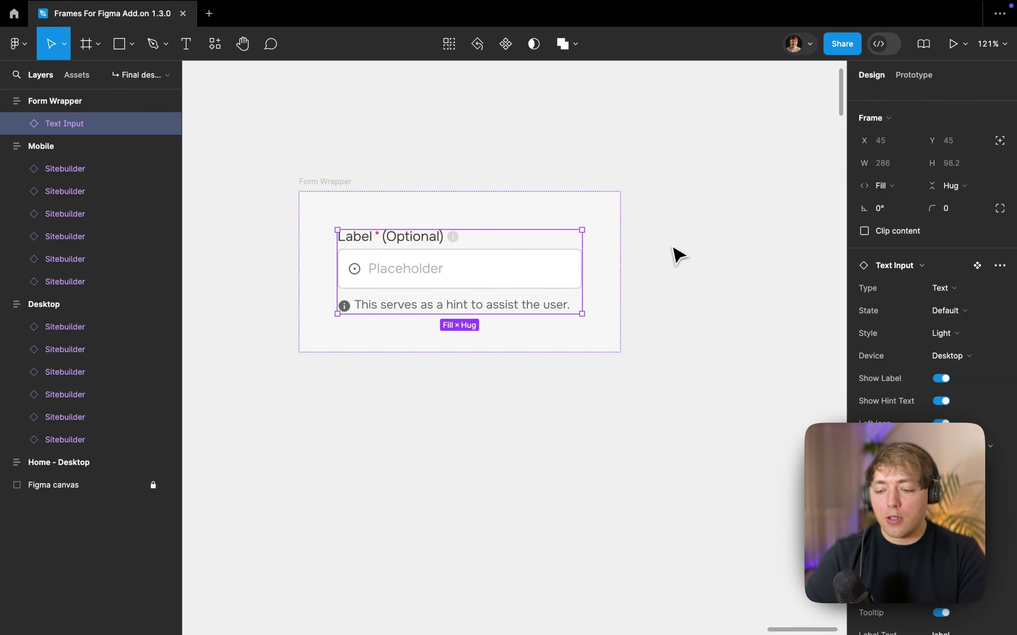
{"action": "scroll", "coordinate": [912, 356], "scroll_direction": "down", "scroll_amount": 2}
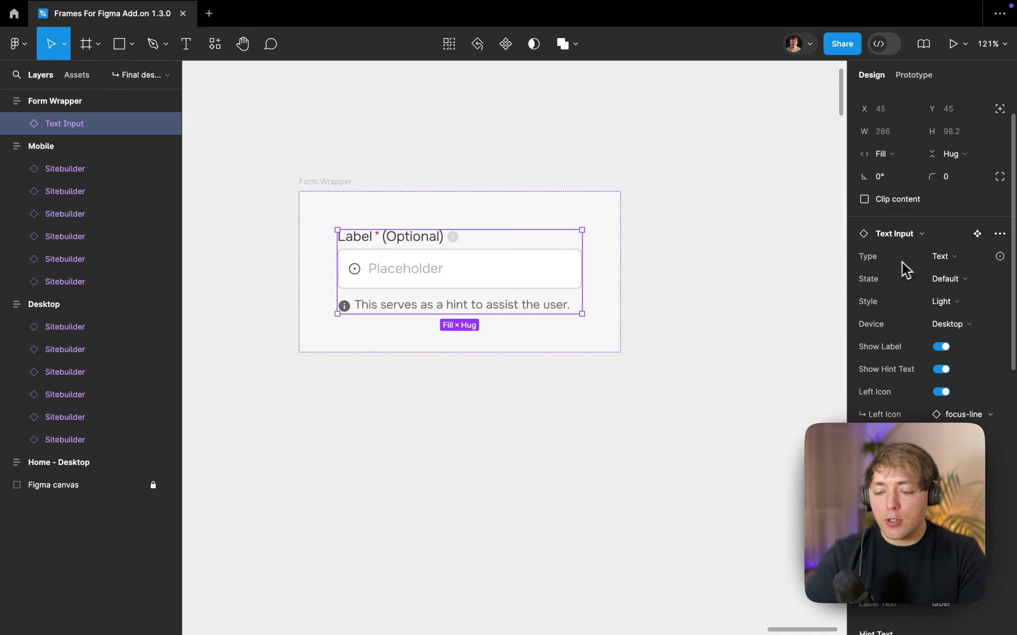
{"action": "left_click", "coordinate": [951, 259]}
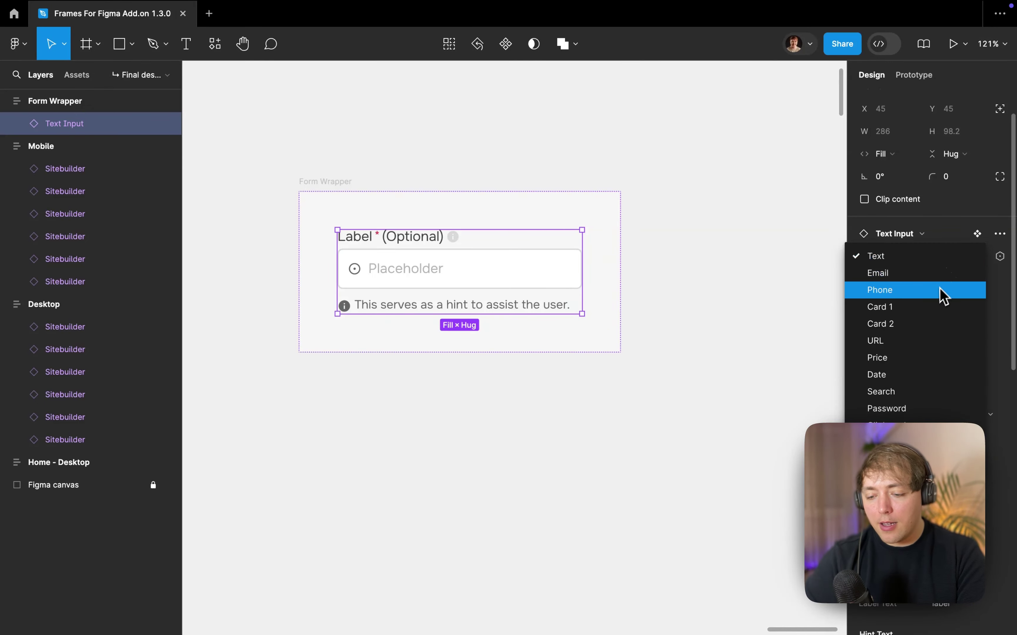
{"action": "left_click", "coordinate": [906, 275]}
{"action": "left_click", "coordinate": [953, 257]}
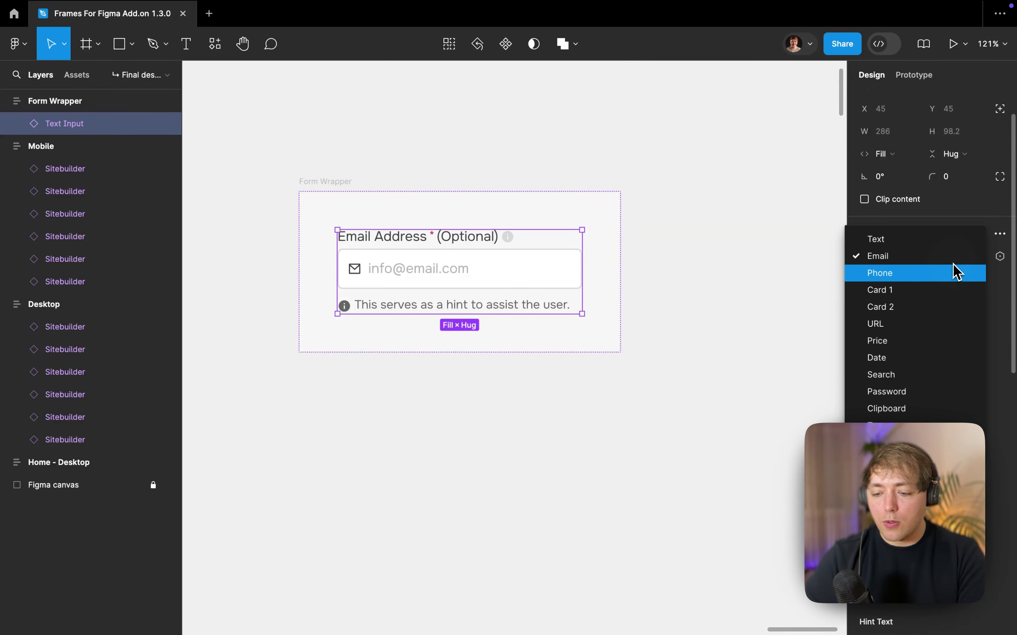
{"action": "left_click", "coordinate": [947, 274]}
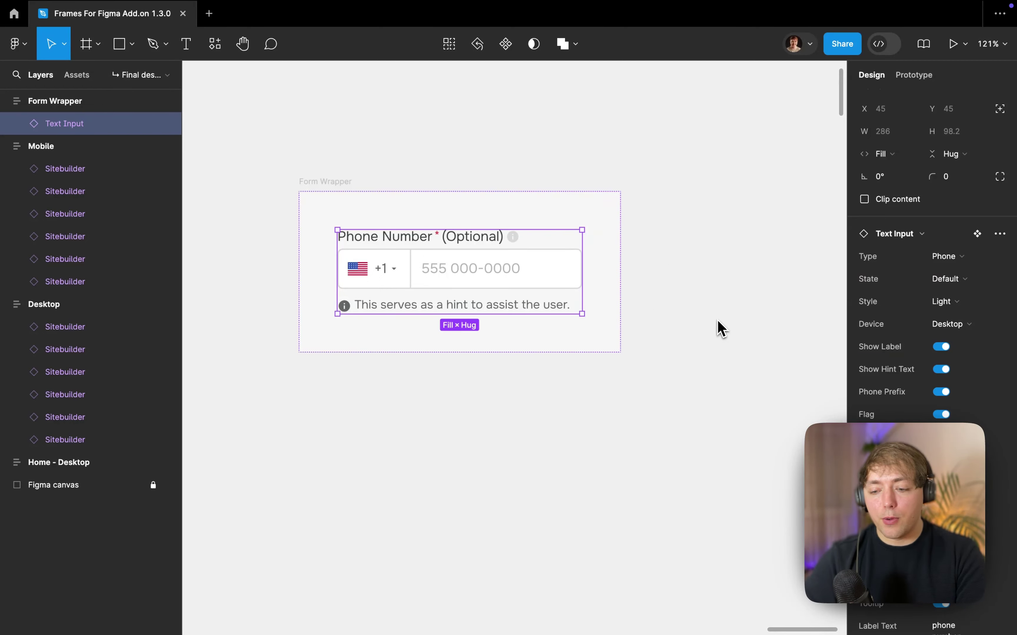
Widen the Form Wrapper frame to 475, extending its right edge
{"action": "key", "text": "shift+Return"}
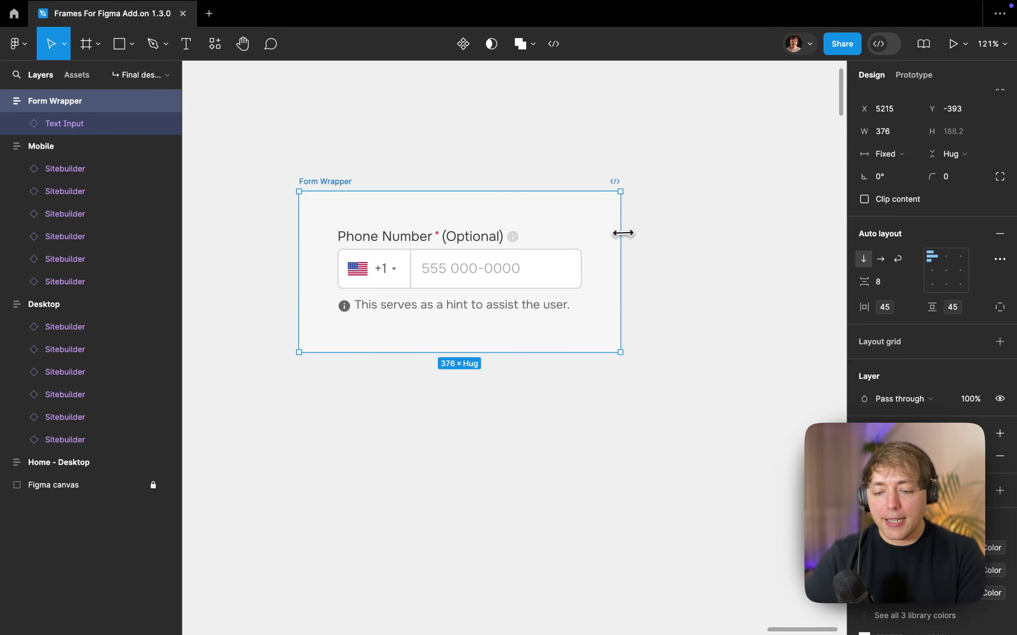
{"action": "left_click_drag", "start_coordinate": [619, 230], "coordinate": [705, 229]}
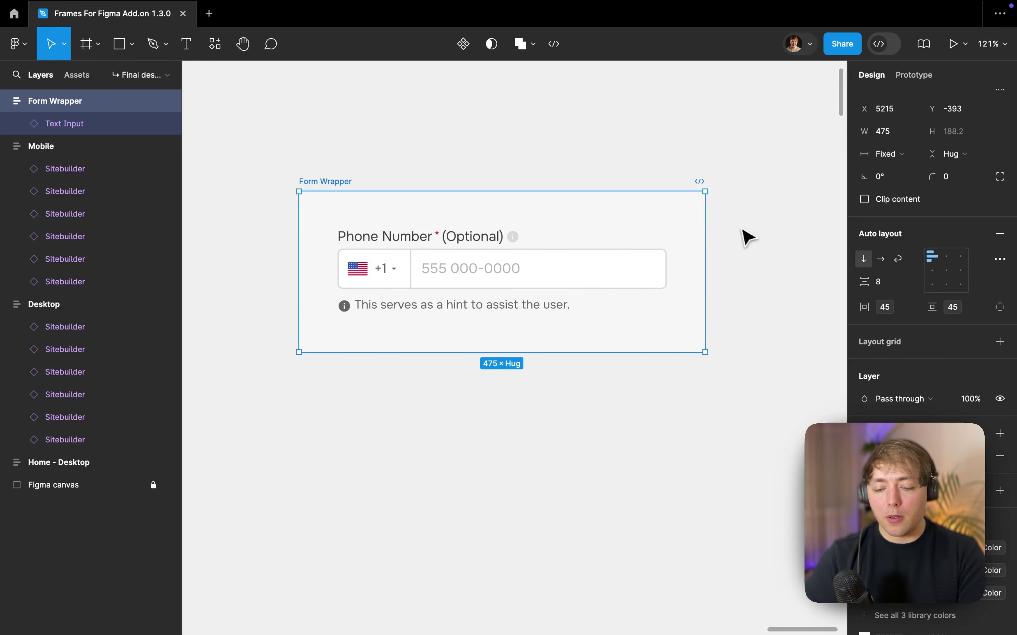
Try the Card 1 and Card 2 types on the Text Input and return it to the Text type
{"action": "left_click", "coordinate": [612, 273]}
{"action": "left_click", "coordinate": [967, 266]}
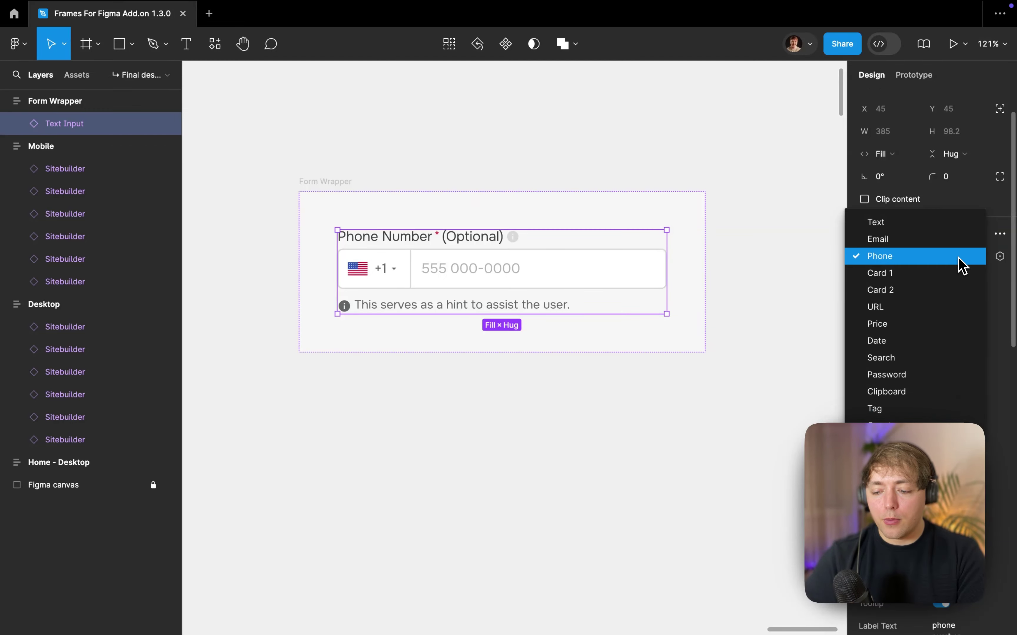
{"action": "left_click", "coordinate": [945, 273]}
{"action": "left_click", "coordinate": [945, 258]}
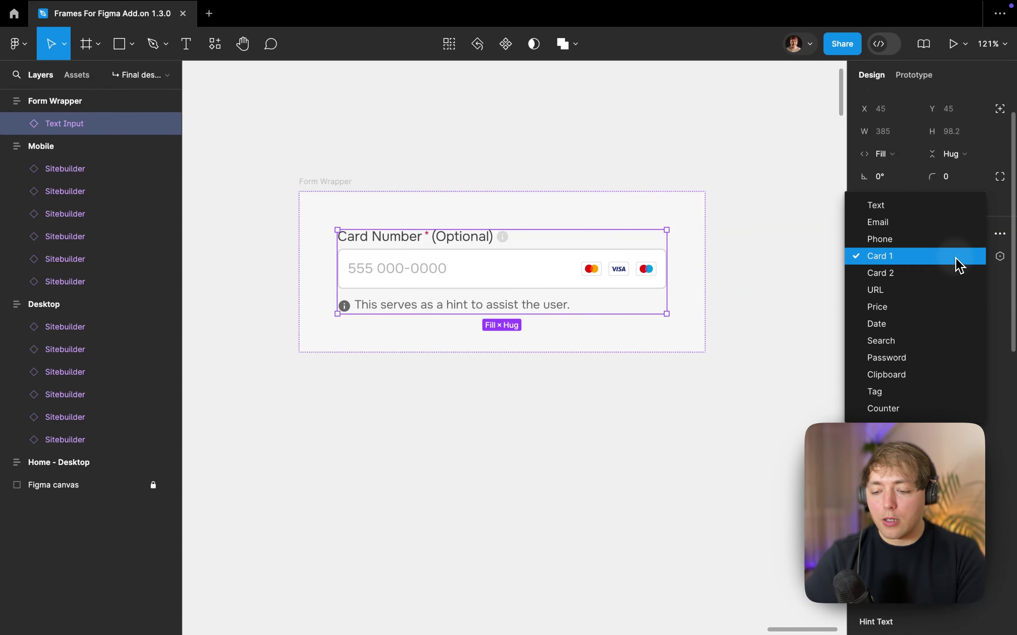
{"action": "left_click", "coordinate": [941, 274]}
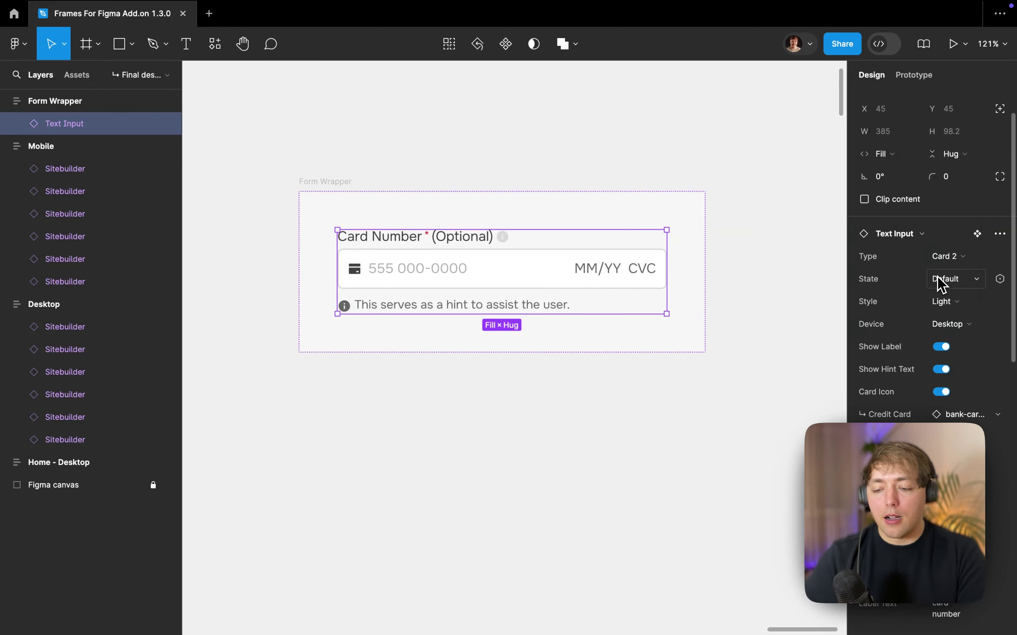
{"action": "left_click", "coordinate": [947, 257]}
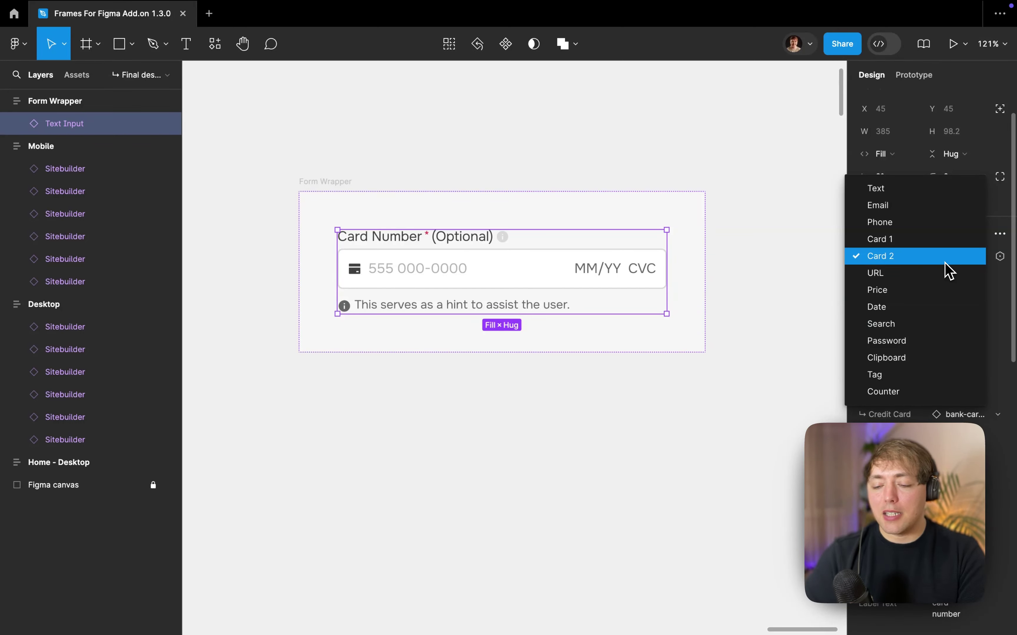
{"action": "left_click", "coordinate": [925, 190]}
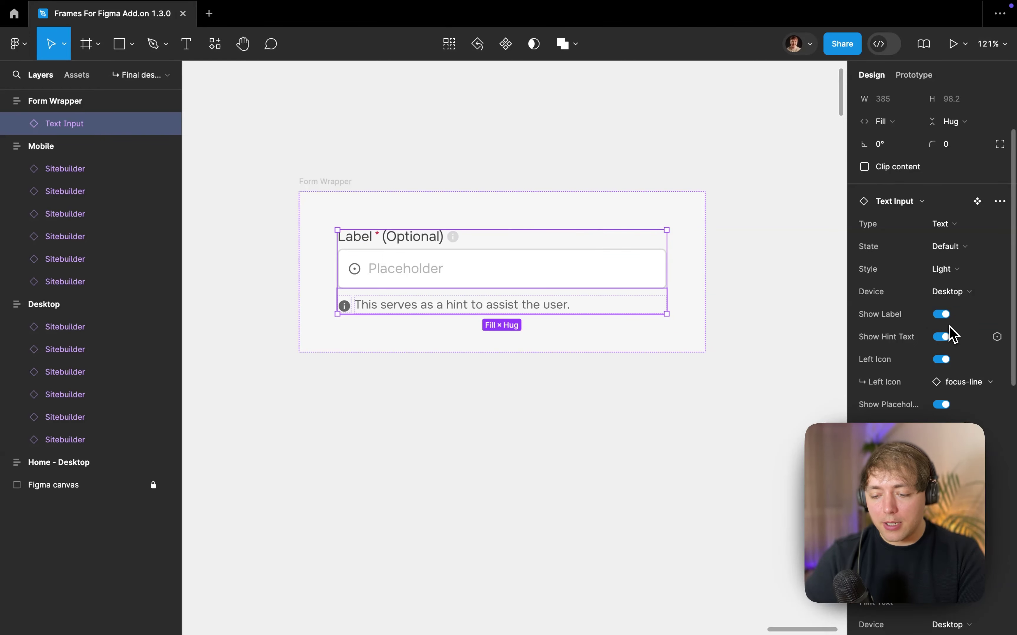
Turn off the Text Input's hint text and left icon, and its label's Required, Optional and Tooltip properties
{"action": "left_click", "coordinate": [946, 338]}
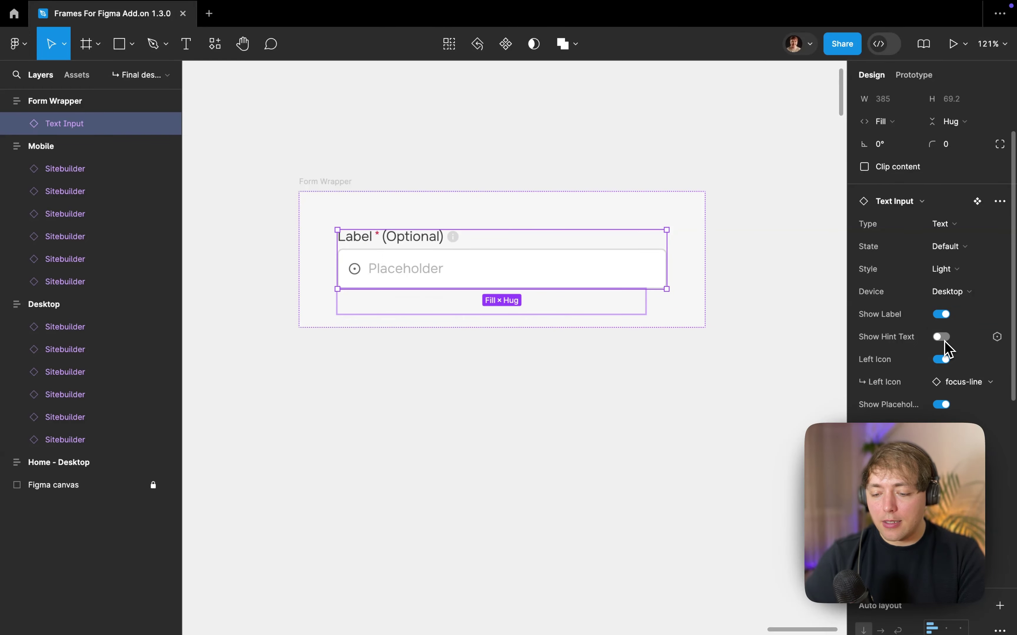
{"action": "left_click", "coordinate": [942, 360]}
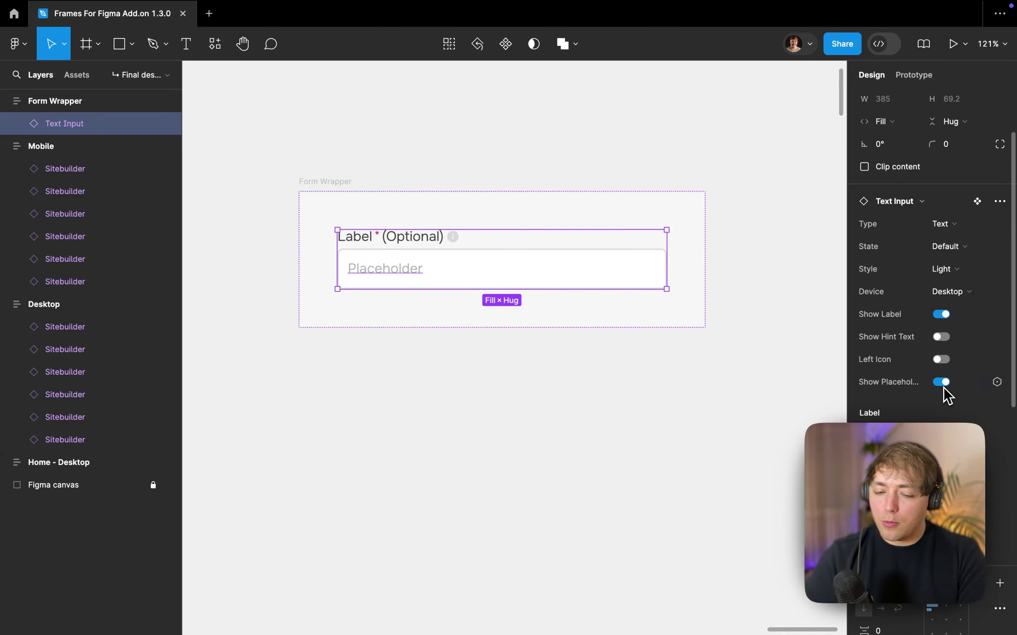
{"action": "scroll", "coordinate": [948, 396], "scroll_direction": "down", "scroll_amount": 5}
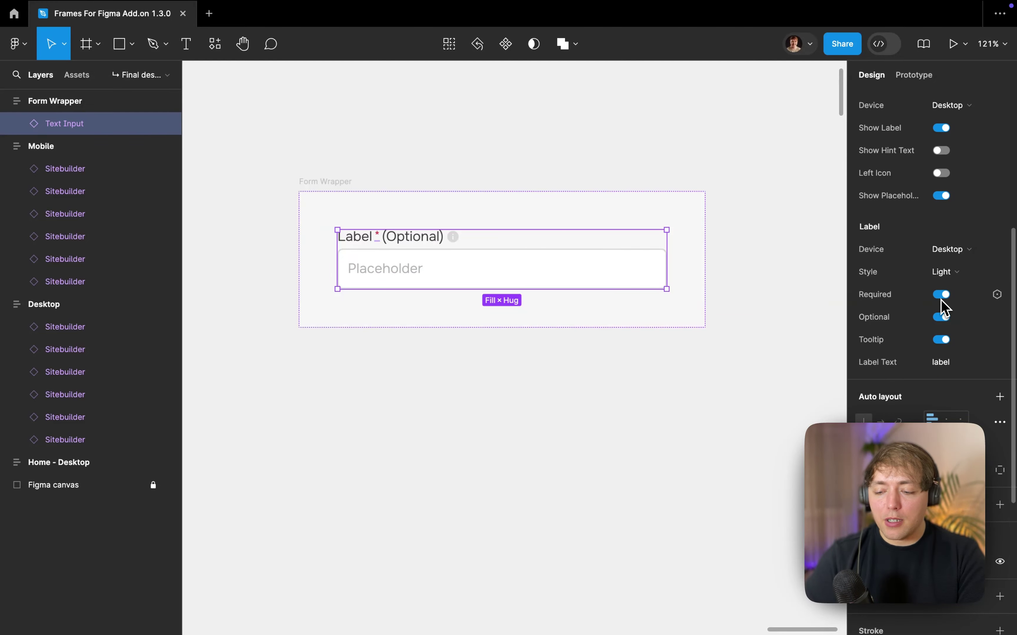
{"action": "left_click", "coordinate": [943, 295]}
{"action": "left_click", "coordinate": [943, 319]}
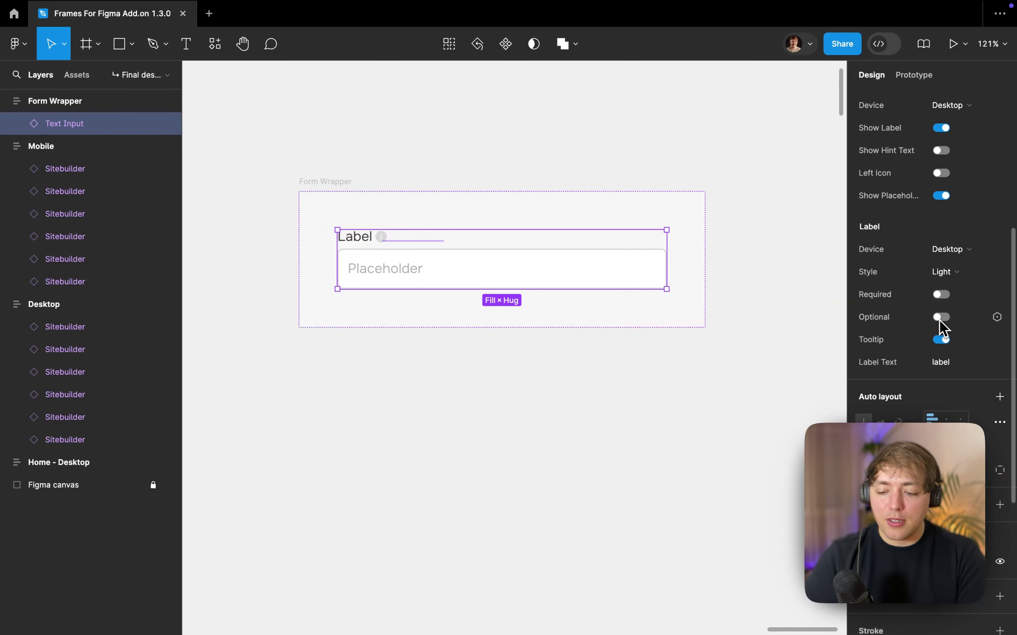
{"action": "left_click", "coordinate": [942, 340]}
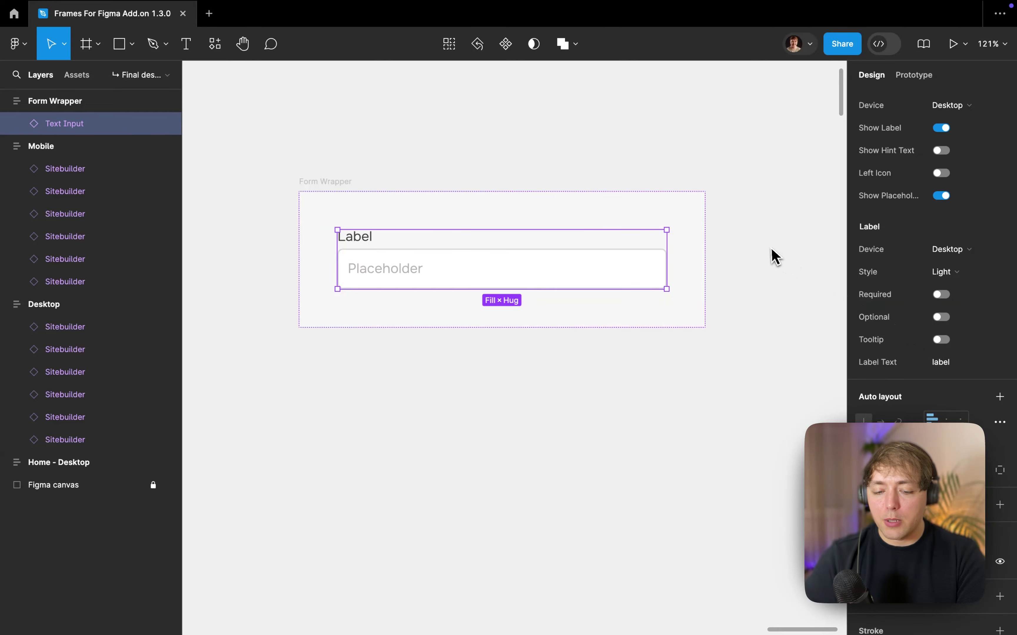
Set the Text Input's label text to "First name"
{"action": "left_click", "coordinate": [953, 362]}
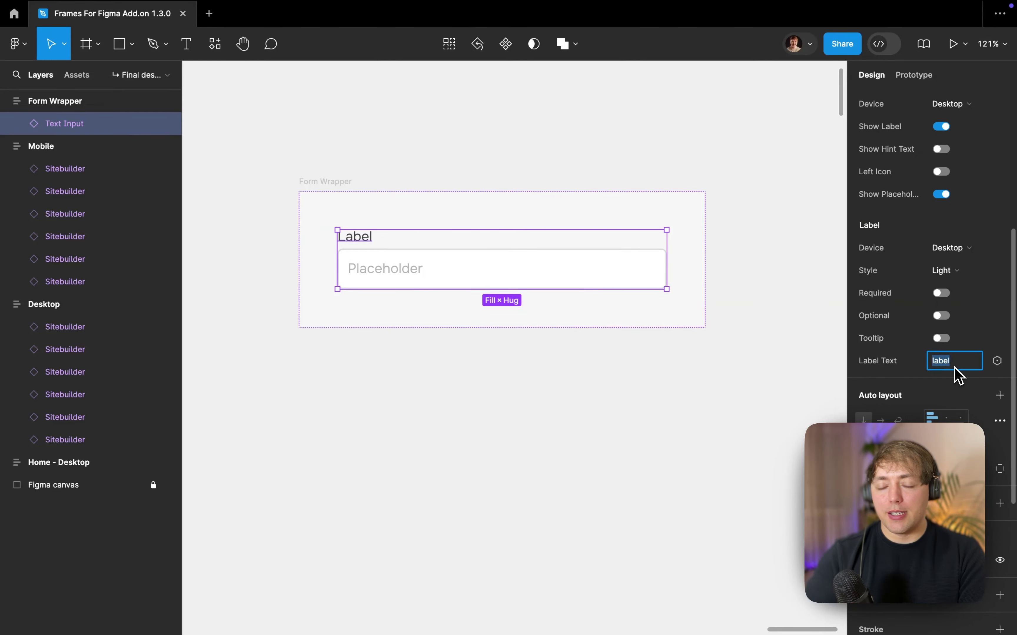
{"action": "type", "text": "First "}
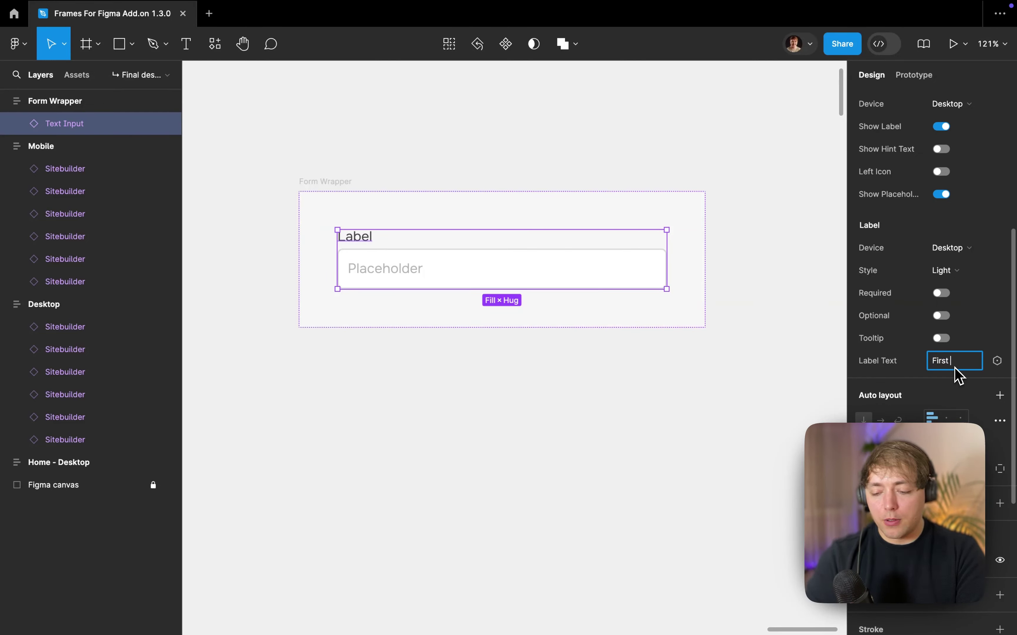
{"action": "type", "text": "name"}
{"action": "key", "text": "Return"}
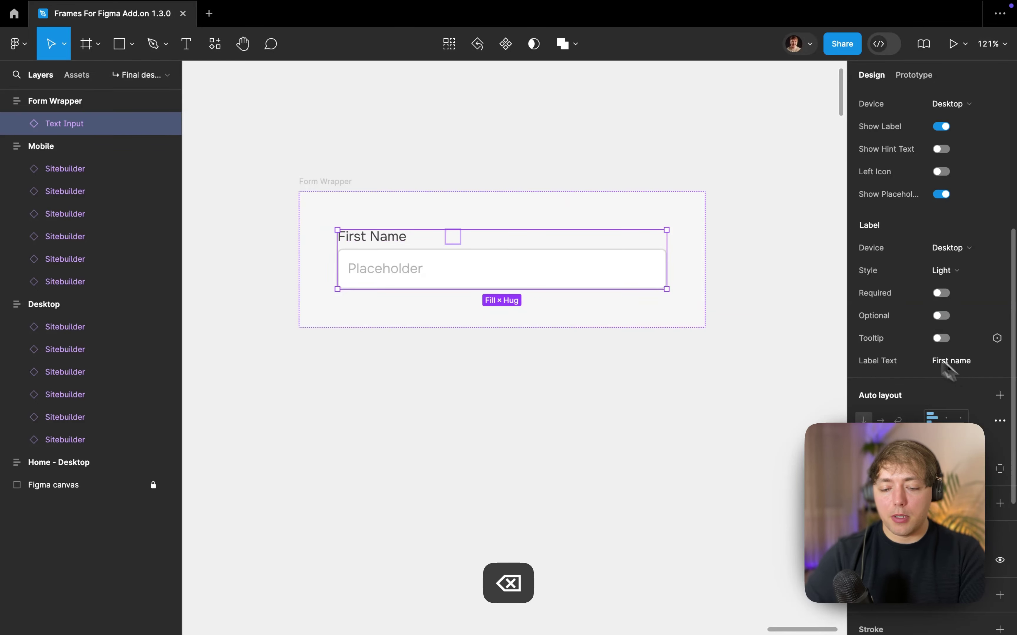
Duplicate the First Name input inside the Form Wrapper and set the copy's type to Email
{"action": "key", "text": "super+d"}
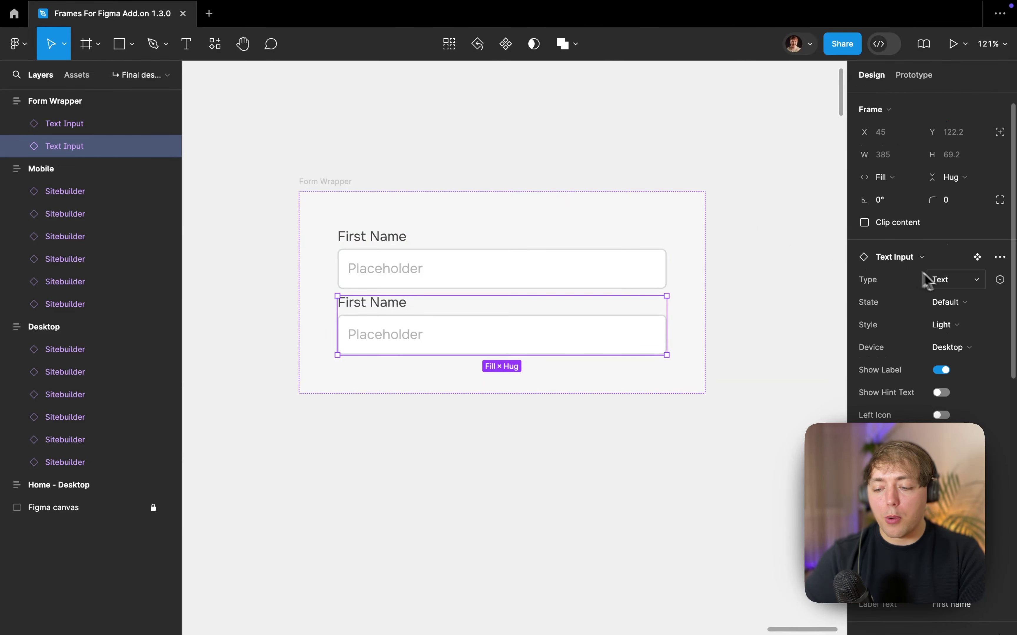
{"action": "left_click", "coordinate": [951, 281]}
{"action": "left_click", "coordinate": [929, 298]}
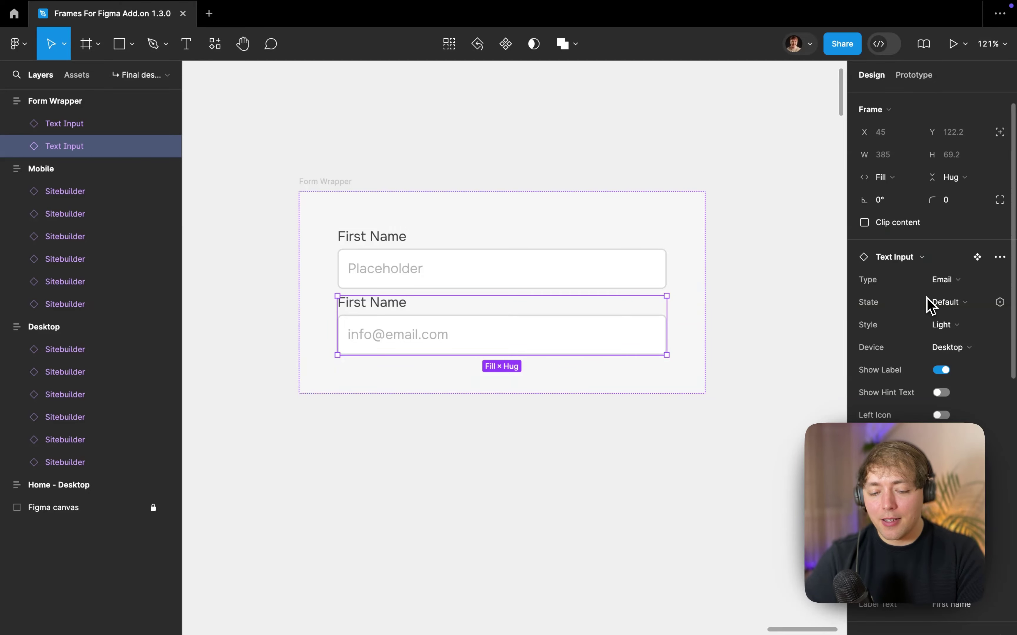
Set the Email input's label text to "Your email"
{"action": "scroll", "coordinate": [915, 324], "scroll_direction": "down", "scroll_amount": 7}
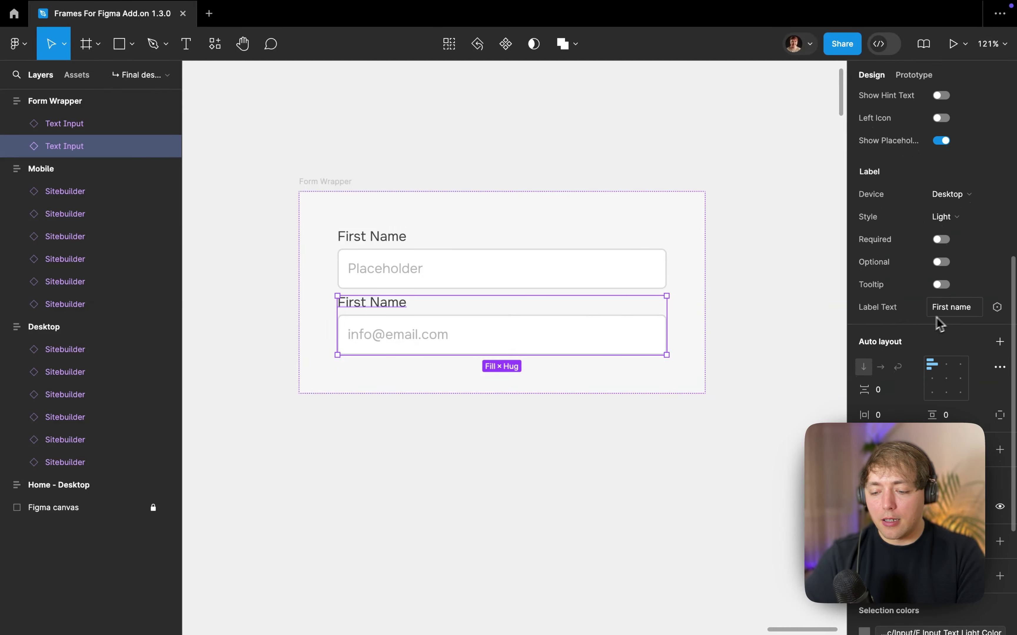
{"action": "left_click", "coordinate": [951, 307]}
{"action": "type", "text": "You rmeia"}
{"action": "key", "text": "BackSpace"}
{"action": "key", "text": "BackSpace"}
{"action": "key", "text": "BackSpace"}
{"action": "key", "text": "BackSpace"}
{"action": "key", "text": "BackSpace"}
{"action": "key", "text": "BackSpace"}
{"action": "type", "text": "r email"}
{"action": "key", "text": "Return"}
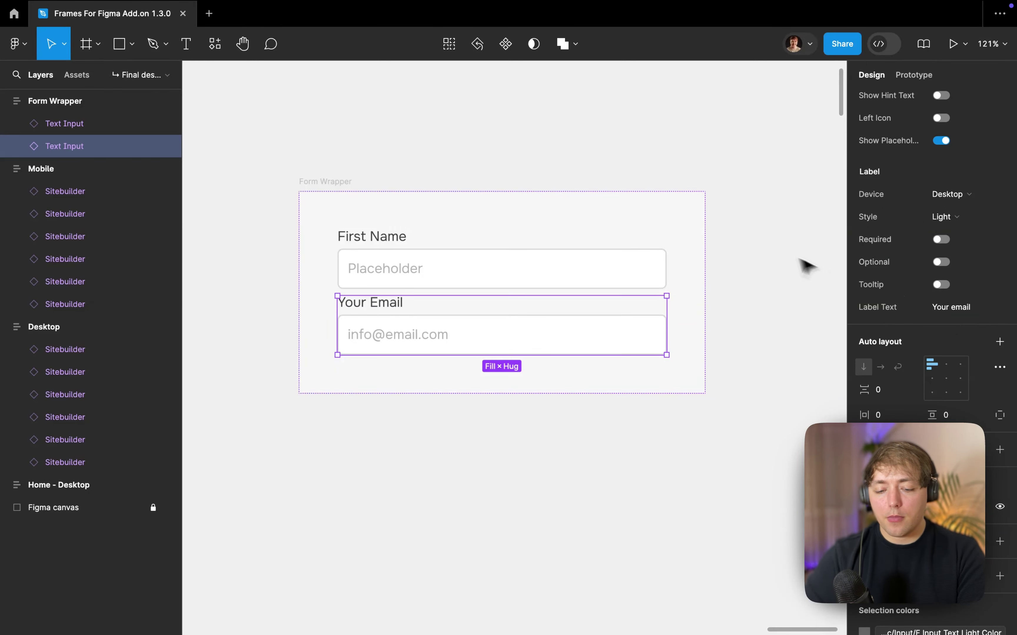
Apply the Main Spacing variable with value 20 to the Form Wrapper's vertical gap between items
{"action": "left_click", "coordinate": [677, 227]}
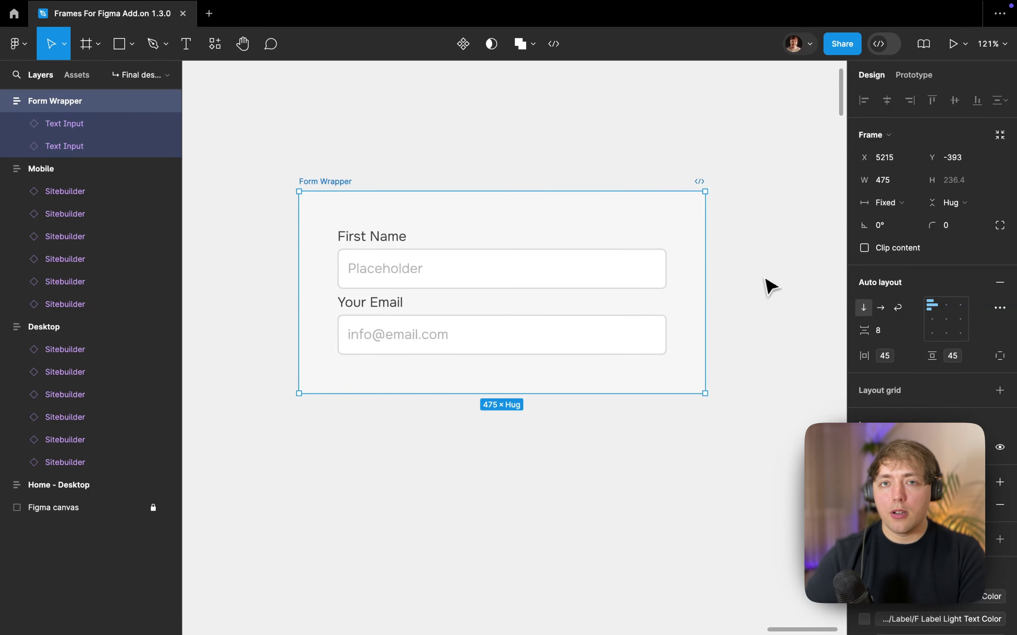
{"action": "left_click", "coordinate": [903, 333]}
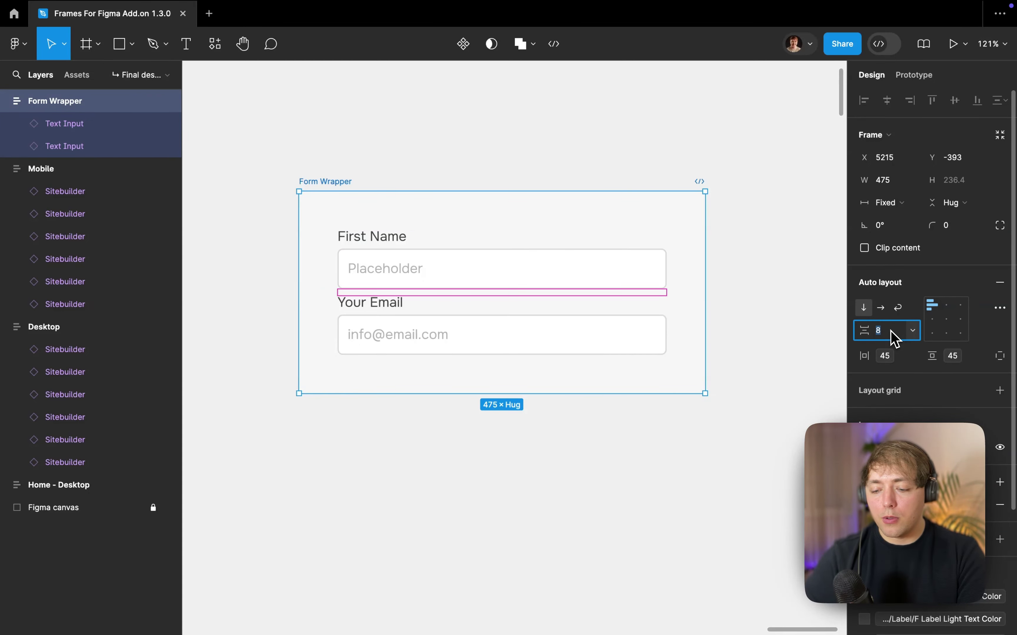
{"action": "left_click", "coordinate": [912, 332]}
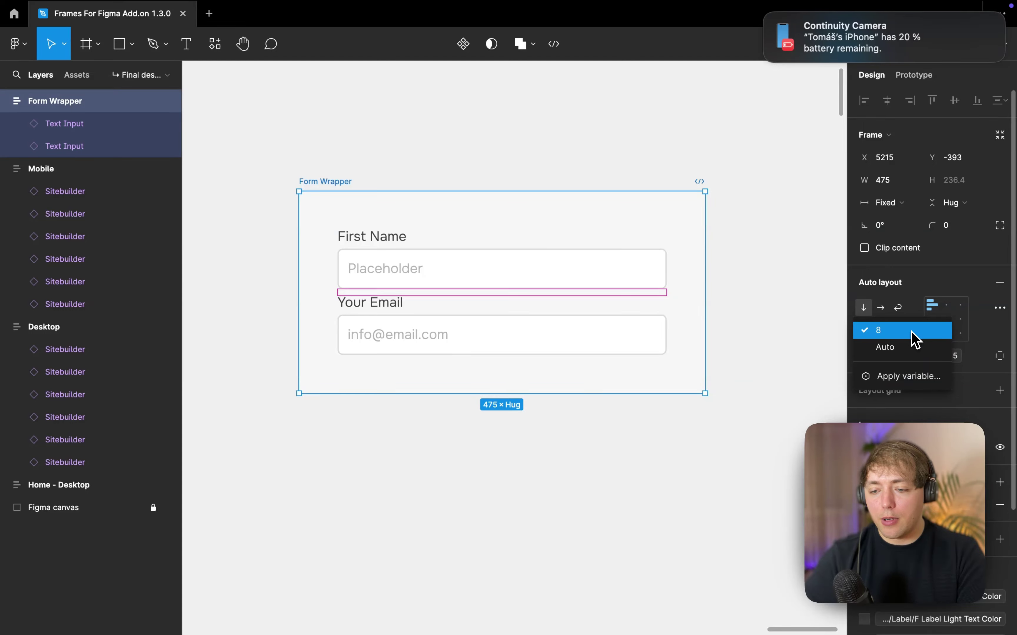
{"action": "left_click", "coordinate": [893, 376]}
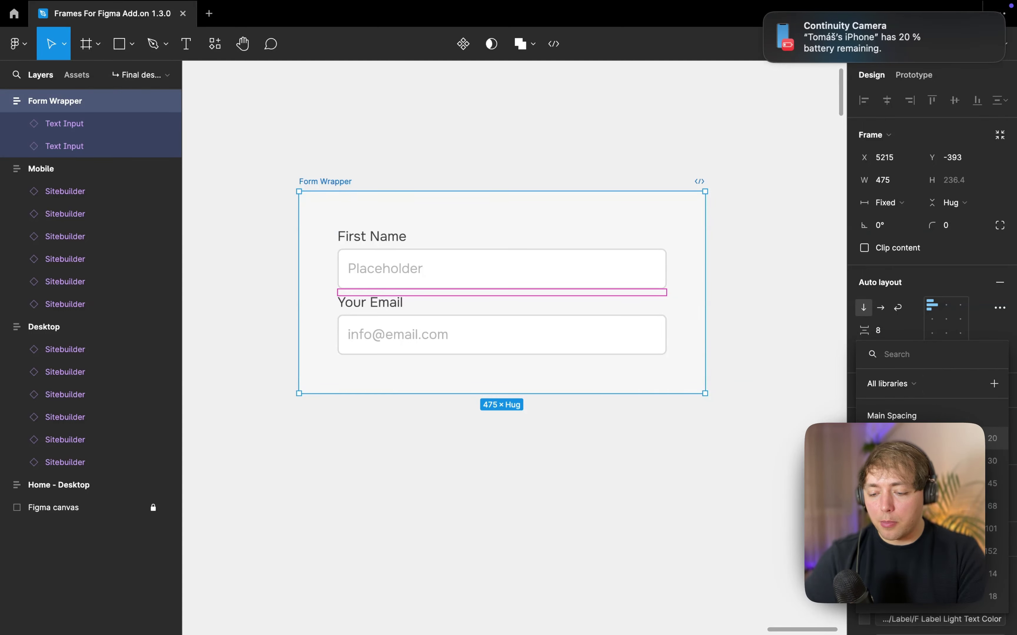
{"action": "left_click", "coordinate": [992, 439]}
{"action": "left_click", "coordinate": [811, 326]}
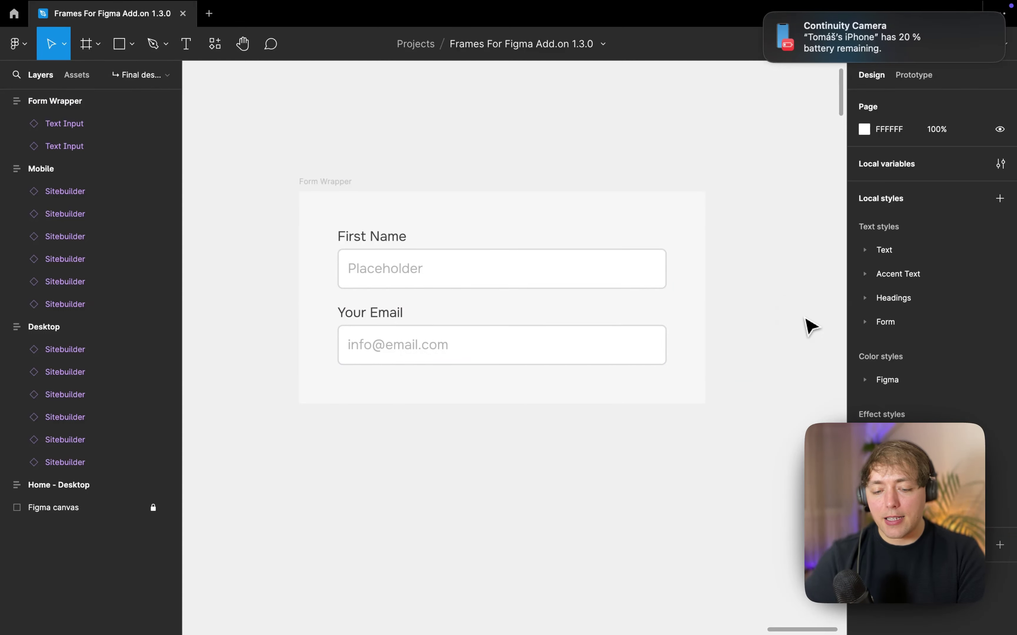
Apply a radius variable with value 6 to the Form Wrapper's corners
{"action": "left_click", "coordinate": [353, 183]}
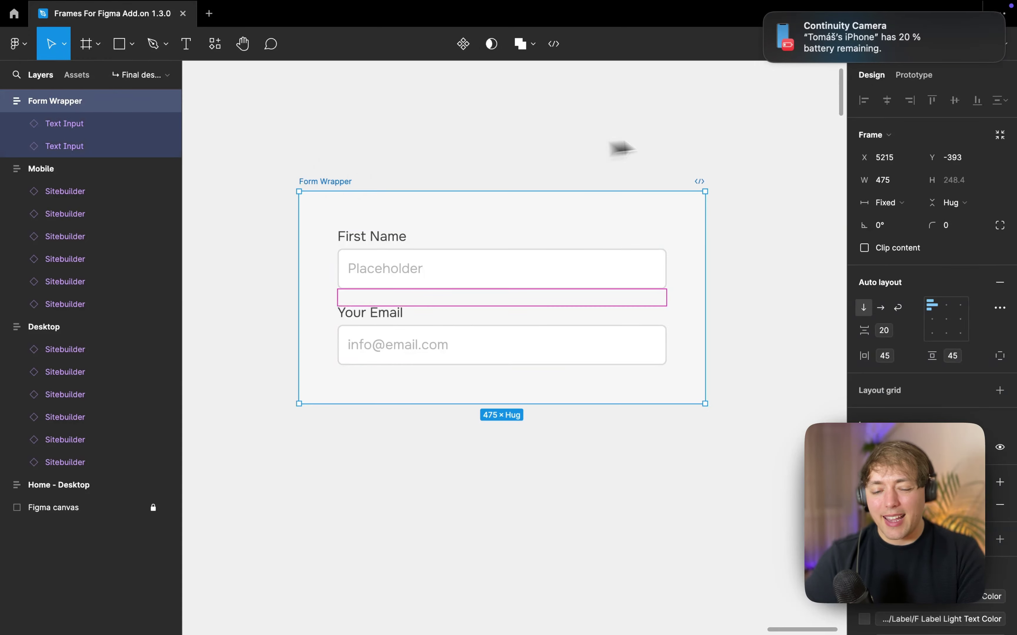
{"action": "left_click", "coordinate": [979, 225]}
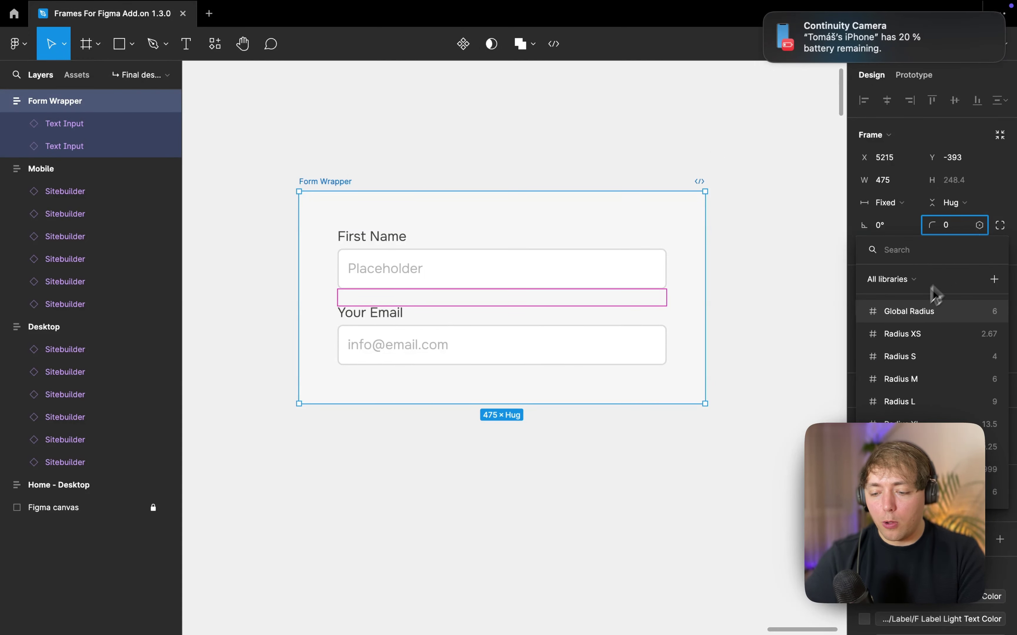
{"action": "key", "text": "Escape"}
{"action": "left_click", "coordinate": [774, 218]}
{"action": "scroll", "coordinate": [774, 219], "scroll_direction": "down", "scroll_amount": 3}
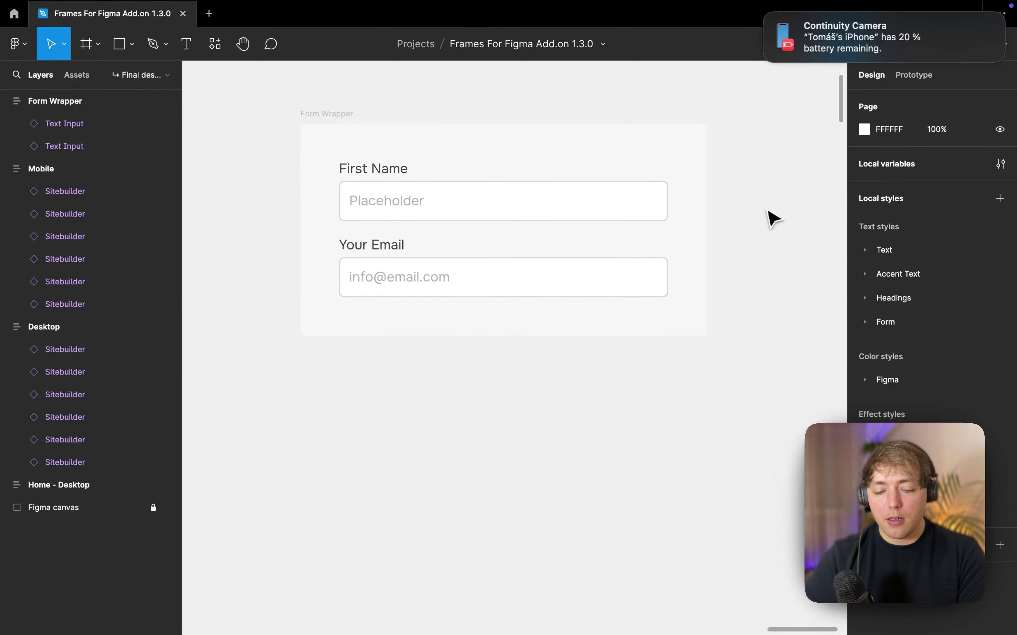
Duplicate the Your Email input and set the copy's type to Phone
{"action": "left_click", "coordinate": [592, 265]}
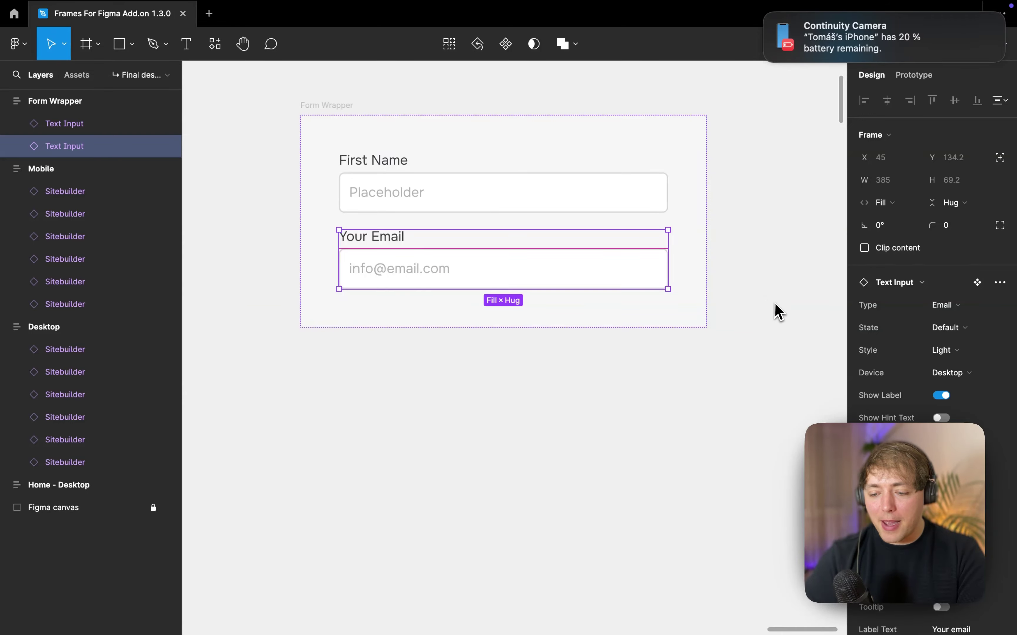
{"action": "key", "text": "super+d"}
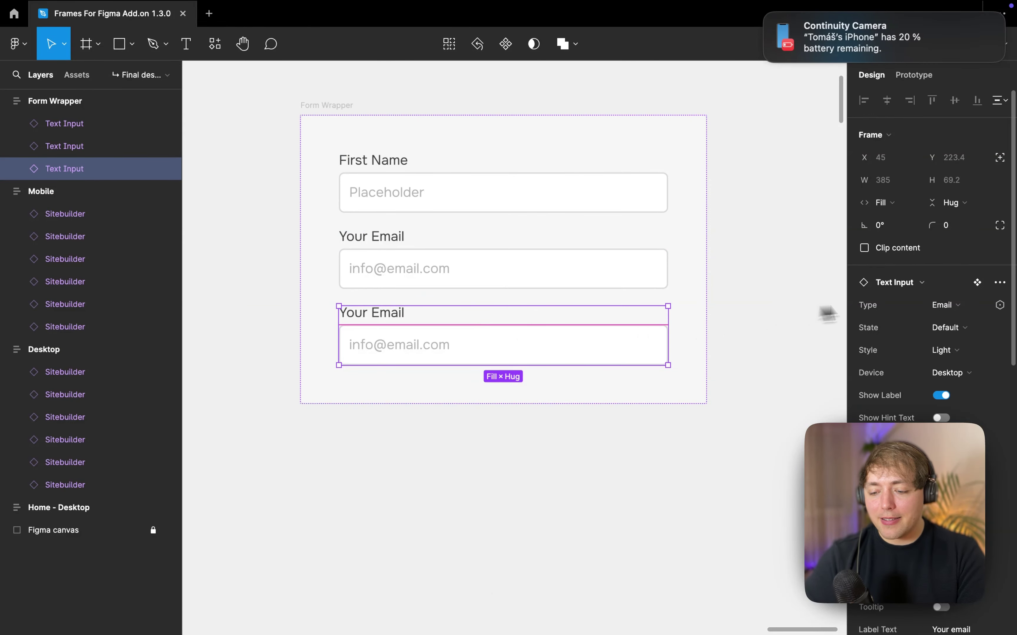
{"action": "left_click", "coordinate": [943, 306]}
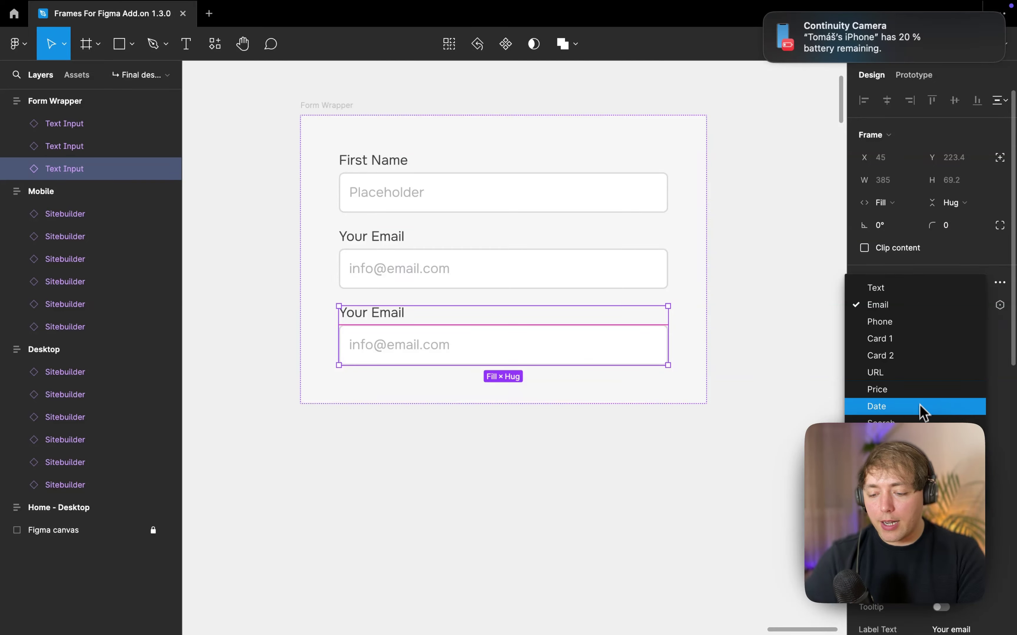
{"action": "left_click", "coordinate": [903, 322]}
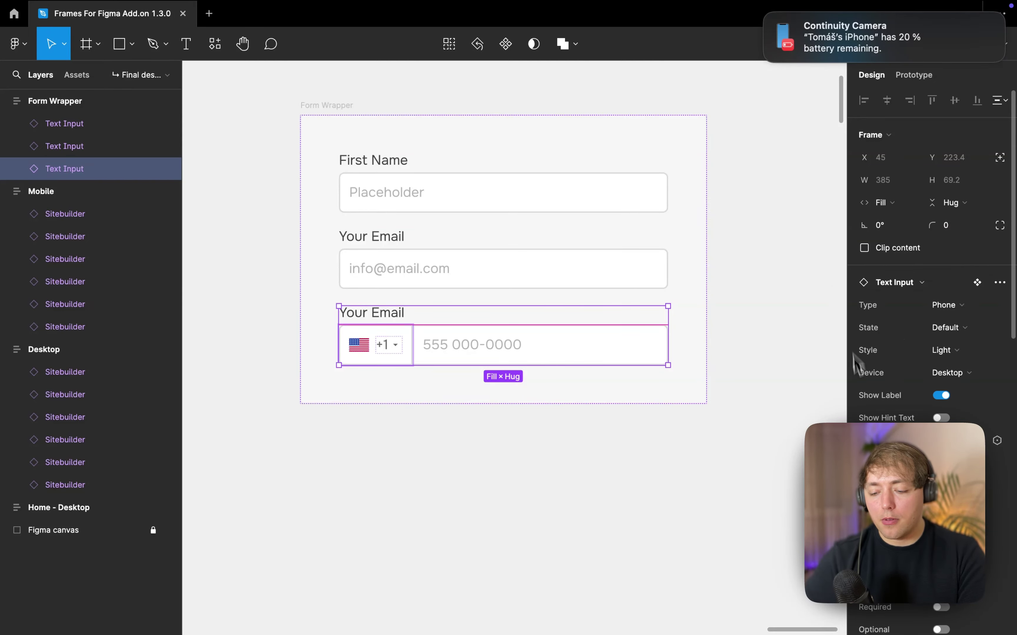
Set the Phone input's label text to "Your phone"
{"action": "scroll", "coordinate": [883, 366], "scroll_direction": "down", "scroll_amount": 10}
{"action": "scroll", "coordinate": [924, 386], "scroll_direction": "up", "scroll_amount": 4}
{"action": "left_click", "coordinate": [974, 401]}
{"action": "key", "text": "Right"}
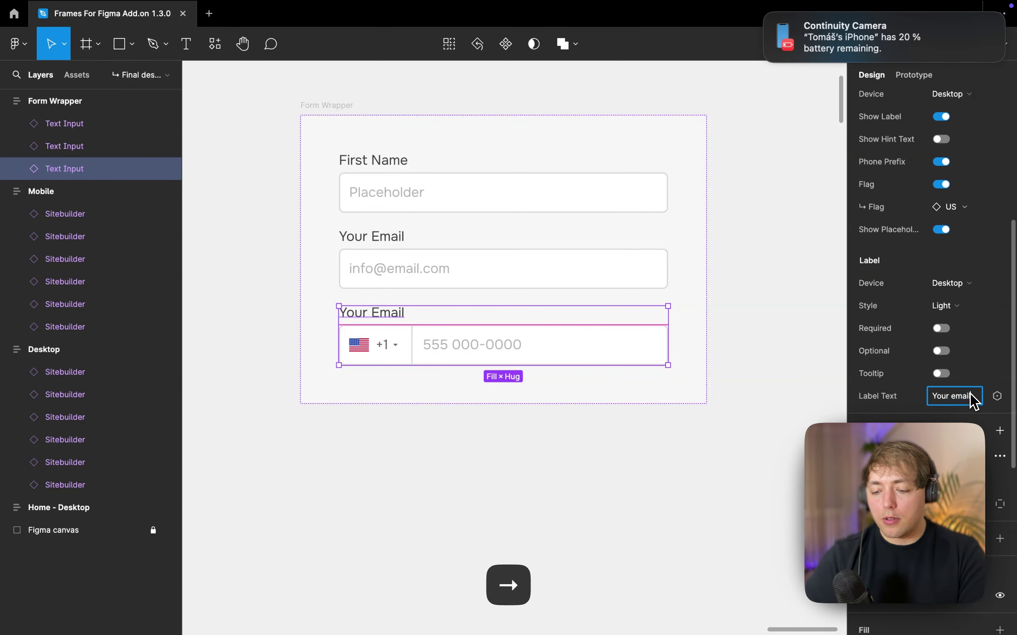
{"action": "double_click", "coordinate": [973, 400]}
{"action": "type", "text": "phon"}
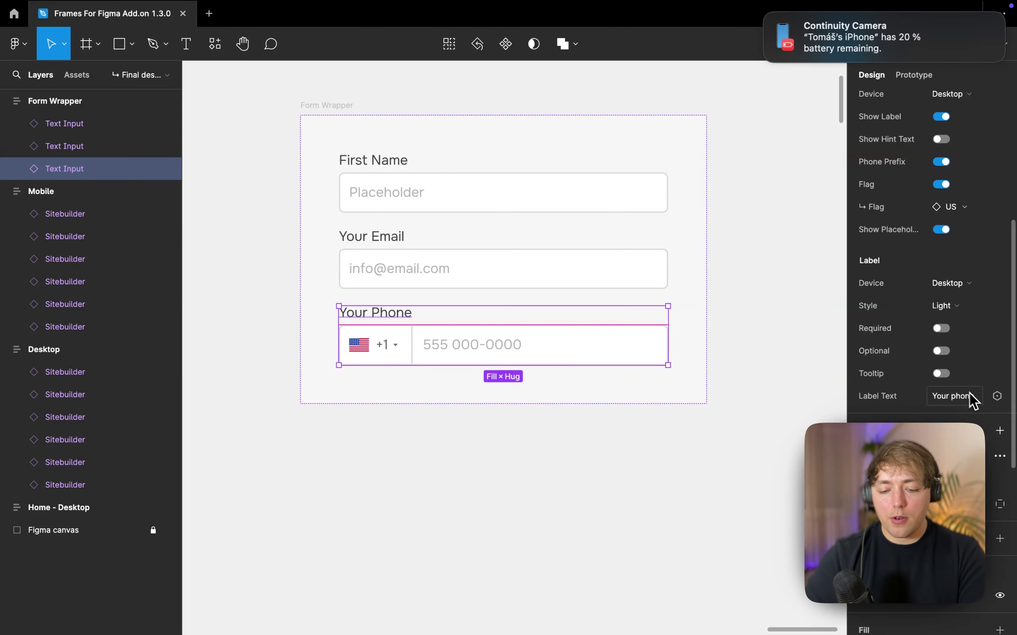
{"action": "left_click", "coordinate": [816, 333]}
{"action": "scroll", "coordinate": [766, 359], "scroll_direction": "right", "scroll_amount": 2}
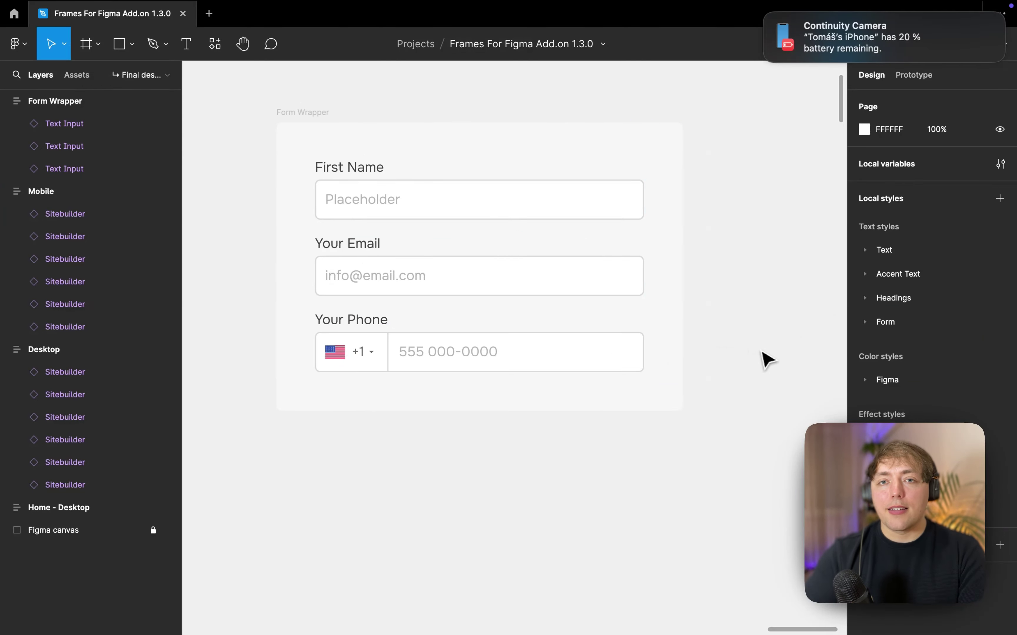
Wrap the First Name and Your Email inputs together in an auto layout frame inside the Form Wrapper
{"action": "scroll", "coordinate": [766, 353], "scroll_direction": "down", "scroll_amount": 5}
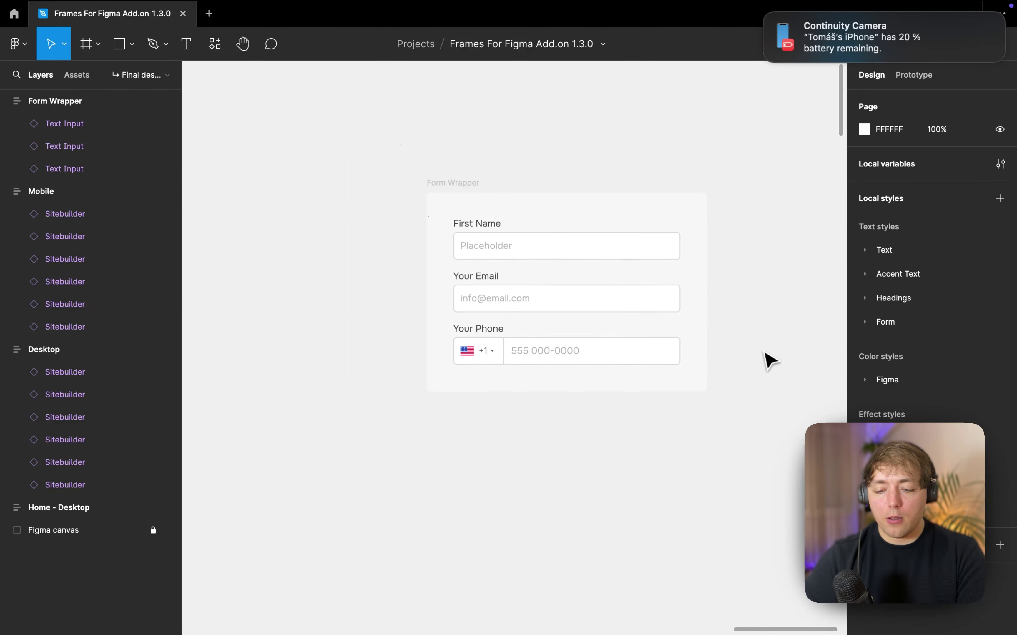
{"action": "left_click", "coordinate": [573, 221]}
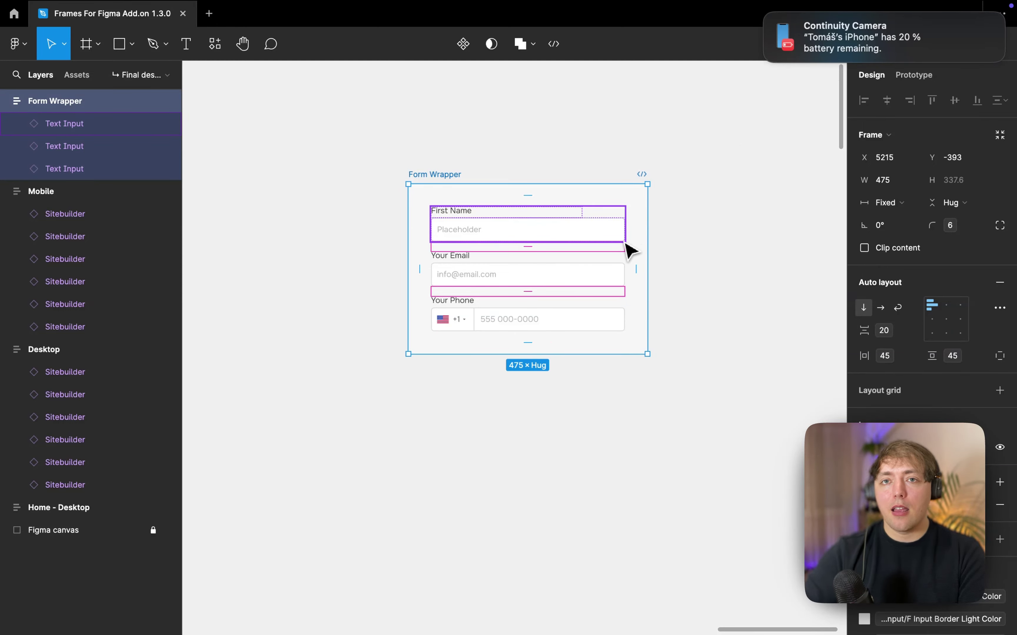
{"action": "left_click", "coordinate": [756, 296]}
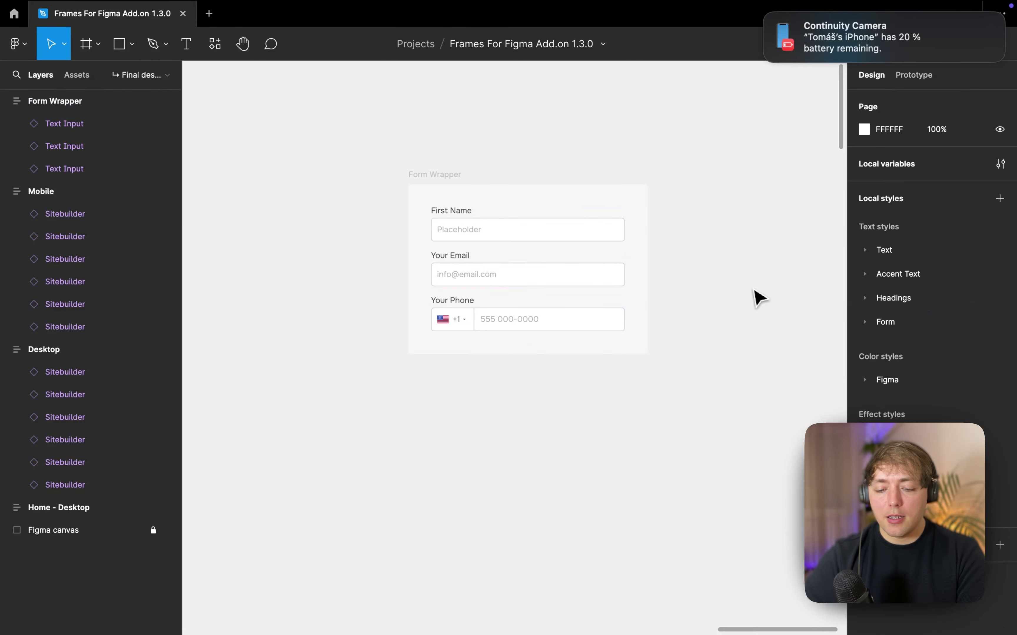
{"action": "left_click", "coordinate": [561, 229]}
{"action": "left_click", "coordinate": [521, 276], "text": "shift"}
{"action": "key", "text": "shift+a"}
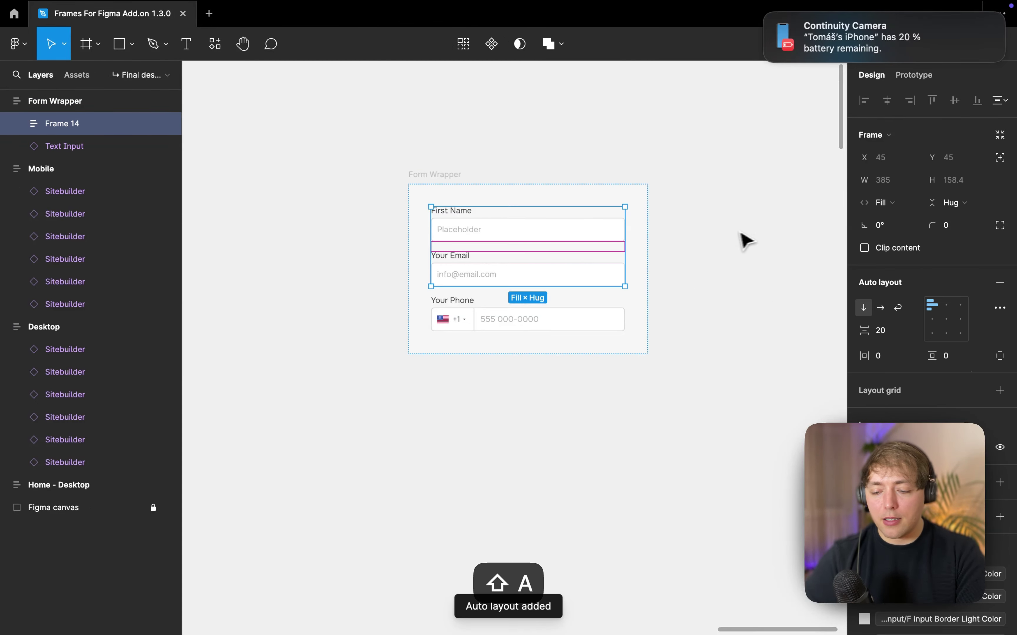
Set the width of the frame holding the two inputs to Hug contents and its auto layout direction to horizontal
{"action": "left_click", "coordinate": [907, 209]}
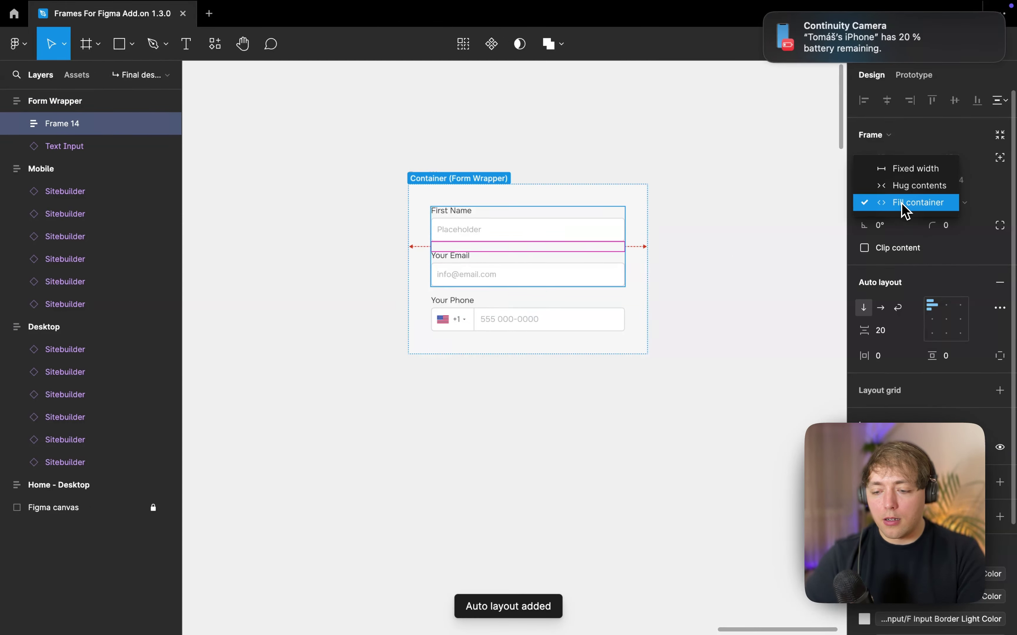
{"action": "left_click", "coordinate": [913, 187]}
{"action": "left_click", "coordinate": [883, 309]}
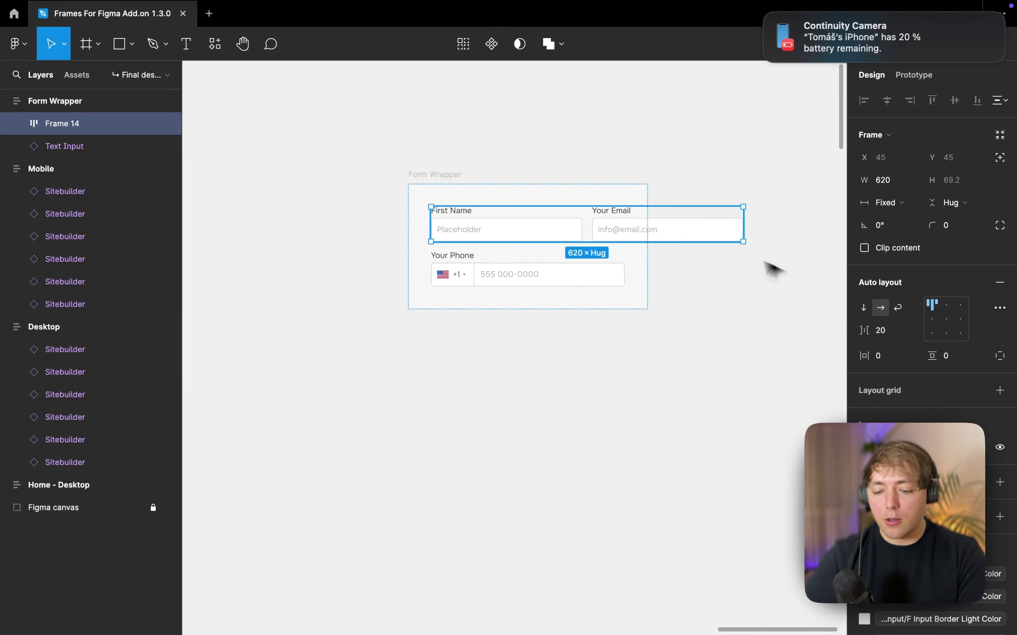
Set the Form Wrapper's width to Hug contents
{"action": "left_click", "coordinate": [597, 197]}
{"action": "left_click", "coordinate": [892, 203]}
{"action": "left_click", "coordinate": [903, 220]}
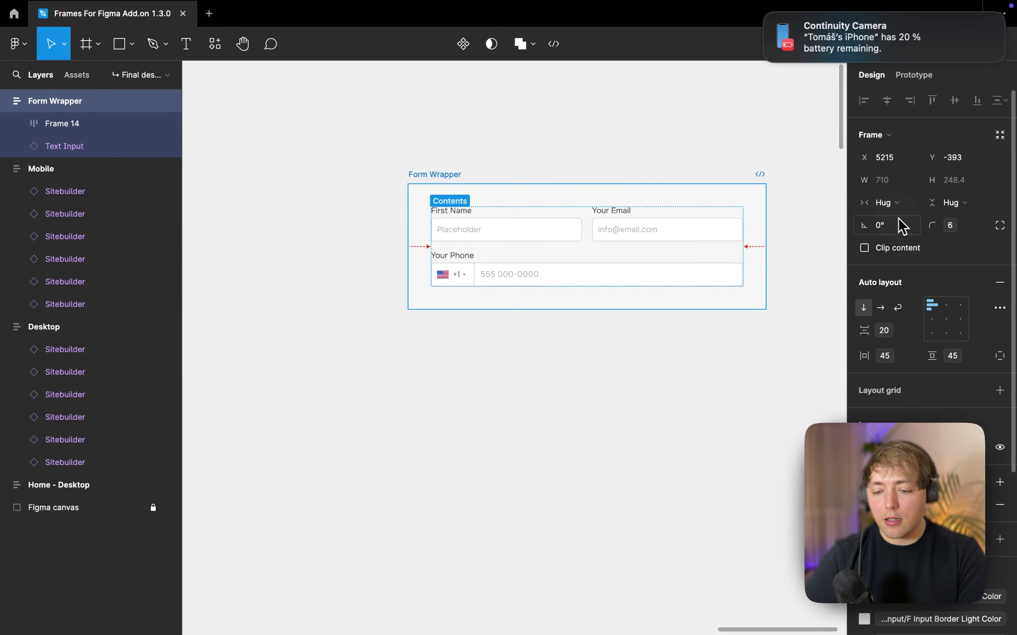
Change the Your Email input's type to Text and its label text to "Last Name"
{"action": "left_click", "coordinate": [601, 276]}
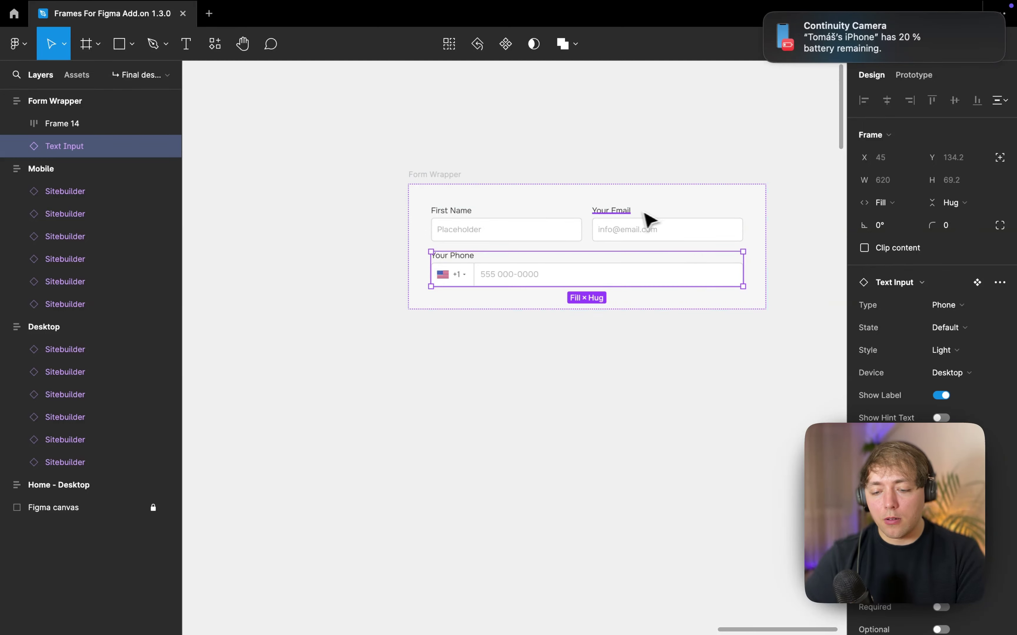
{"action": "left_click", "coordinate": [636, 220]}
{"action": "left_click", "coordinate": [636, 220]}
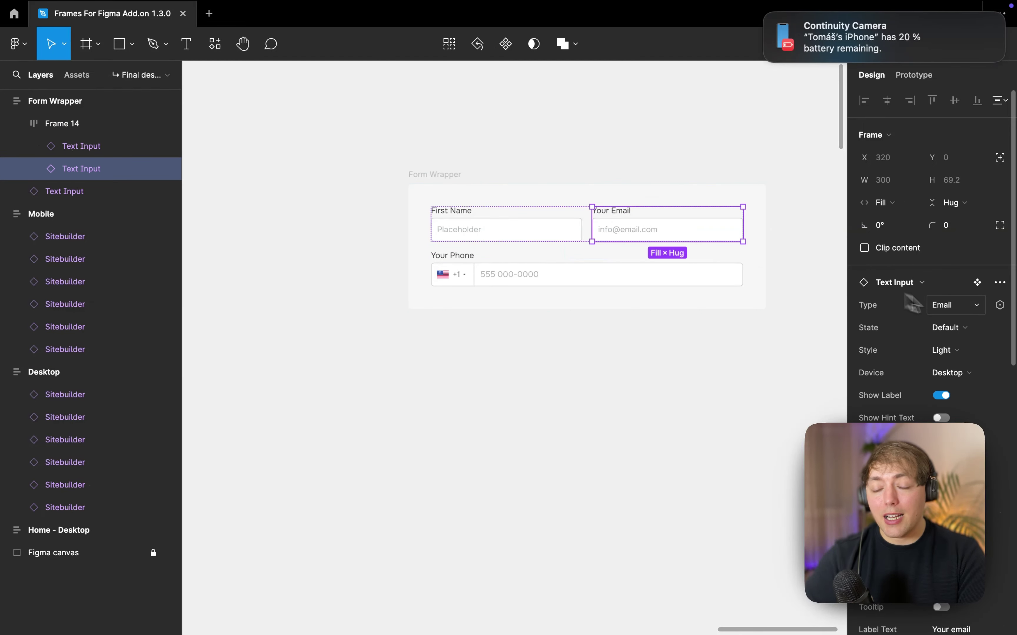
{"action": "left_click", "coordinate": [957, 306]}
{"action": "left_click", "coordinate": [951, 288]}
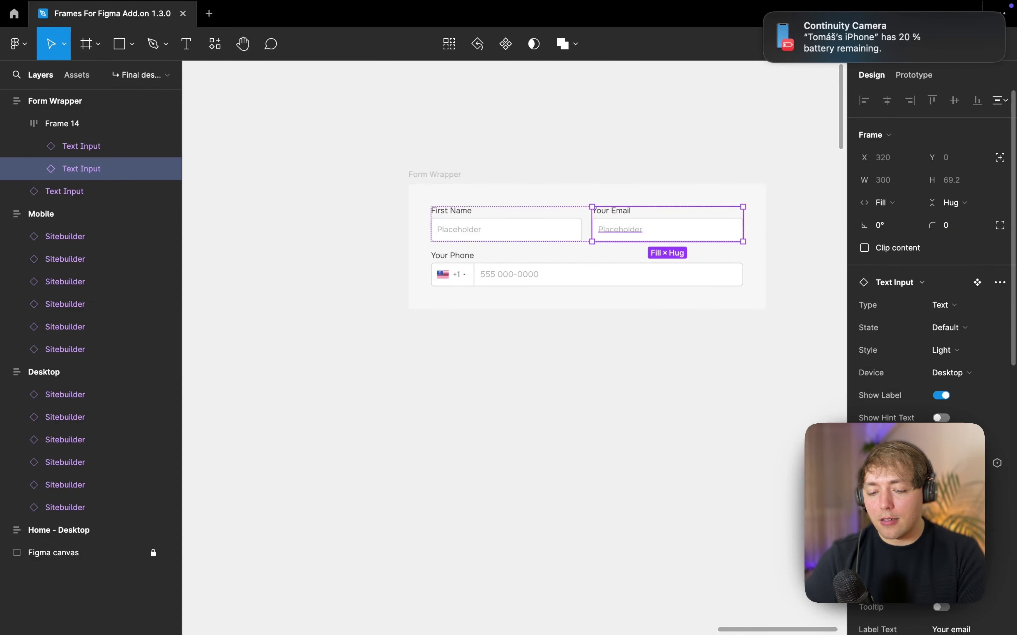
{"action": "scroll", "coordinate": [985, 475], "scroll_direction": "down", "scroll_amount": 2}
{"action": "scroll", "coordinate": [985, 475], "scroll_direction": "down", "scroll_amount": 1}
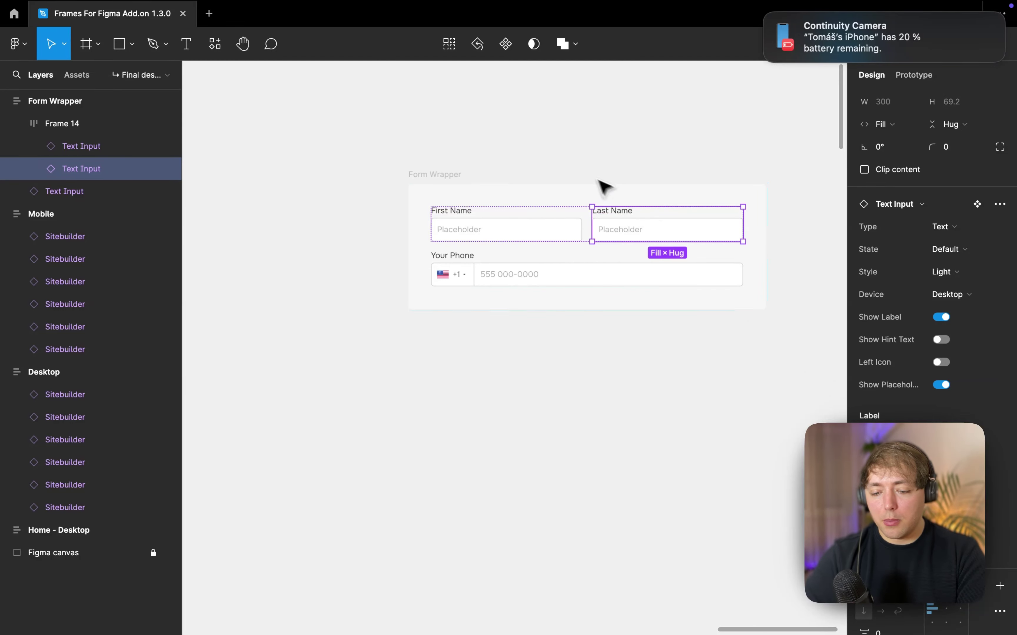
Wrap the Your Phone input in its own auto layout frame inside the Form Wrapper
{"action": "left_click", "coordinate": [505, 229]}
{"action": "left_click", "coordinate": [533, 274]}
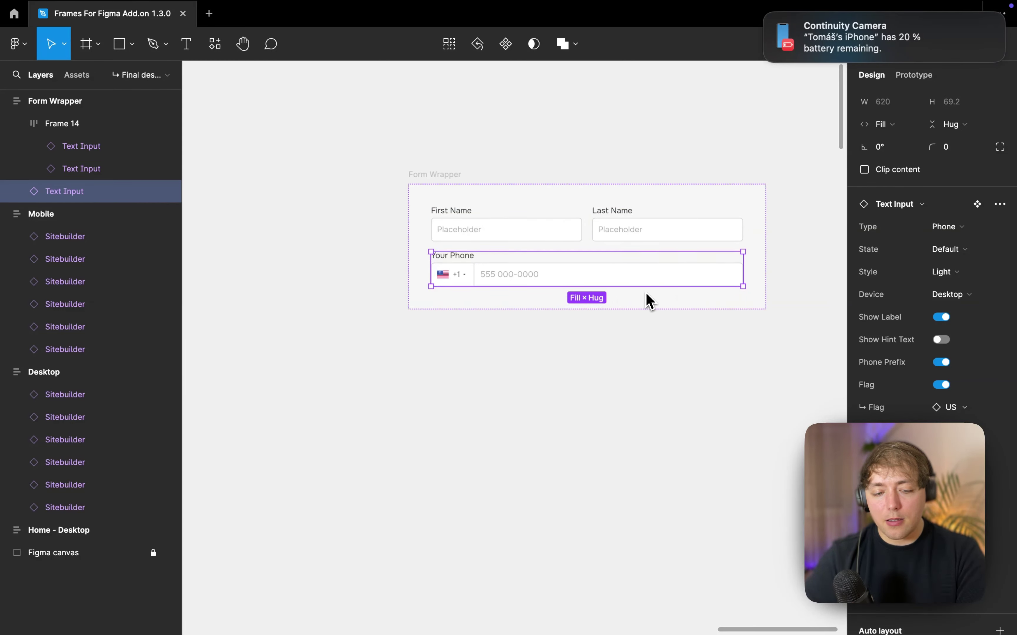
{"action": "key", "text": "shift+a"}
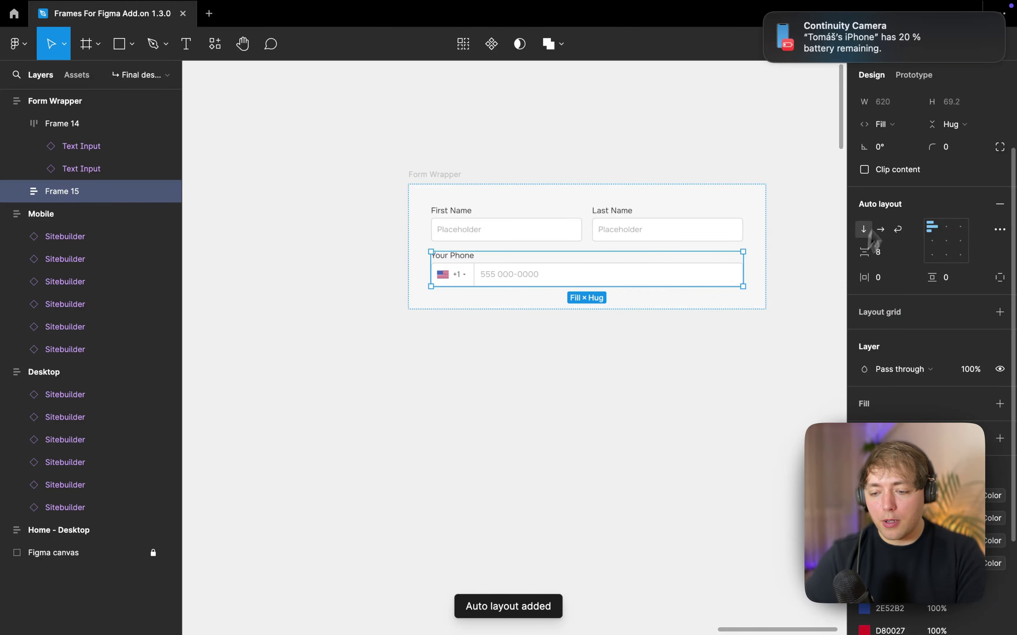
Try Hug contents for the width of the frame around the Your Phone input, and return it to Fill container
{"action": "left_click", "coordinate": [890, 124]}
{"action": "left_click", "coordinate": [913, 112]}
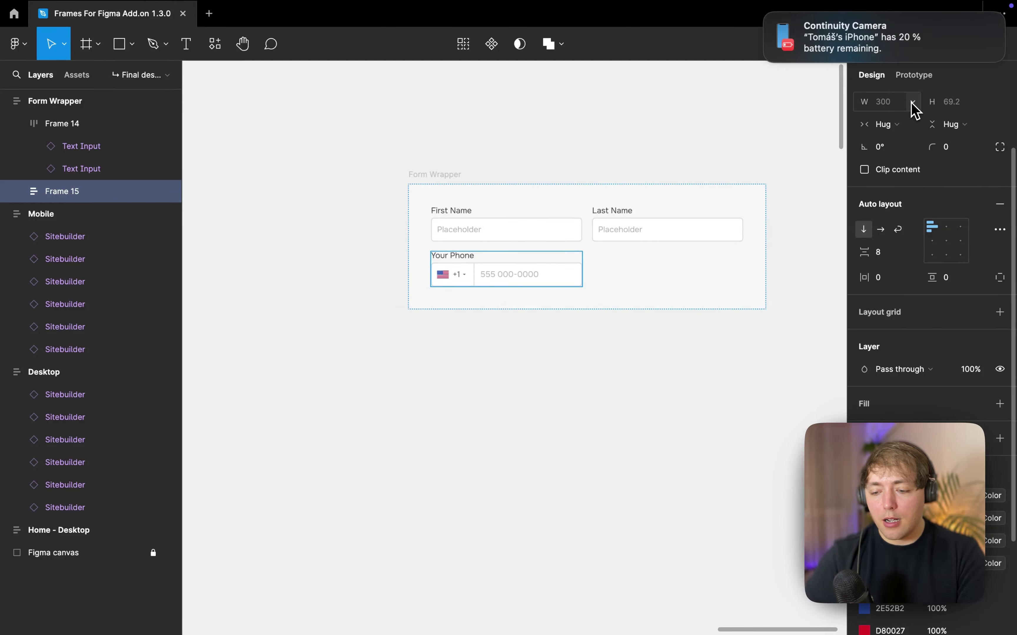
{"action": "left_click", "coordinate": [888, 124]}
{"action": "left_click", "coordinate": [903, 139]}
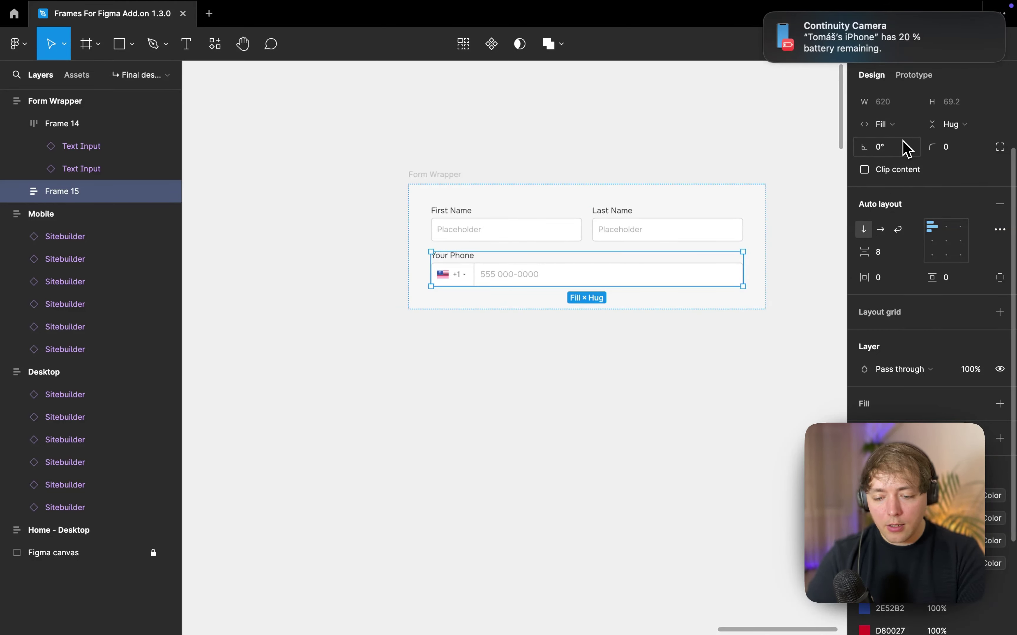
Duplicate the Your Phone input inside its frame and set the frame's auto layout direction to horizontal
{"action": "key", "text": "super+d"}
{"action": "key", "text": "shift+Return"}
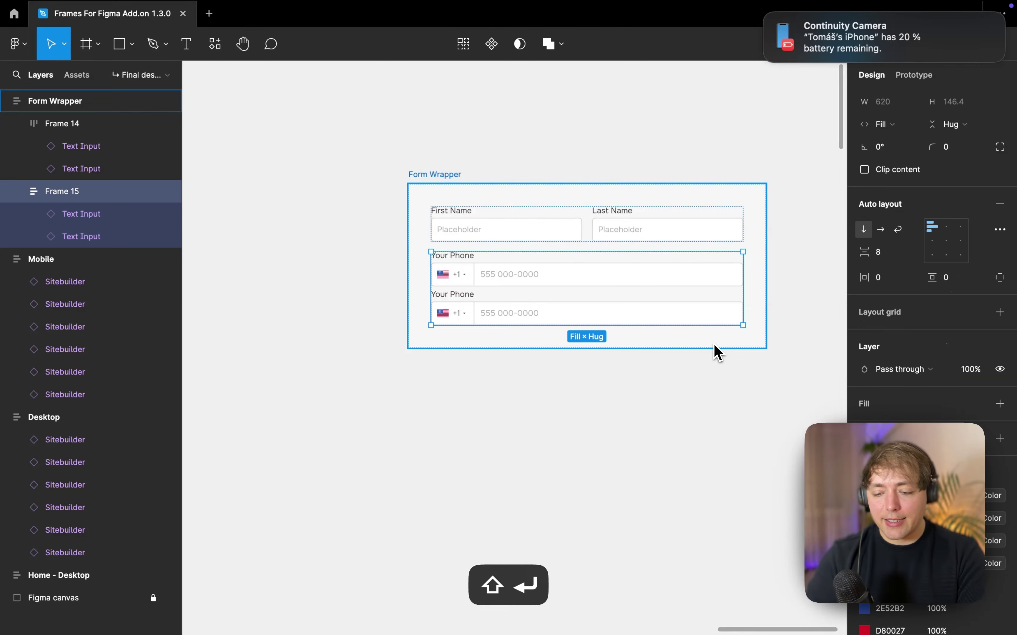
{"action": "left_click", "coordinate": [889, 229]}
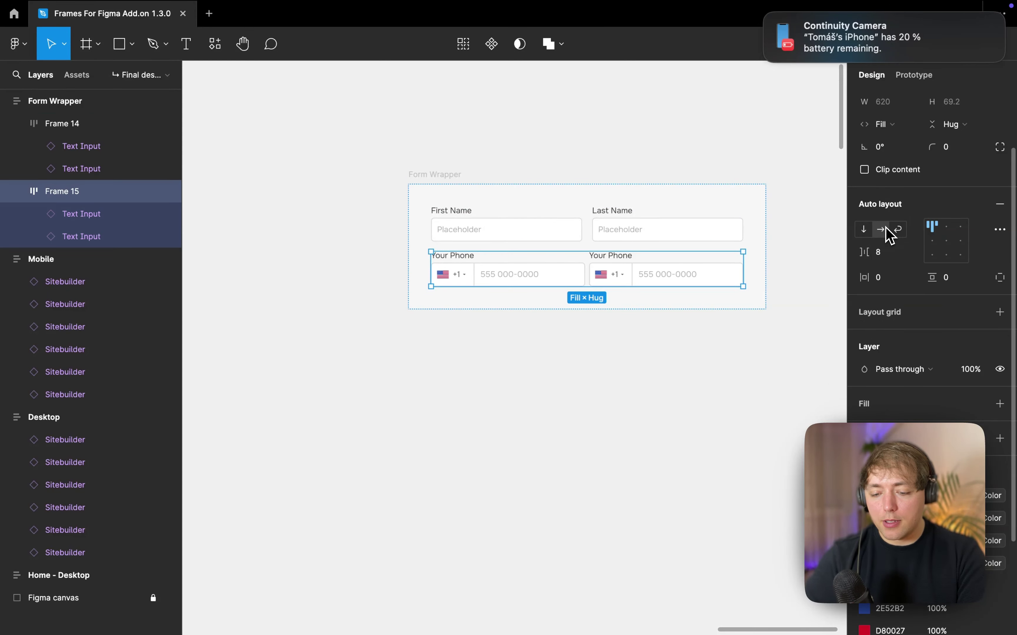
Change the second Your Phone input's type to Email and its label text to "Your email"
{"action": "left_click", "coordinate": [521, 271]}
{"action": "left_click", "coordinate": [647, 280]}
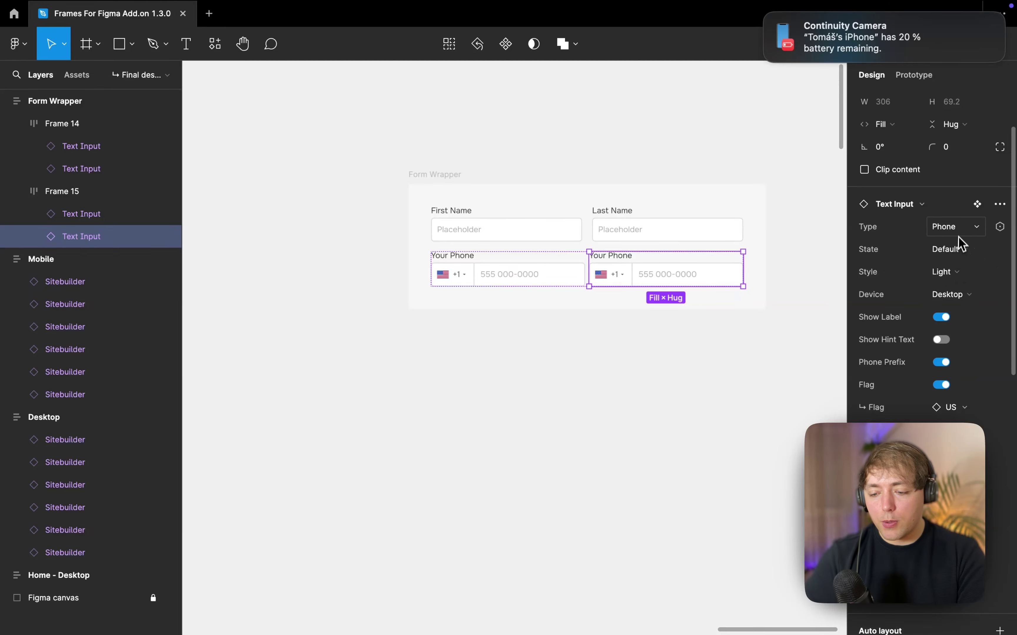
{"action": "left_click", "coordinate": [943, 227]}
{"action": "left_click", "coordinate": [928, 215]}
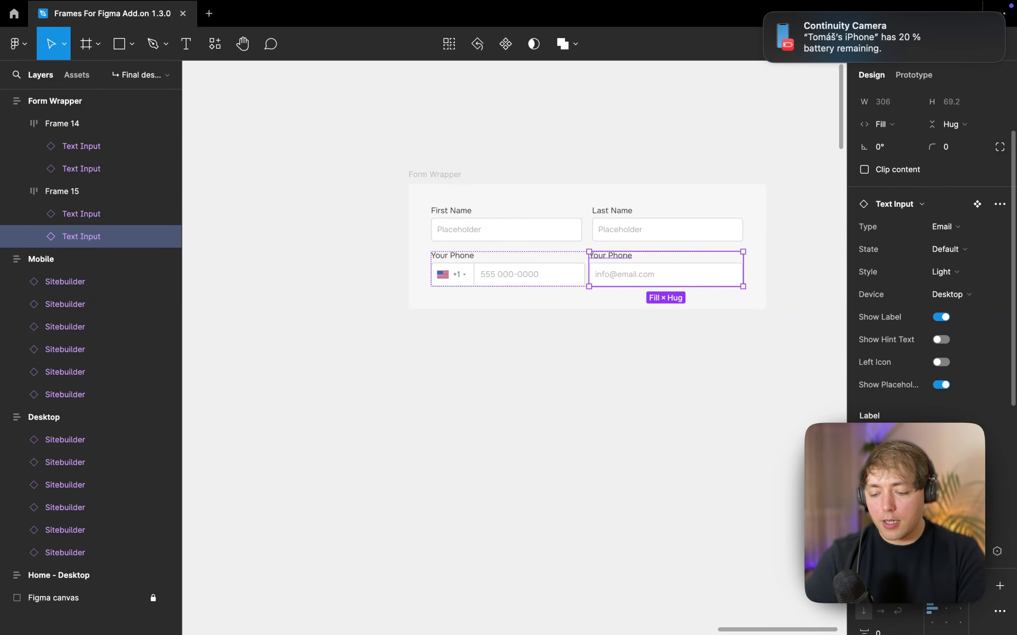
{"action": "key", "text": "Right"}
{"action": "key", "text": "BackSpace"}
{"action": "key", "text": "BackSpace"}
{"action": "key", "text": "BackSpace"}
{"action": "key", "text": "BackSpace"}
{"action": "key", "text": "BackSpace"}
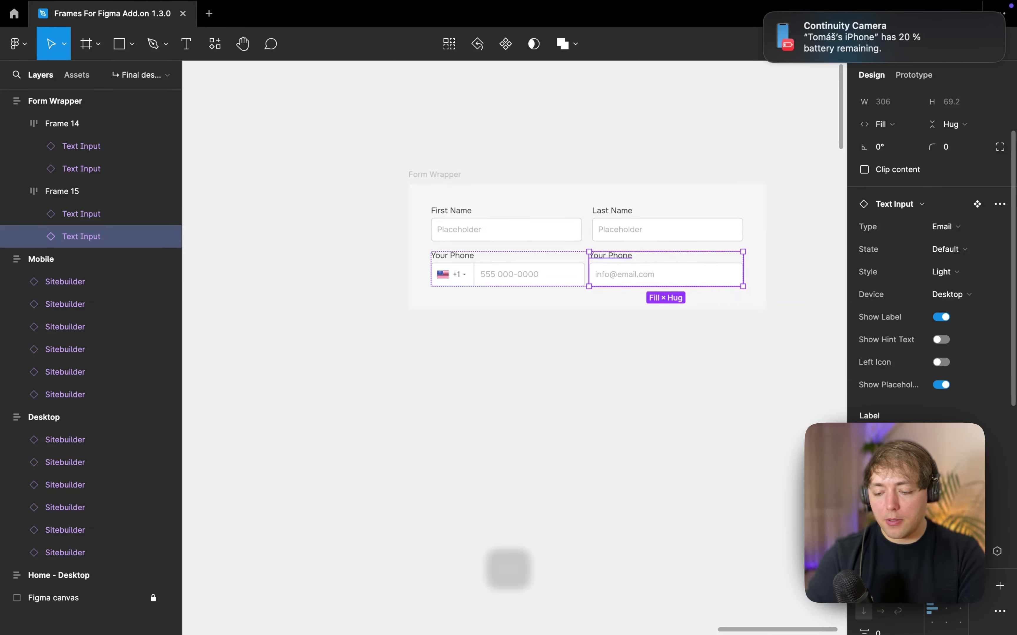
{"action": "type", "text": "Email"}
Apply the D Space XS variable to the horizontal gap of both input row frames
{"action": "left_click", "coordinate": [587, 228]}
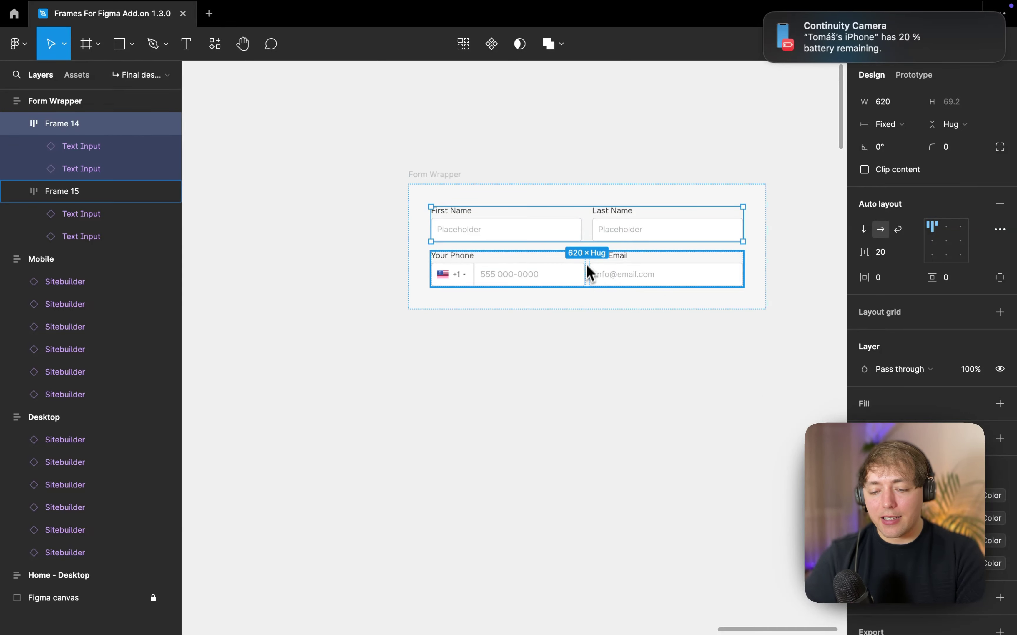
{"action": "scroll", "coordinate": [590, 290], "scroll_direction": "right", "scroll_amount": 5}
{"action": "scroll", "coordinate": [590, 290], "scroll_direction": "up", "scroll_amount": 1}
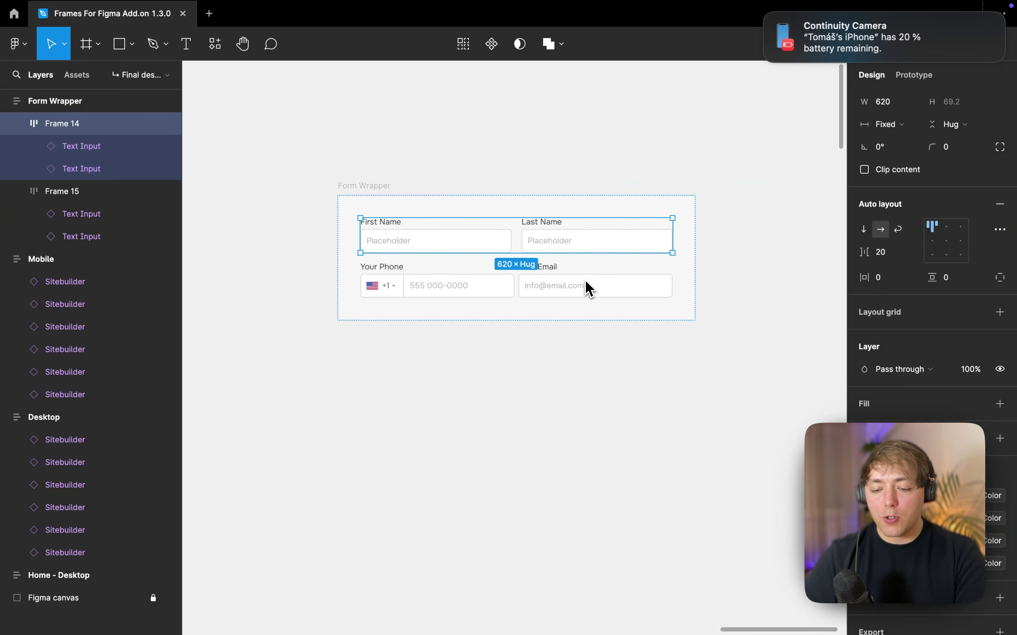
{"action": "left_click", "coordinate": [399, 273], "text": "shift"}
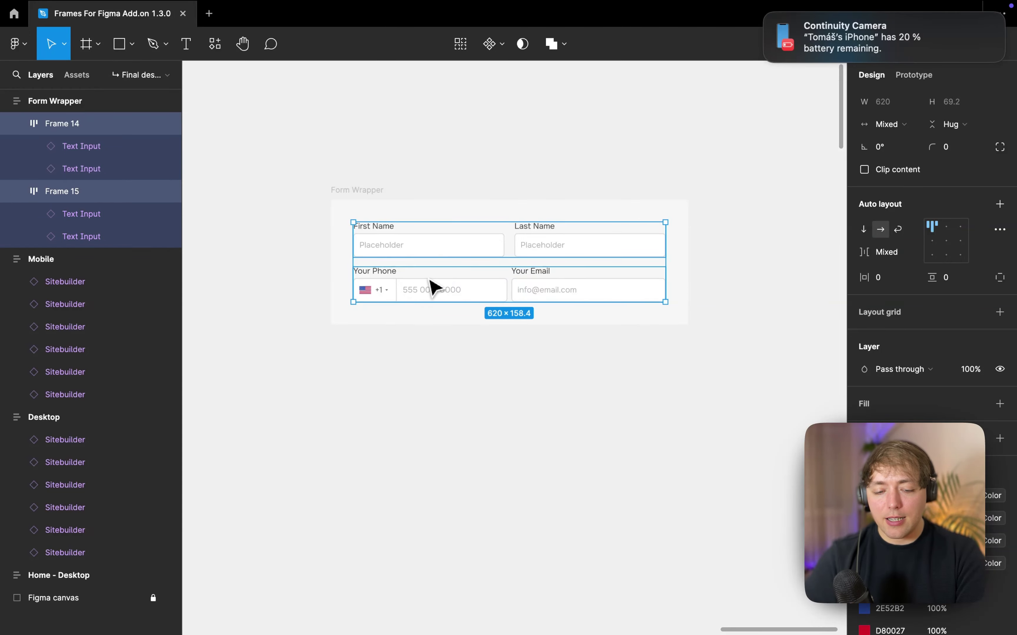
{"action": "left_click", "coordinate": [892, 255]}
{"action": "left_click", "coordinate": [921, 298]}
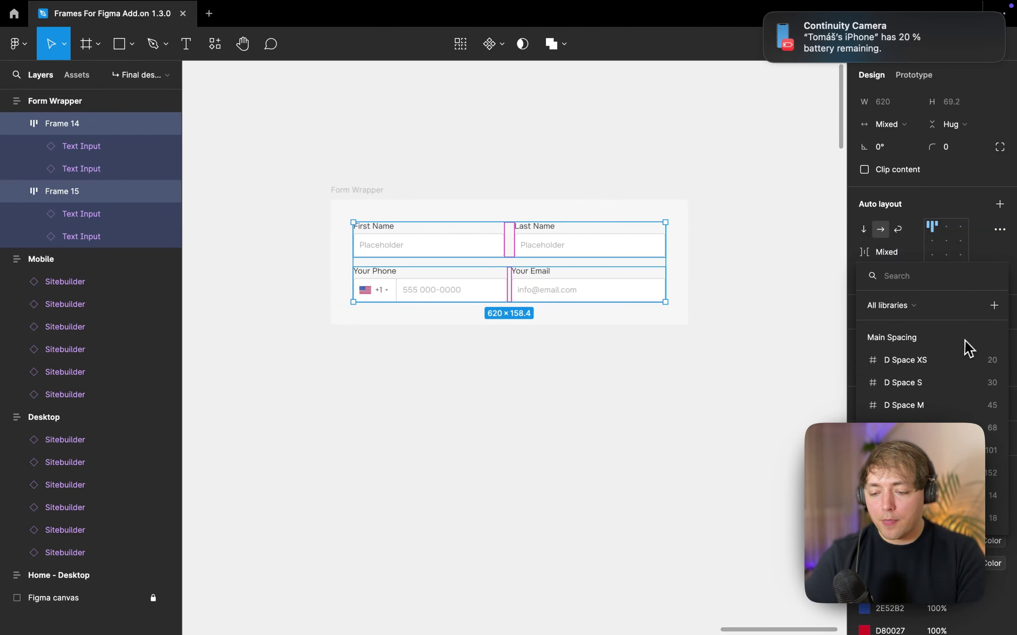
{"action": "type", "text": "d gri"}
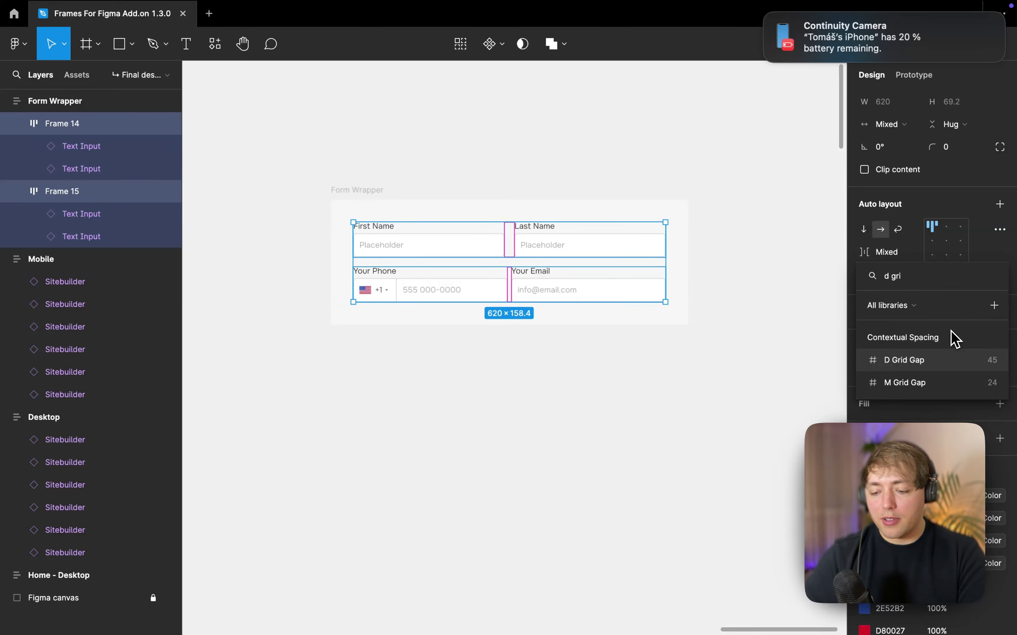
{"action": "type", "text": "space"}
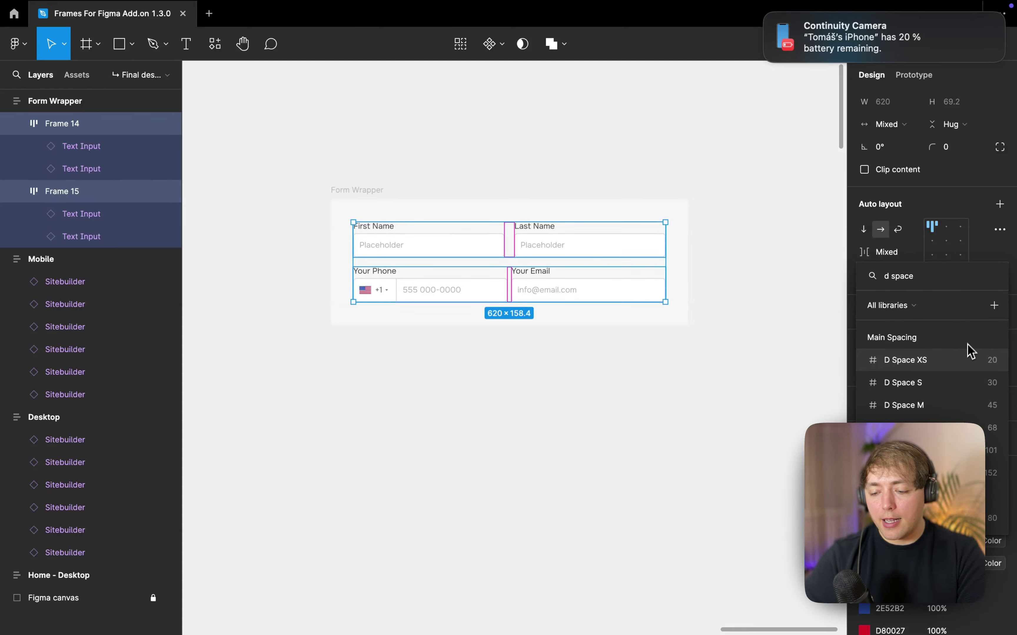
{"action": "left_click", "coordinate": [969, 355]}
{"action": "left_click", "coordinate": [708, 269]}
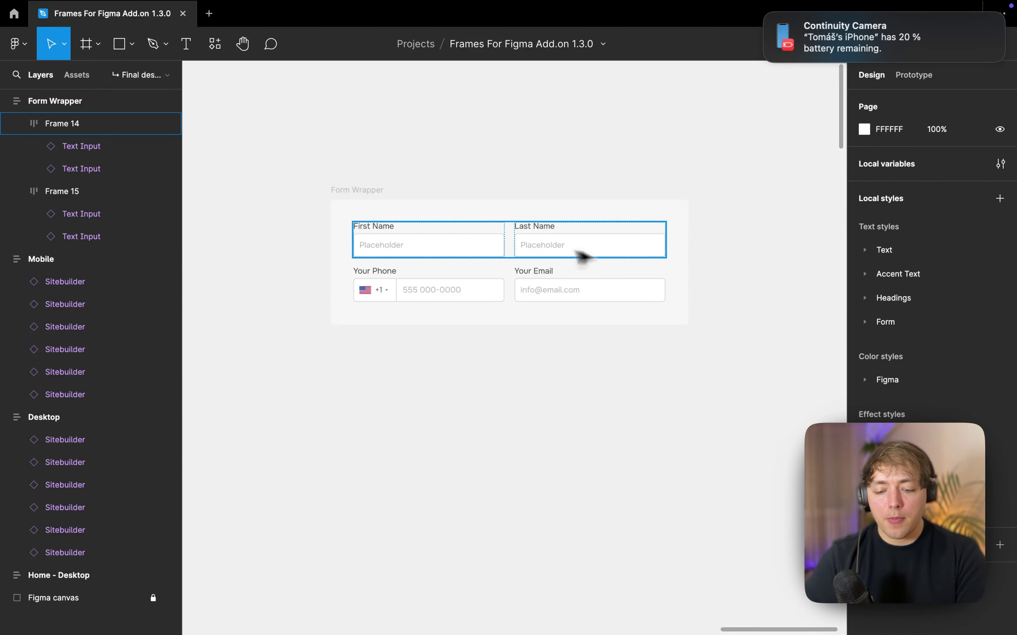
Copy the Your Email input and paste it into the Form Wrapper below the two input rows
{"action": "left_click", "coordinate": [585, 293]}
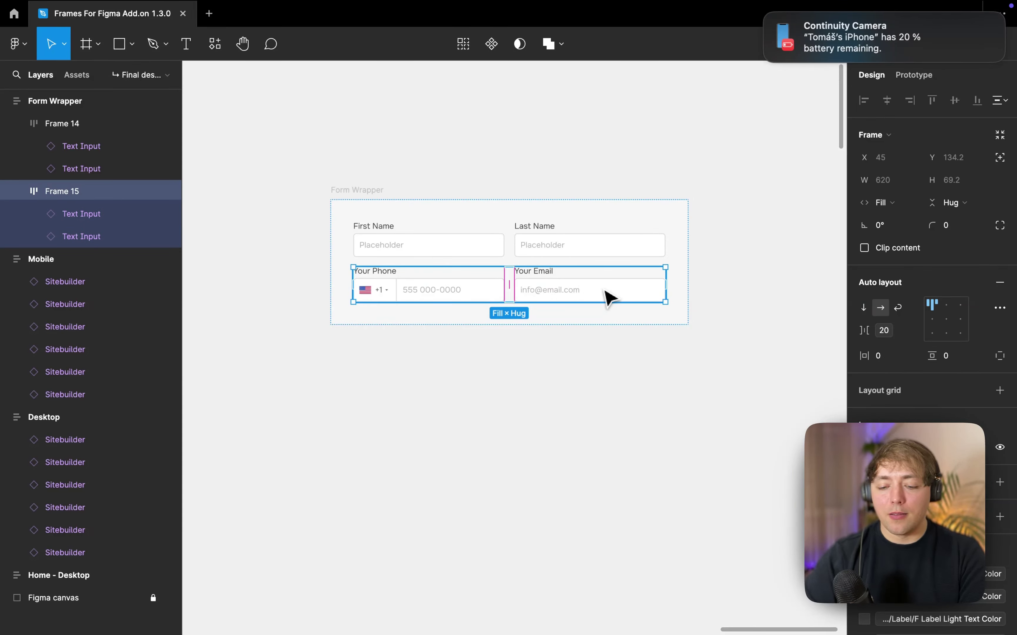
{"action": "left_click", "coordinate": [609, 298]}
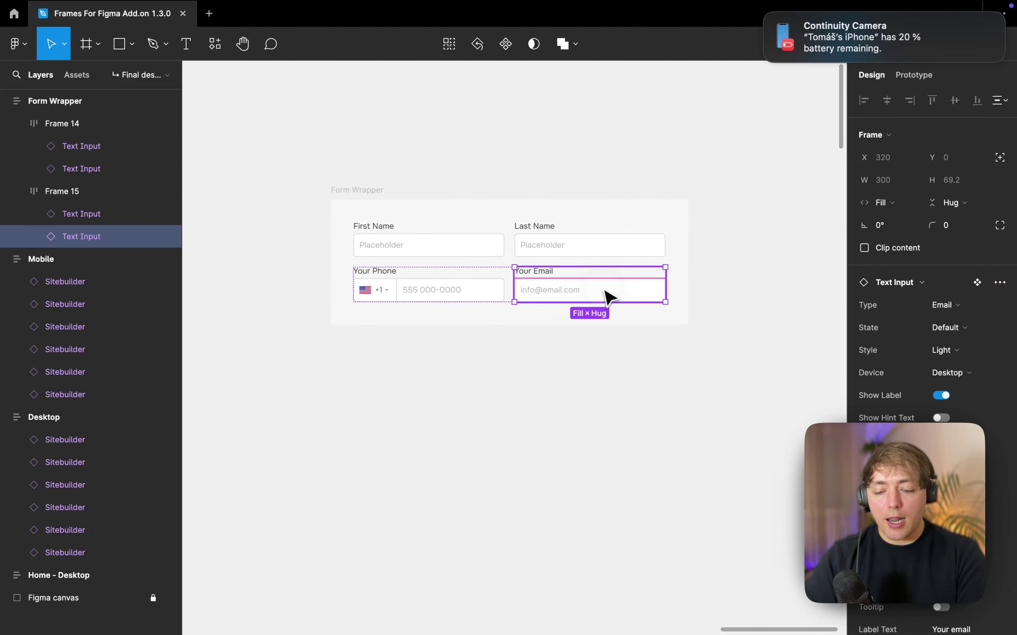
{"action": "key", "text": "super+c"}
{"action": "left_click", "coordinate": [508, 233]}
{"action": "key", "text": "super+v"}
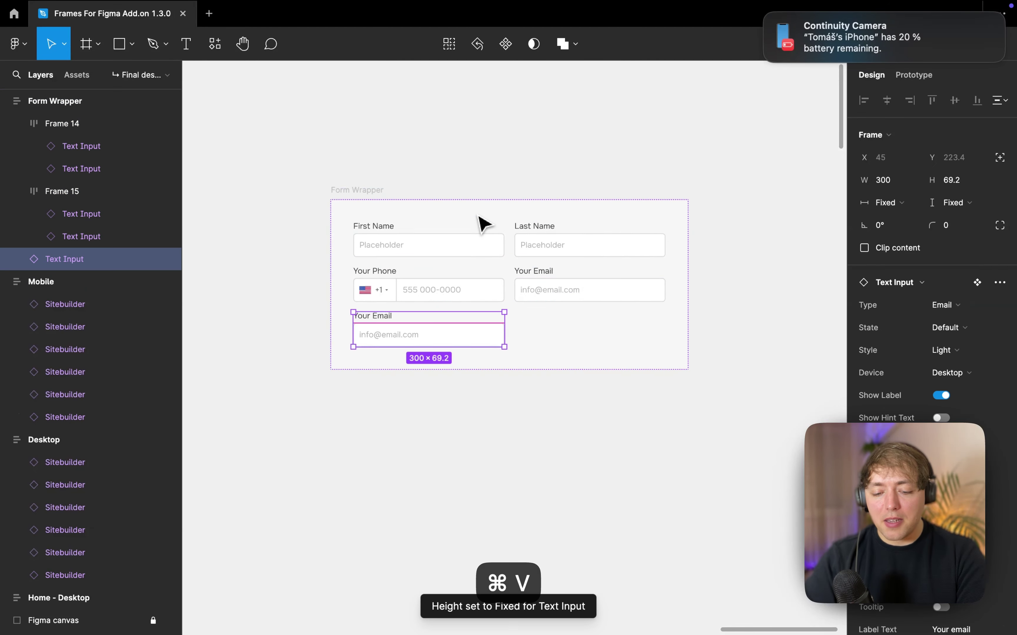
Swap the pasted input's instance for the Text Area Input component
{"action": "left_click", "coordinate": [922, 286]}
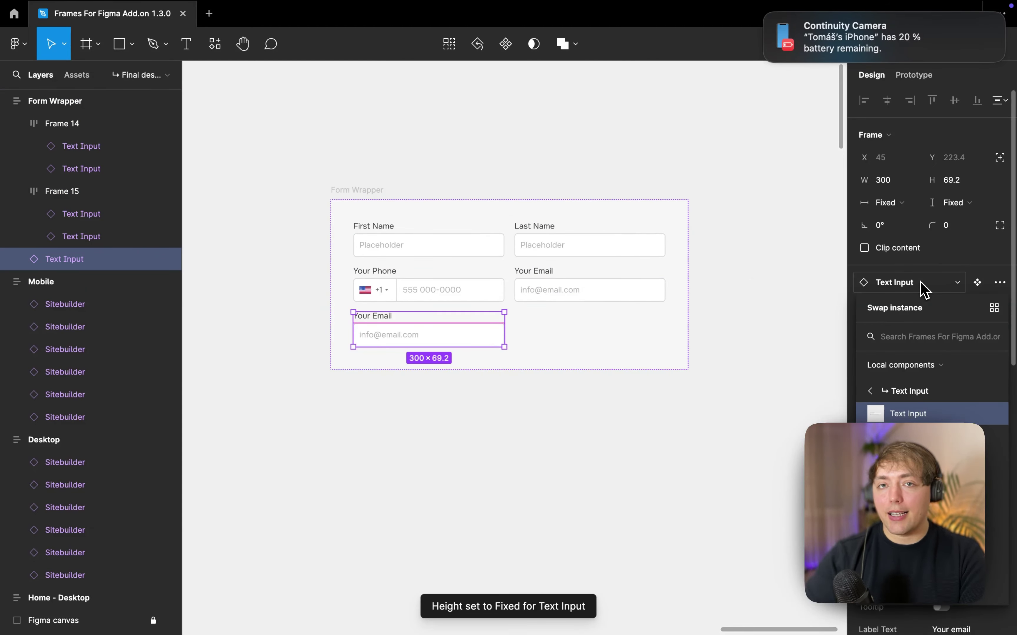
{"action": "type", "text": "text"}
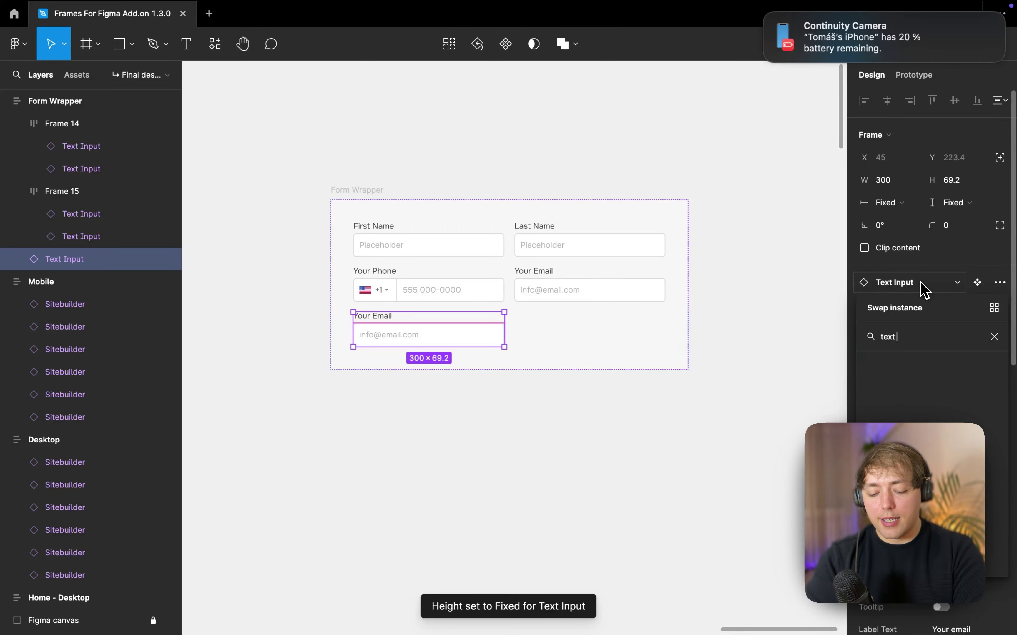
{"action": "type", "text": " area"}
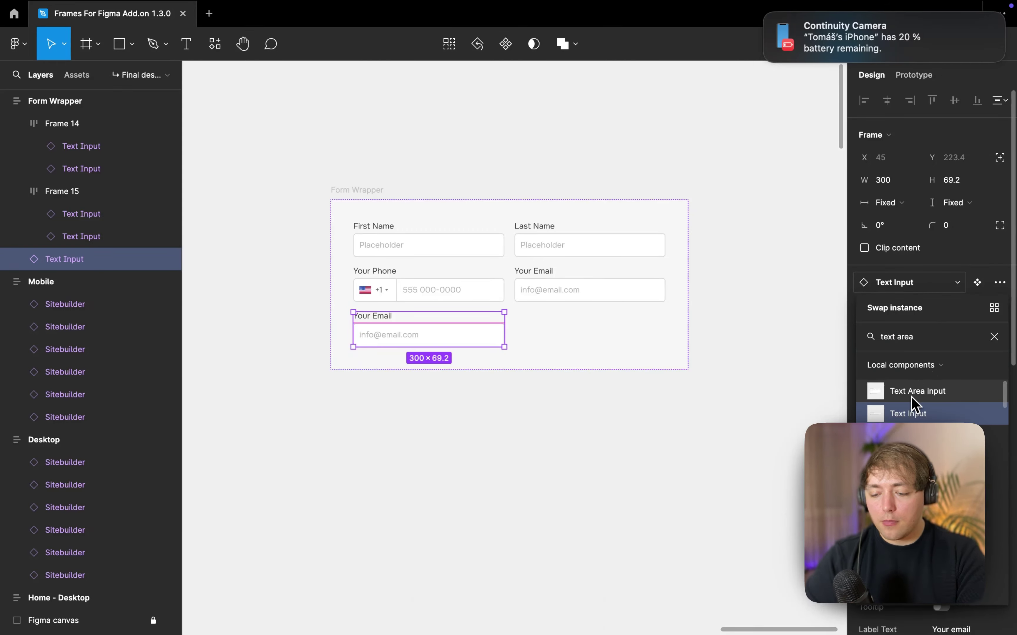
{"action": "left_click", "coordinate": [918, 391]}
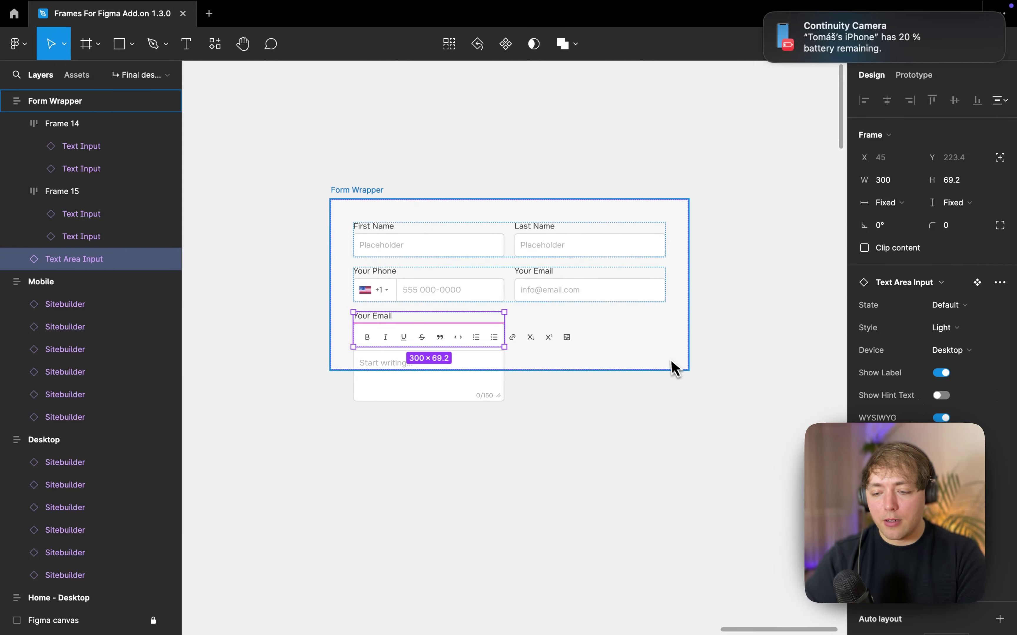
Set the text area's width to Fill container and its height to Hug contents
{"action": "left_click", "coordinate": [859, 205]}
{"action": "left_click", "coordinate": [902, 235]}
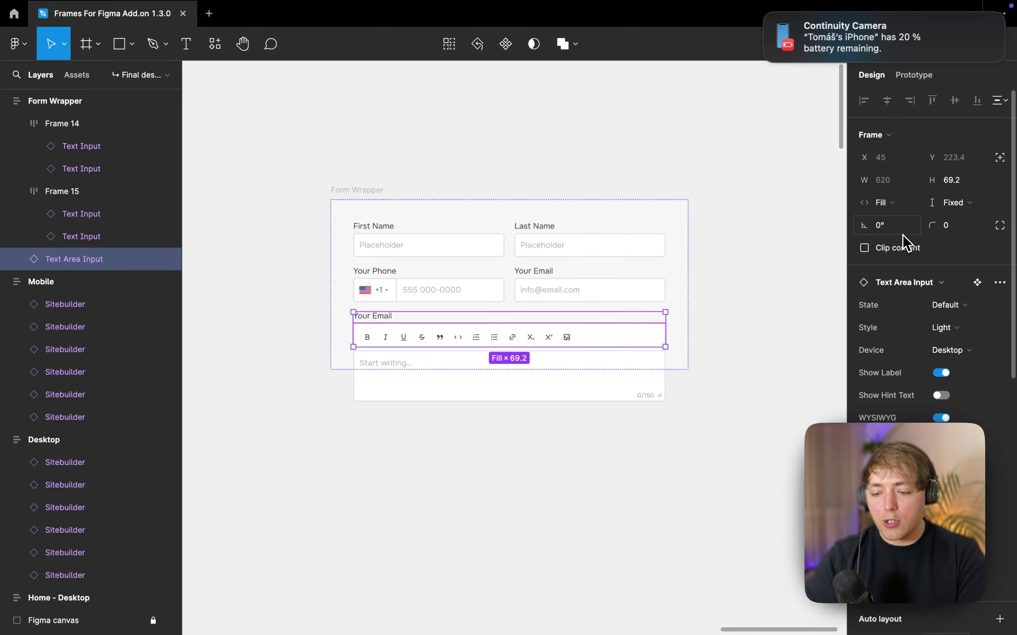
{"action": "left_click", "coordinate": [960, 203]}
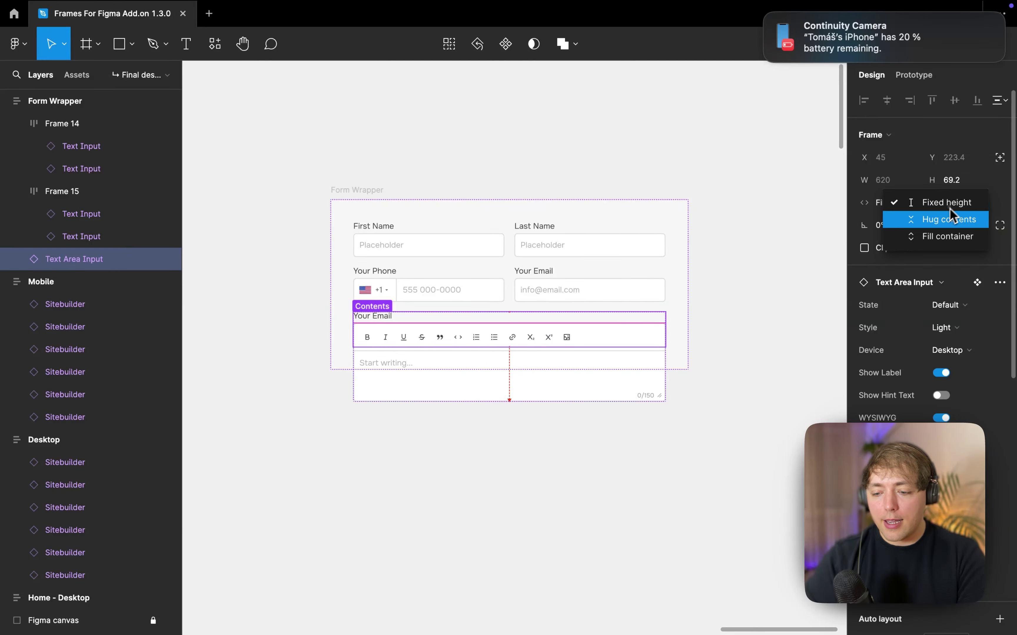
{"action": "left_click", "coordinate": [946, 220]}
{"action": "key", "text": "f"}
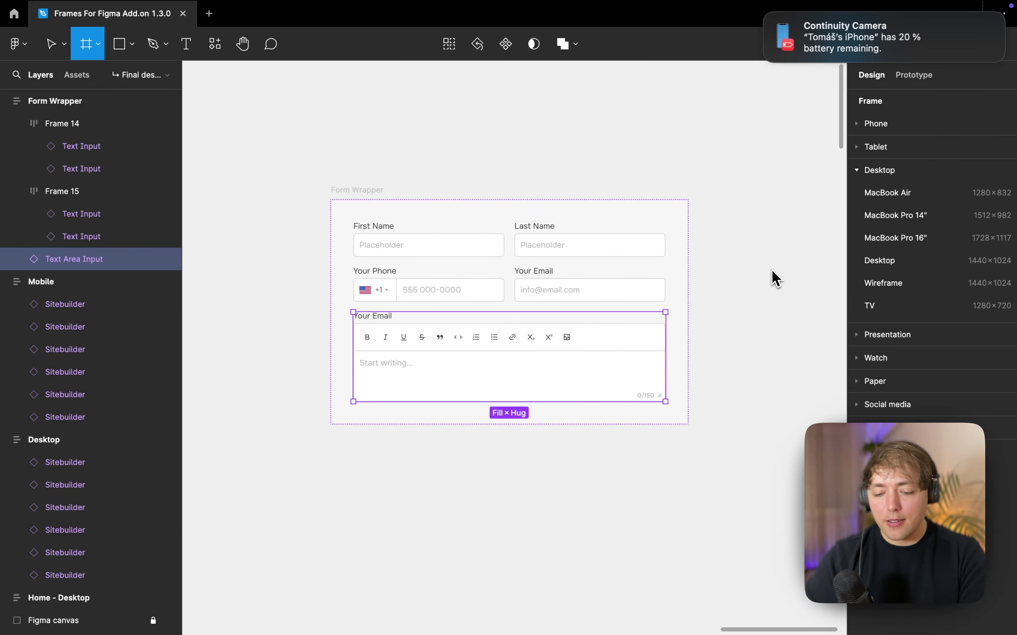
{"action": "key", "text": "Escape"}
Set the text area's label text to "Additional Notes" and turn off its WYSIWYG option
{"action": "scroll", "coordinate": [925, 315], "scroll_direction": "down", "scroll_amount": 3}
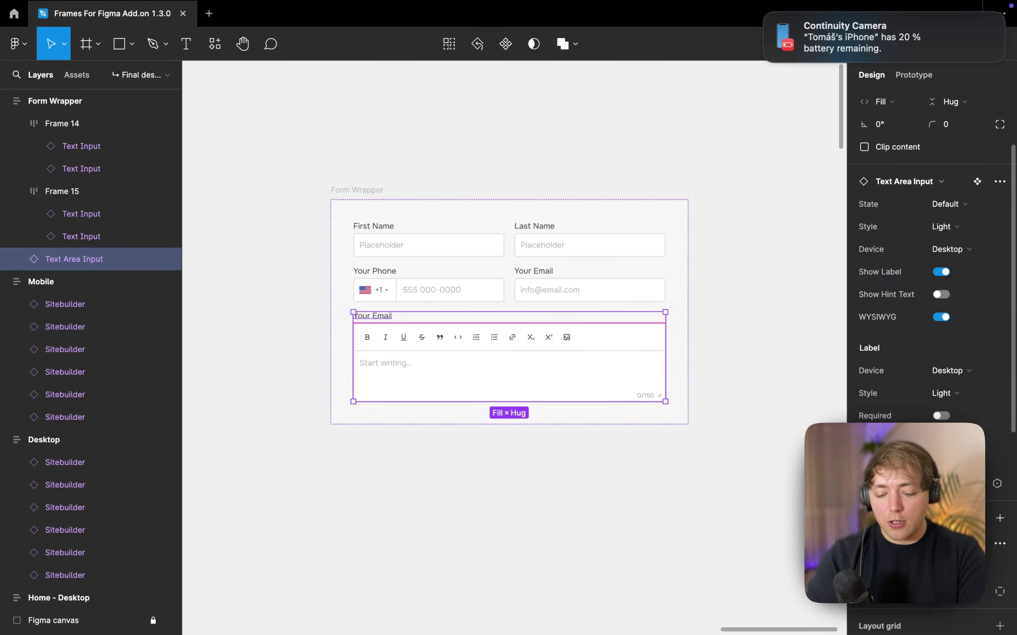
{"action": "type", "text": "Additional Notes"}
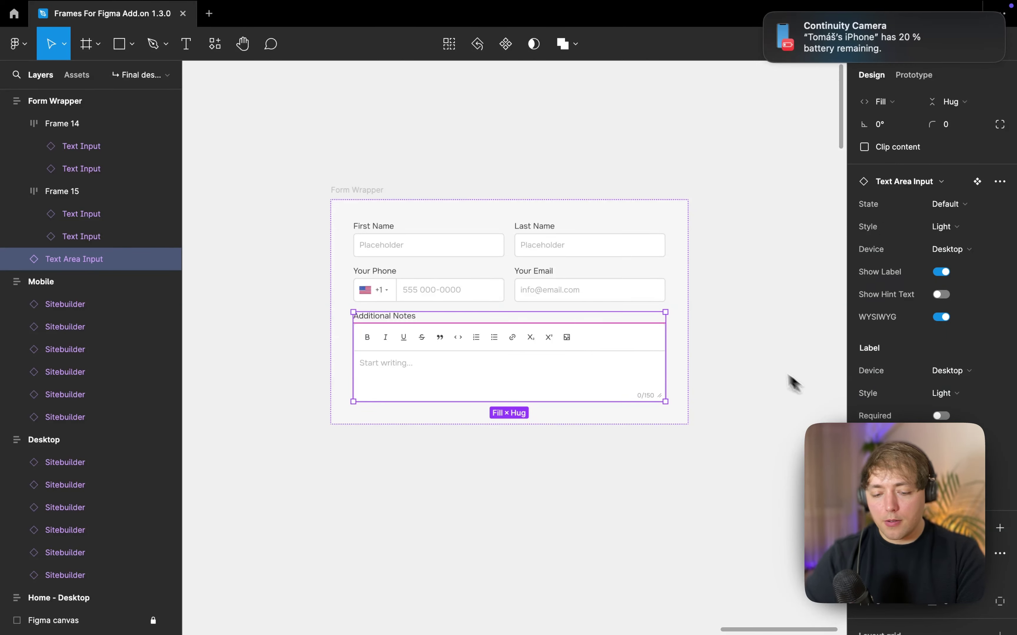
{"action": "scroll", "coordinate": [756, 362], "scroll_direction": "down", "scroll_amount": 1}
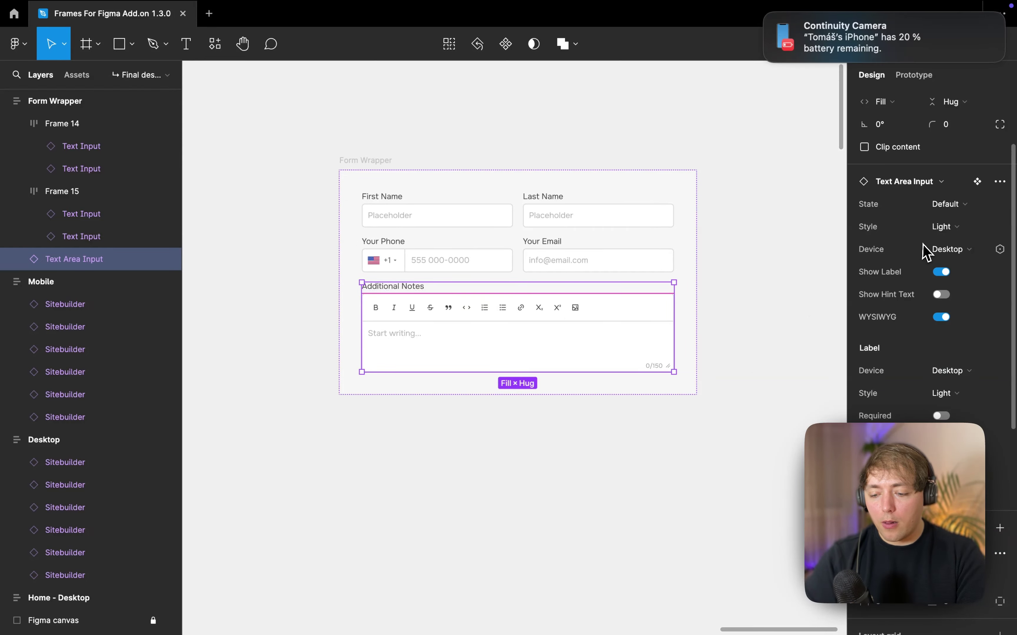
{"action": "left_click", "coordinate": [946, 320]}
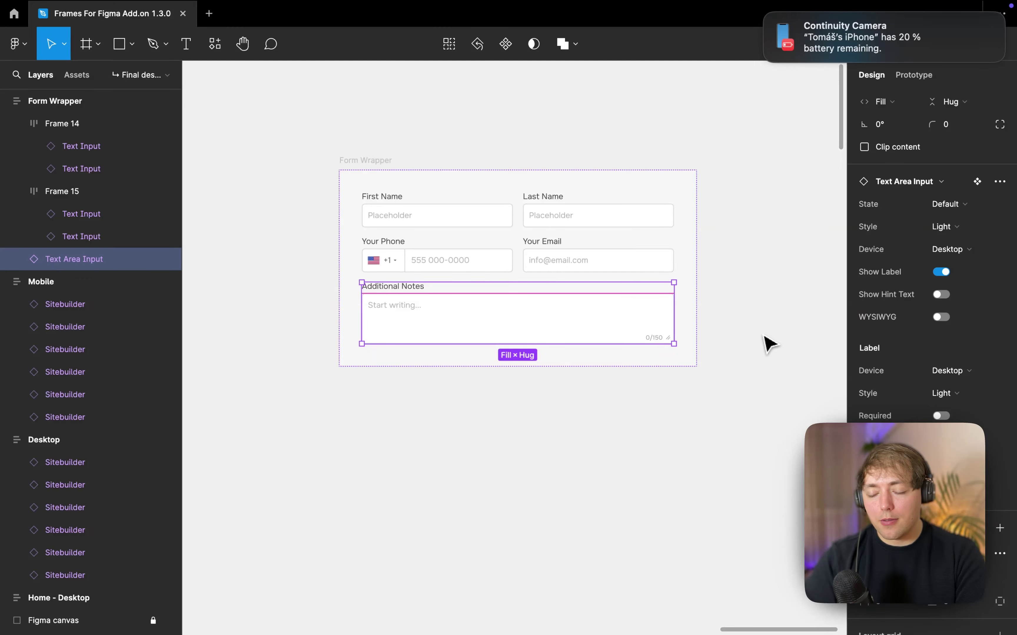
{"action": "left_click", "coordinate": [782, 323]}
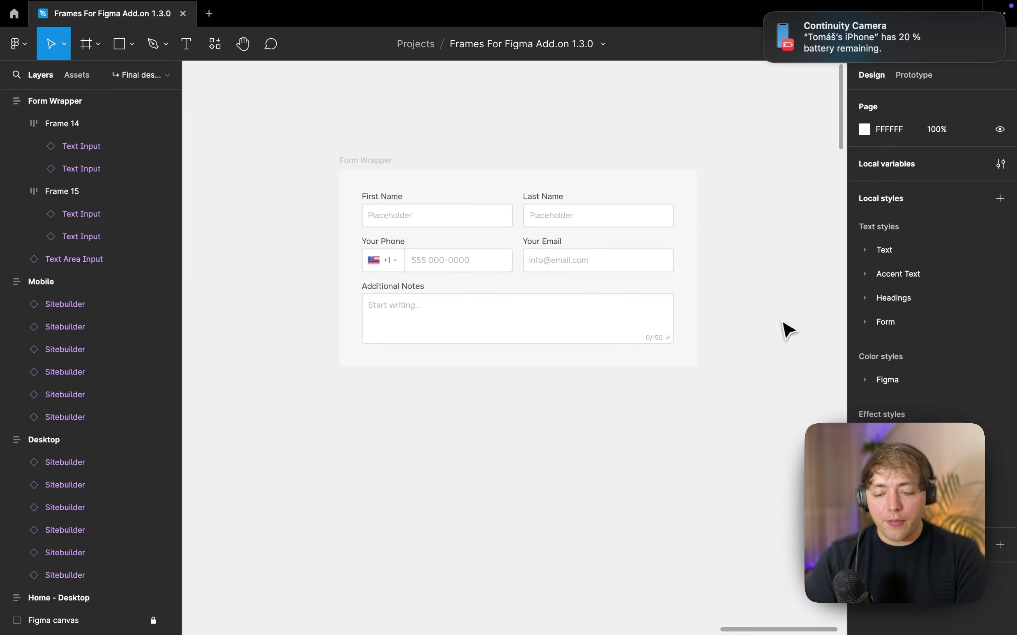
Insert a Button component below the text area in the Form Wrapper and set its width to Fill container
{"action": "key", "text": "alt+l"}
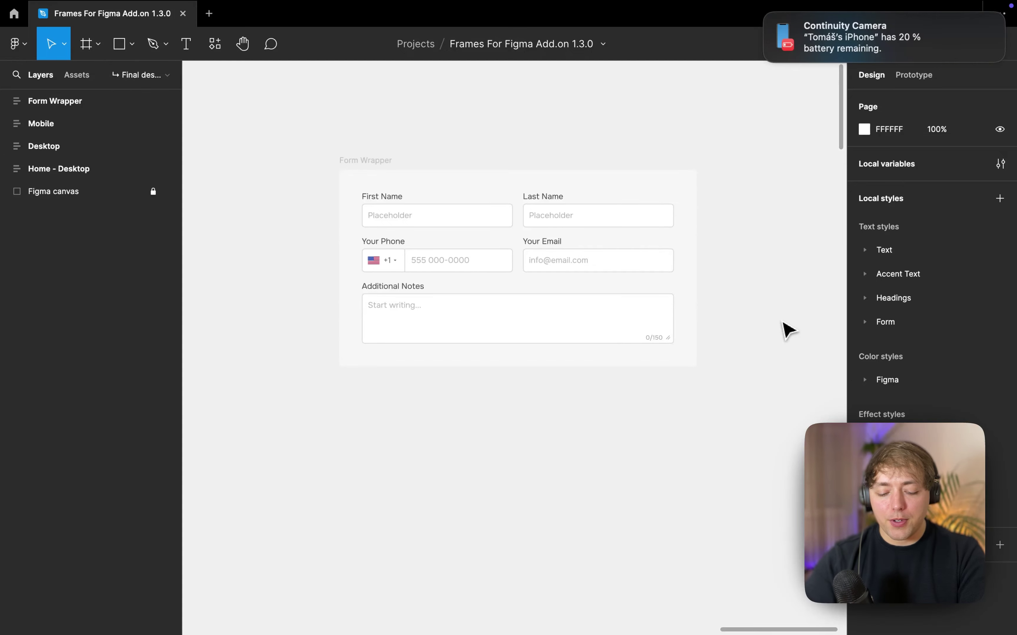
{"action": "key", "text": "alt+i"}
{"action": "type", "text": "button"}
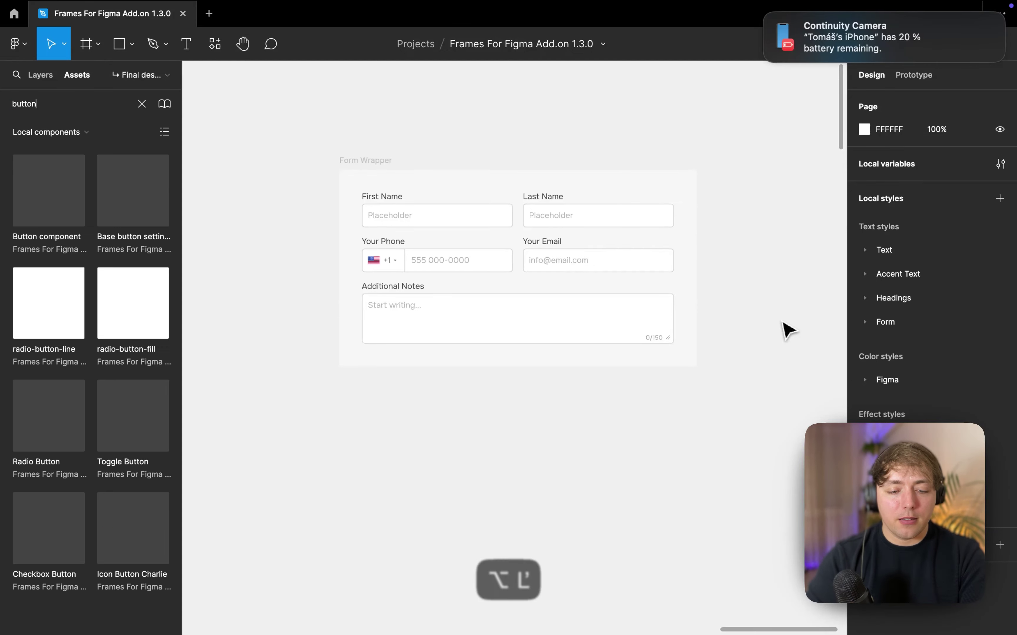
{"action": "type", "text": " com"}
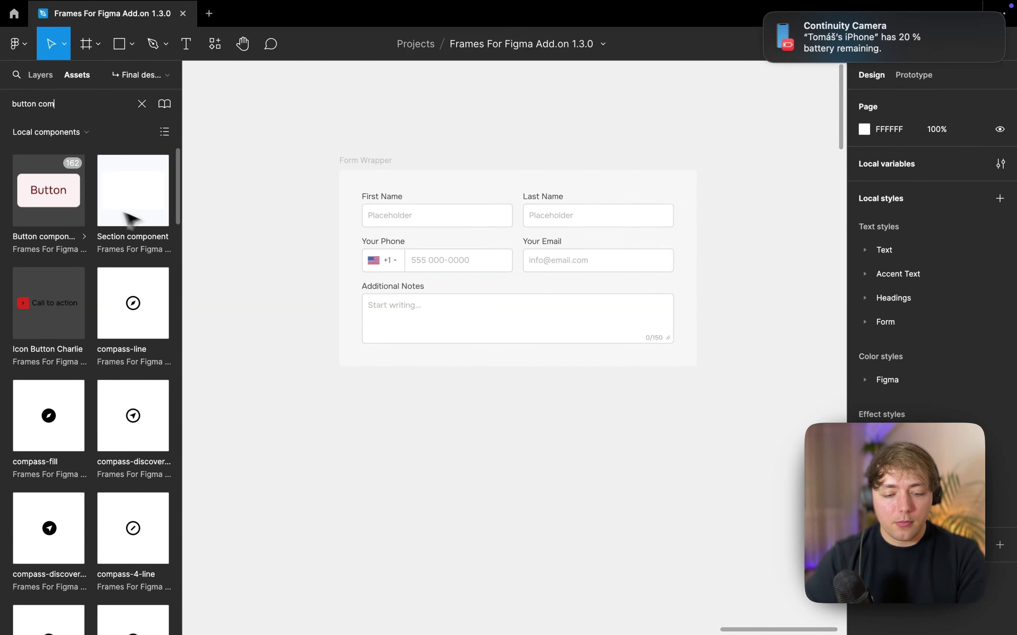
{"action": "left_click_drag", "start_coordinate": [49, 190], "coordinate": [376, 365]}
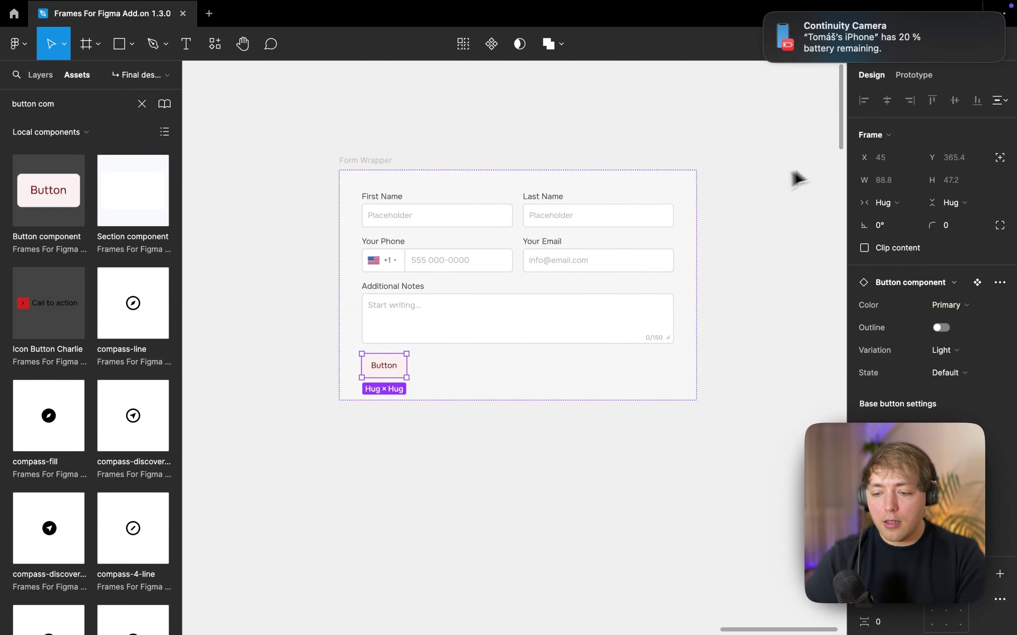
{"action": "left_click", "coordinate": [907, 201]}
{"action": "left_click", "coordinate": [906, 225]}
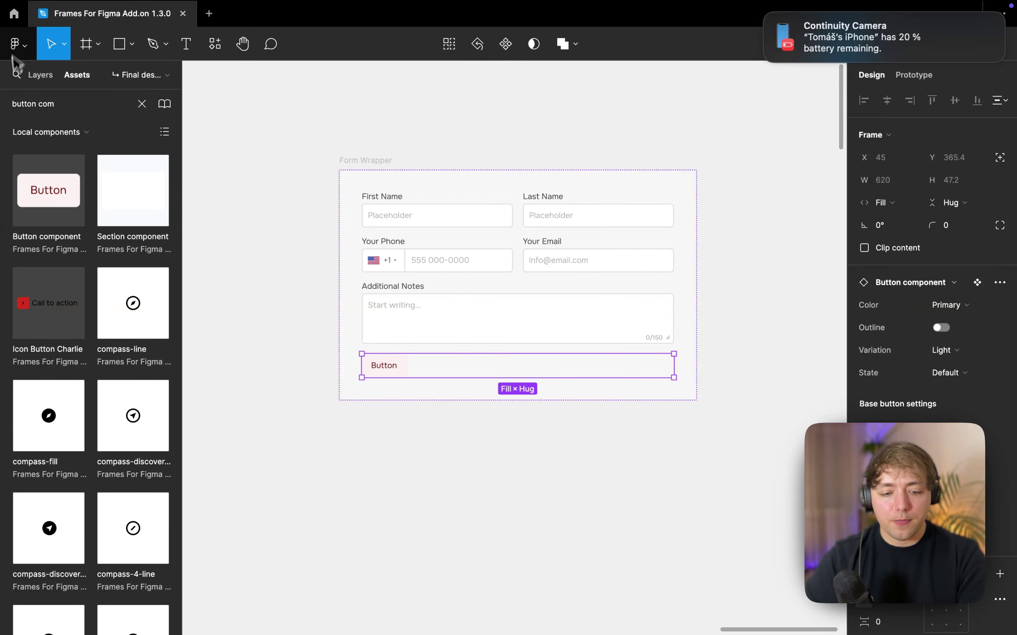
Set the width of the Base button settings instance nested in the Button component to Fill container
{"action": "left_click", "coordinate": [40, 76]}
{"action": "key", "text": "Return"}
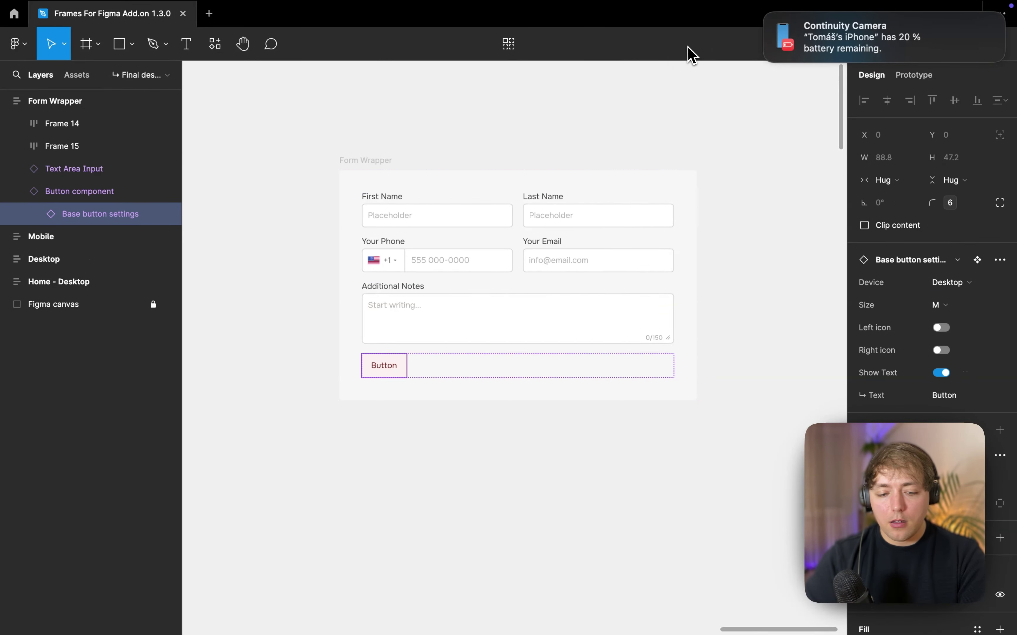
{"action": "left_click", "coordinate": [903, 181]}
{"action": "left_click", "coordinate": [910, 205]}
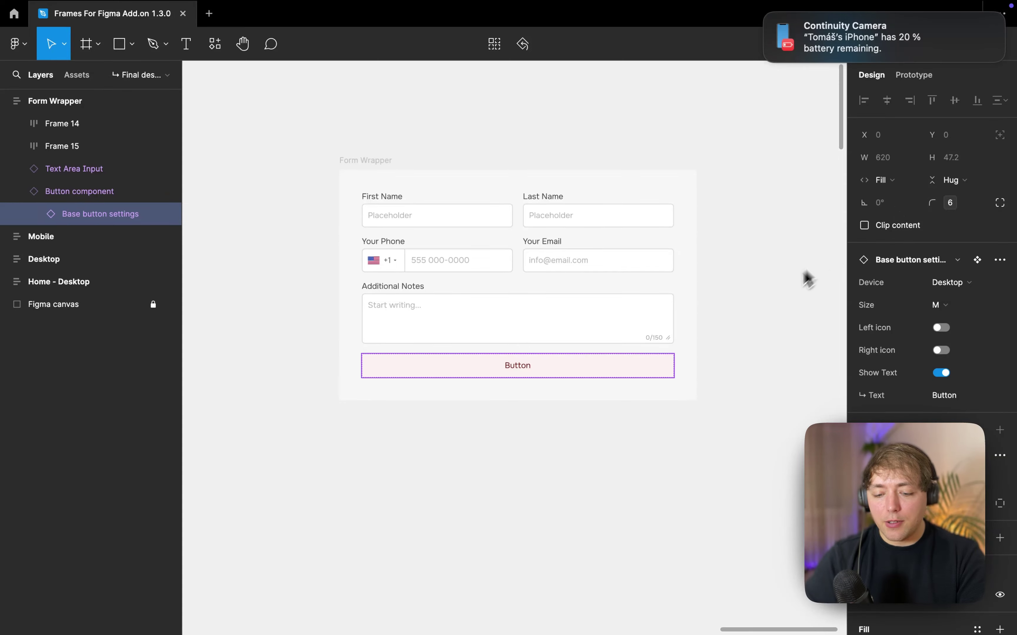
Set the parent Button component's Variation property to Default
{"action": "key", "text": "shift+Return"}
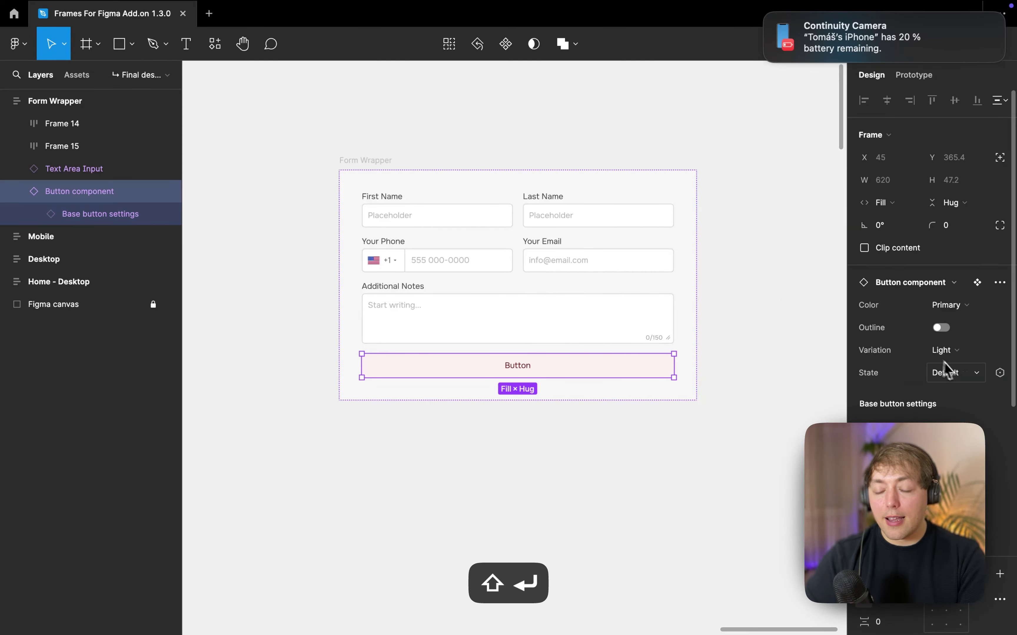
{"action": "scroll", "coordinate": [958, 385], "scroll_direction": "down", "scroll_amount": 2}
{"action": "scroll", "coordinate": [960, 390], "scroll_direction": "down", "scroll_amount": 1}
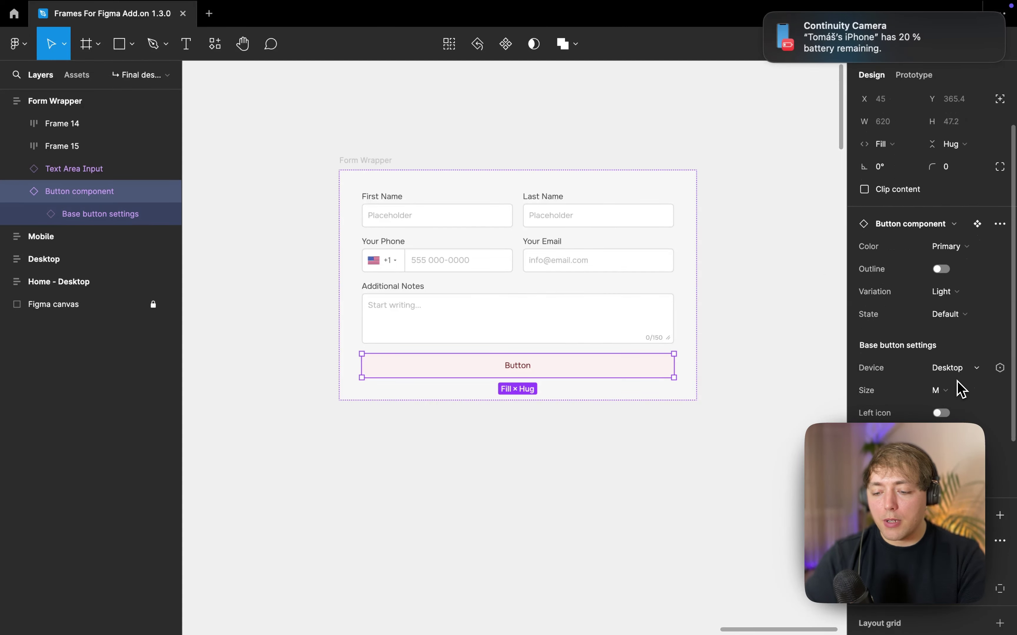
{"action": "left_click", "coordinate": [957, 294]}
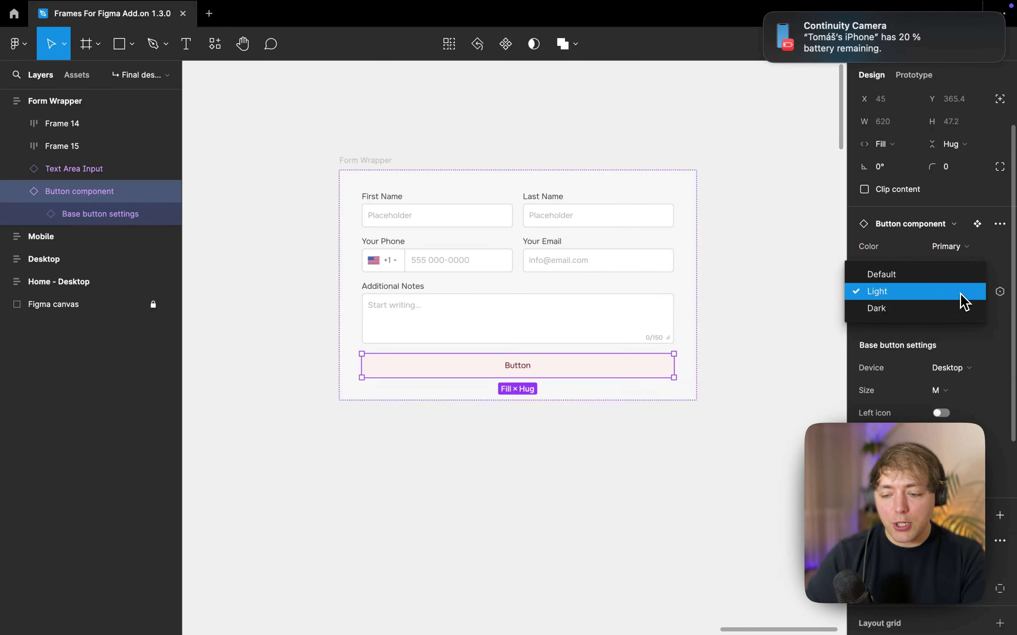
{"action": "left_click", "coordinate": [950, 274]}
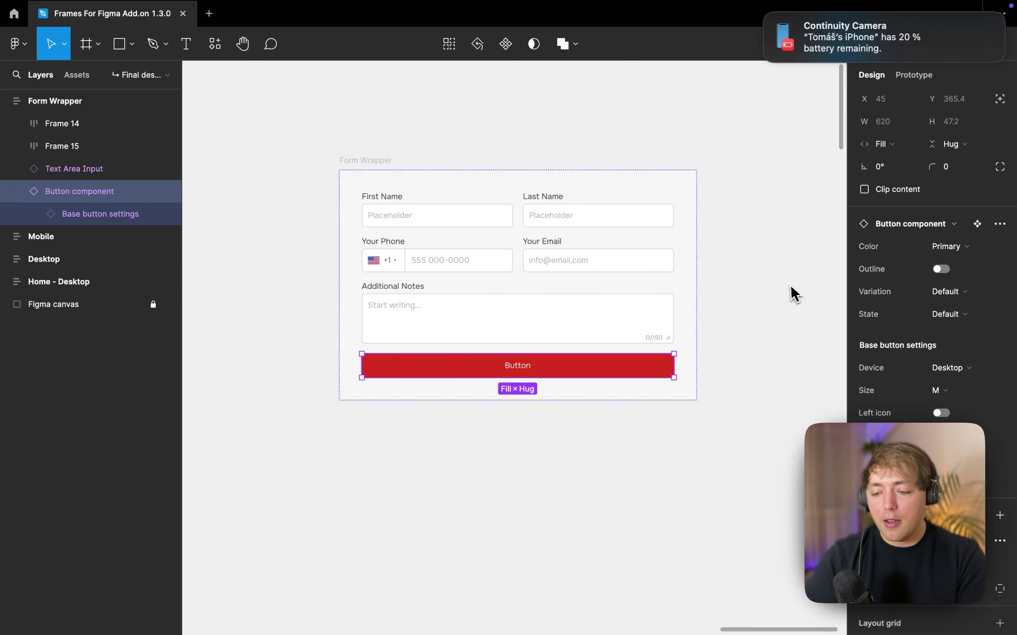
Try the Secondary and Tertiary colors on the button and return its Color property to Primary
{"action": "left_click", "coordinate": [951, 247]}
{"action": "left_click", "coordinate": [956, 246]}
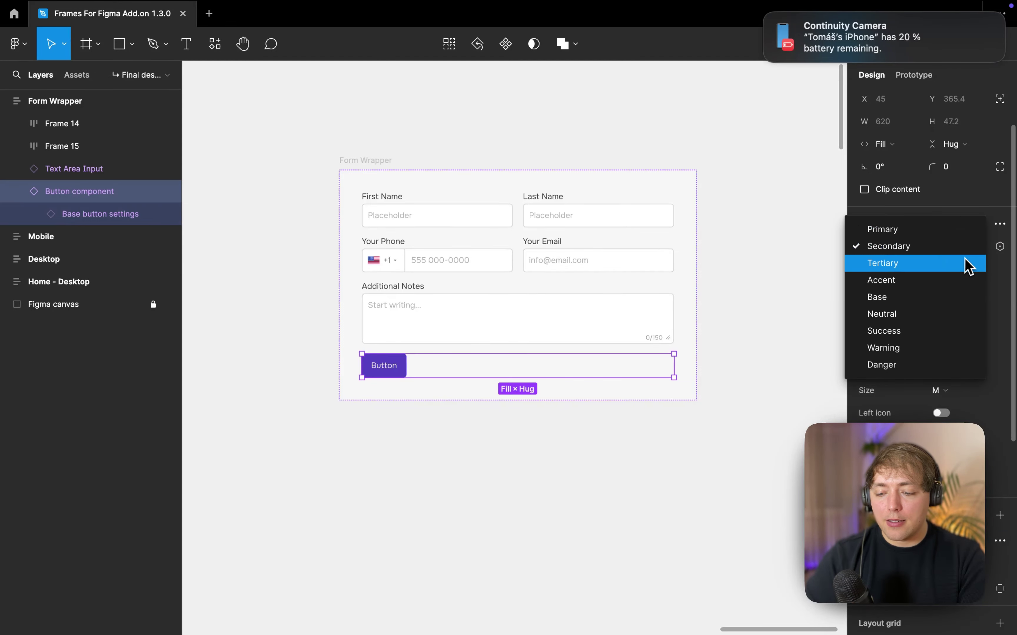
{"action": "left_click", "coordinate": [965, 263]}
{"action": "left_click", "coordinate": [965, 248]}
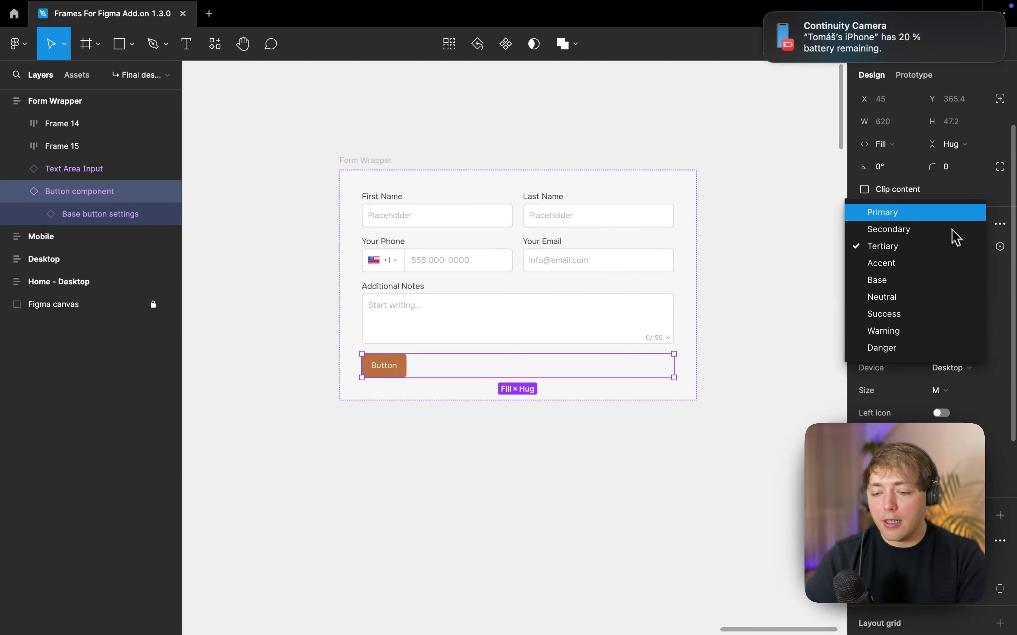
{"action": "left_click", "coordinate": [947, 212]}
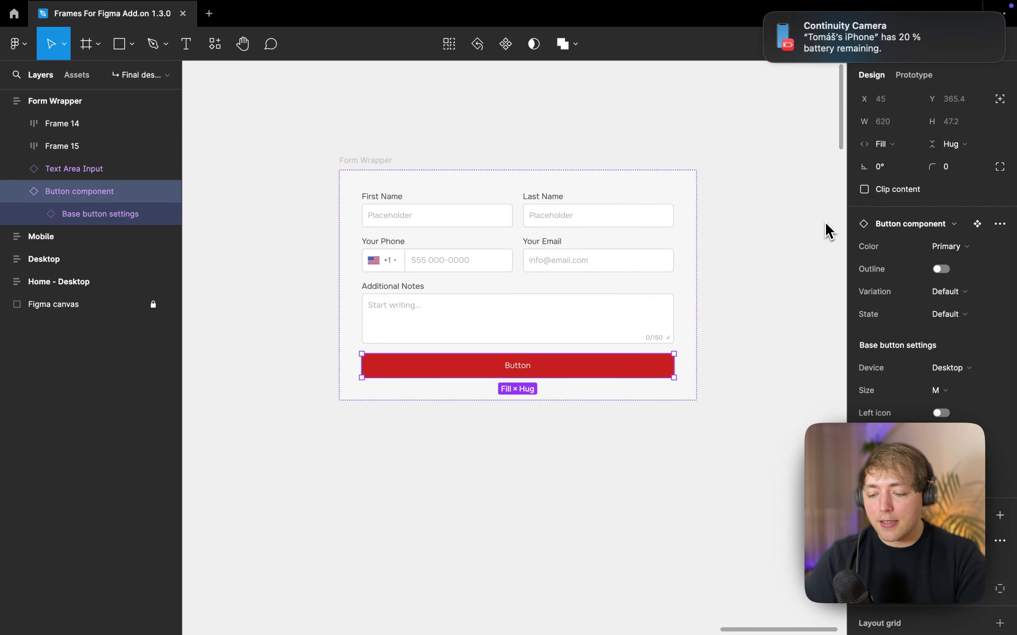
Keep the button's Device property on Desktop, and collapse all expanded layers with nothing selected
{"action": "left_click", "coordinate": [952, 369]}
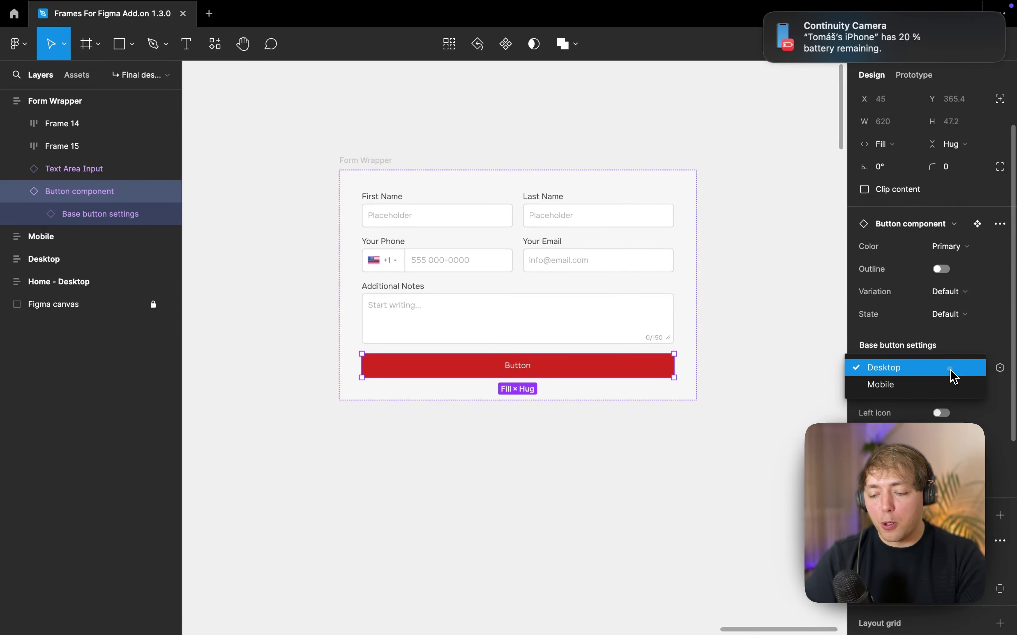
{"action": "left_click", "coordinate": [950, 369]}
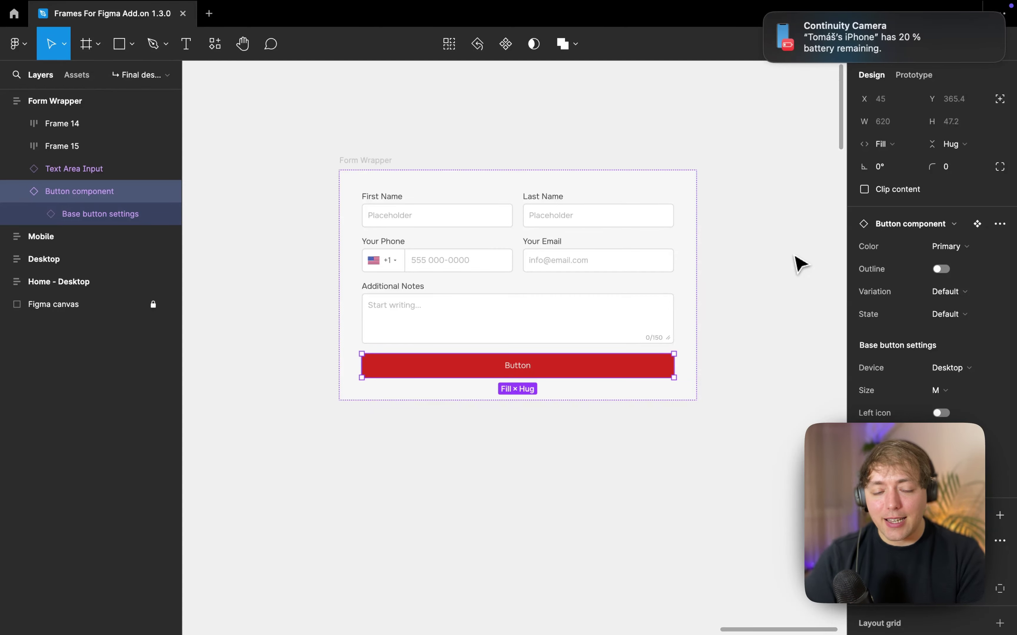
{"action": "left_click", "coordinate": [801, 264]}
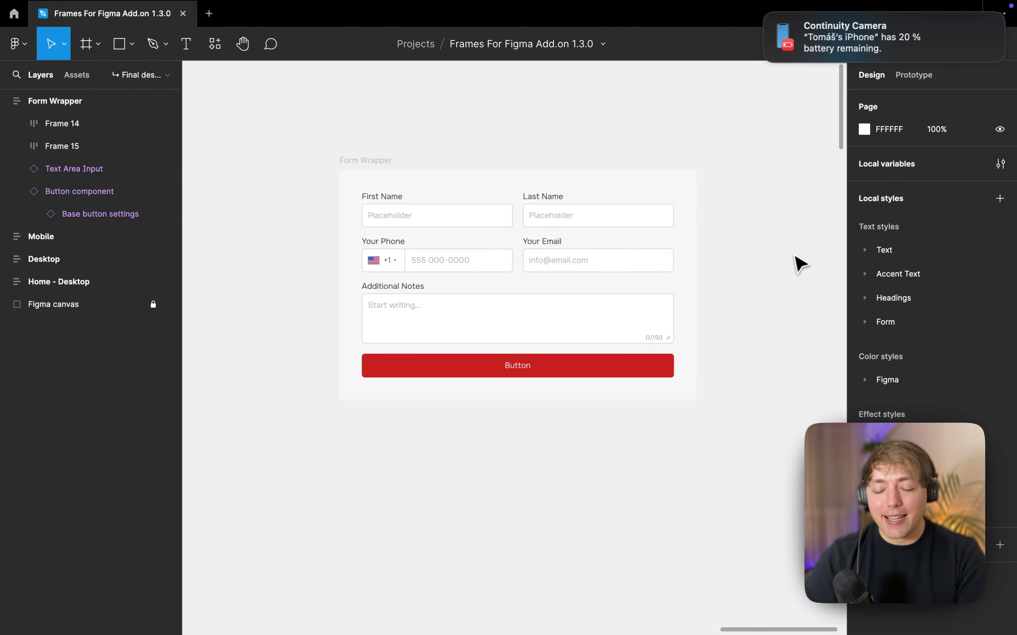
{"action": "key", "text": "alt+l"}
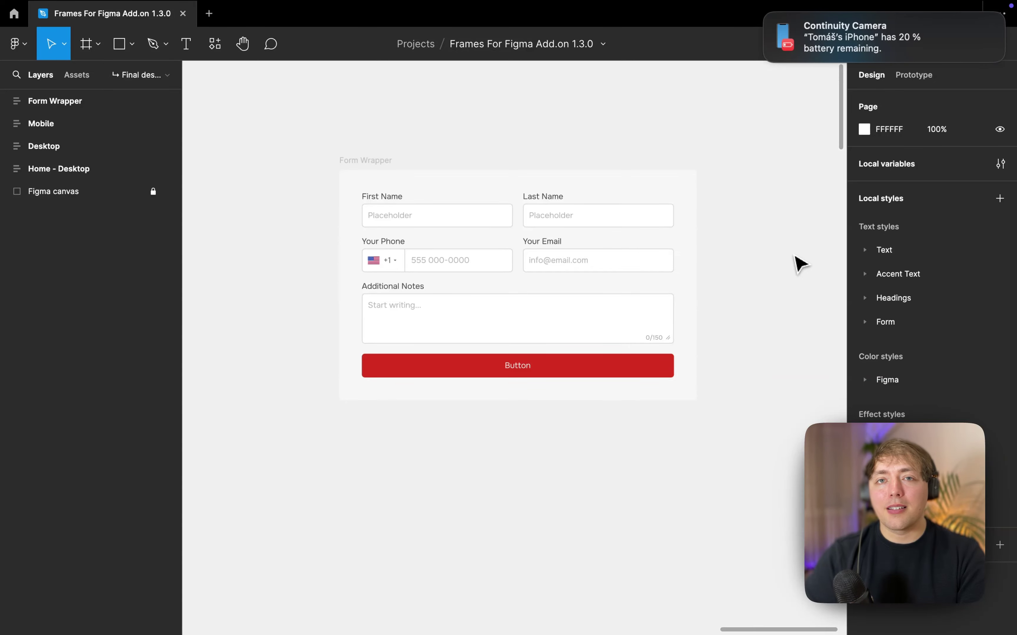